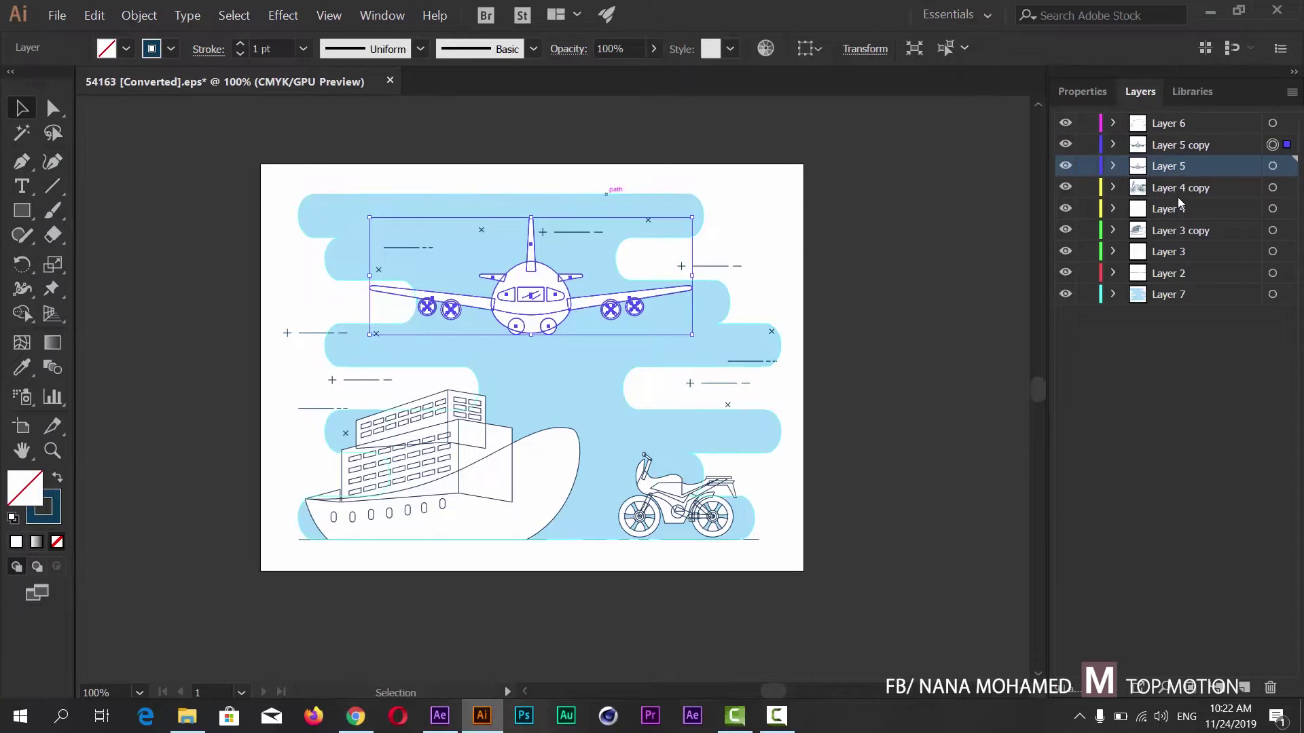
Remove the stroke from the airplane artwork on Layer 5, keeping its white fill
{"action": "left_click", "coordinate": [1272, 165]}
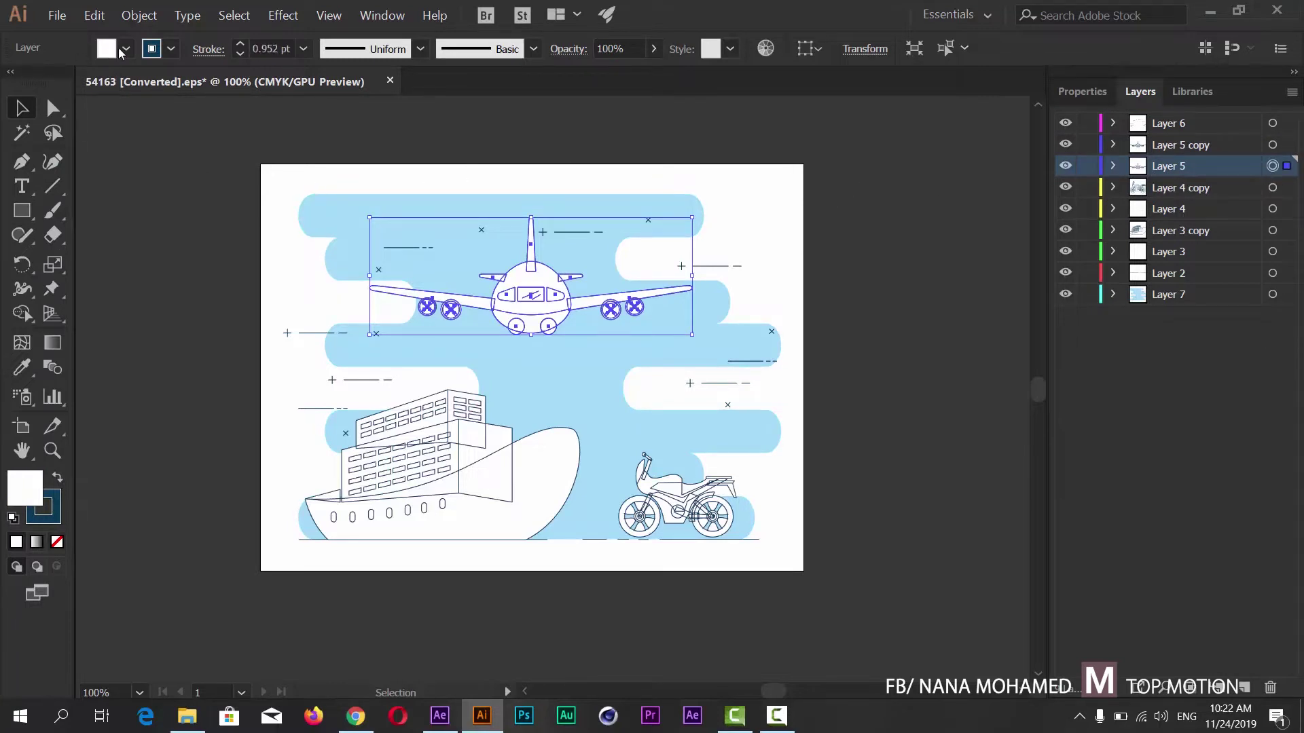
{"action": "left_click", "coordinate": [151, 48]}
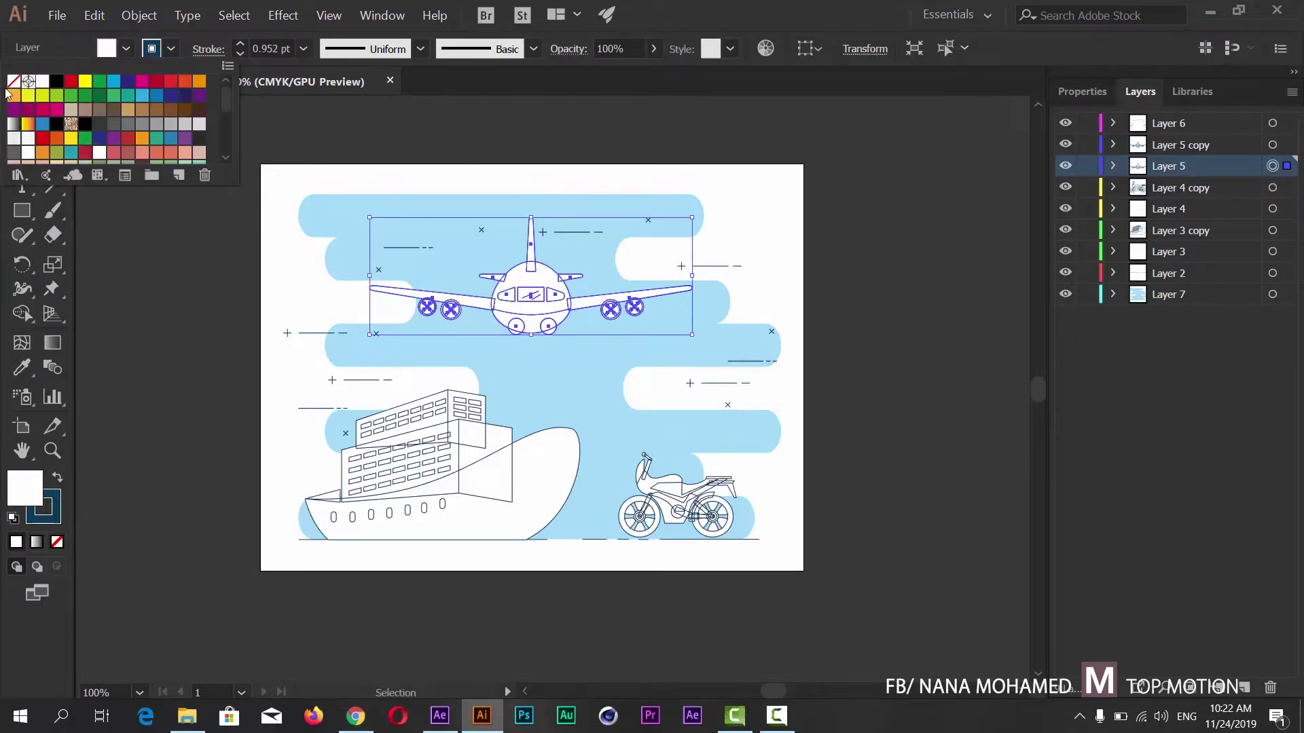
{"action": "left_click", "coordinate": [13, 81]}
{"action": "key", "text": "Escape"}
{"action": "left_click", "coordinate": [351, 289]}
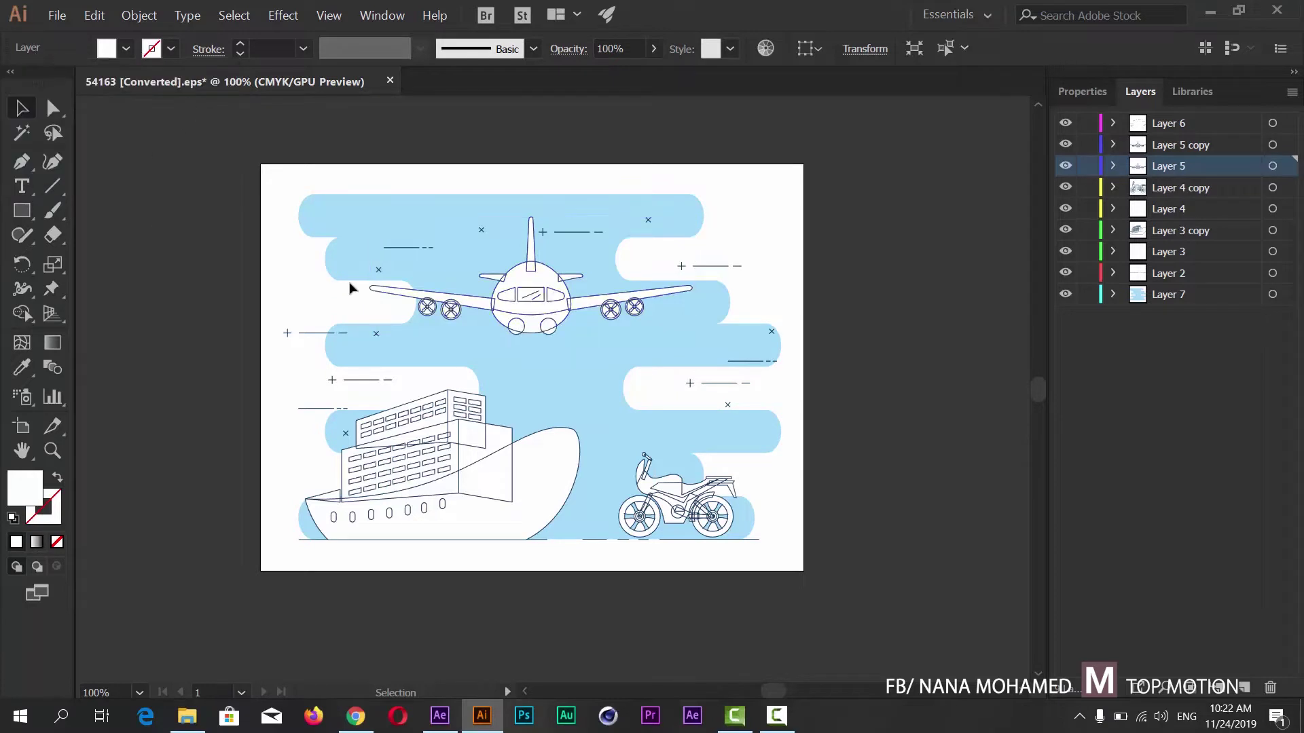
Examine the contents of the separated outline, fill and background layers by hiding and reshowing them one at a time
{"action": "left_click", "coordinate": [1066, 144]}
{"action": "left_click", "coordinate": [1065, 144]}
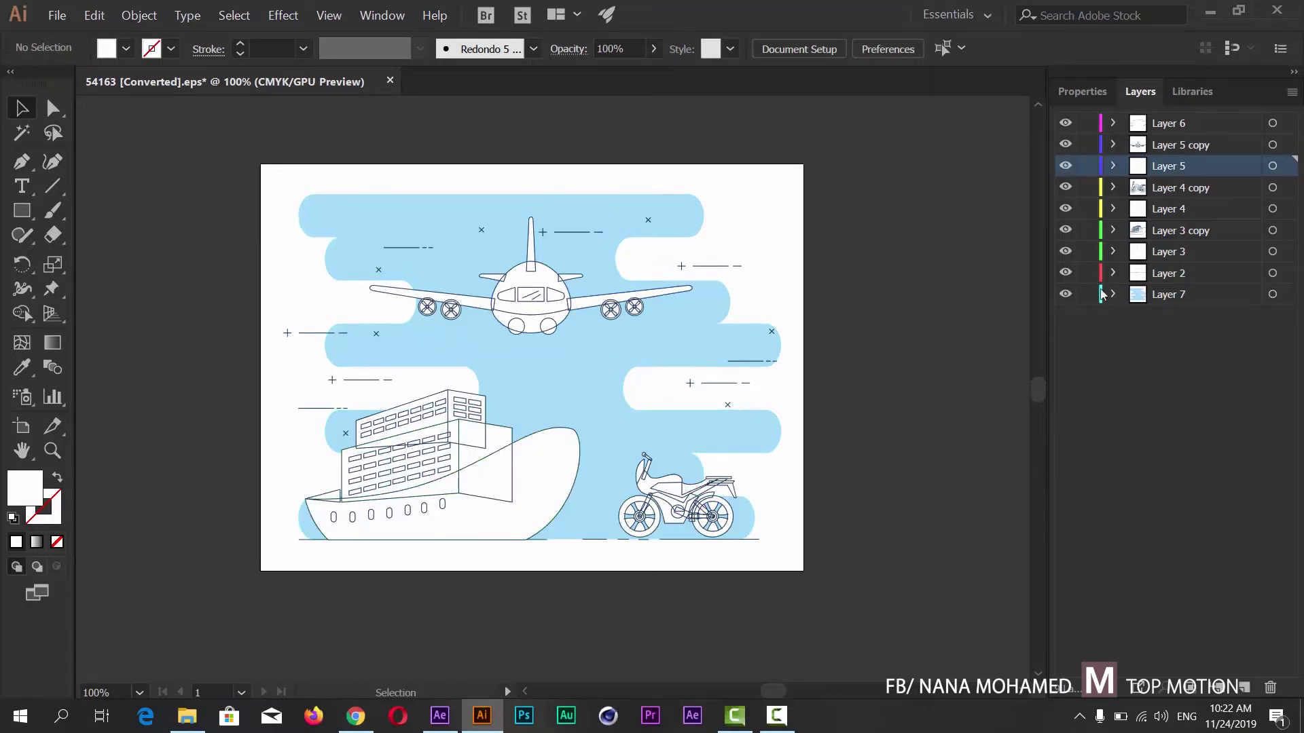
{"action": "left_click", "coordinate": [1065, 294]}
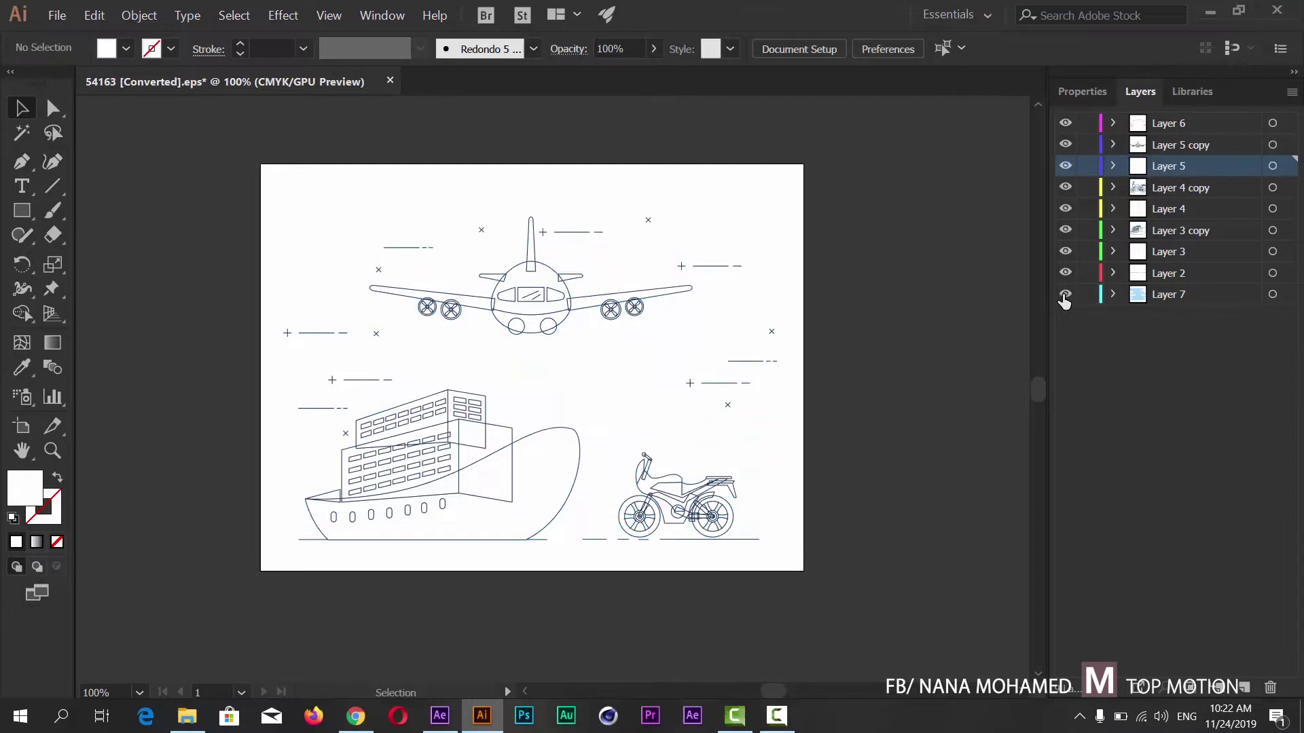
{"action": "left_click", "coordinate": [1066, 294]}
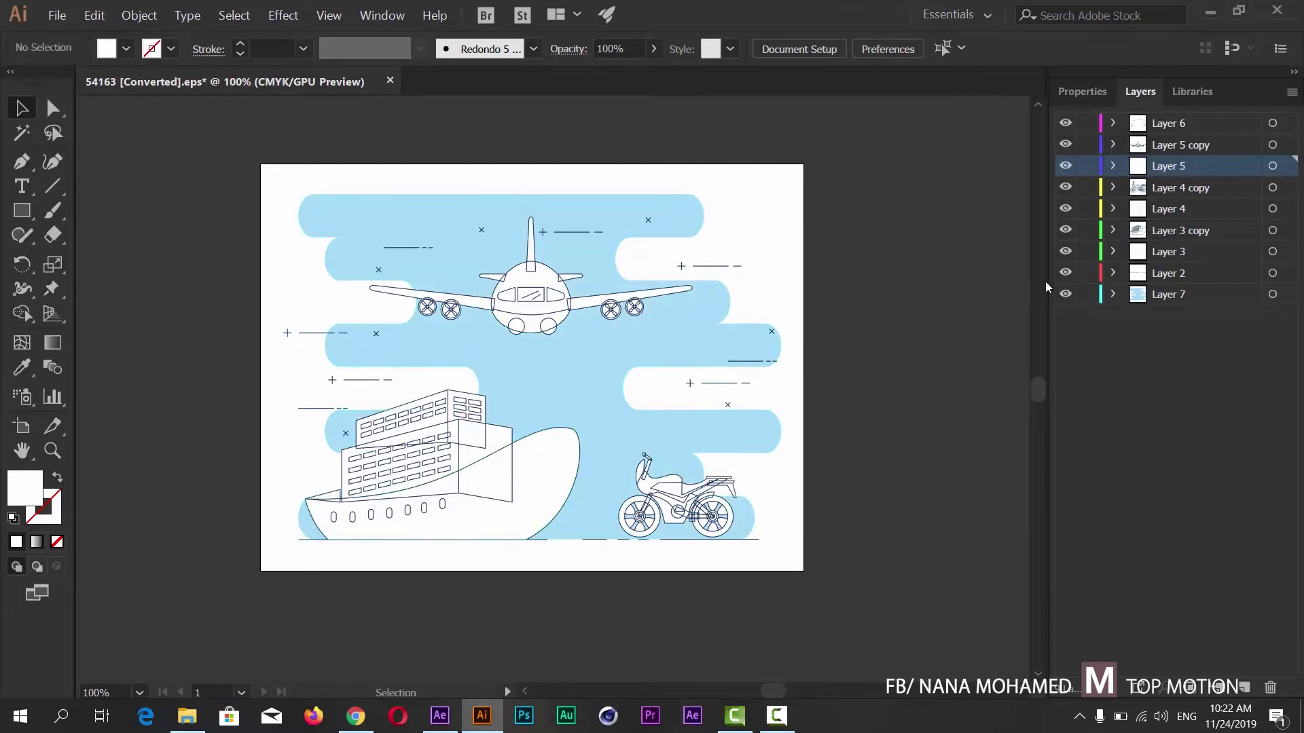
{"action": "left_click", "coordinate": [1065, 252]}
{"action": "left_click", "coordinate": [1065, 252]}
{"action": "left_click", "coordinate": [1065, 252]}
{"action": "left_click", "coordinate": [1065, 252]}
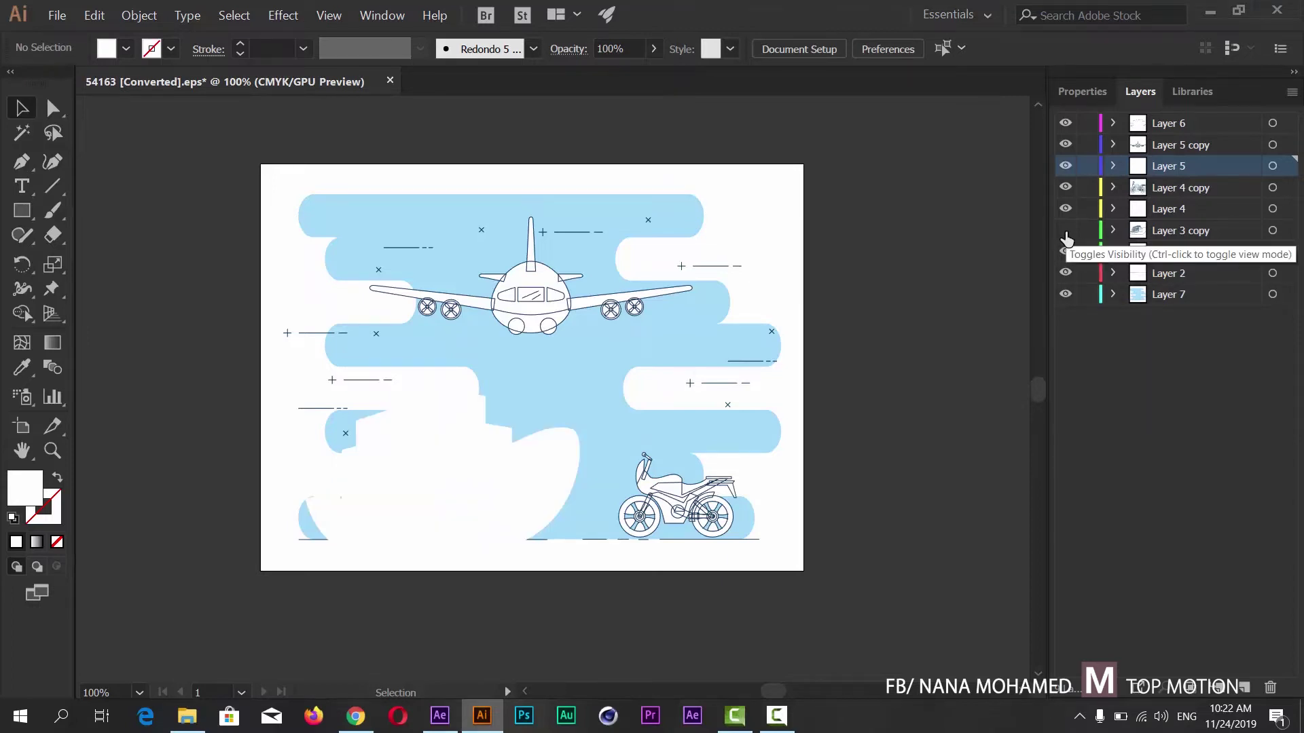
{"action": "left_click", "coordinate": [1065, 252]}
{"action": "left_click", "coordinate": [1063, 209]}
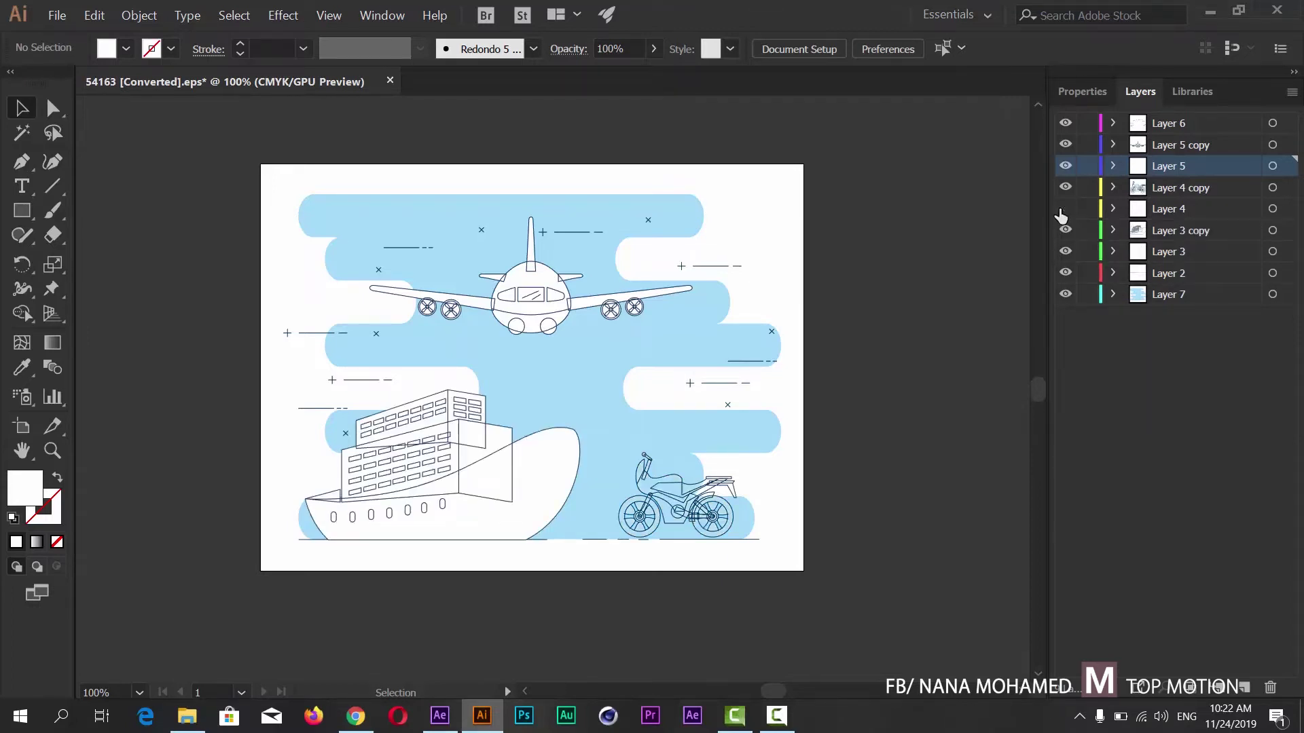
{"action": "left_click", "coordinate": [1064, 209]}
{"action": "left_click", "coordinate": [1064, 209]}
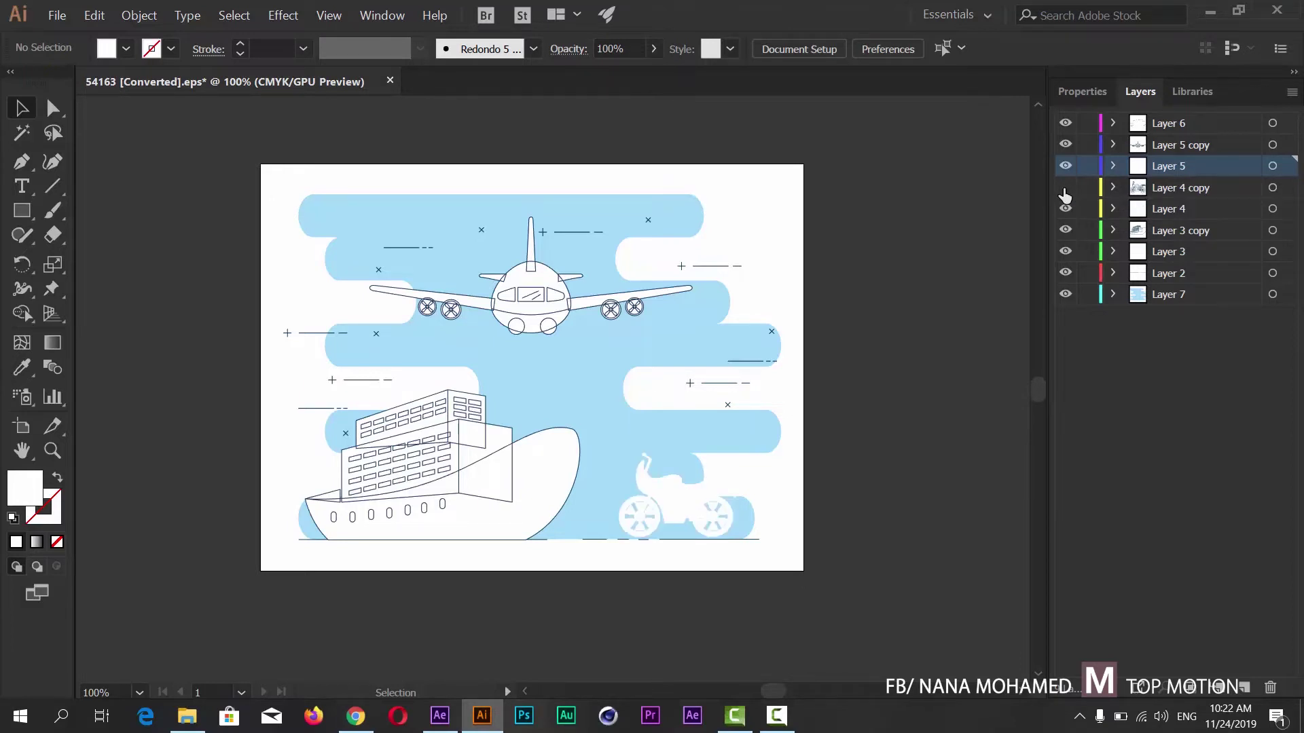
{"action": "left_click", "coordinate": [1063, 209]}
{"action": "left_click", "coordinate": [1065, 167]}
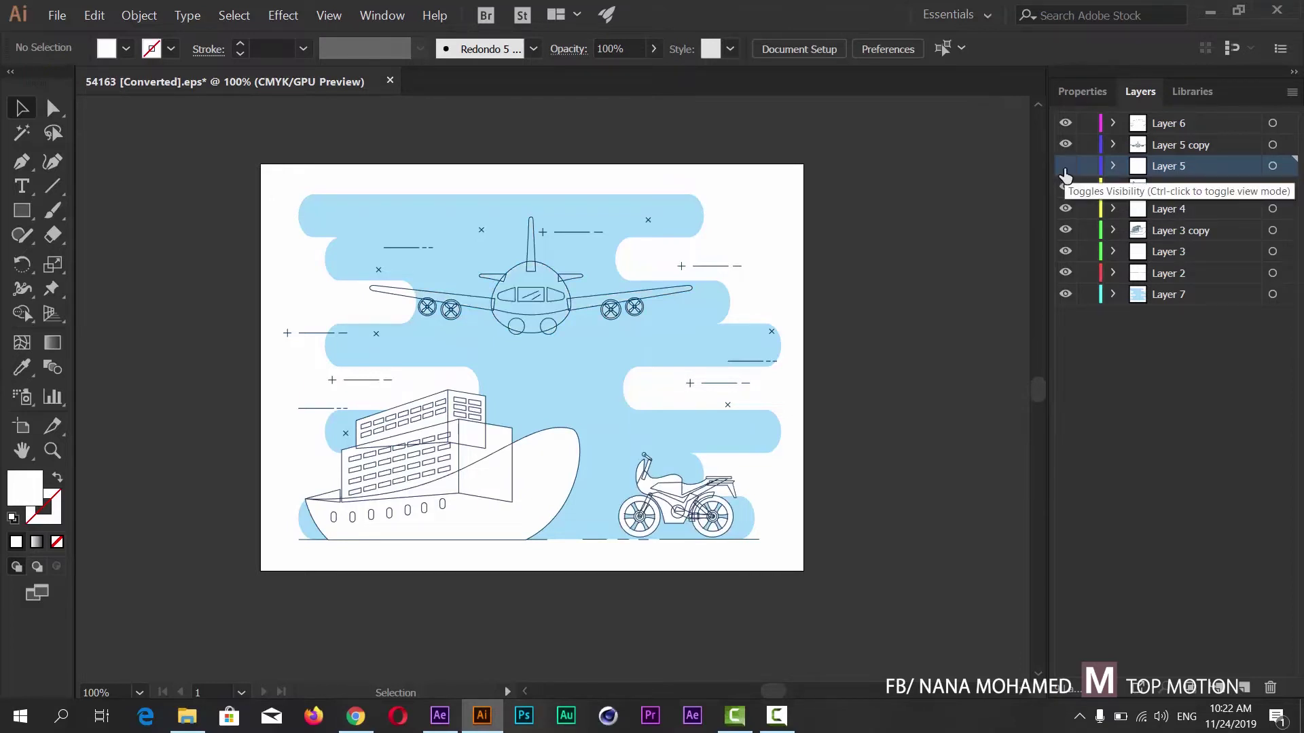
{"action": "left_click", "coordinate": [1065, 165]}
{"action": "left_click", "coordinate": [1065, 145]}
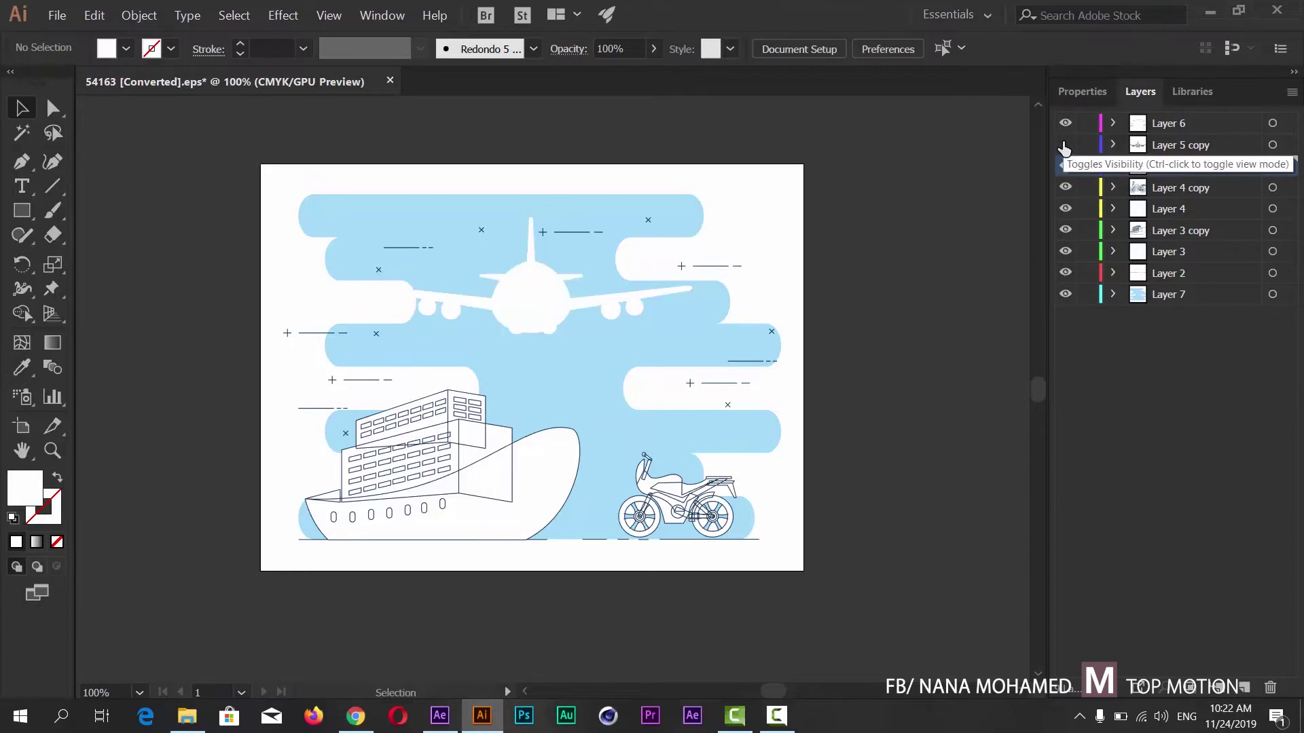
{"action": "left_click", "coordinate": [1065, 144]}
{"action": "left_click", "coordinate": [1064, 123]}
{"action": "left_click", "coordinate": [1065, 122]}
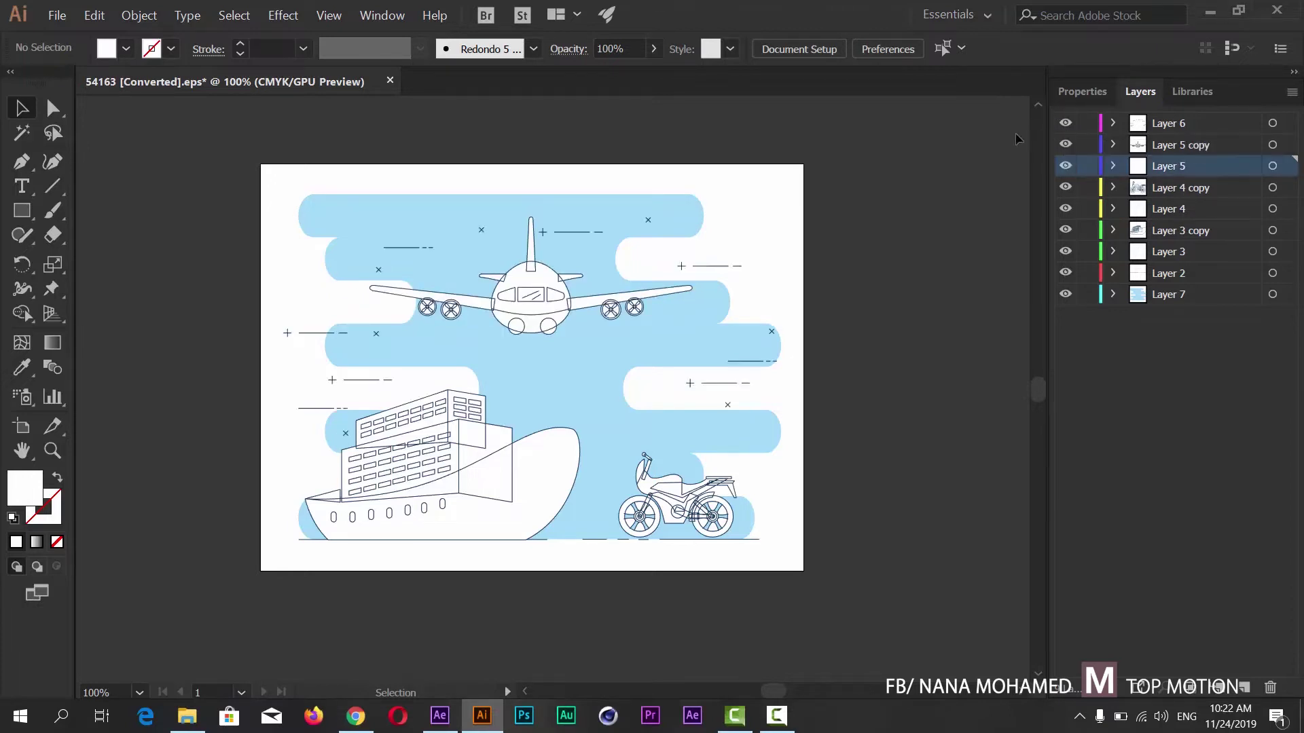
Save the artwork as an Adobe Illustrator file named transport02 in the transport-logistic-set-vehicles folder, with Illustrator CC compatibility
{"action": "left_click", "coordinate": [63, 15]}
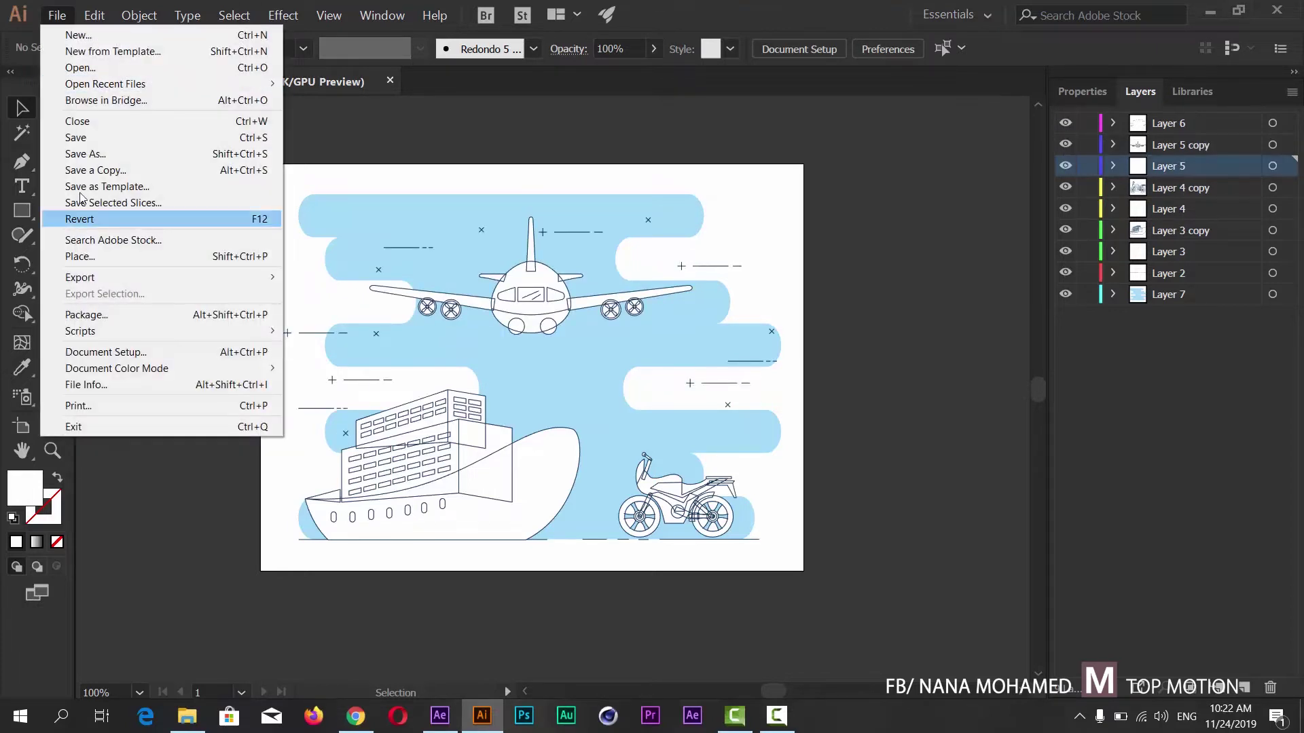
{"action": "left_click", "coordinate": [86, 155]}
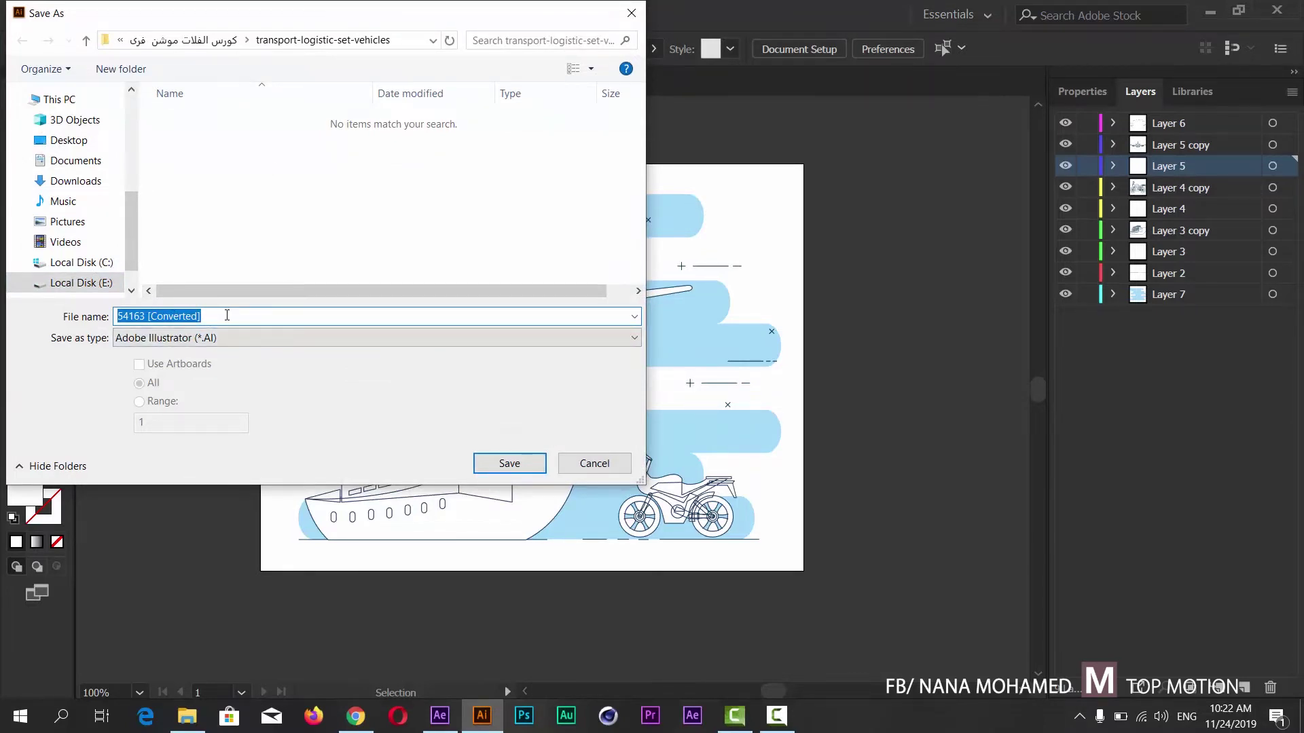
{"action": "type", "text": "transport"}
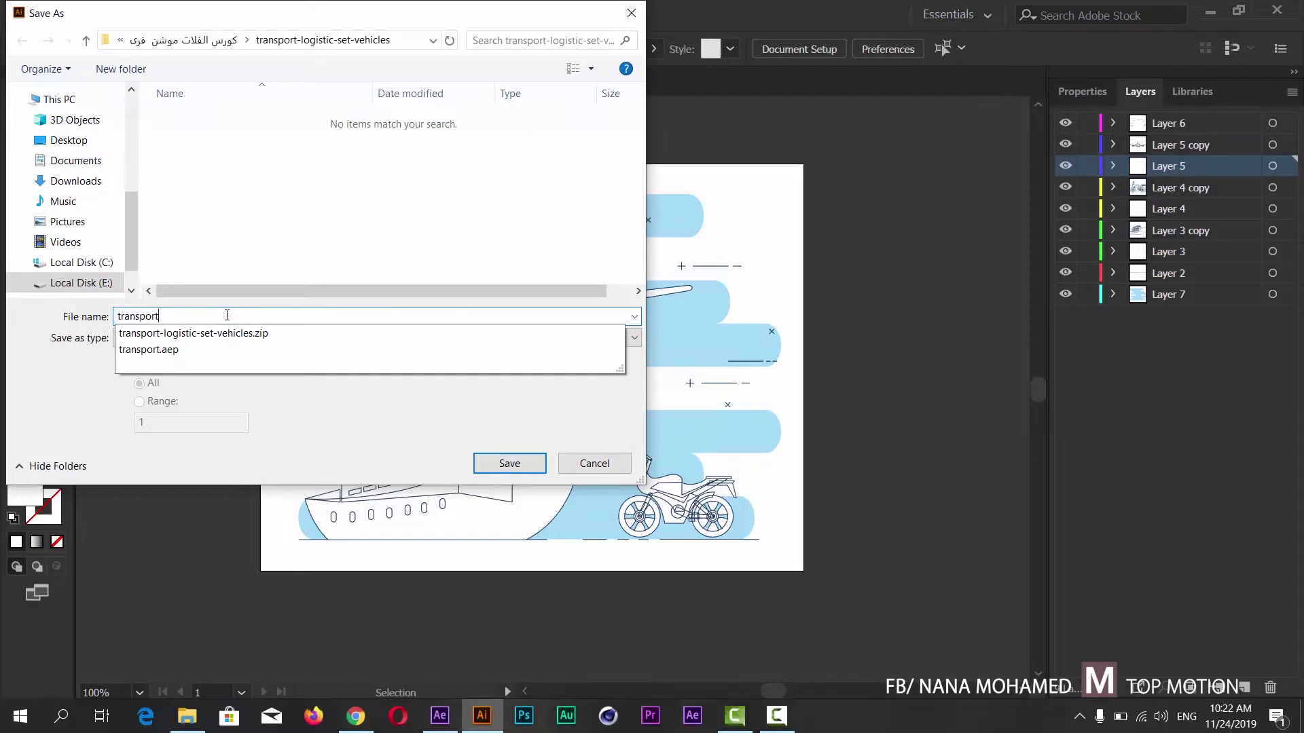
{"action": "type", "text": "02"}
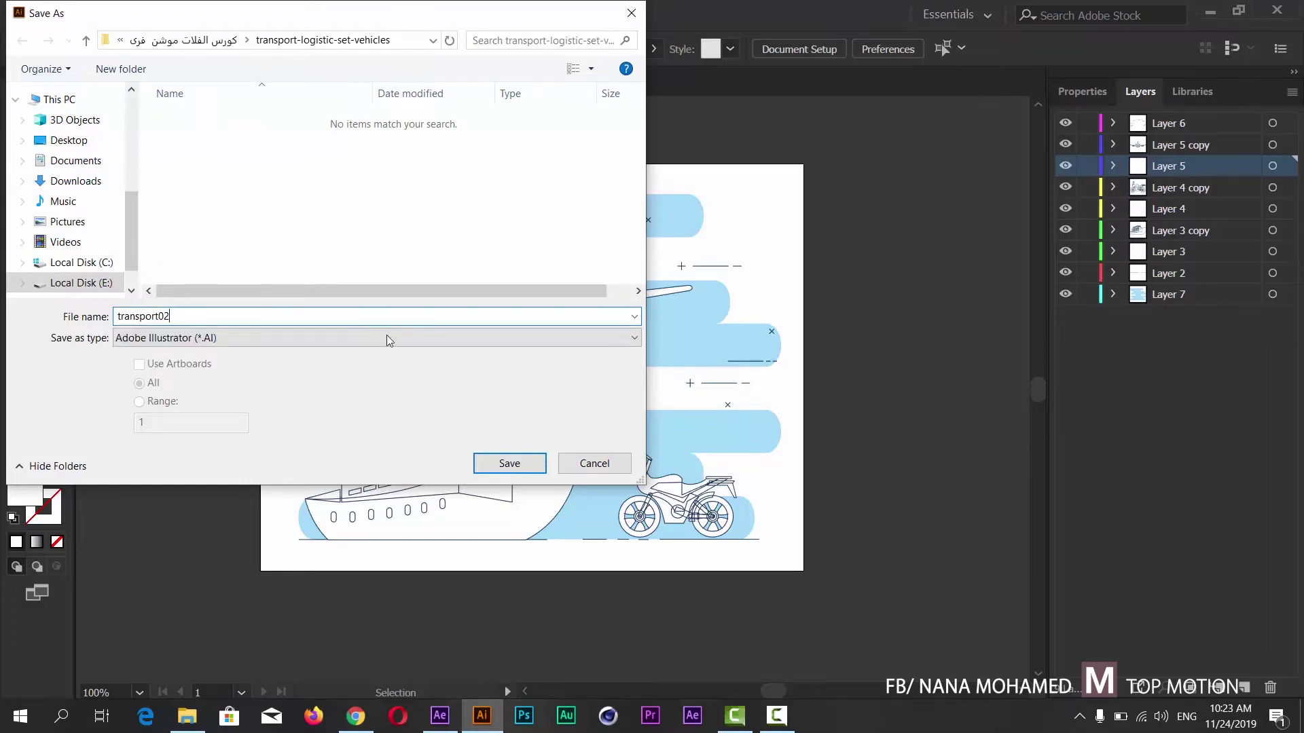
{"action": "left_click", "coordinate": [508, 462]}
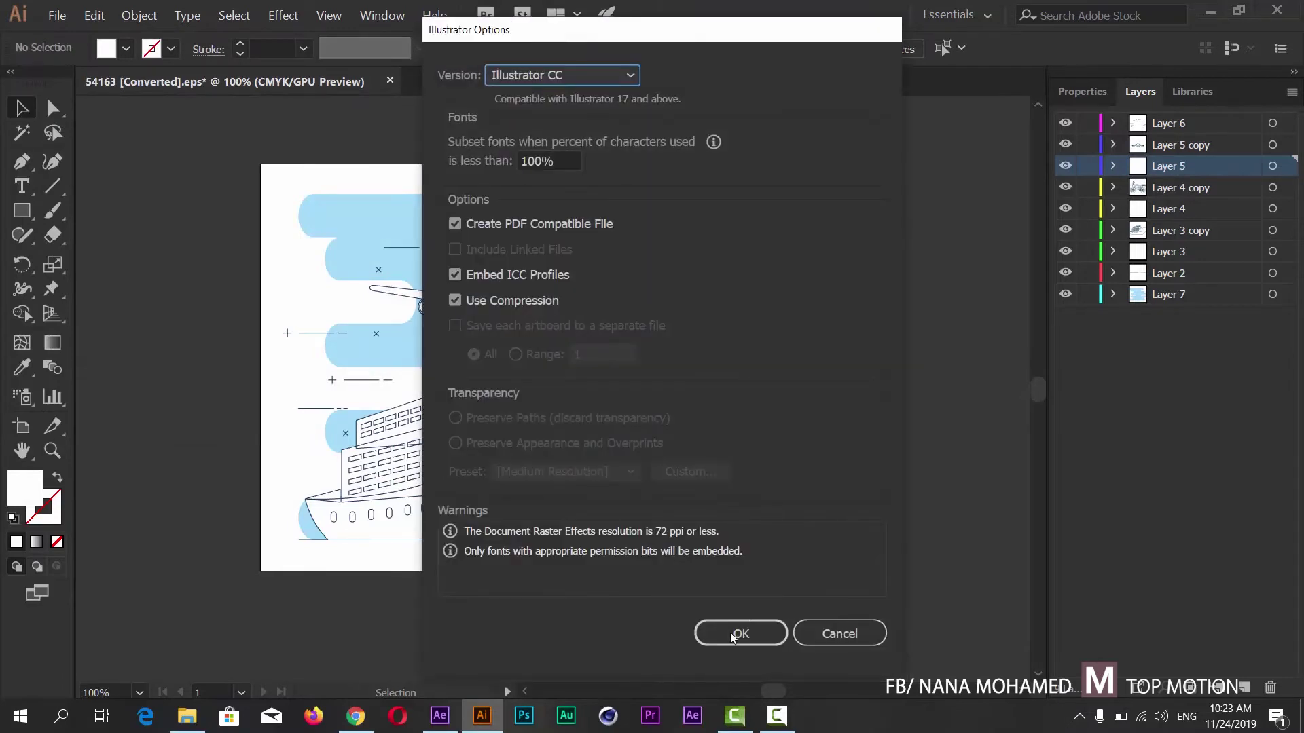
{"action": "left_click", "coordinate": [733, 633]}
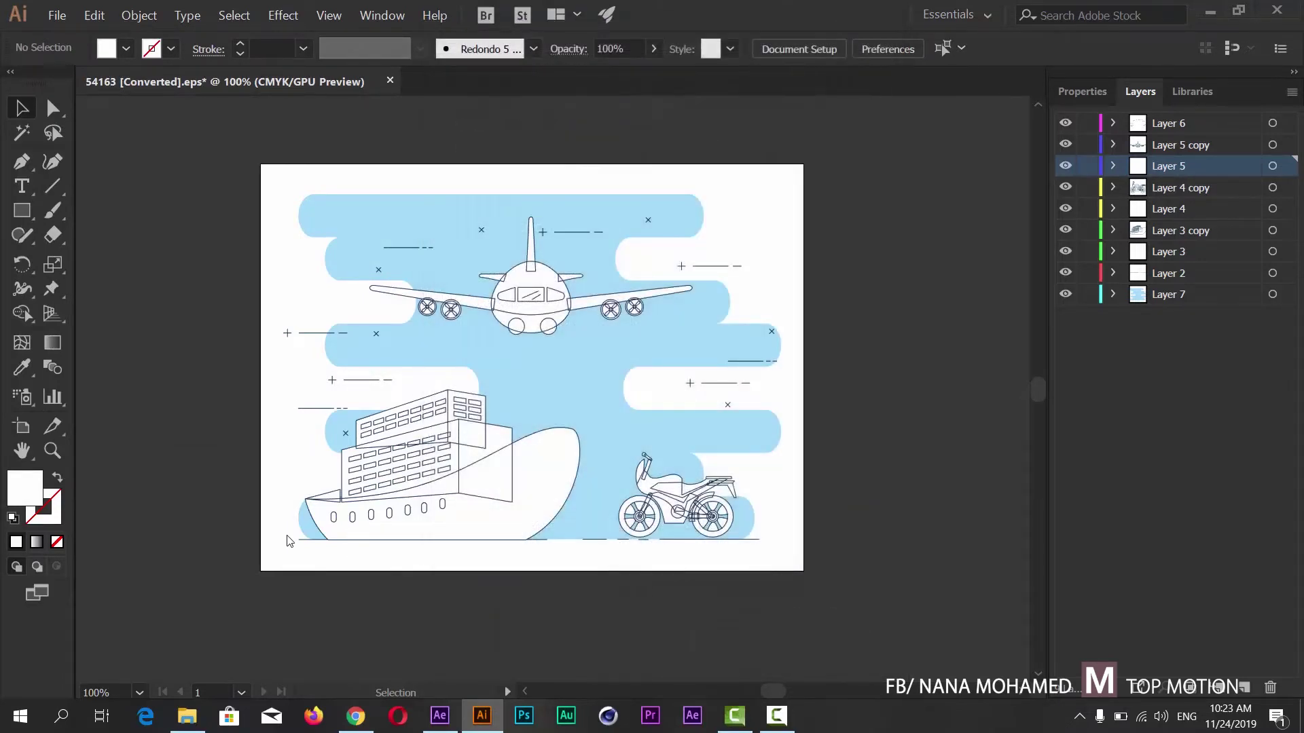
Switch to After Effects and import transport02 from the transport-logistic-set-vehicles folder as Composition - Retain Layer Sizes
{"action": "left_click", "coordinate": [440, 716]}
{"action": "double_click", "coordinate": [63, 292]}
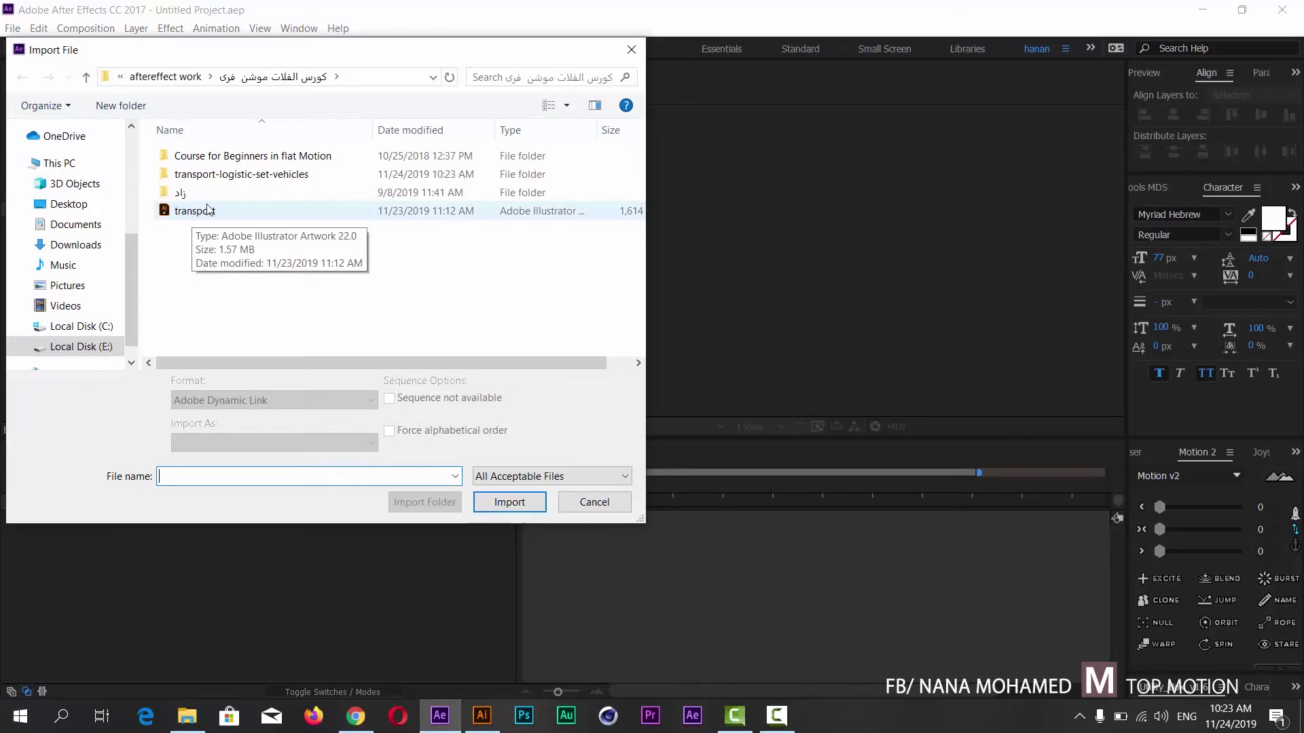
{"action": "double_click", "coordinate": [244, 176]}
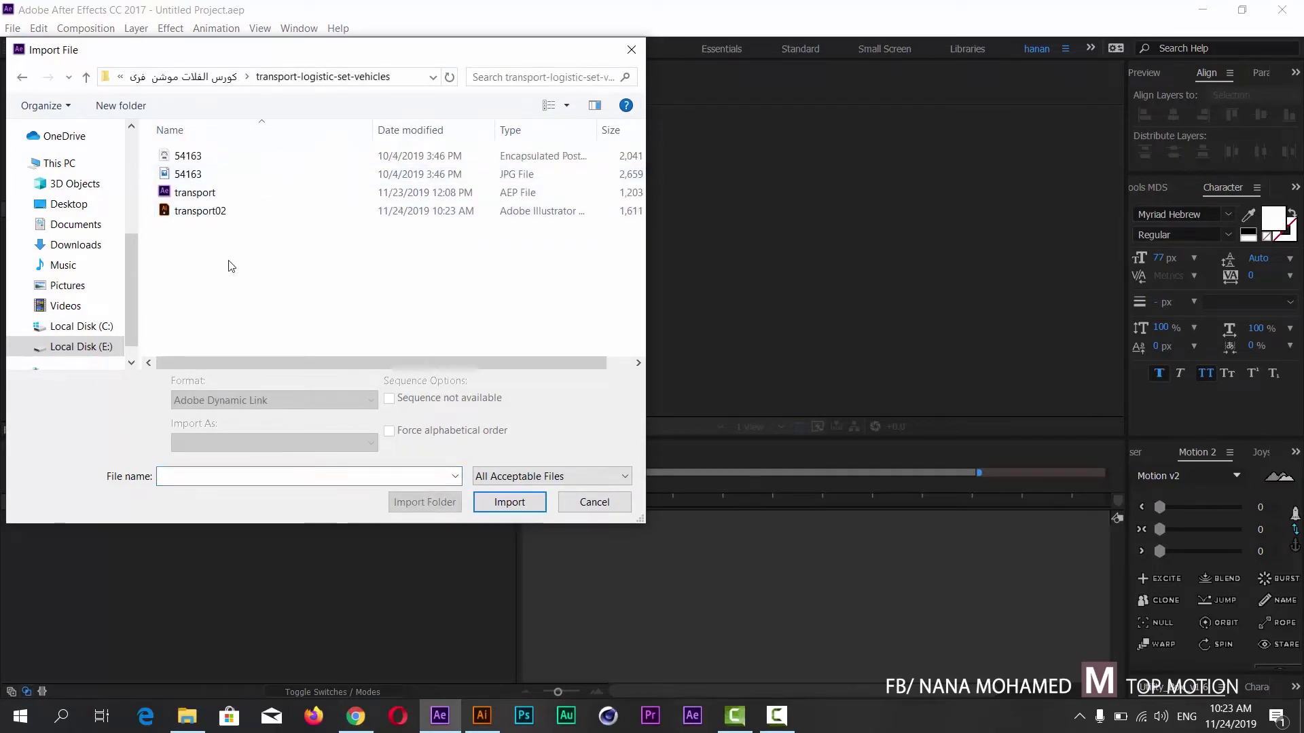
{"action": "left_click", "coordinate": [192, 215]}
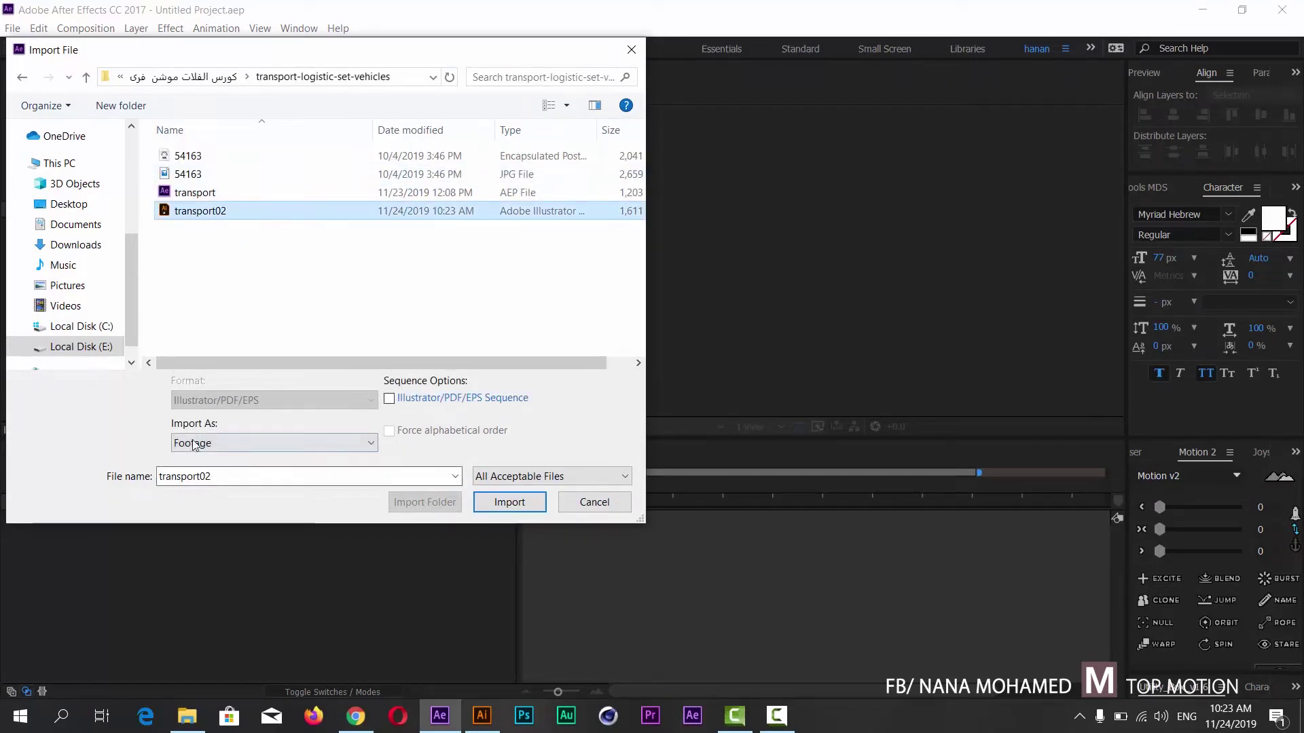
{"action": "left_click", "coordinate": [233, 442]}
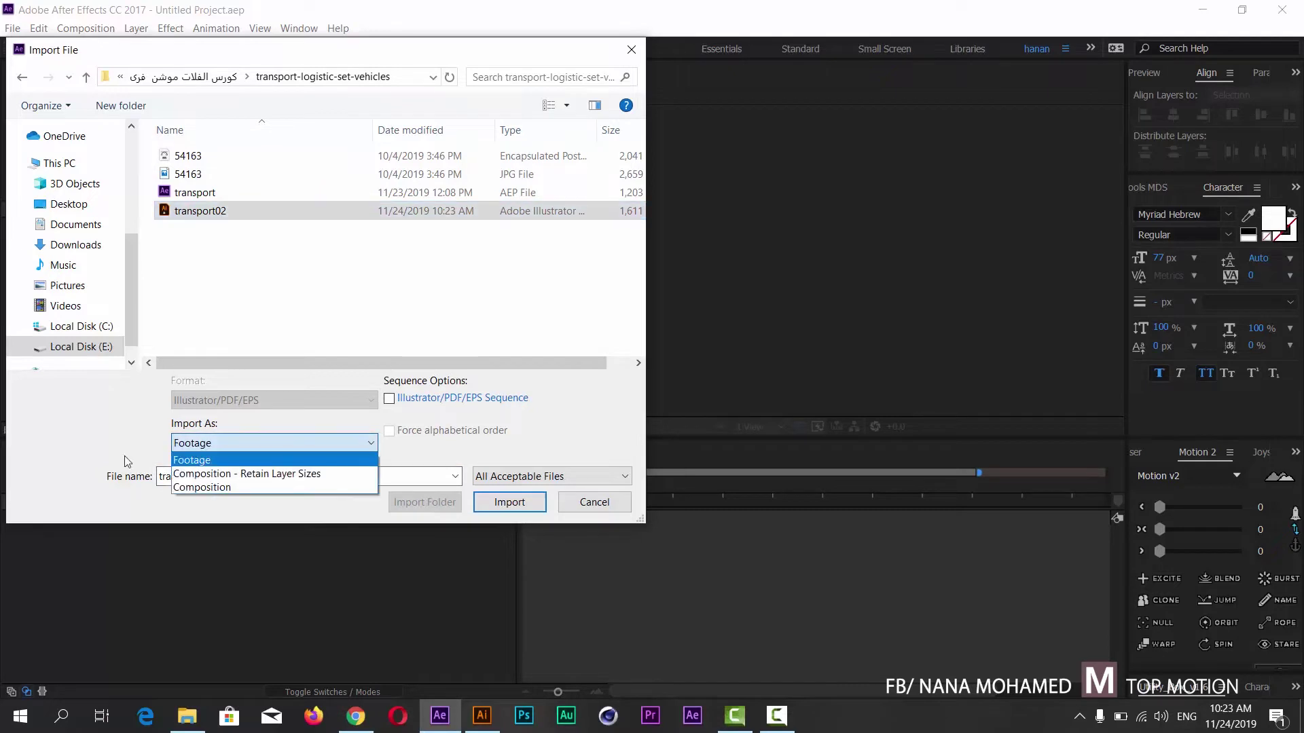
{"action": "left_click", "coordinate": [261, 475]}
{"action": "left_click", "coordinate": [508, 502]}
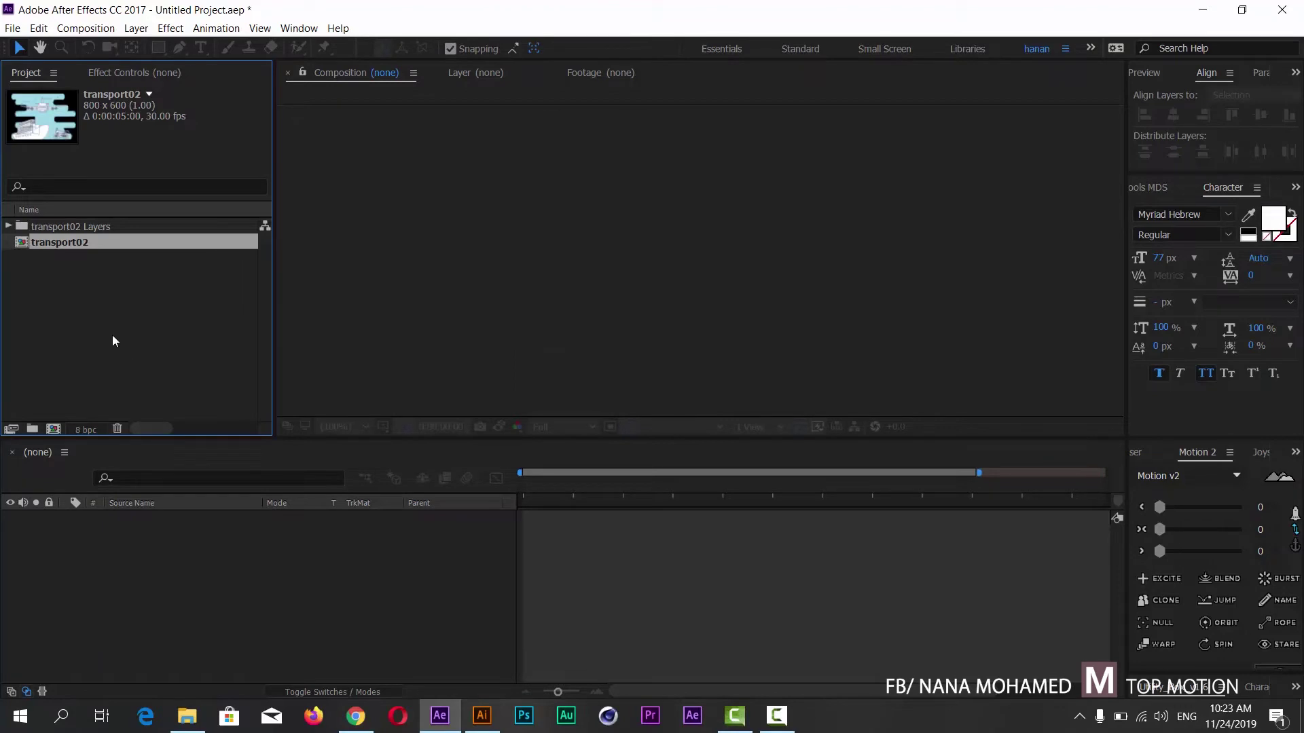
Open the transport02 composition and turn off the transparency grid
{"action": "double_click", "coordinate": [41, 243]}
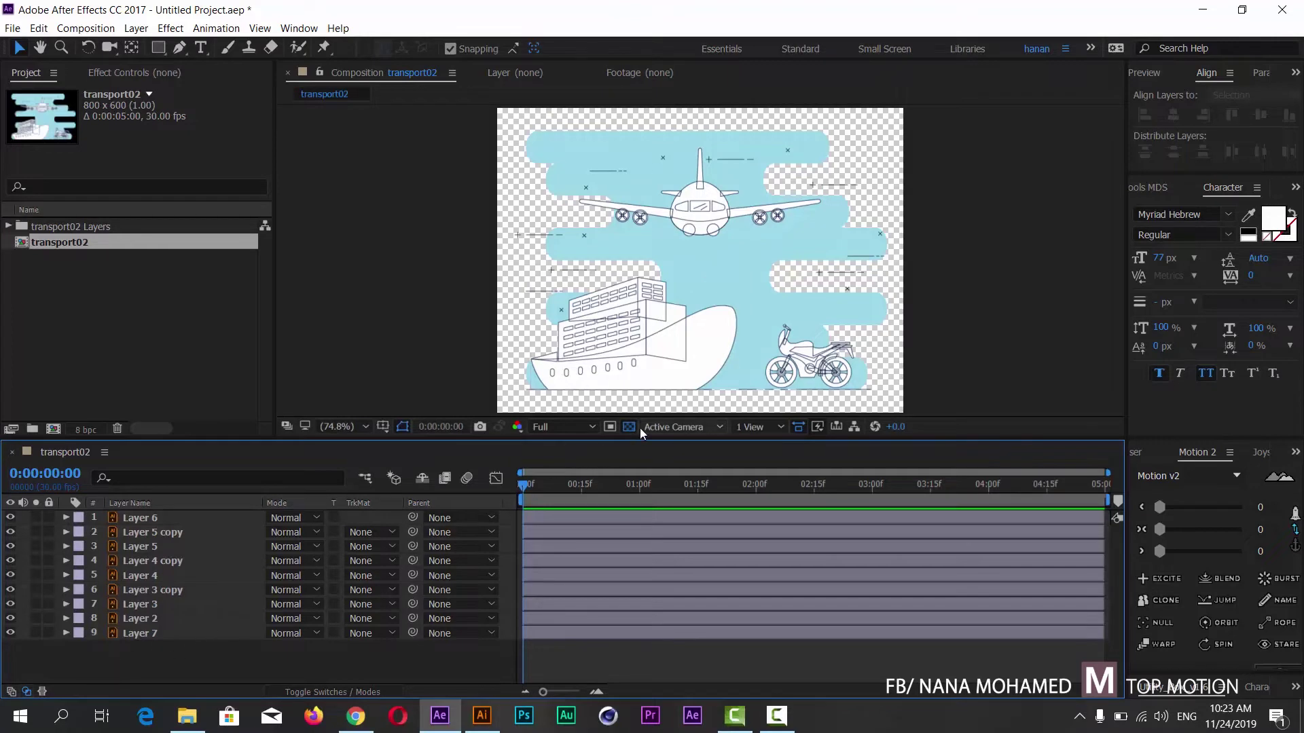
{"action": "left_click", "coordinate": [614, 438]}
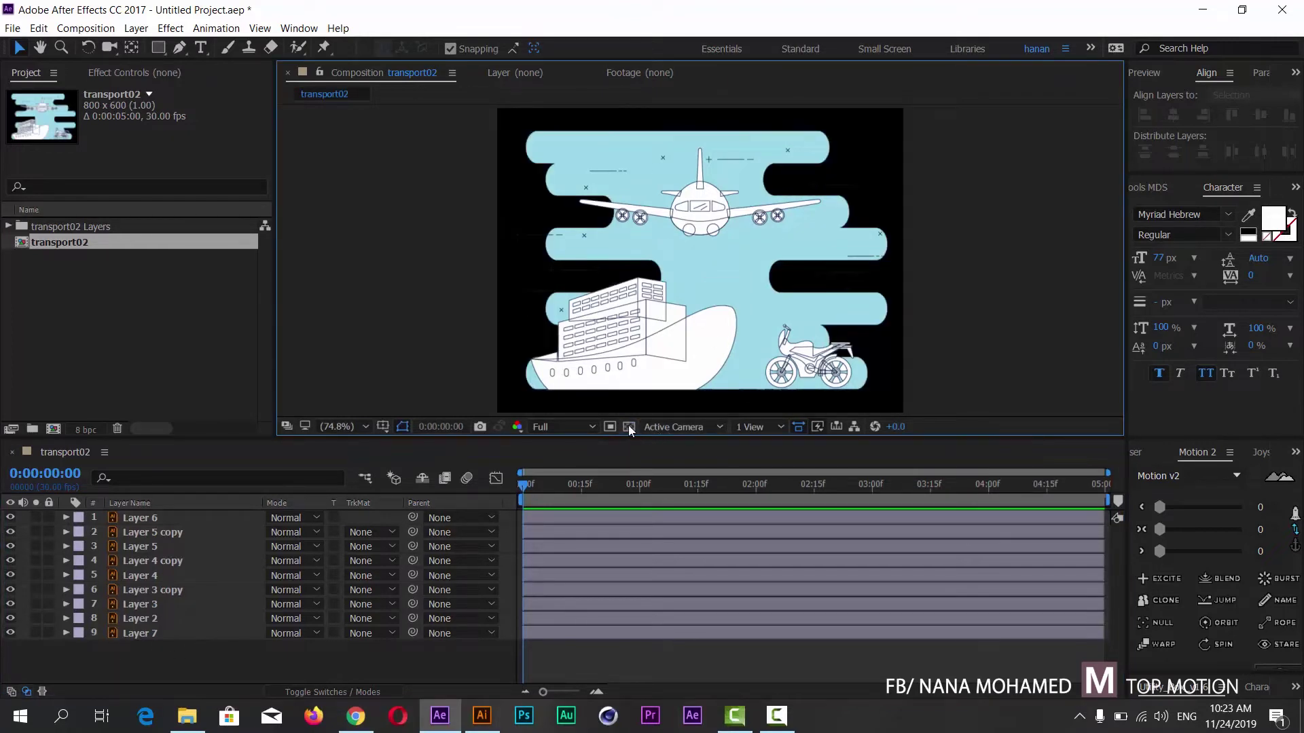
Create a white 800 x 600 px solid as a locked background beneath all the artwork layers
{"action": "right_click", "coordinate": [99, 661]}
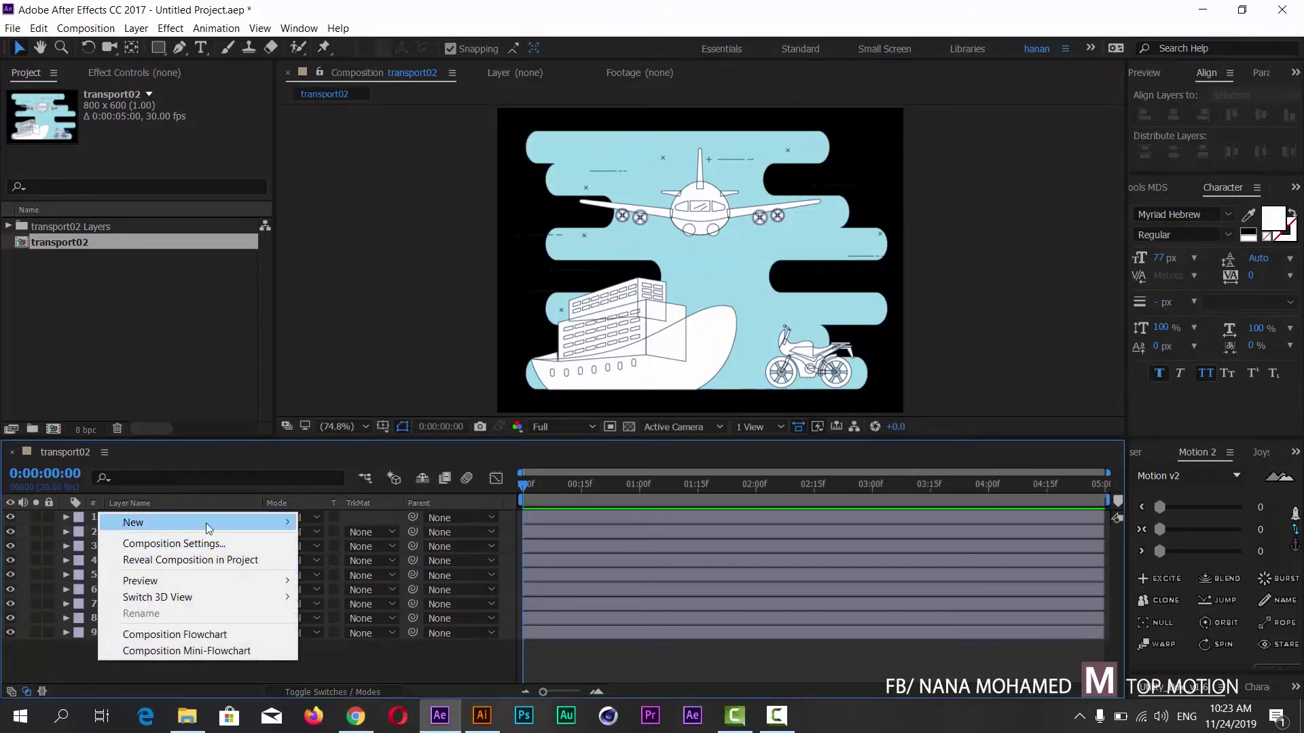
{"action": "mouse_move", "coordinate": [208, 528]}
{"action": "left_click", "coordinate": [324, 560]}
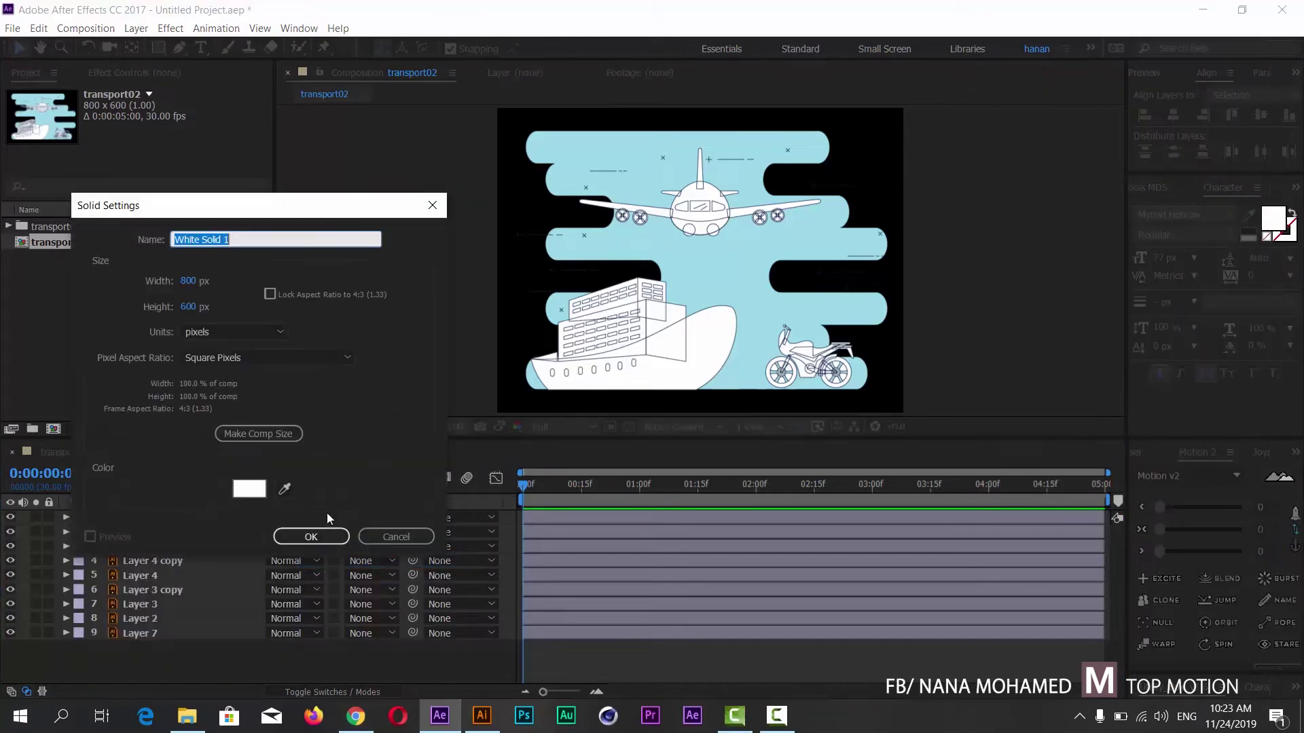
{"action": "left_click", "coordinate": [285, 491]}
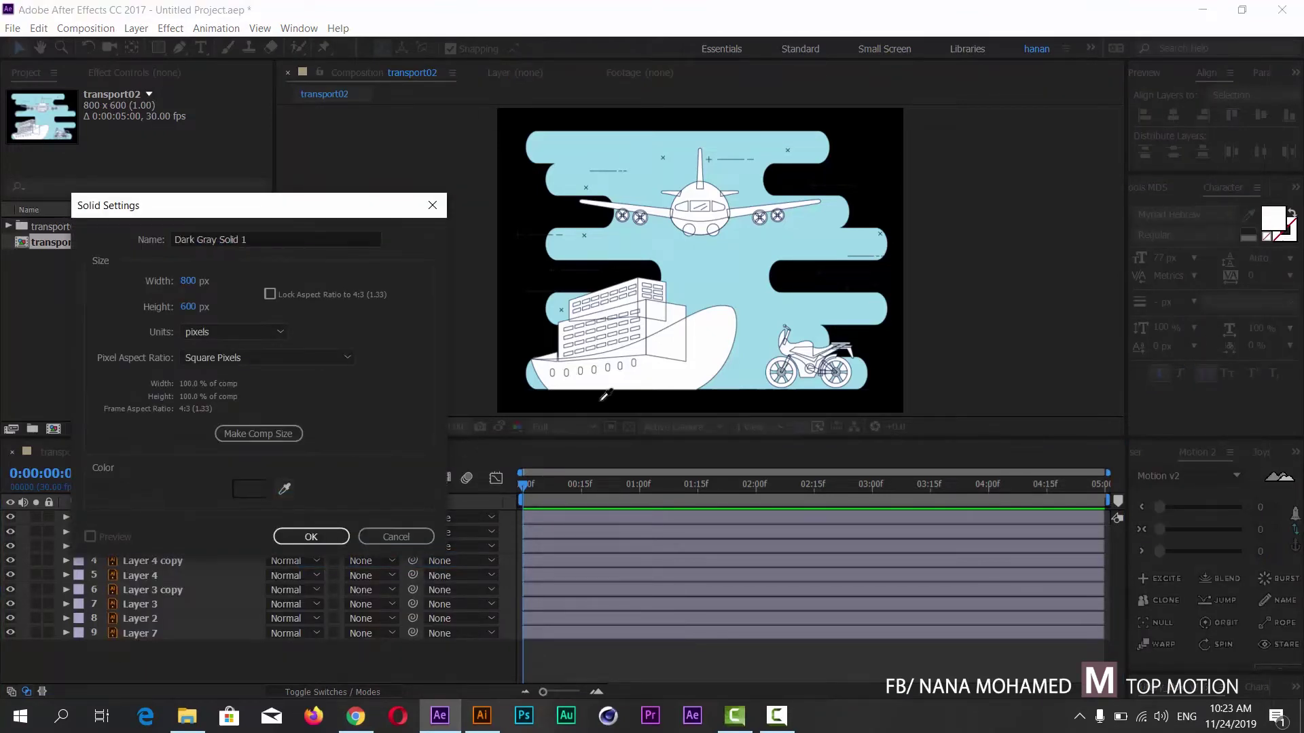
{"action": "left_click", "coordinate": [305, 537]}
{"action": "left_click_drag", "start_coordinate": [161, 524], "coordinate": [173, 658]}
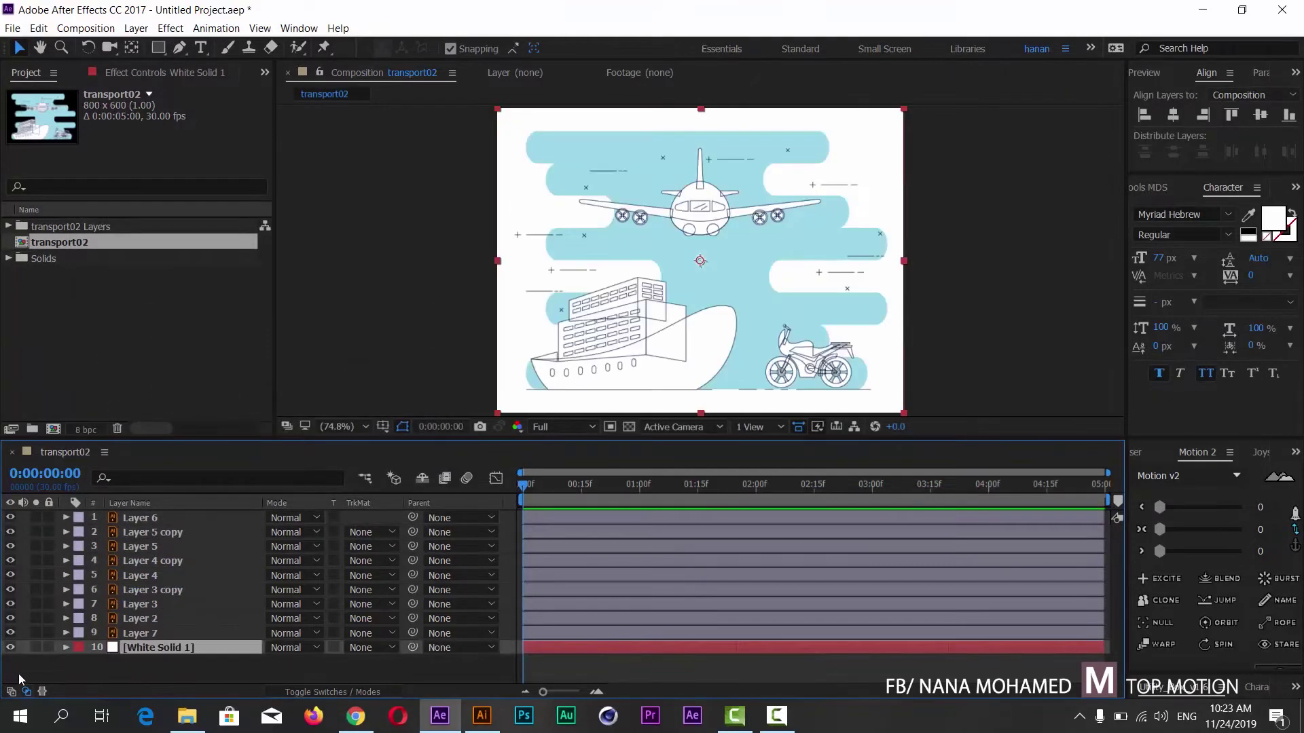
{"action": "left_click", "coordinate": [44, 647]}
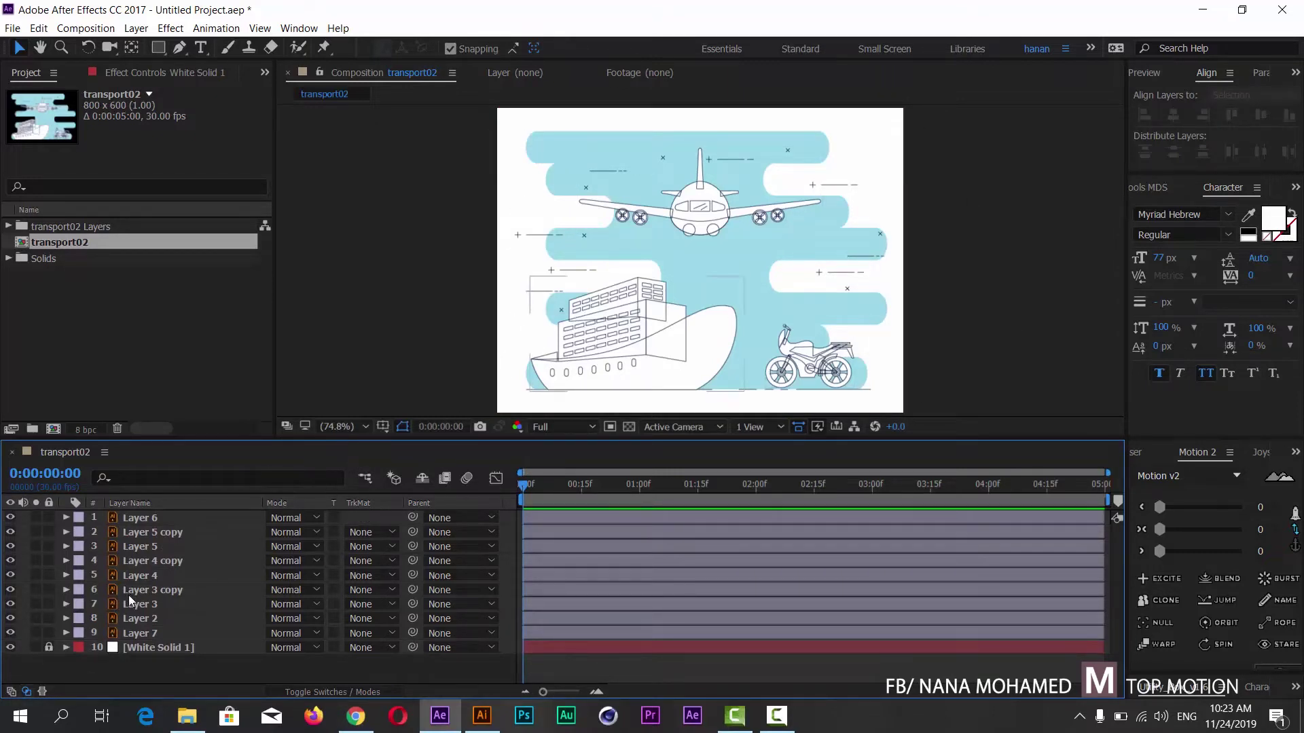
Convert all the Illustrator layers, from Layer 6 through Layer 7, into shape layers
{"action": "left_click", "coordinate": [139, 520]}
{"action": "left_click", "coordinate": [148, 631], "text": "shift"}
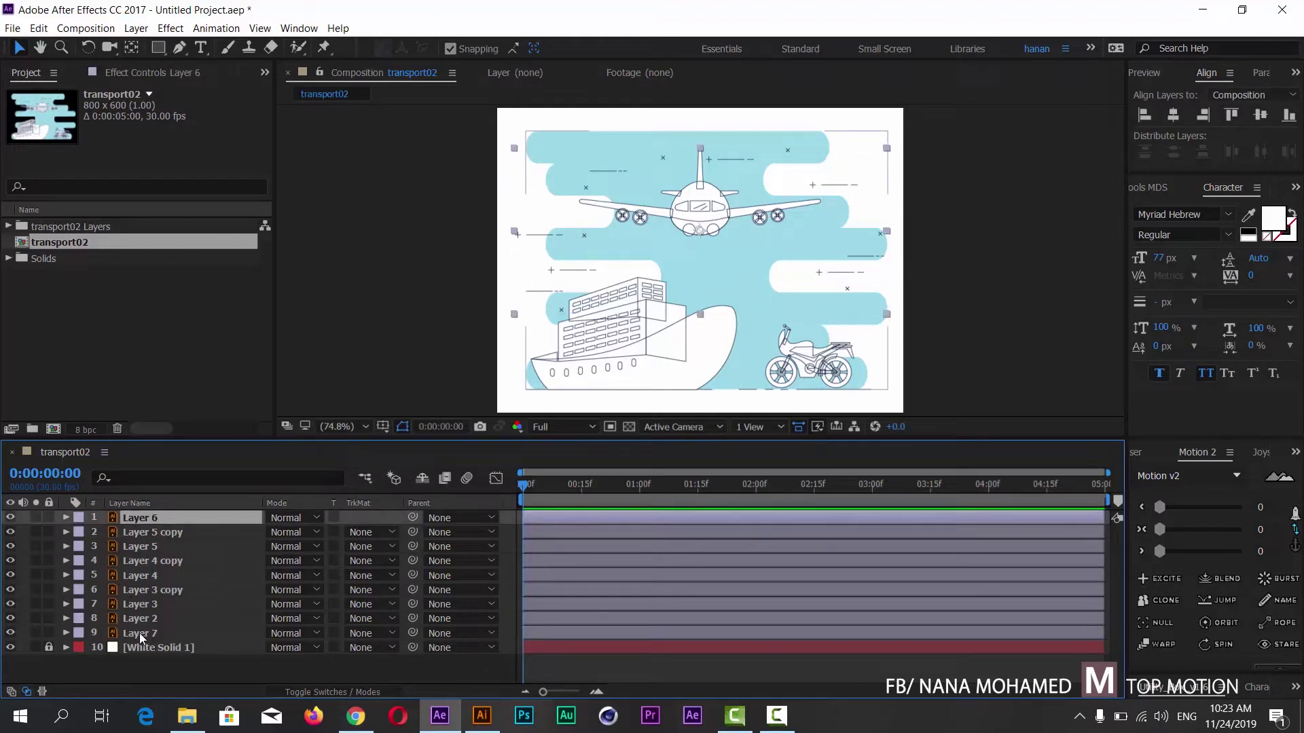
{"action": "left_click", "coordinate": [142, 633], "text": "shift"}
{"action": "right_click", "coordinate": [153, 548]}
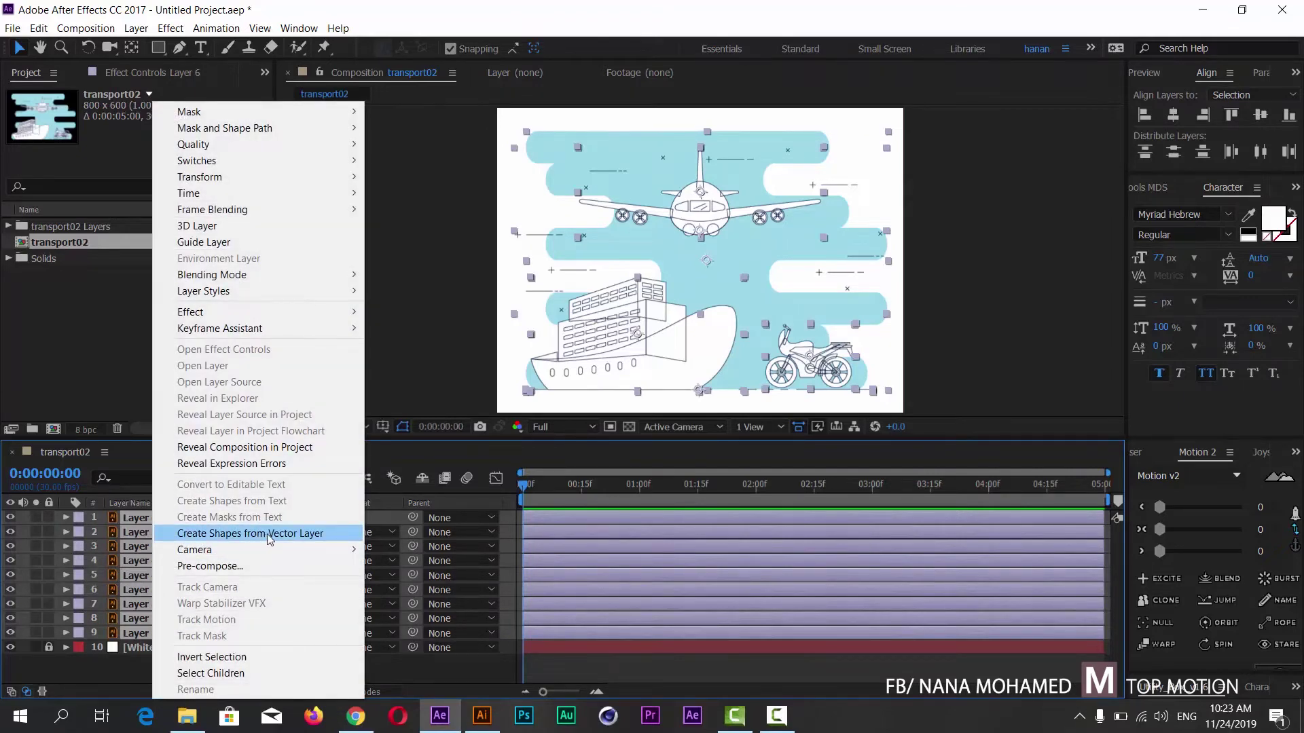
{"action": "left_click", "coordinate": [304, 536]}
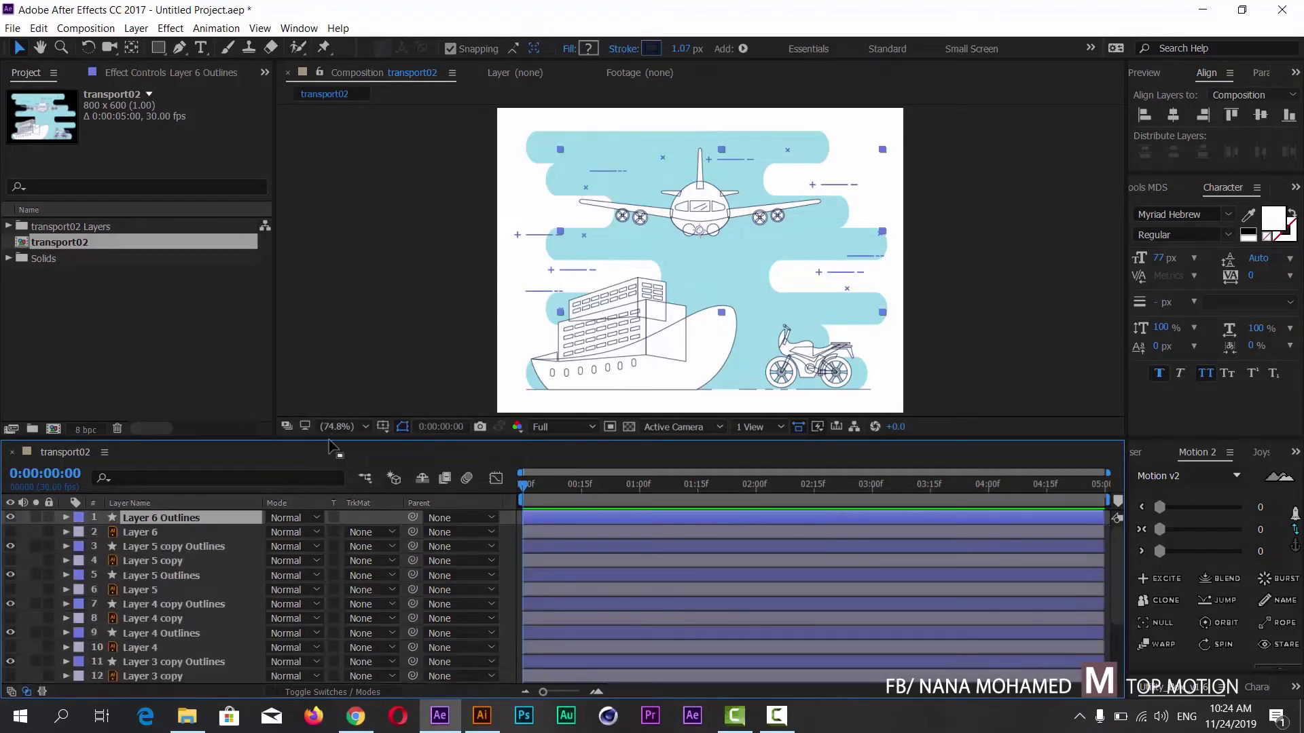
Delete all the original Illustrator layers, from Layer 6 through Layer 7, keeping only their Outlines shape layers and the white solid
{"action": "left_click_drag", "start_coordinate": [312, 437], "coordinate": [296, 312]}
{"action": "left_click", "coordinate": [129, 408]}
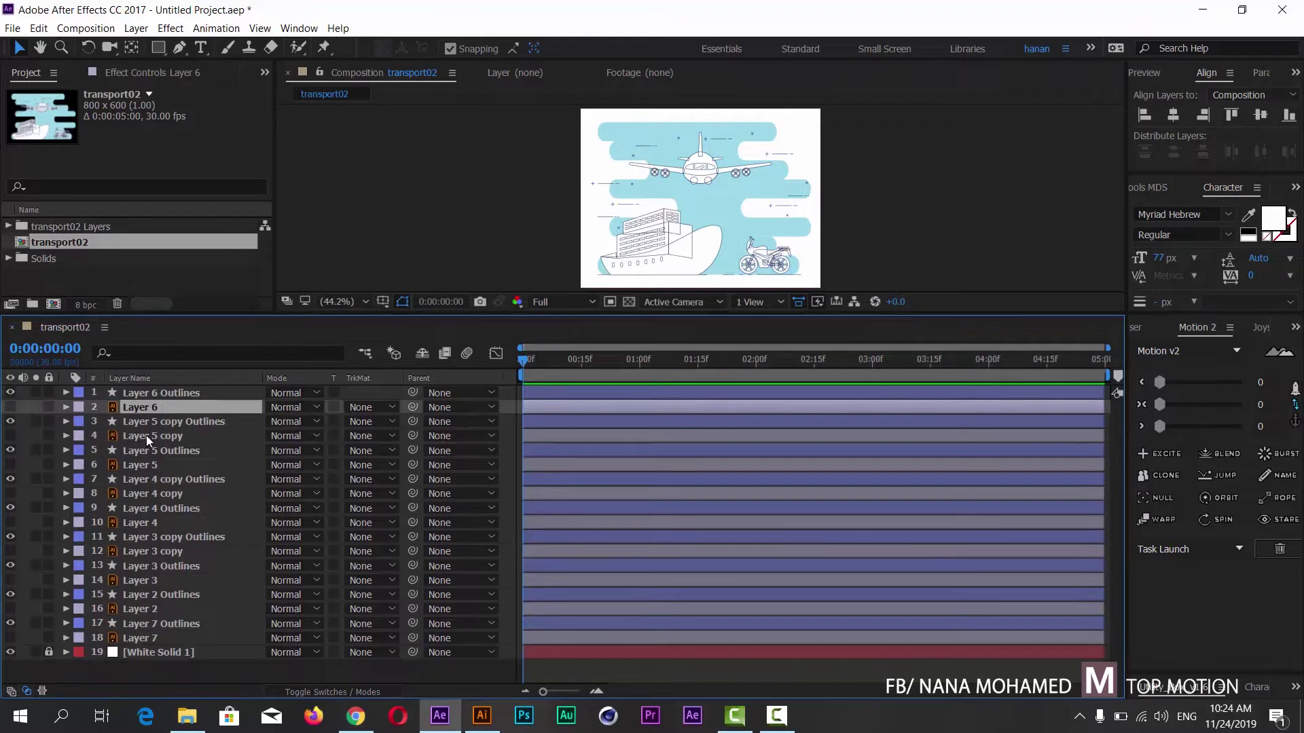
{"action": "left_click", "coordinate": [145, 434], "text": "ctrl"}
{"action": "left_click", "coordinate": [145, 465], "text": "ctrl"}
{"action": "left_click", "coordinate": [145, 493], "text": "ctrl"}
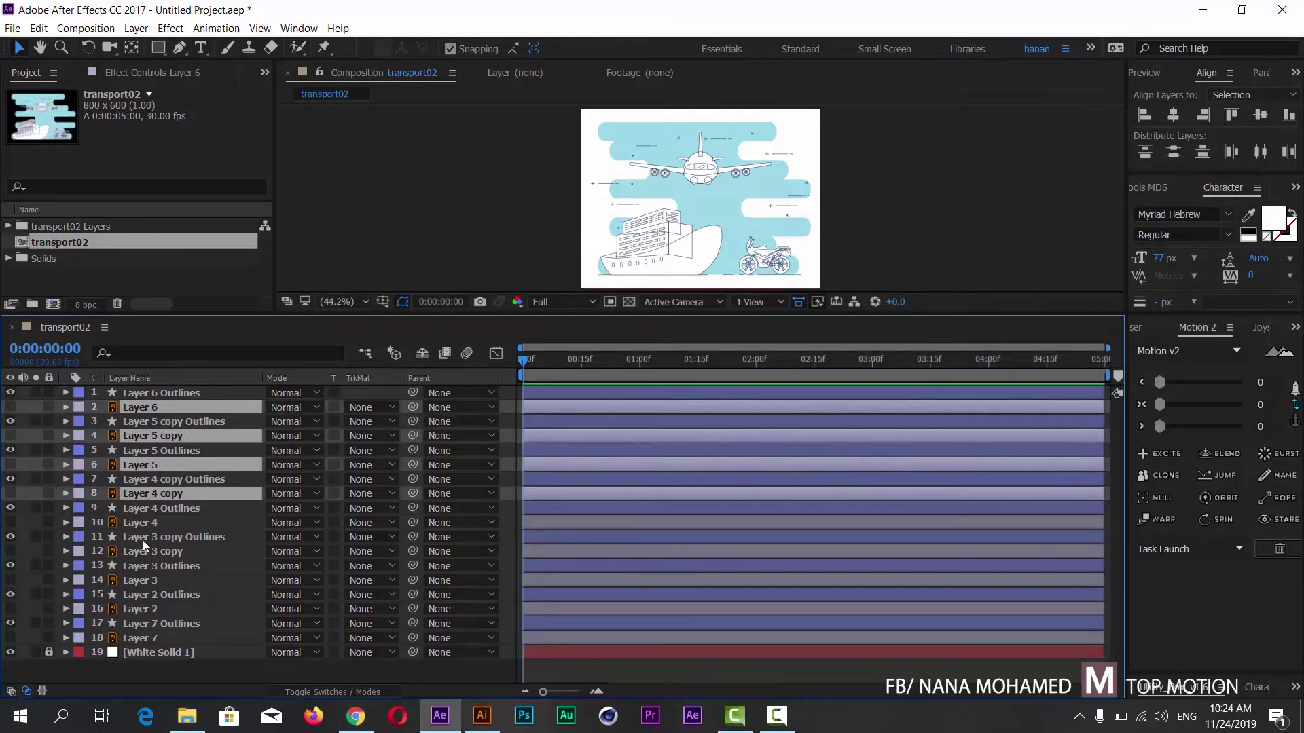
{"action": "left_click", "coordinate": [142, 523], "text": "ctrl"}
{"action": "left_click", "coordinate": [143, 550], "text": "ctrl"}
{"action": "left_click", "coordinate": [140, 580], "text": "ctrl"}
{"action": "left_click", "coordinate": [140, 609], "text": "ctrl"}
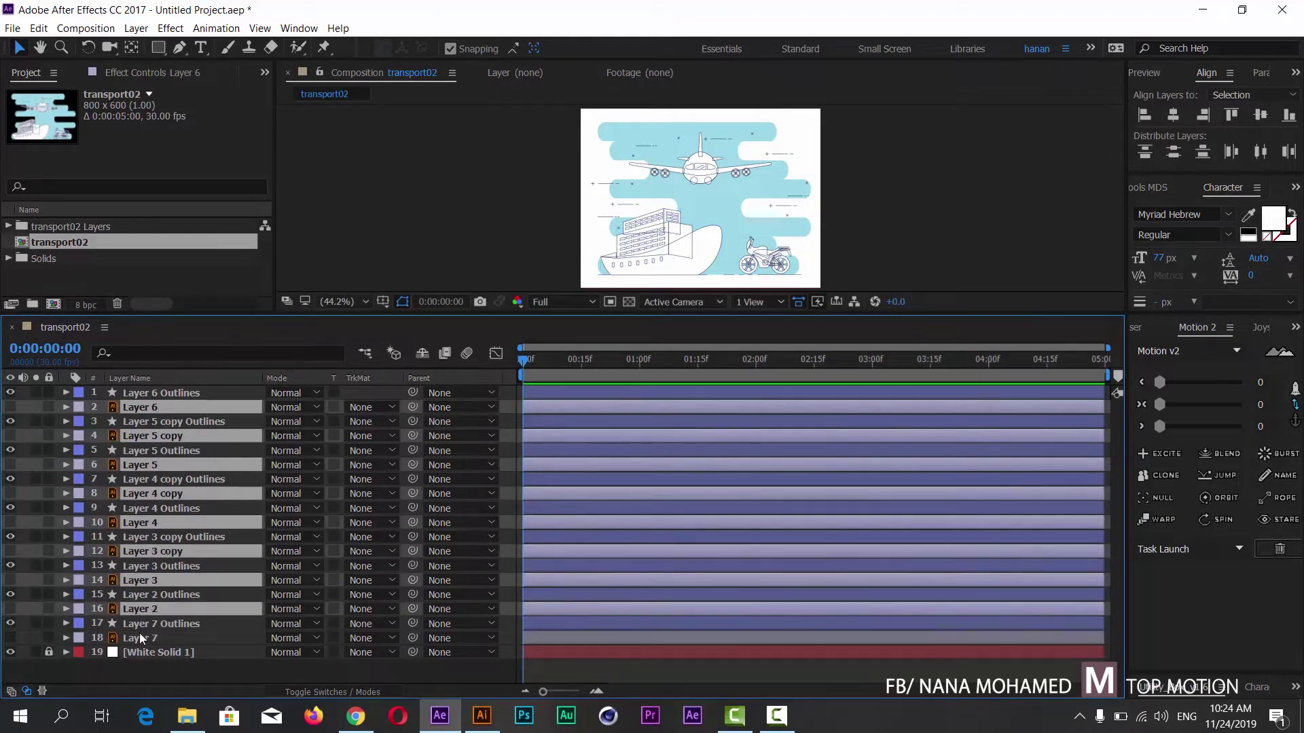
{"action": "left_click", "coordinate": [140, 638], "text": "ctrl"}
{"action": "key", "text": "Delete"}
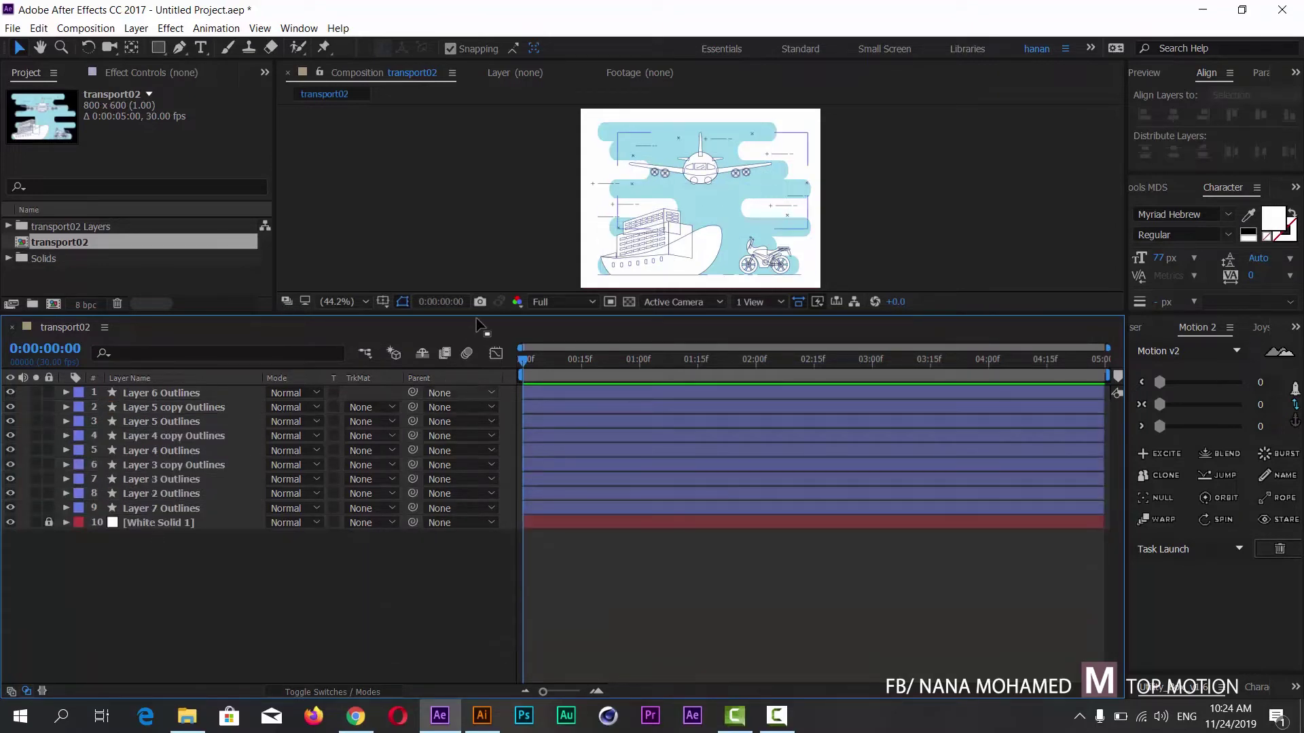
{"action": "left_click_drag", "start_coordinate": [473, 317], "coordinate": [471, 410]}
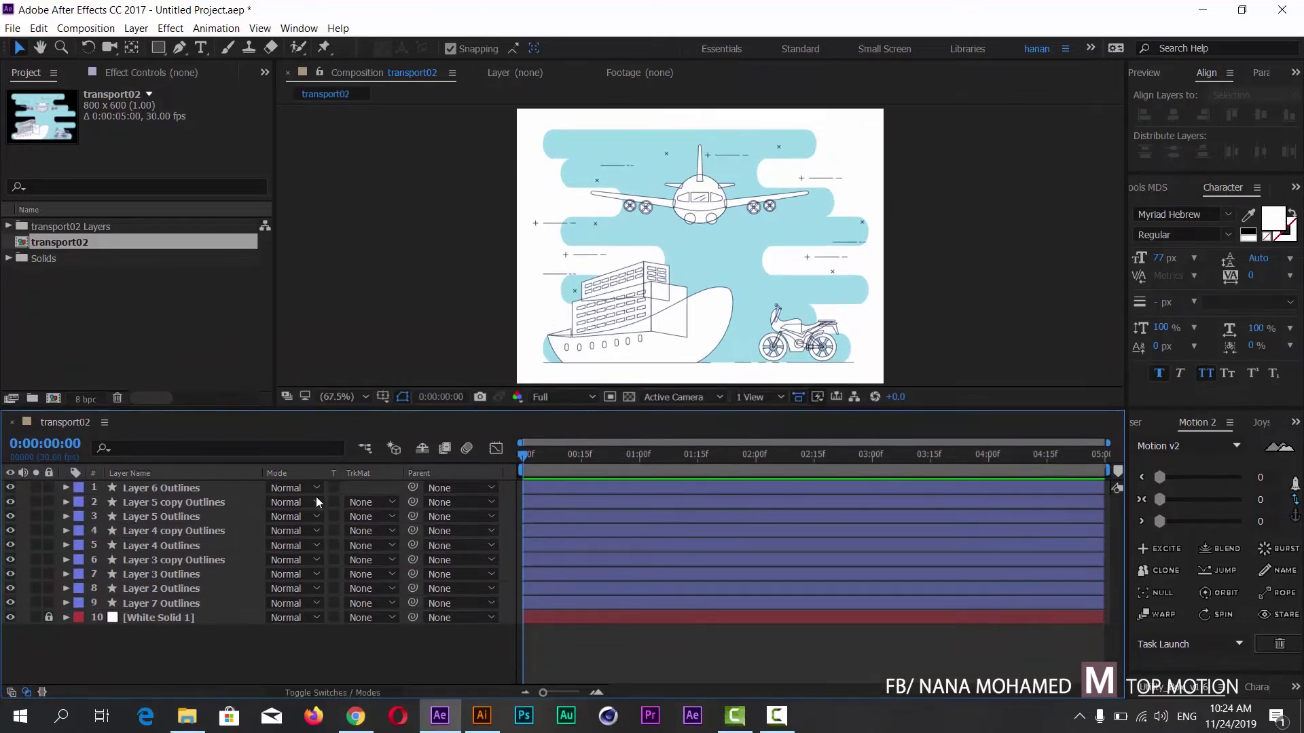
Hide the Layer 7 Outlines and Layer 2 Outlines layers, keeping the Layer 3 Outlines ship layer visible
{"action": "left_click", "coordinate": [149, 603]}
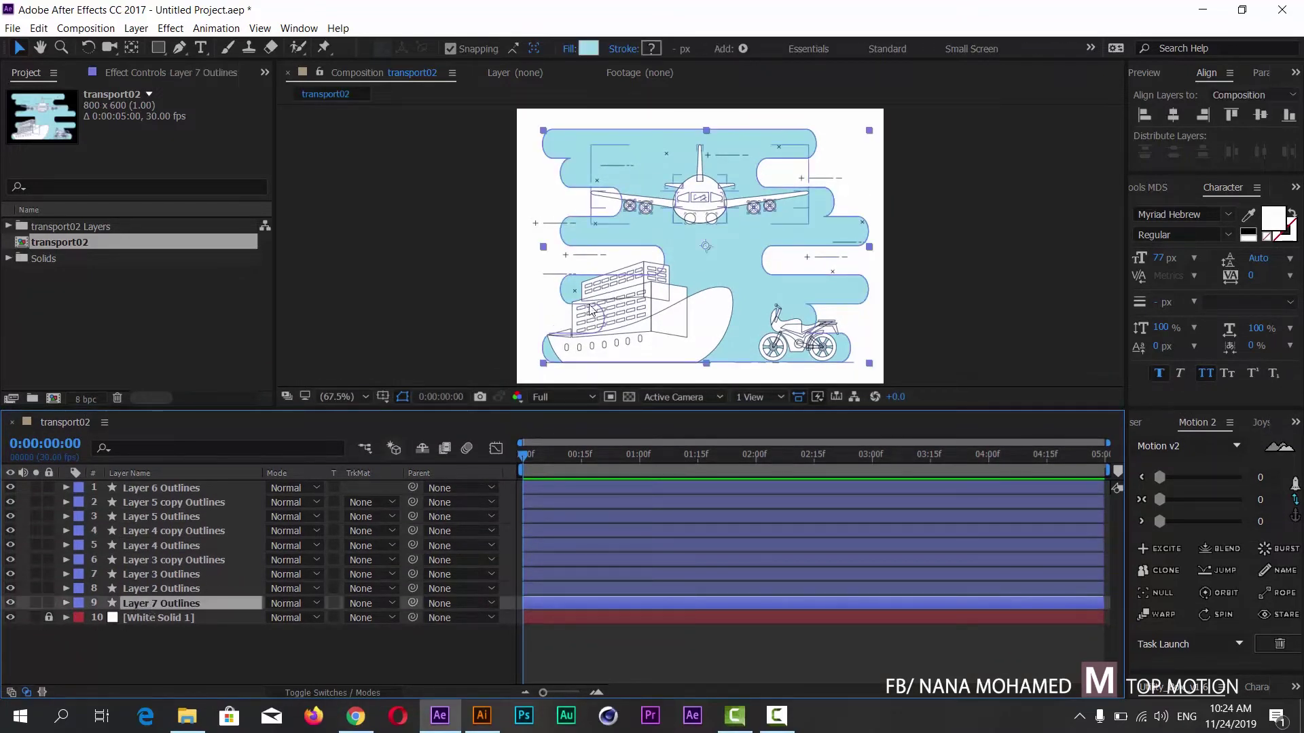
{"action": "left_click", "coordinate": [10, 603]}
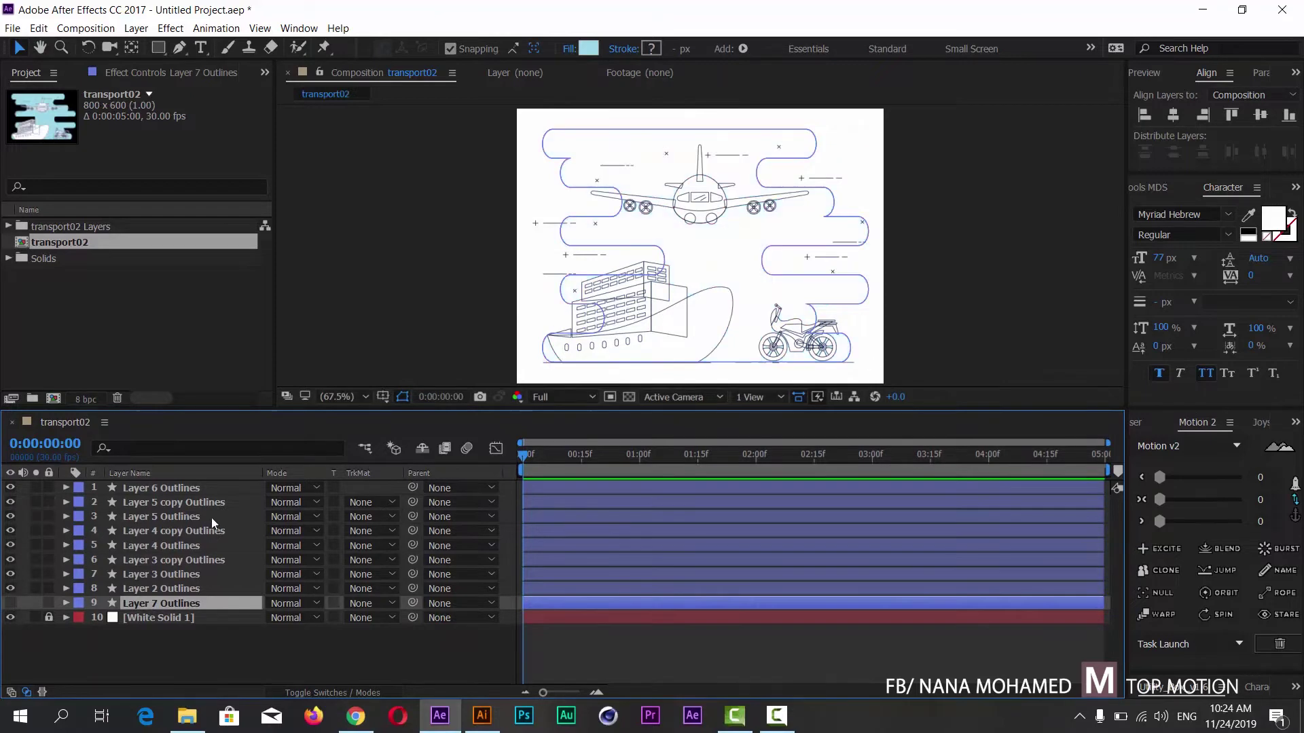
{"action": "left_click", "coordinate": [432, 253]}
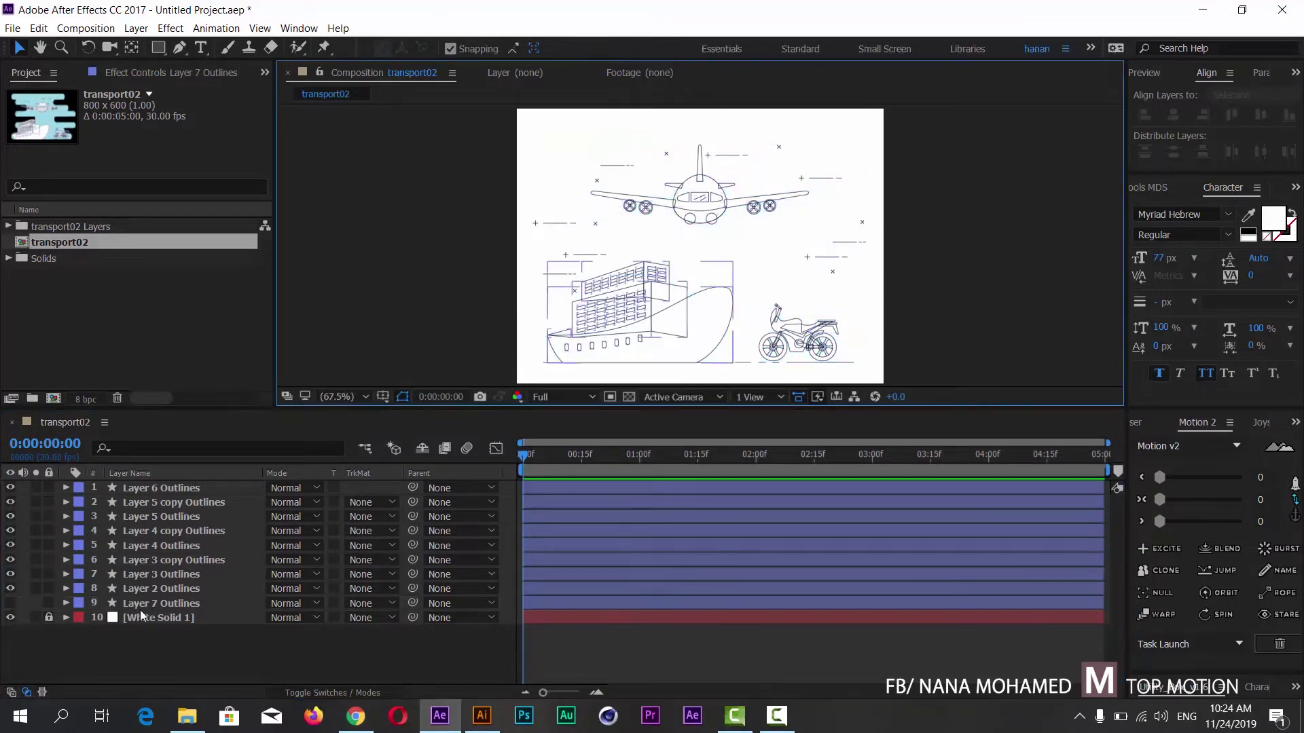
{"action": "left_click", "coordinate": [11, 588]}
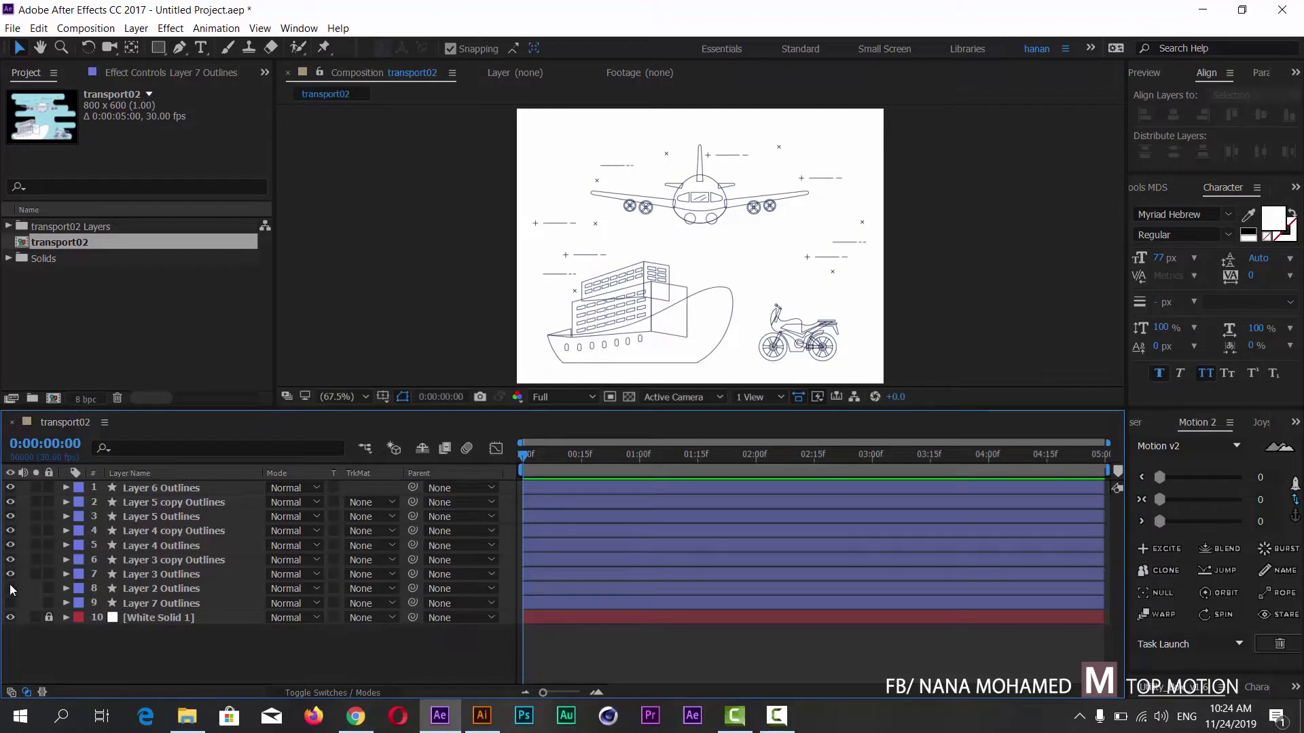
{"action": "left_click", "coordinate": [10, 574]}
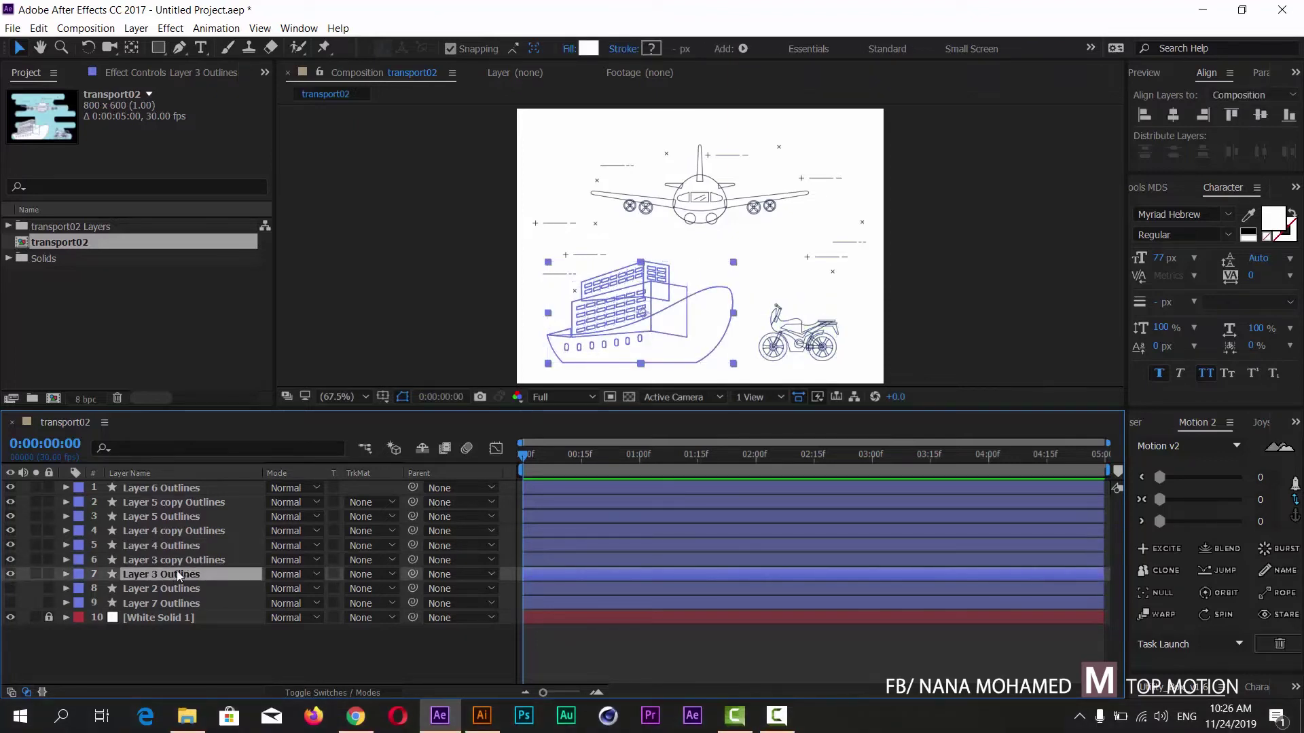
Move both ship layers, Layer 3 copy Outlines and Layer 3 Outlines, off-canvas to Position -295.2, 444.3 and keyframe it at 0:00:00:00
{"action": "left_click", "coordinate": [178, 561]}
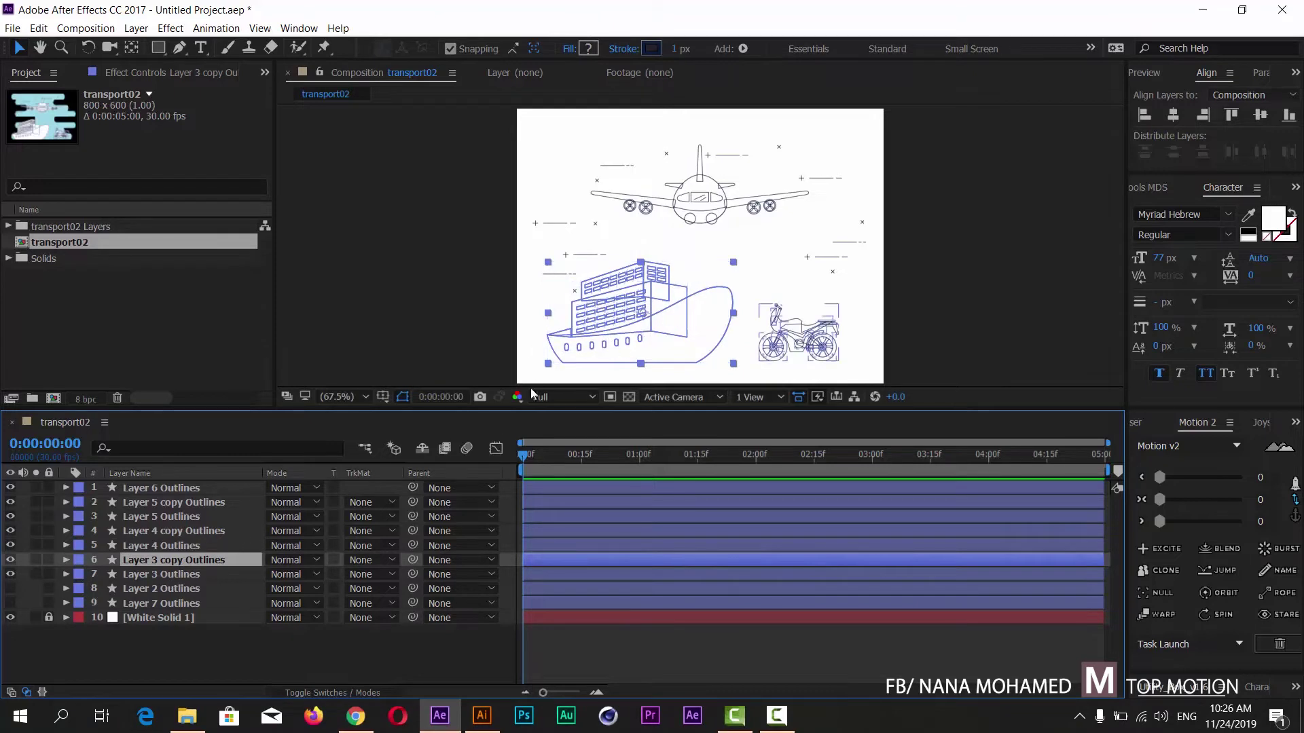
{"action": "left_click", "coordinate": [163, 578], "text": "ctrl"}
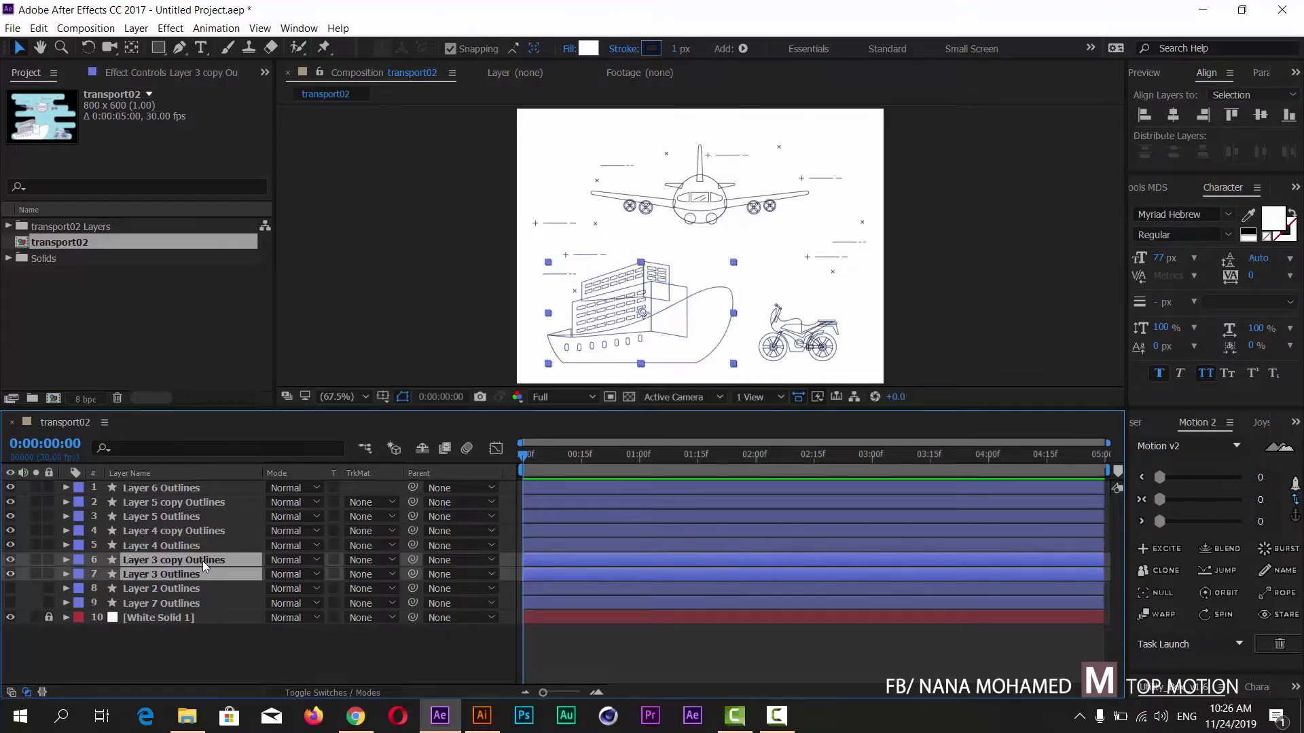
{"action": "key", "text": "p"}
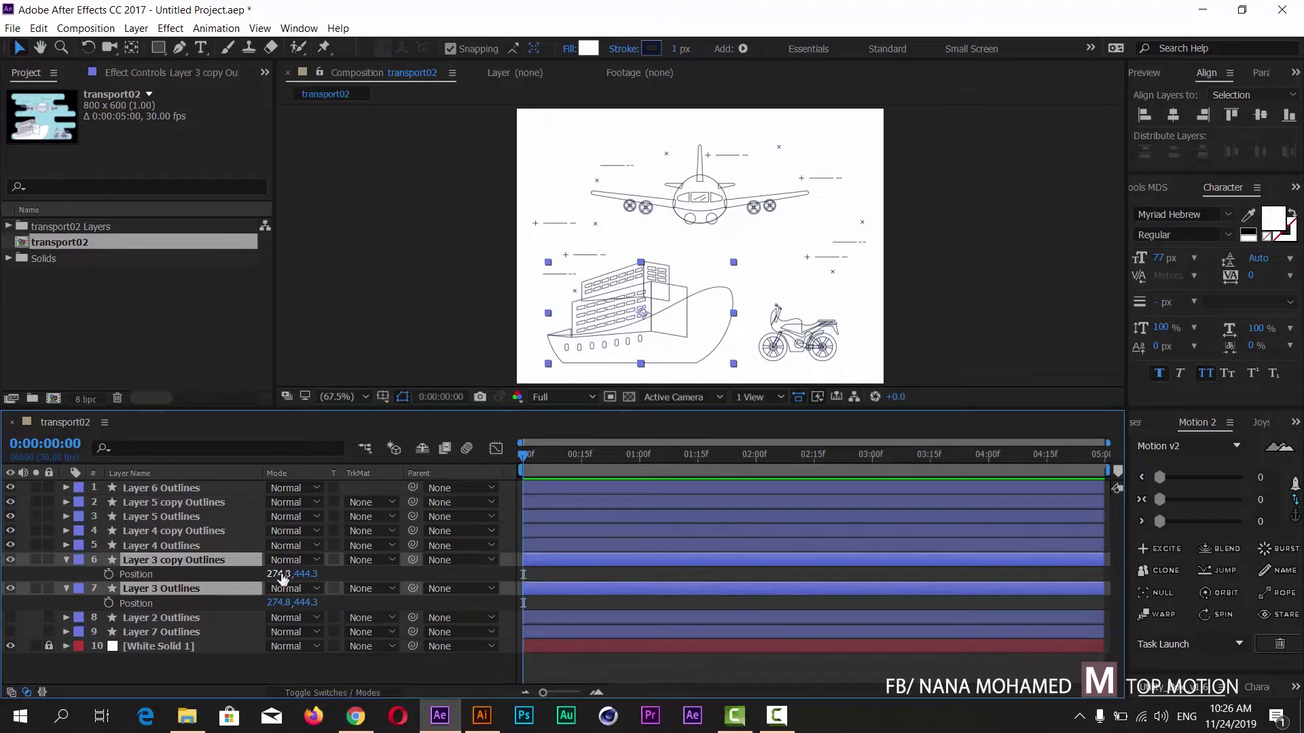
{"action": "left_click_drag", "start_coordinate": [283, 577], "coordinate": [1, 573]}
{"action": "left_click_drag", "start_coordinate": [278, 588], "coordinate": [117, 588]}
{"action": "left_click", "coordinate": [108, 574]}
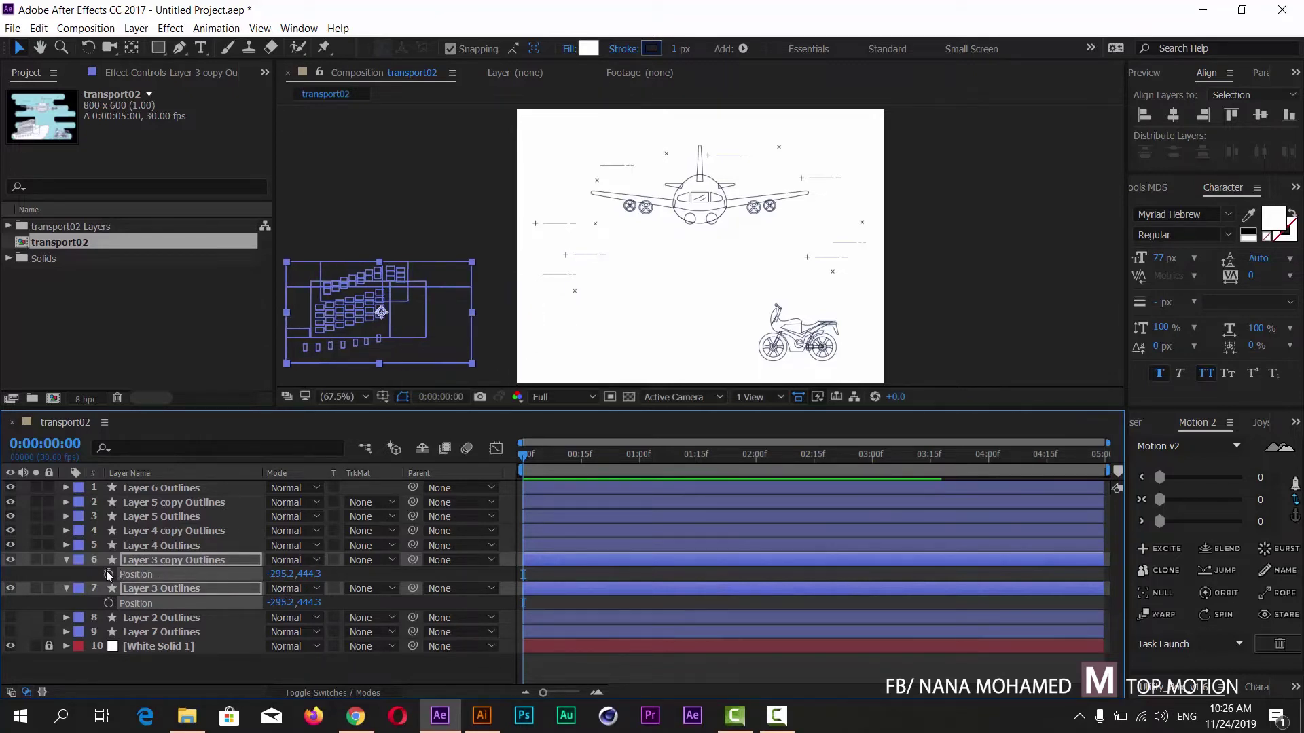
{"action": "left_click", "coordinate": [108, 602]}
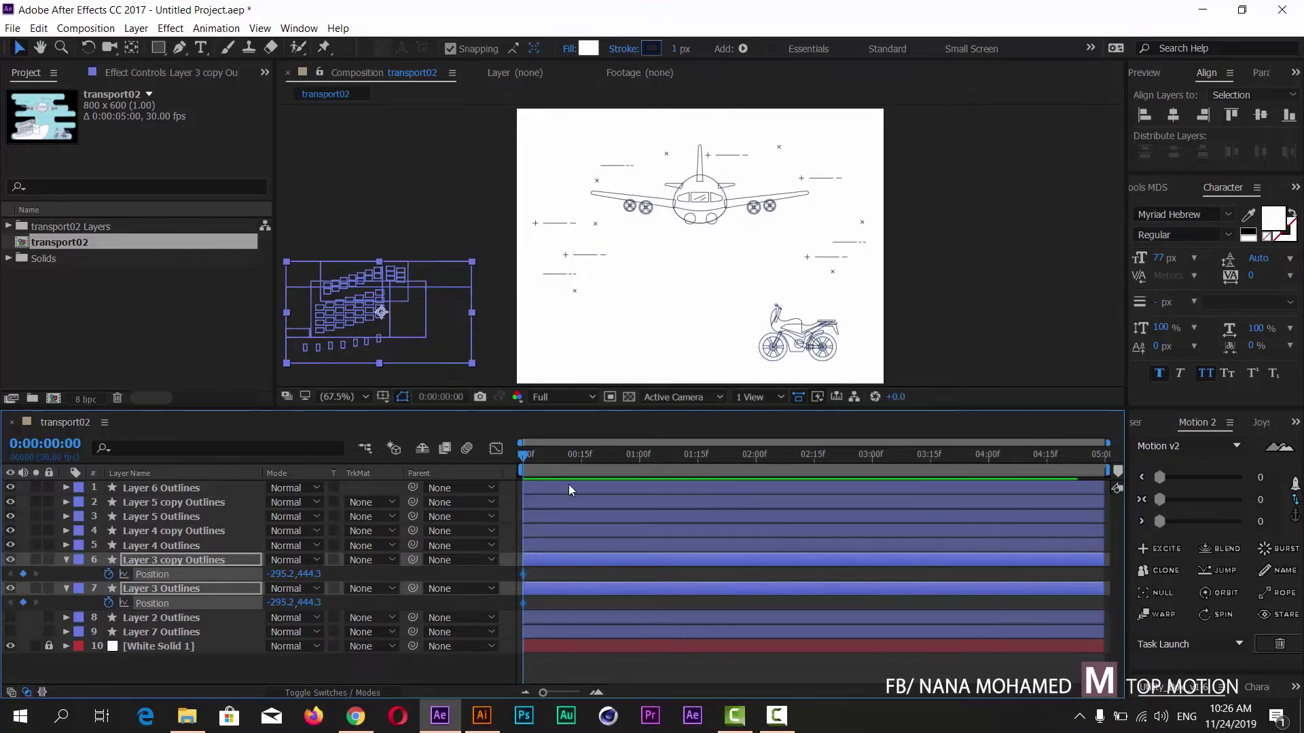
At 0:00:00:15, keyframe both ship layers back inside the frame at Position 259.8, 444.3
{"action": "left_click", "coordinate": [537, 455]}
{"action": "left_click_drag", "start_coordinate": [557, 453], "coordinate": [584, 460]}
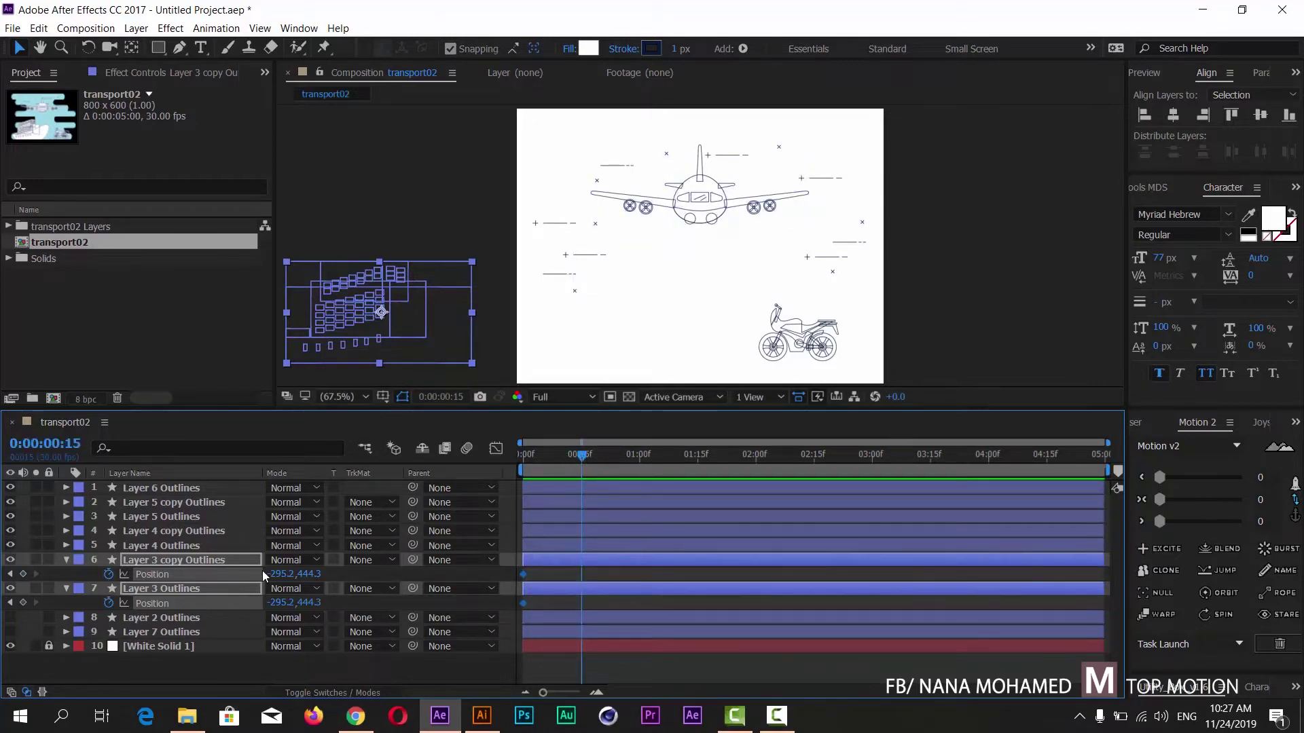
{"action": "left_click_drag", "start_coordinate": [266, 573], "coordinate": [549, 573]}
{"action": "left_click_drag", "start_coordinate": [584, 573], "coordinate": [739, 572]}
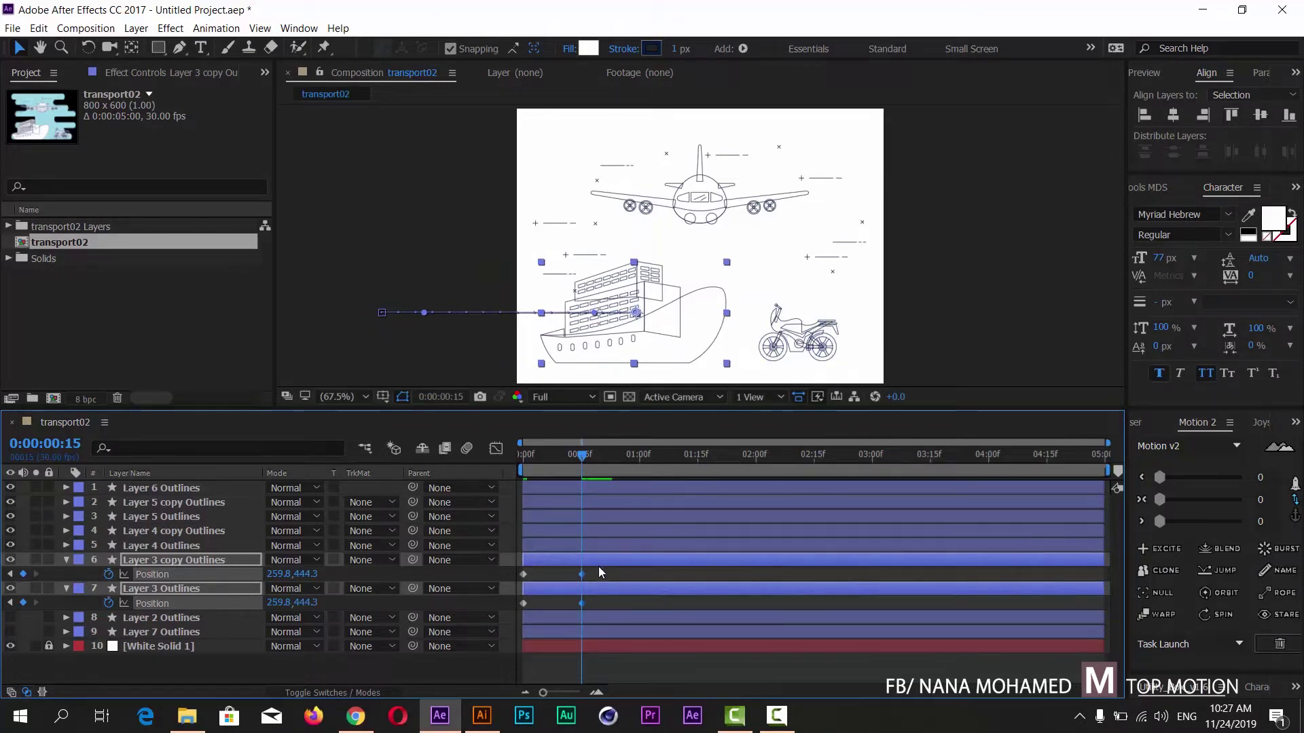
Apply Easy Ease to all the Position keyframes of the two ship layers
{"action": "left_click_drag", "start_coordinate": [600, 570], "coordinate": [506, 609]}
{"action": "right_click", "coordinate": [520, 604]}
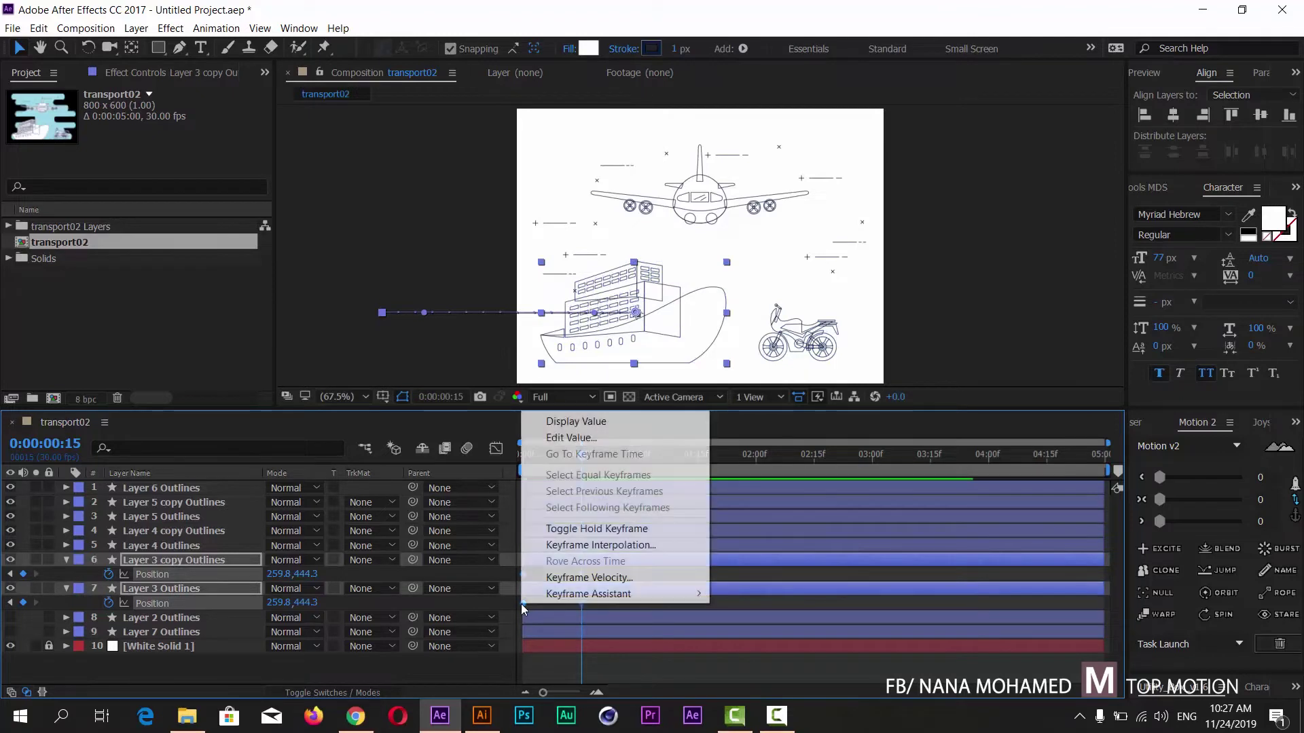
{"action": "mouse_move", "coordinate": [625, 596]}
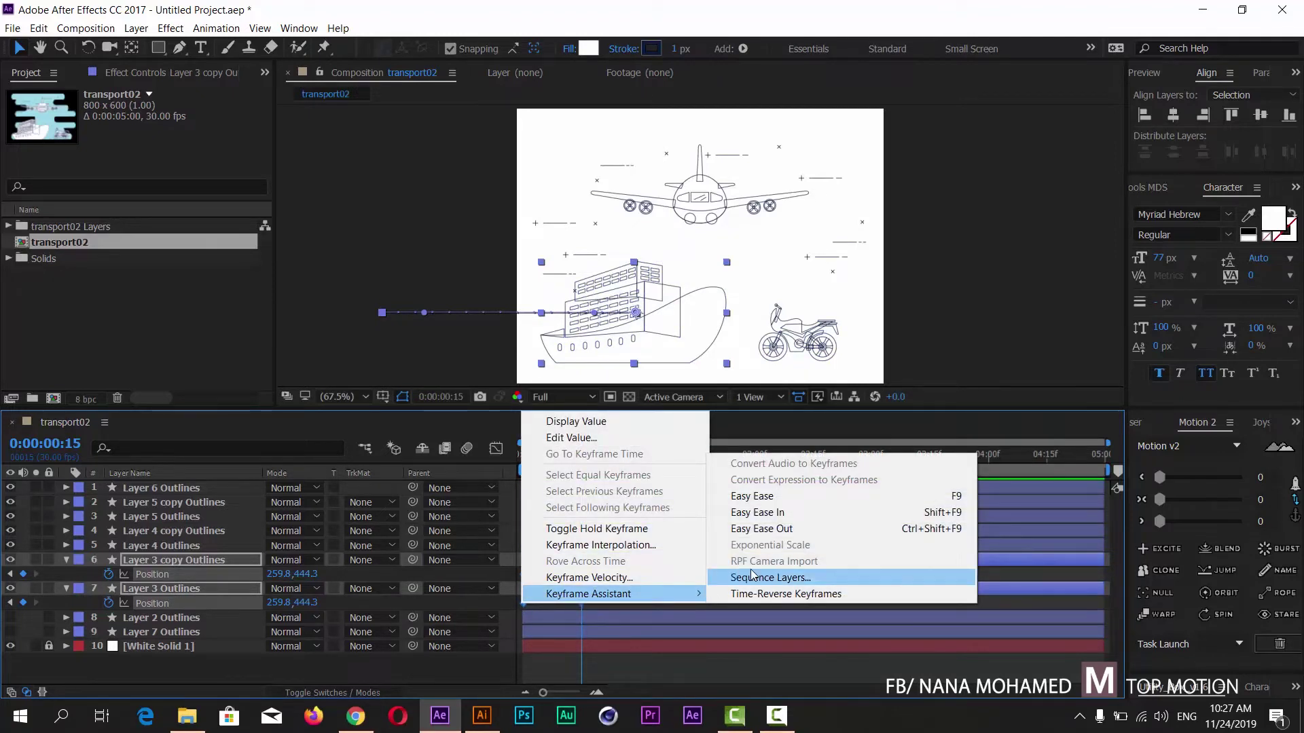
{"action": "left_click", "coordinate": [766, 501]}
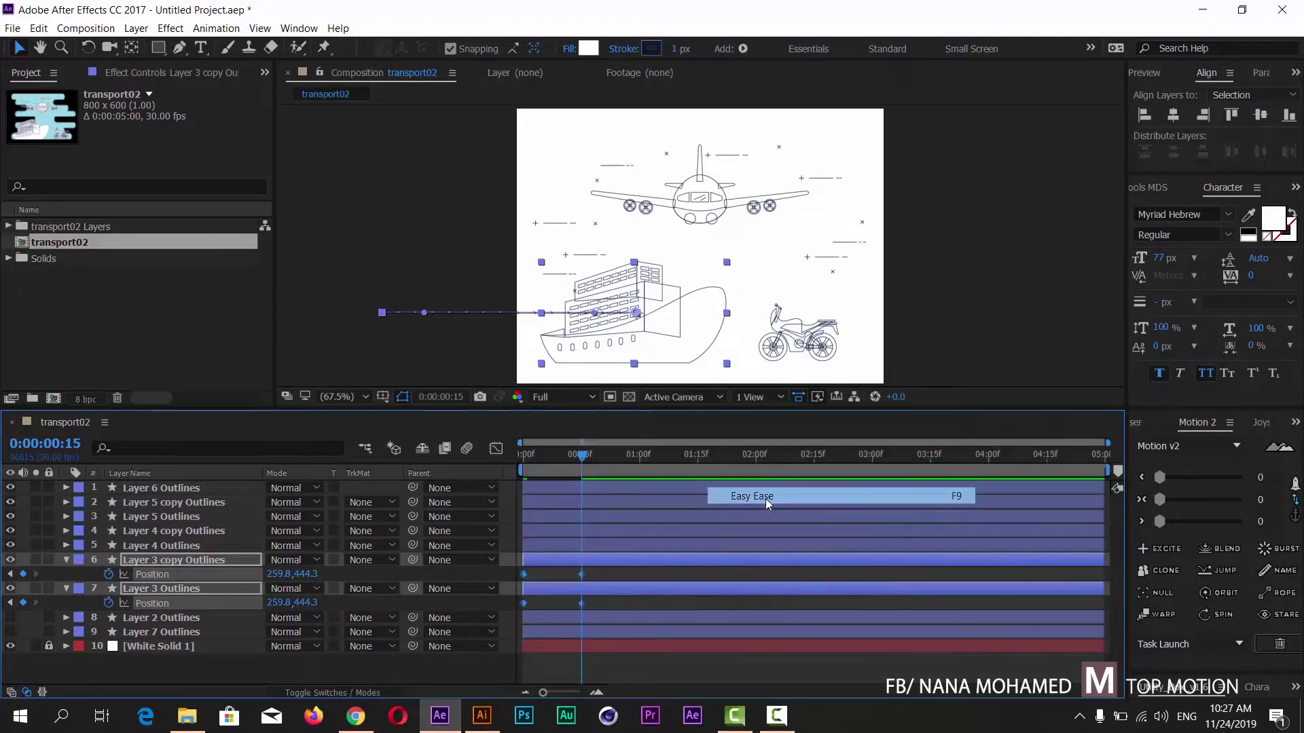
Lengthen the incoming ease of the ship's ending Position keyframes in the speed graph and preview the entrance from the start
{"action": "left_click", "coordinate": [496, 449]}
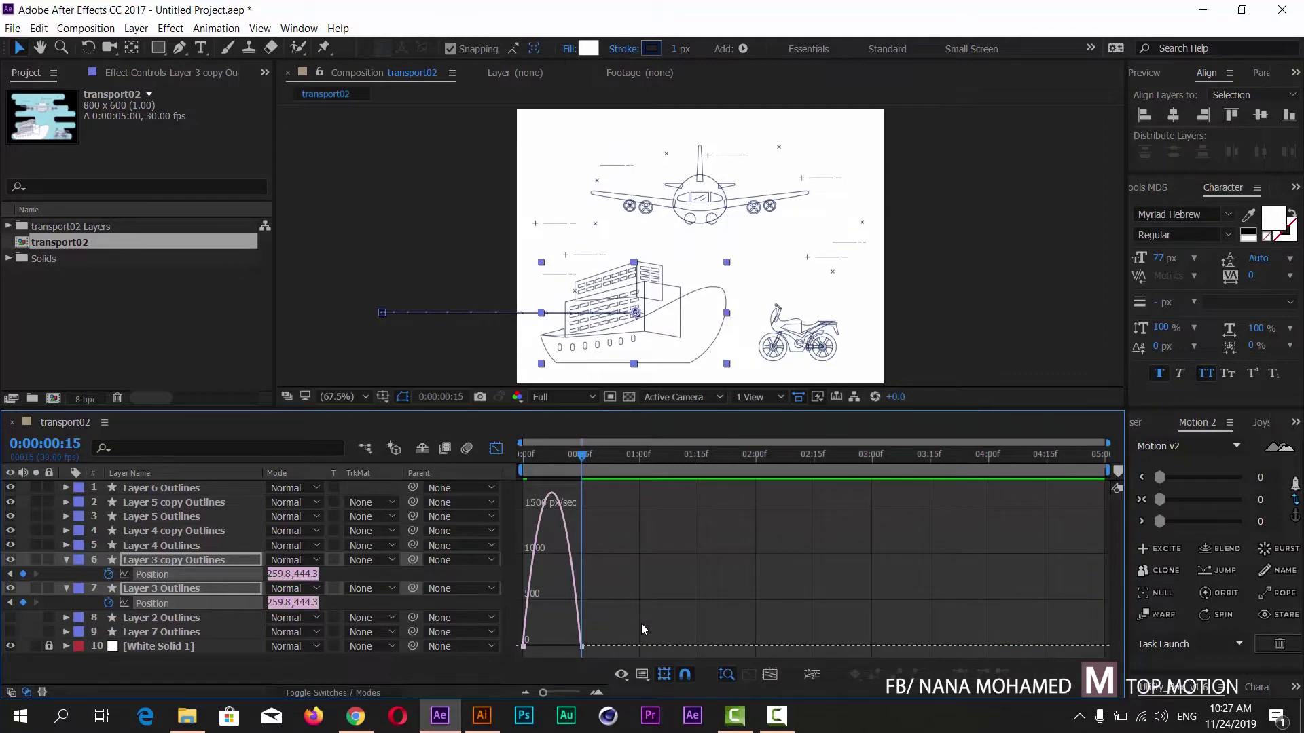
{"action": "left_click", "coordinate": [770, 675]}
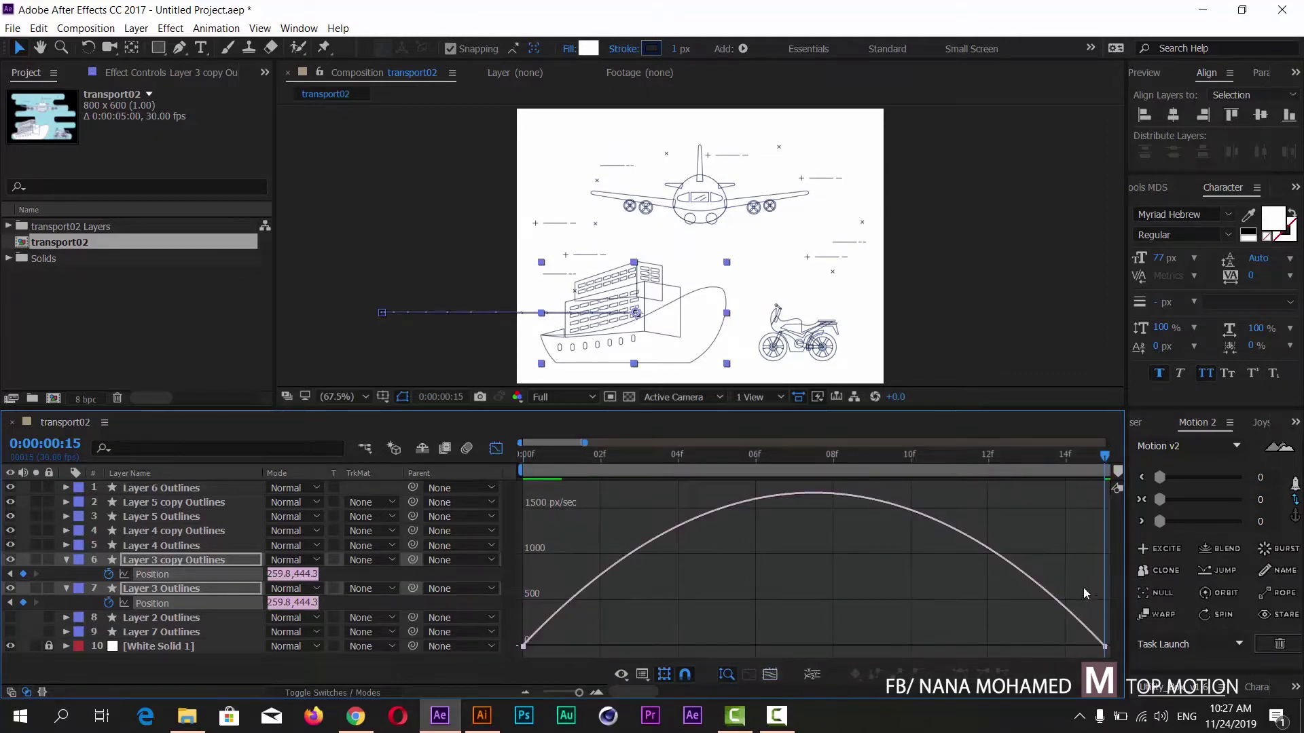
{"action": "left_click_drag", "start_coordinate": [1082, 588], "coordinate": [1107, 651]}
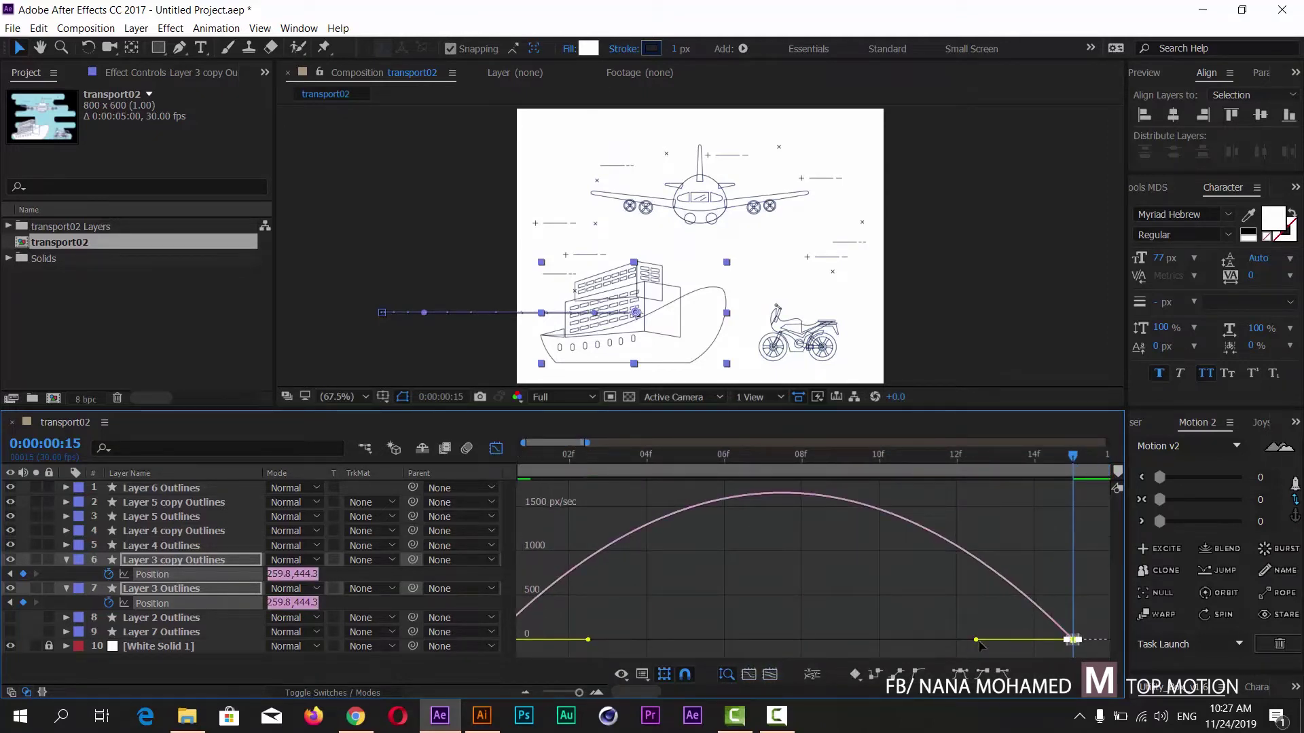
{"action": "left_click_drag", "start_coordinate": [976, 640], "coordinate": [700, 641]}
{"action": "left_click", "coordinate": [496, 448]}
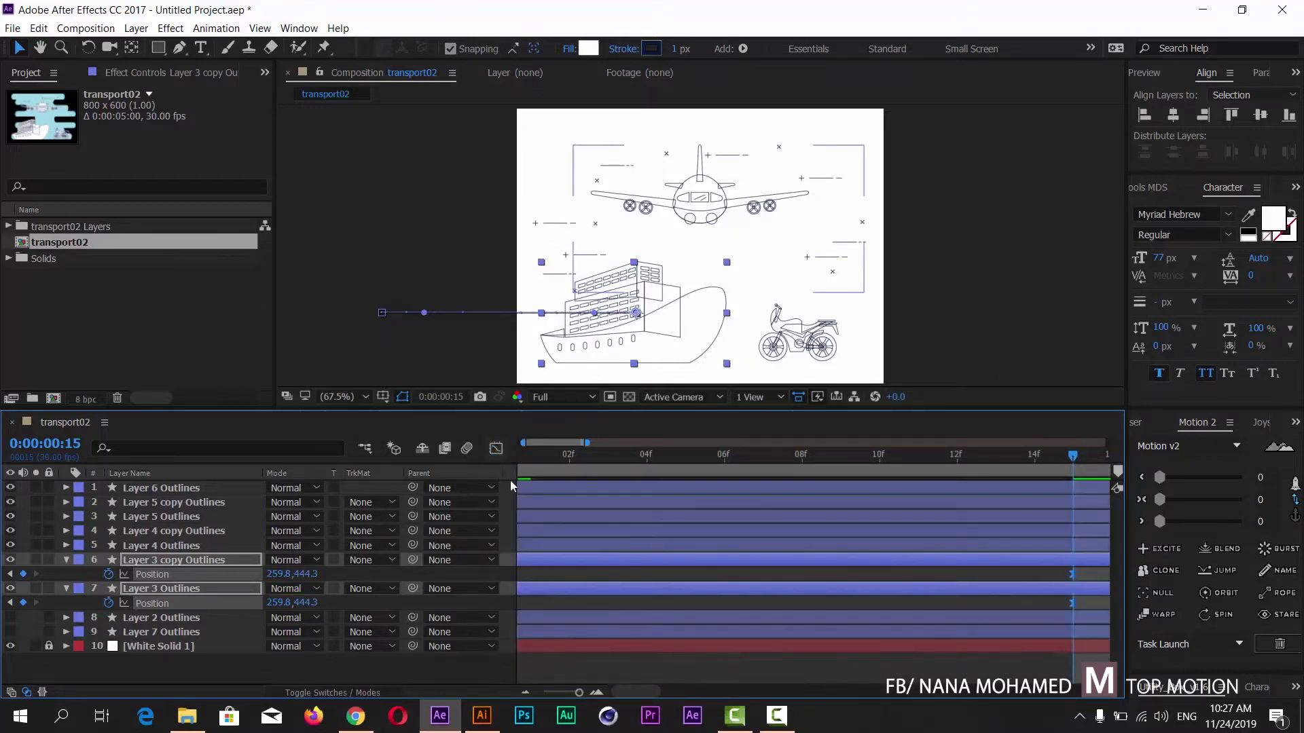
{"action": "left_click_drag", "start_coordinate": [561, 442], "coordinate": [834, 442]}
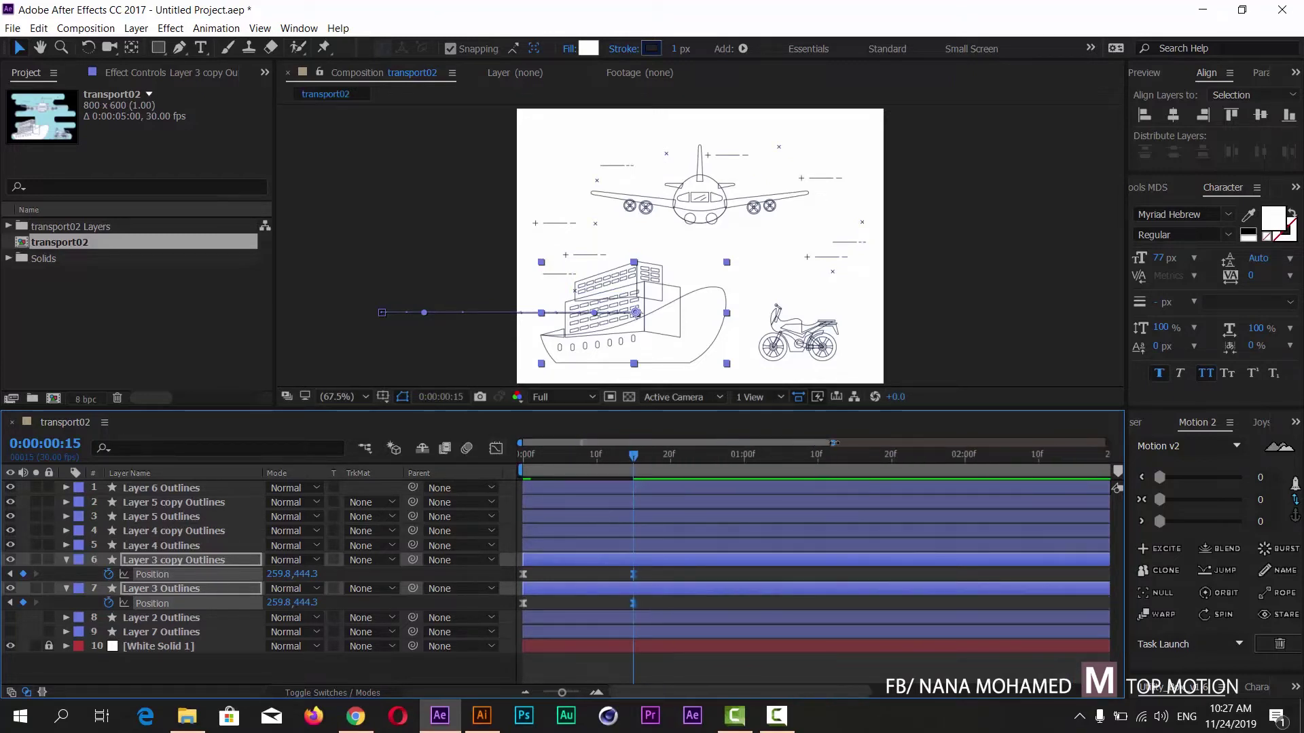
{"action": "key", "text": "Home"}
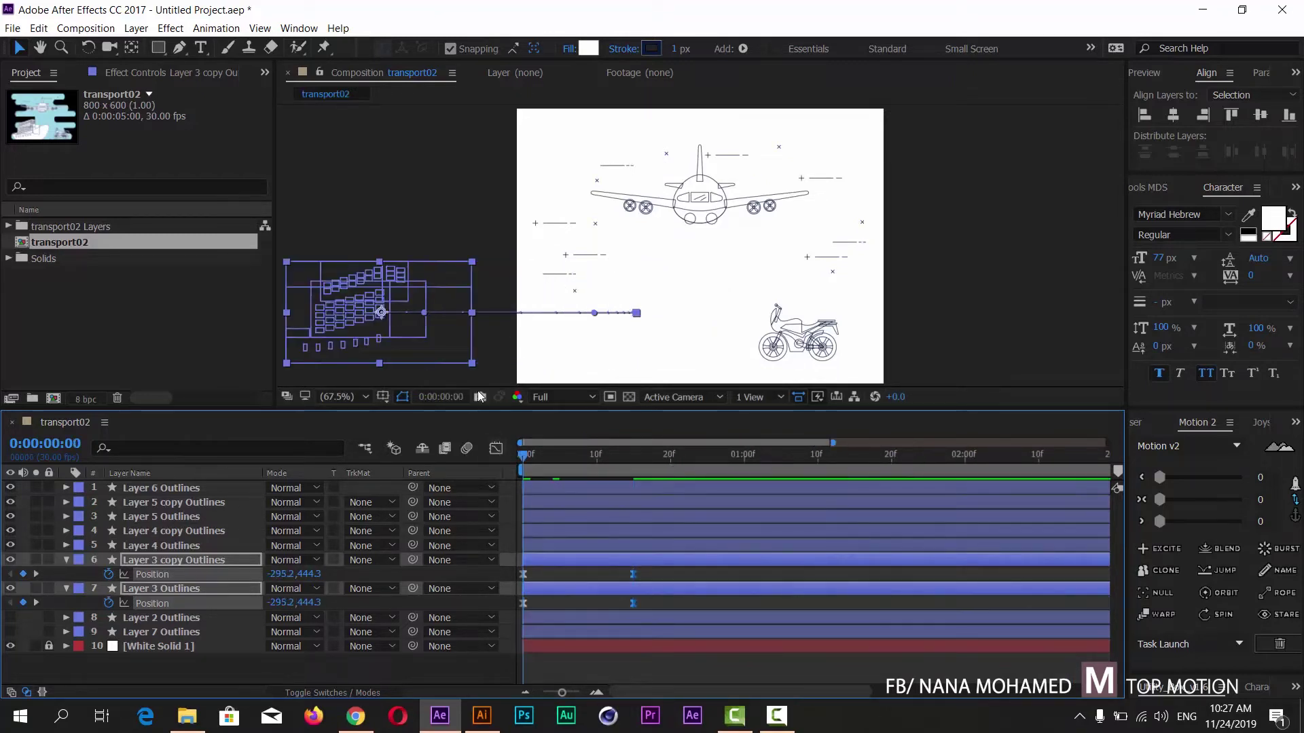
{"action": "left_click", "coordinate": [443, 198]}
{"action": "key", "text": "space"}
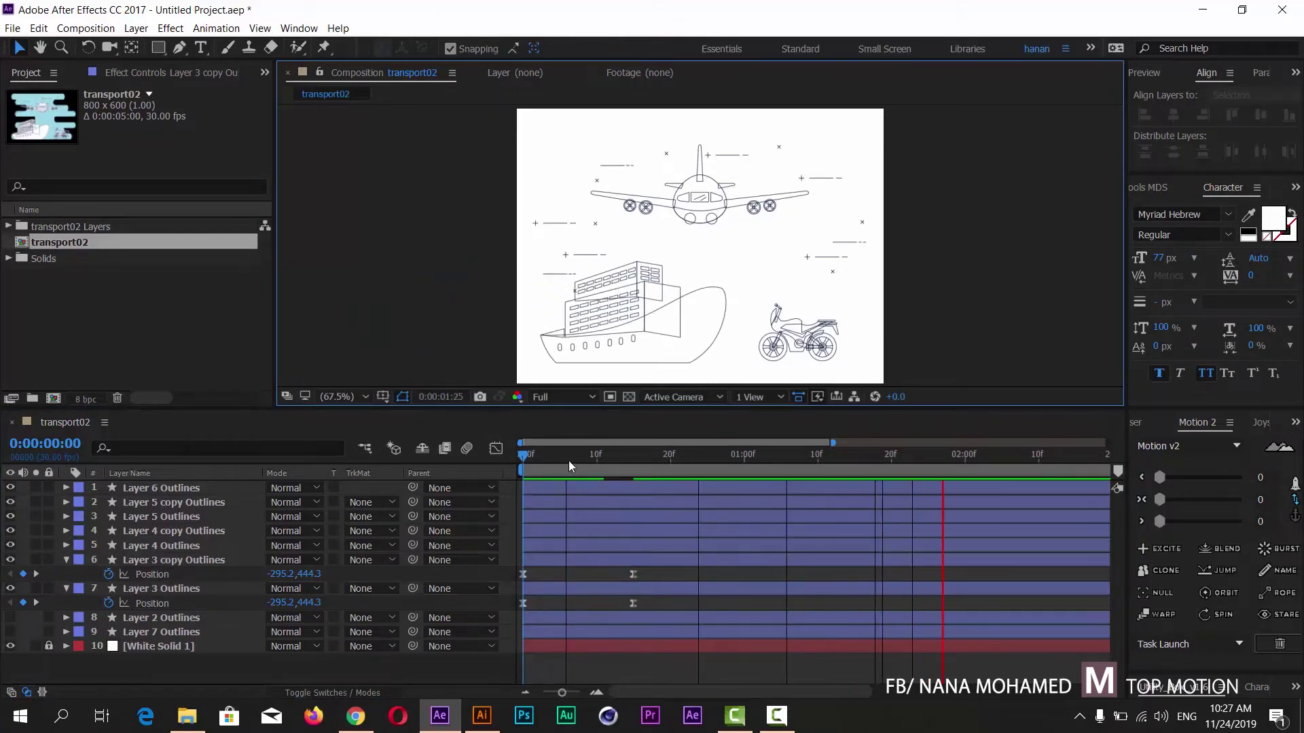
{"action": "left_click", "coordinate": [496, 458]}
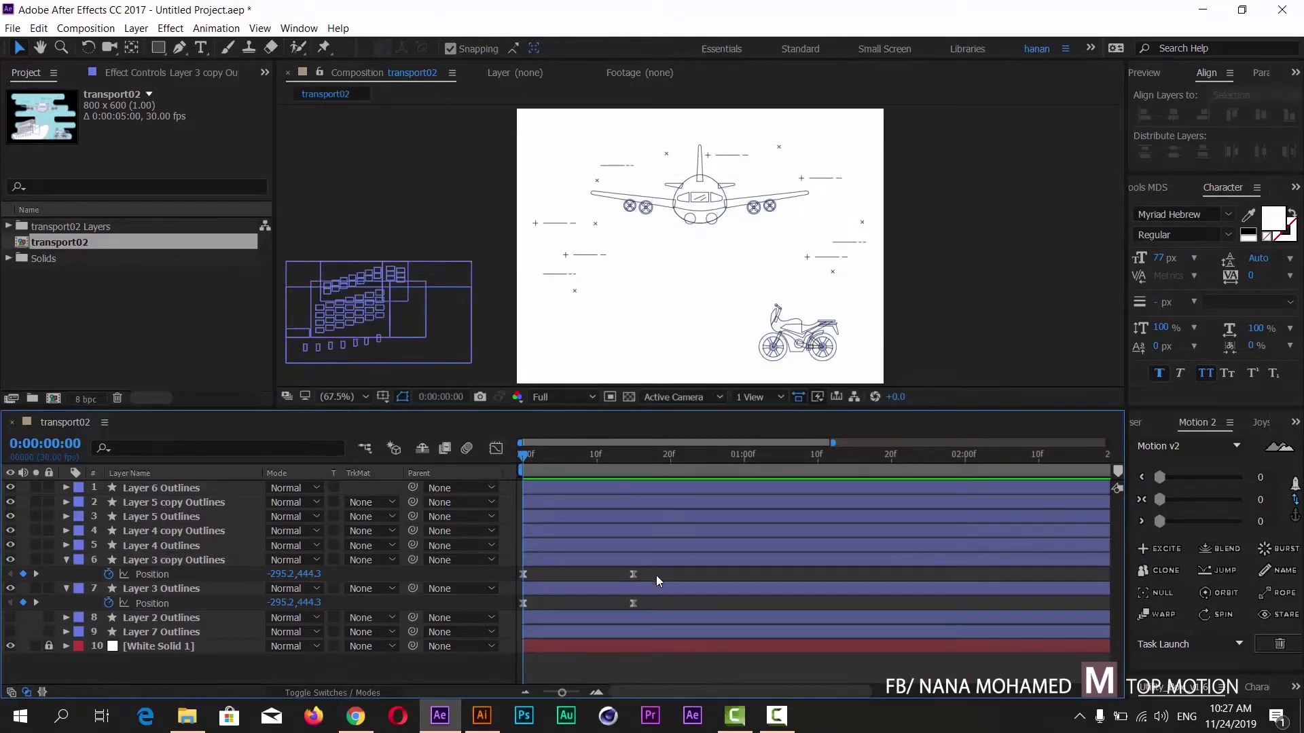
Move the ending Position keyframes of both ship layers to 0:00:00:20 and preview the slower entrance
{"action": "left_click_drag", "start_coordinate": [655, 569], "coordinate": [672, 606]}
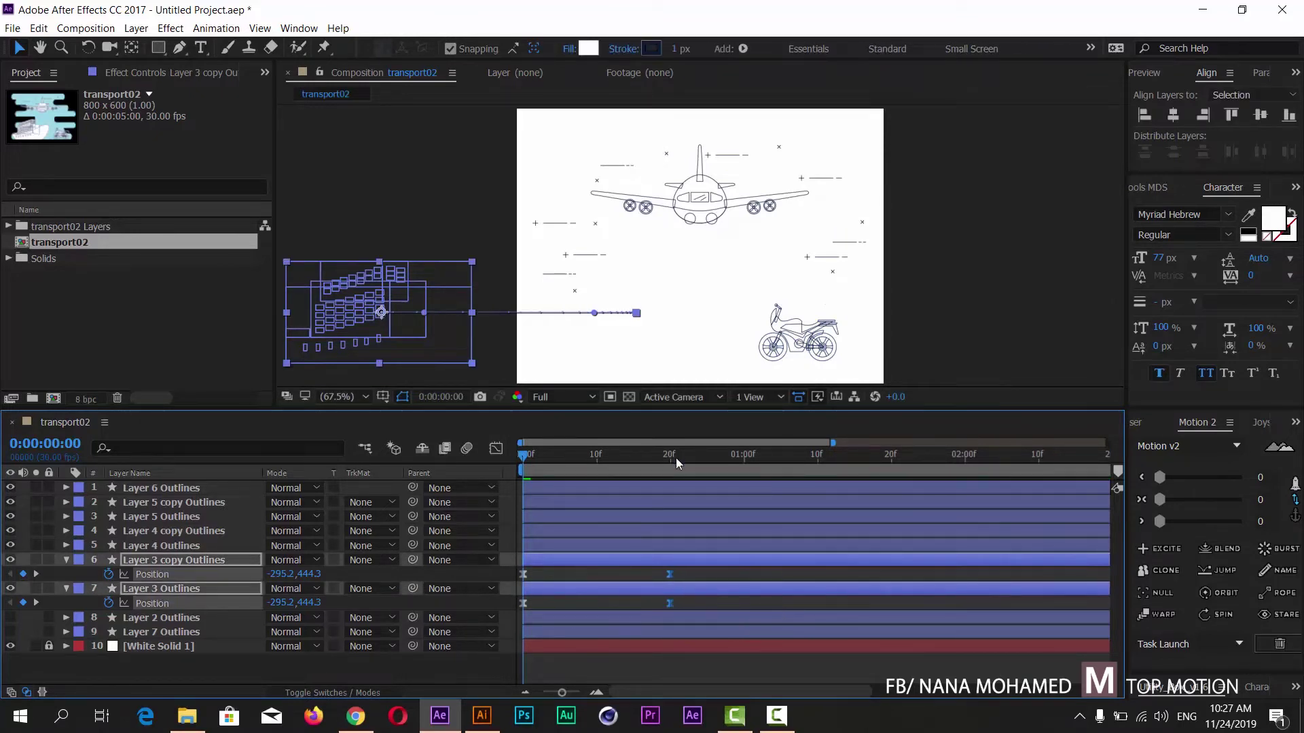
{"action": "left_click", "coordinate": [669, 454]}
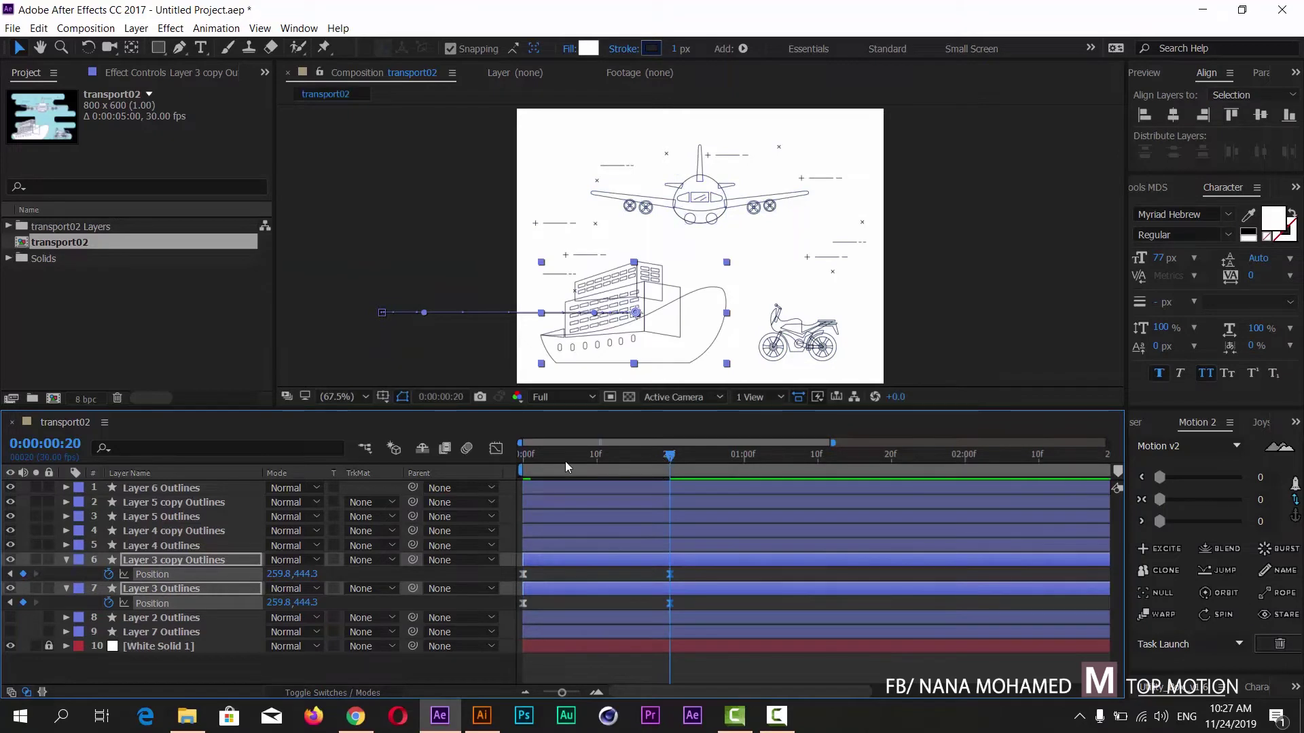
{"action": "key", "text": "Home"}
{"action": "key", "text": "space"}
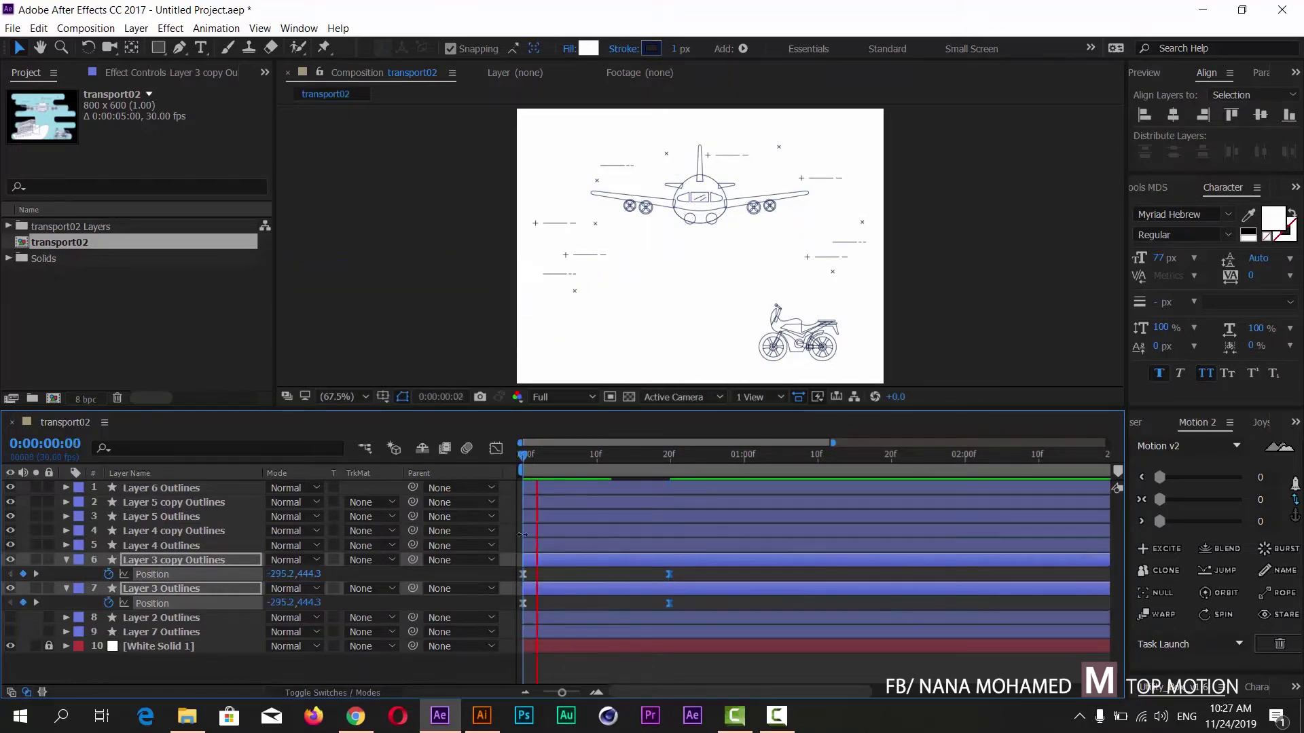
{"action": "key", "text": "space"}
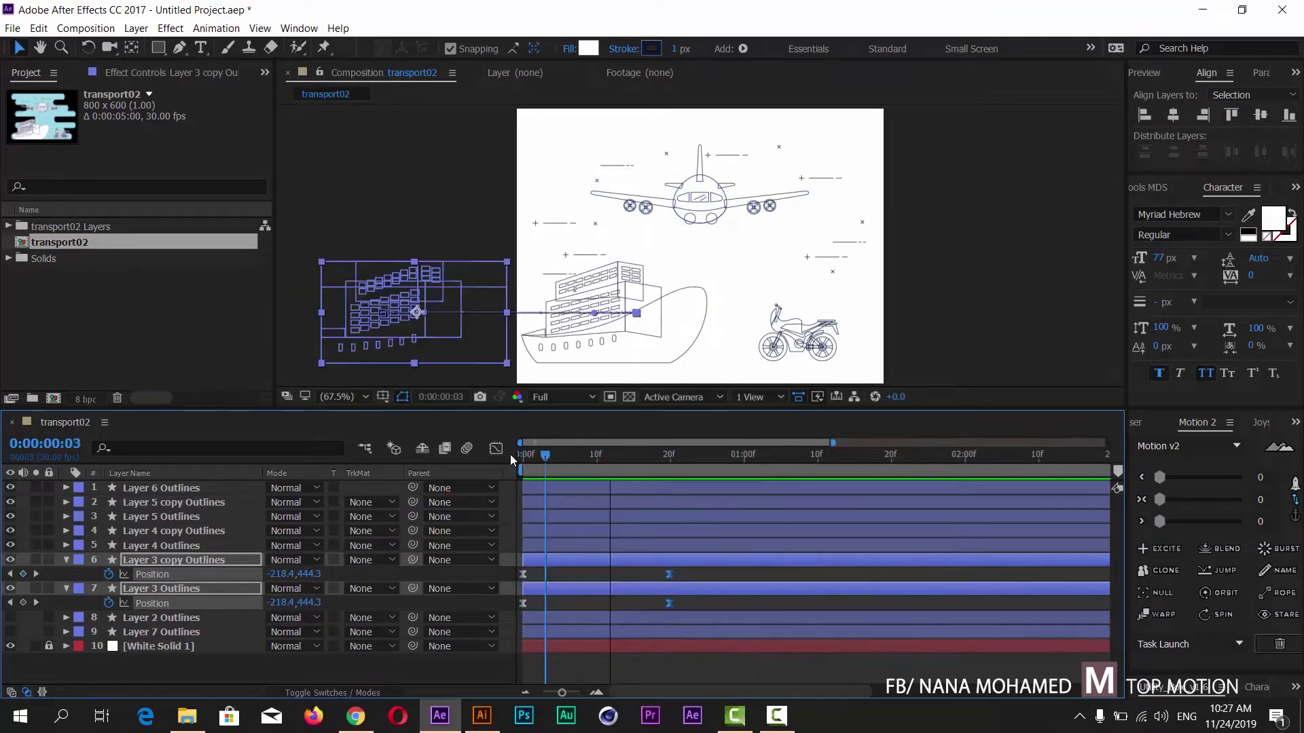
Shorten the incoming ease of the ship's ending Position keyframes slightly in the speed graph and replay the animation
{"action": "key", "text": "shift+F3"}
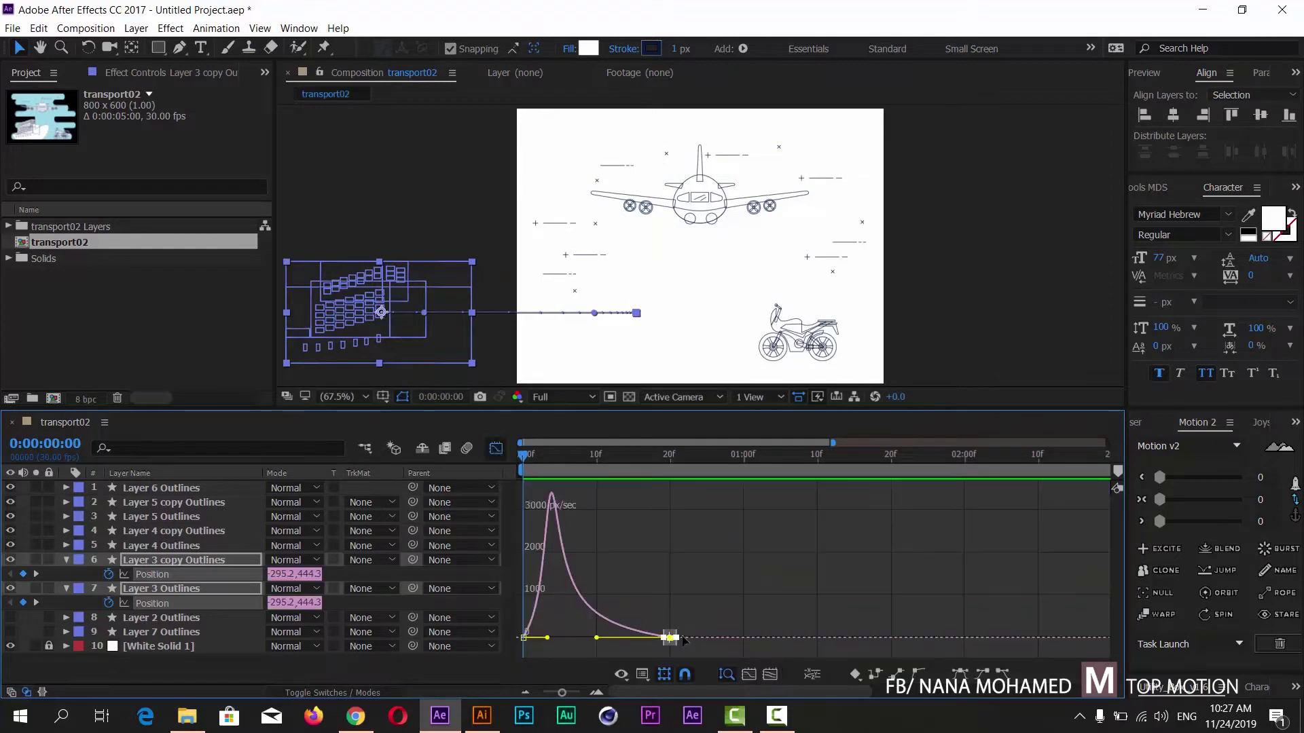
{"action": "left_click_drag", "start_coordinate": [598, 639], "coordinate": [614, 639]}
{"action": "left_click", "coordinate": [496, 449]}
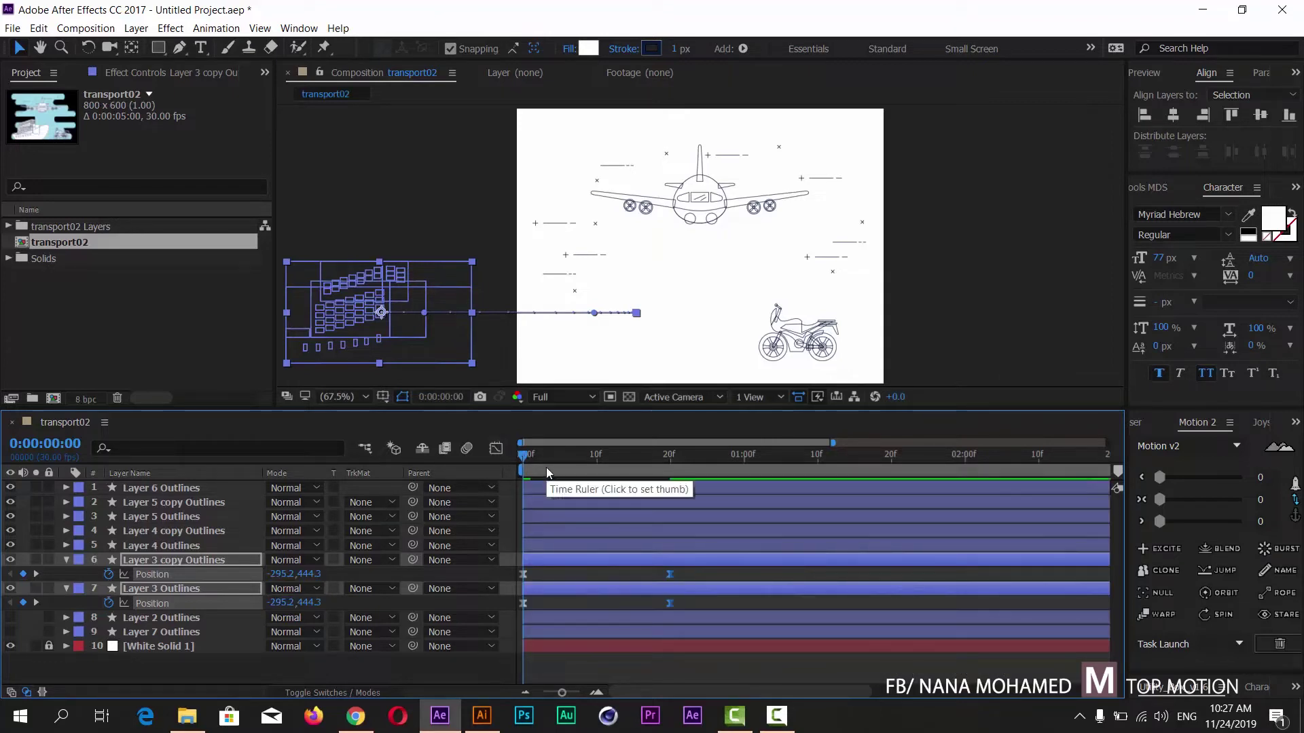
{"action": "key", "text": "space"}
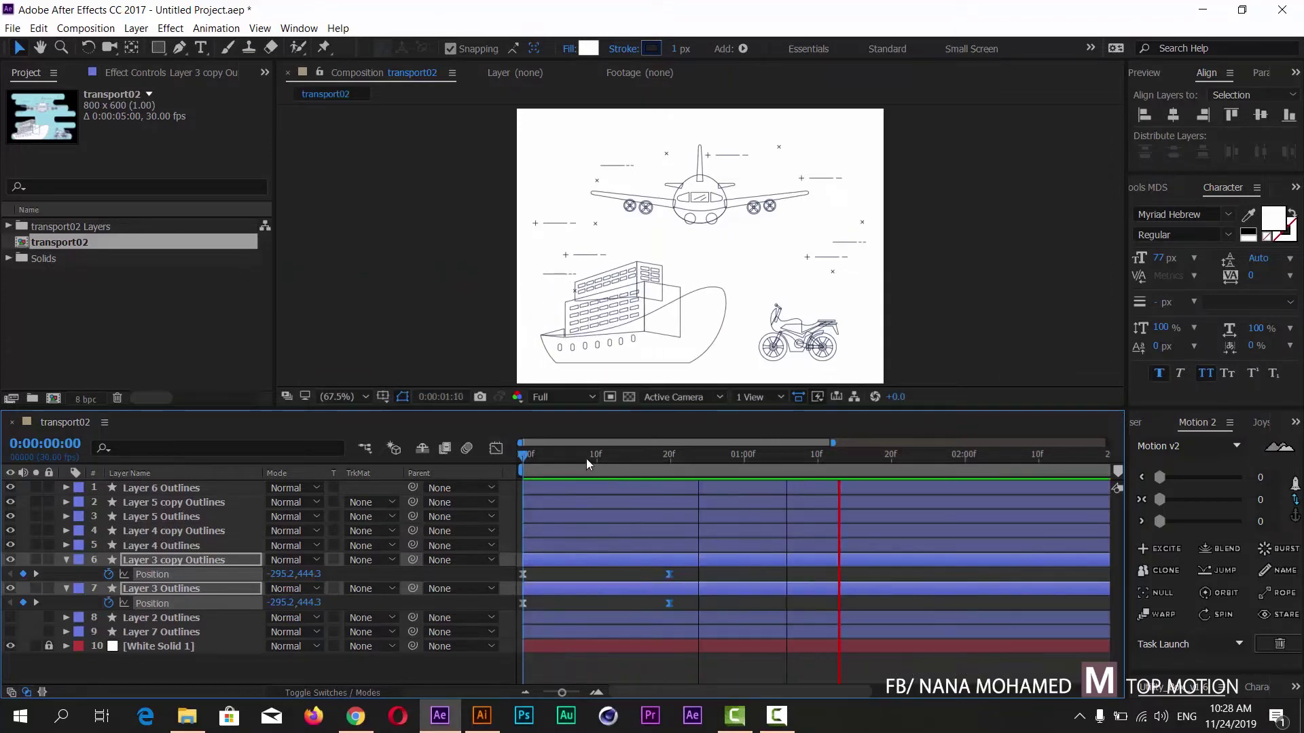
Shorten the incoming ease of the ship's ending Position keyframes a little more in the speed graph and preview the entrance
{"action": "left_click", "coordinate": [588, 454]}
{"action": "key", "text": "shift+F3"}
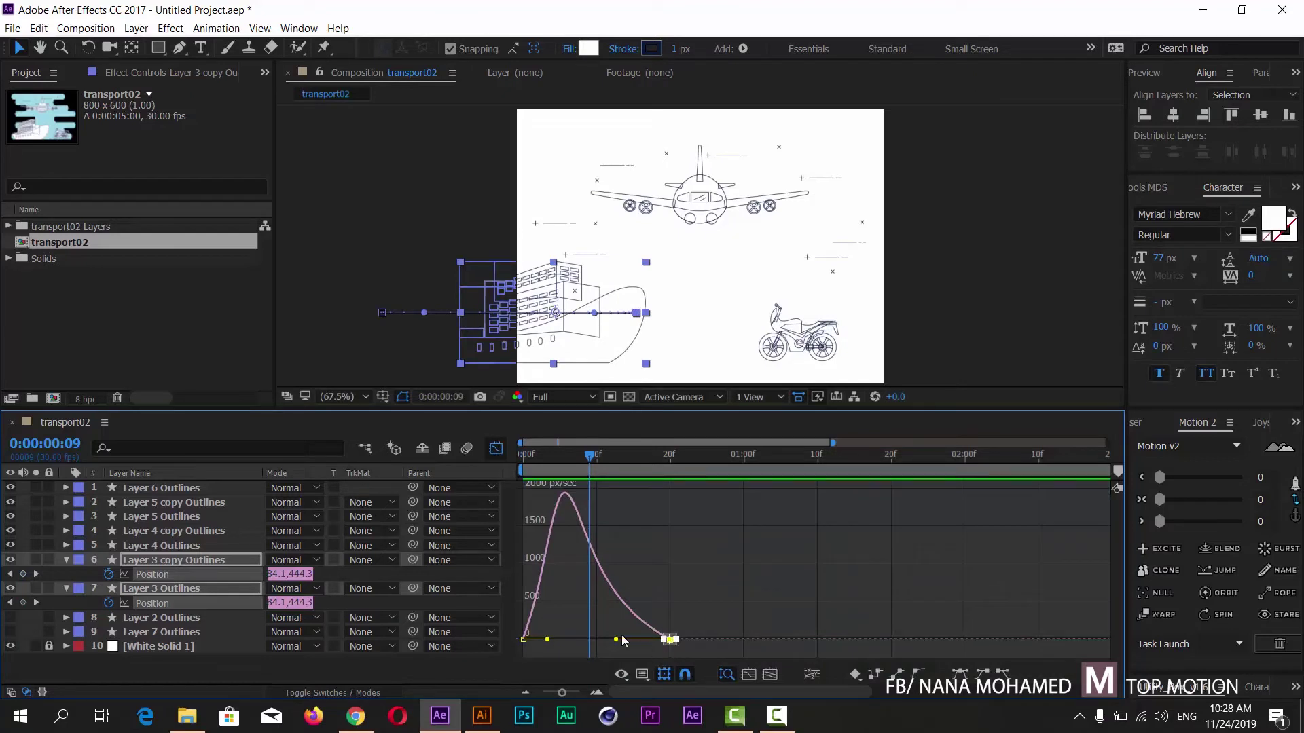
{"action": "left_click_drag", "start_coordinate": [615, 639], "coordinate": [624, 638]}
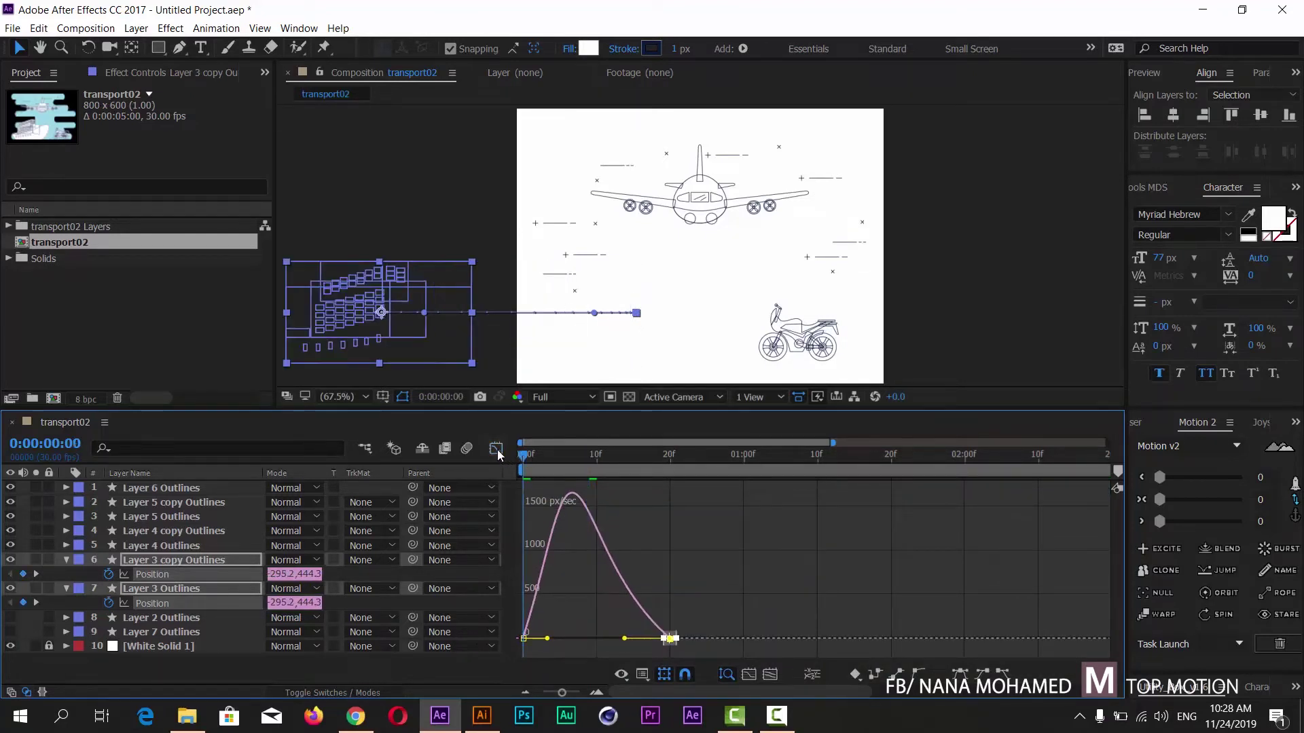
{"action": "left_click", "coordinate": [501, 451]}
{"action": "key", "text": "space"}
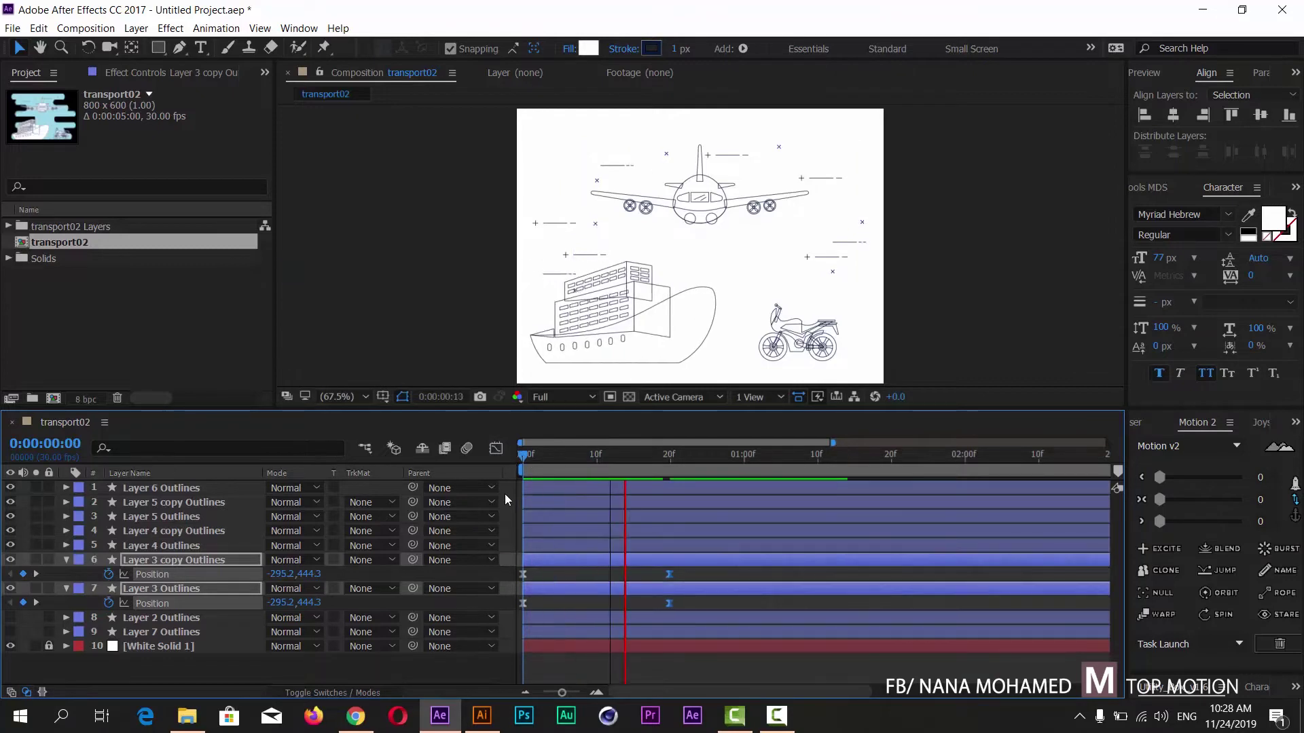
{"action": "left_click", "coordinate": [589, 454]}
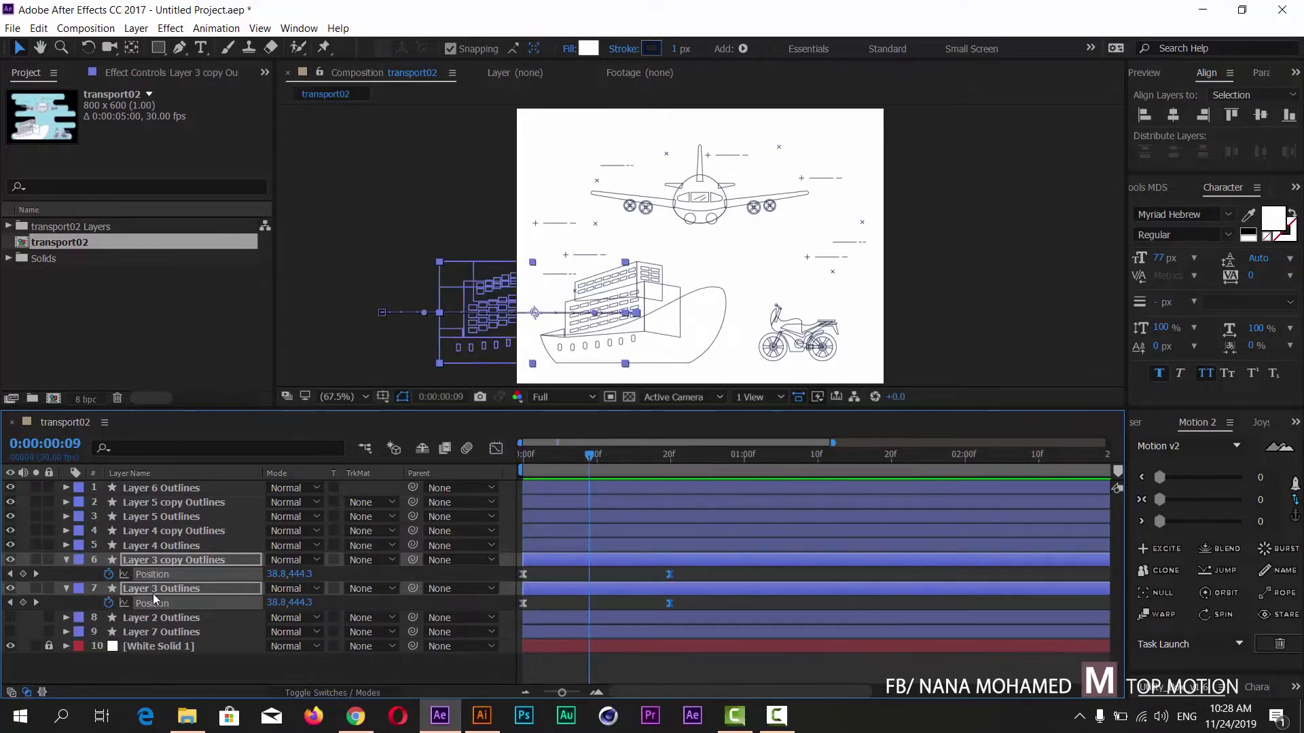
{"action": "left_click_drag", "start_coordinate": [617, 458], "coordinate": [694, 458]}
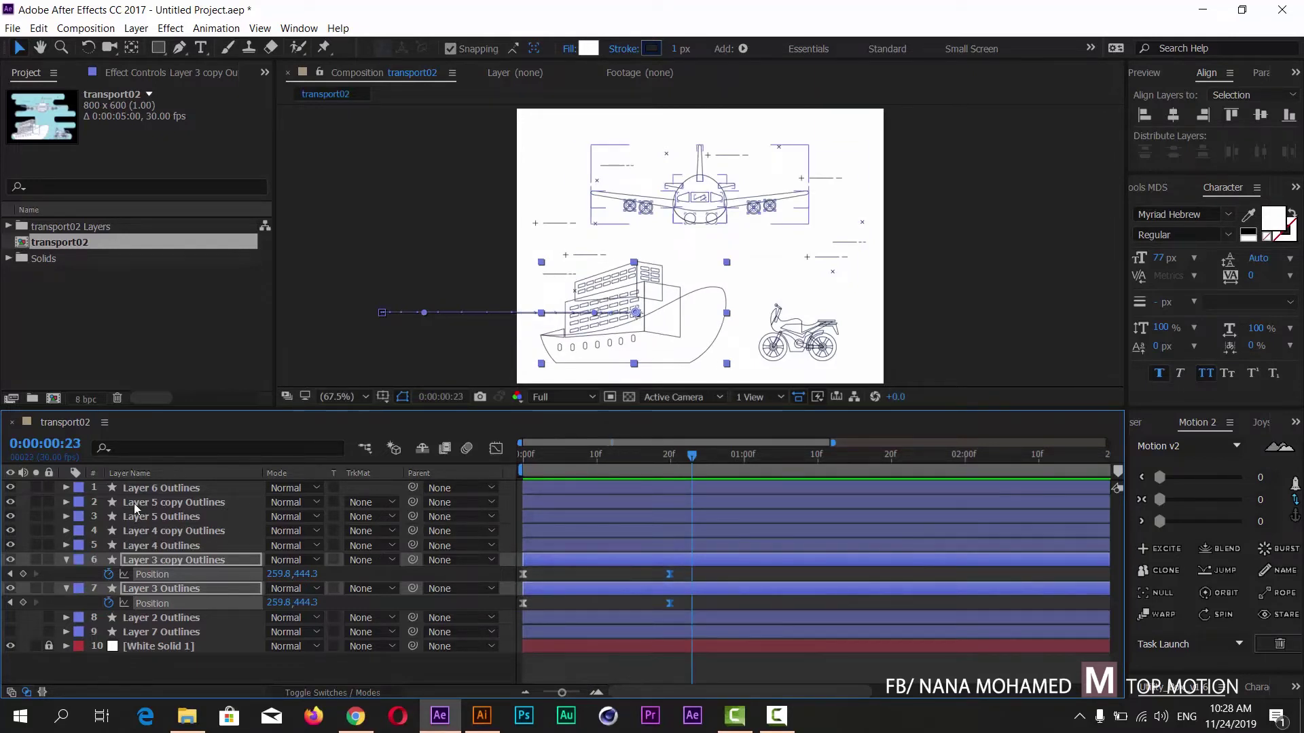
Hide the Layer 3 Outlines layer and the white background solid so the ship's outline copy stands alone
{"action": "left_click", "coordinate": [161, 561]}
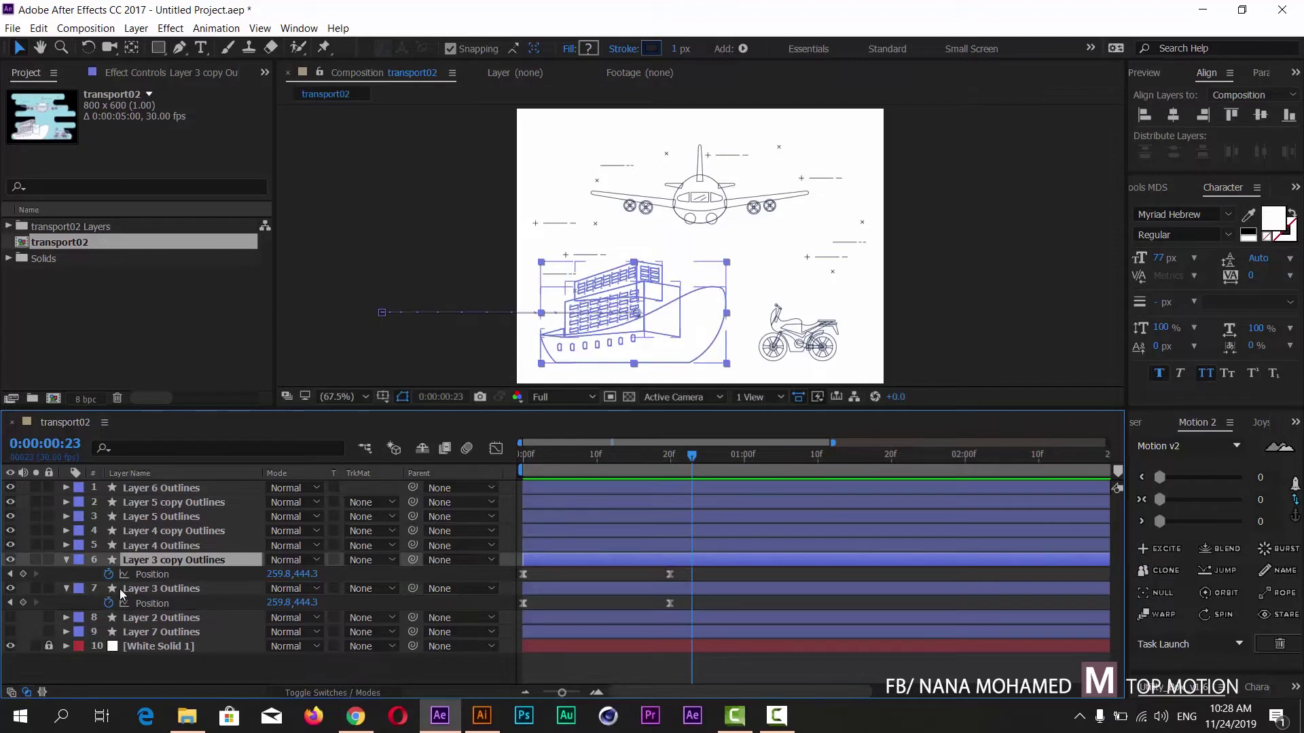
{"action": "key", "text": "F2"}
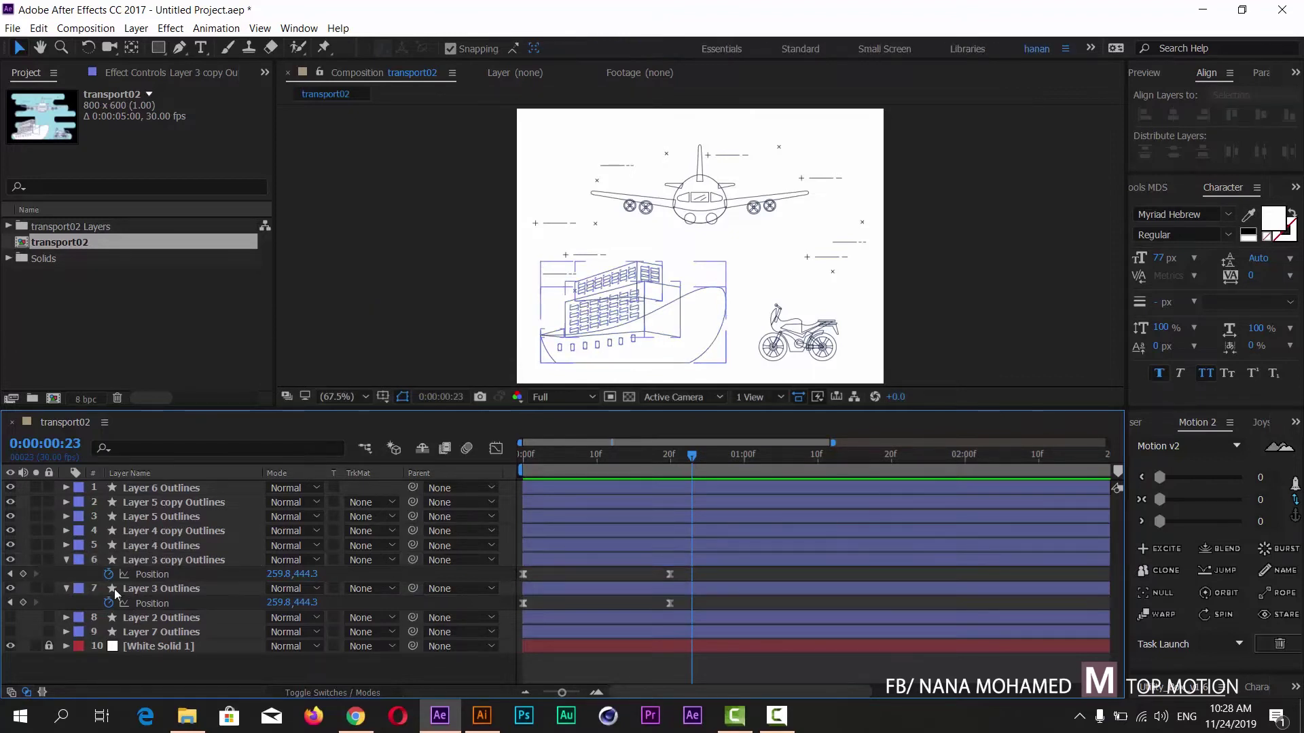
{"action": "left_click", "coordinate": [10, 646]}
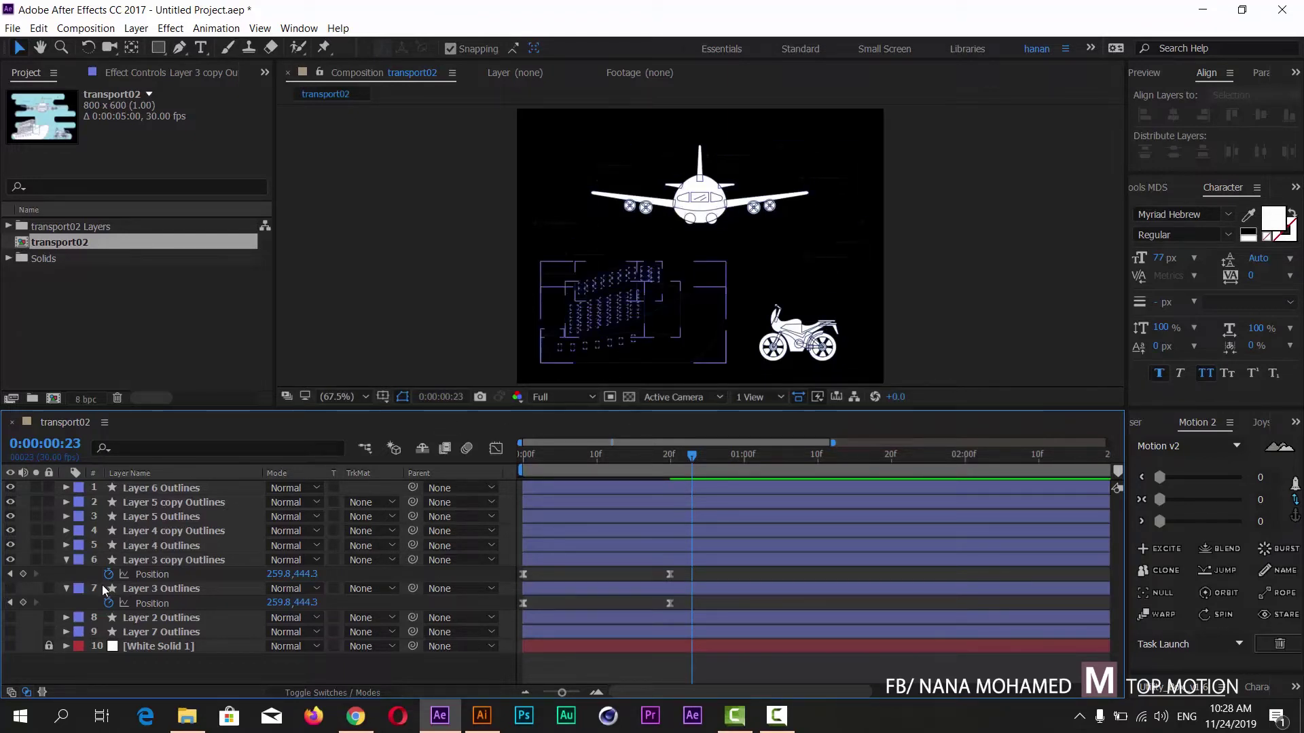
Expand the contents of Layer 3 copy Outlines and enlarge the timeline area to list its shape groups
{"action": "left_click", "coordinate": [169, 564]}
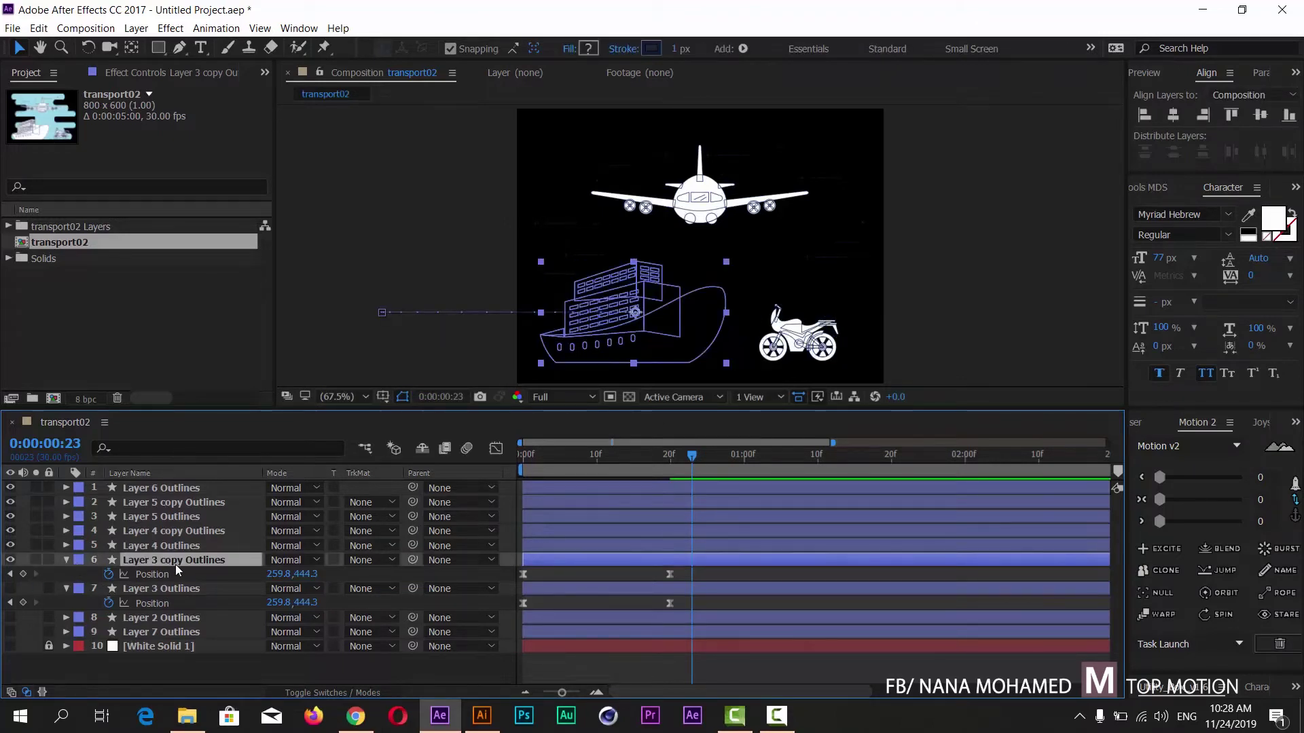
{"action": "left_click", "coordinate": [66, 561]}
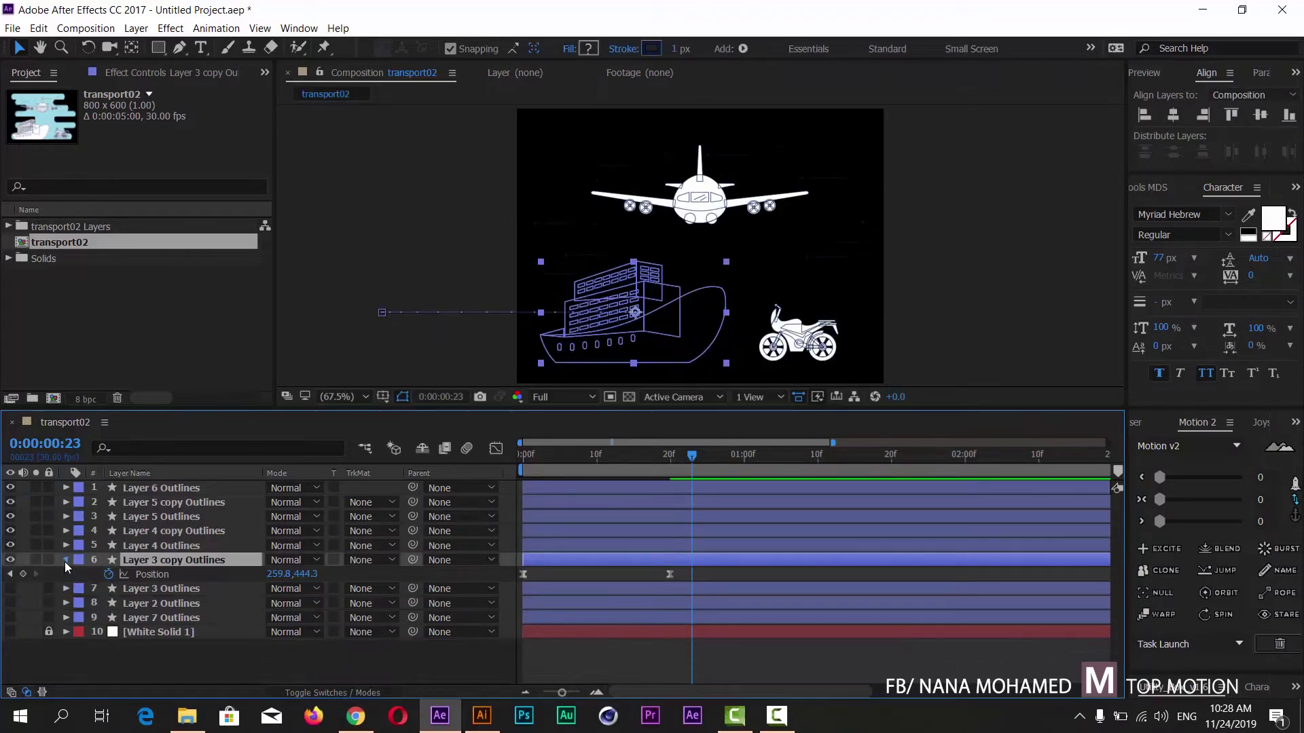
{"action": "left_click", "coordinate": [67, 574]}
{"action": "left_click", "coordinate": [66, 574]}
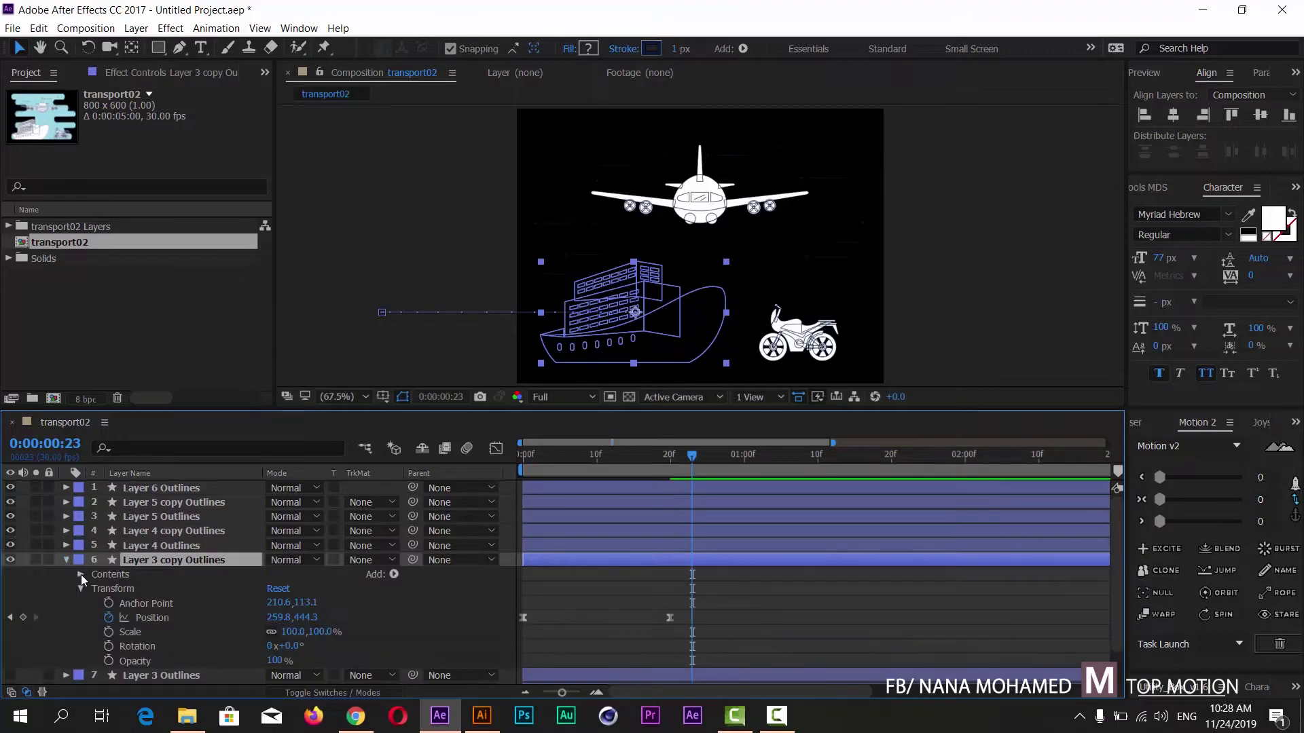
{"action": "scroll", "coordinate": [76, 607], "scroll_direction": "down", "scroll_amount": 3}
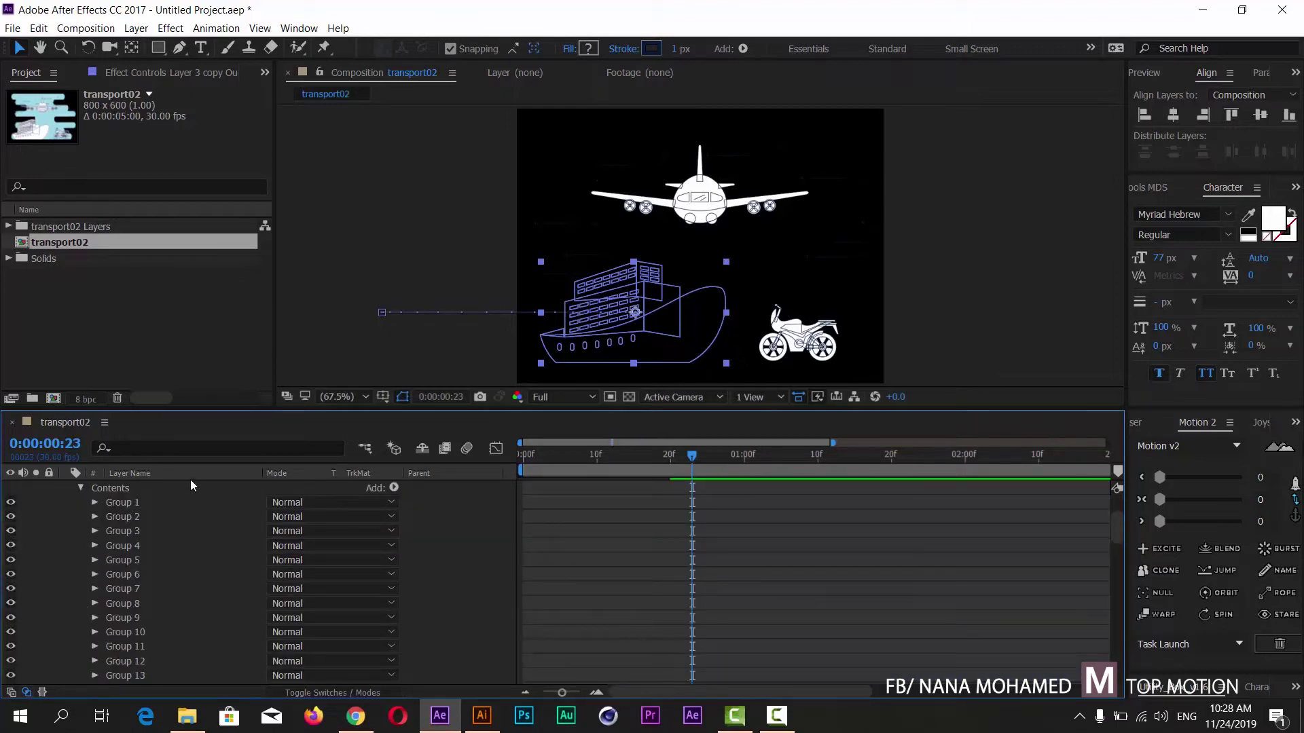
{"action": "left_click_drag", "start_coordinate": [205, 406], "coordinate": [211, 319]}
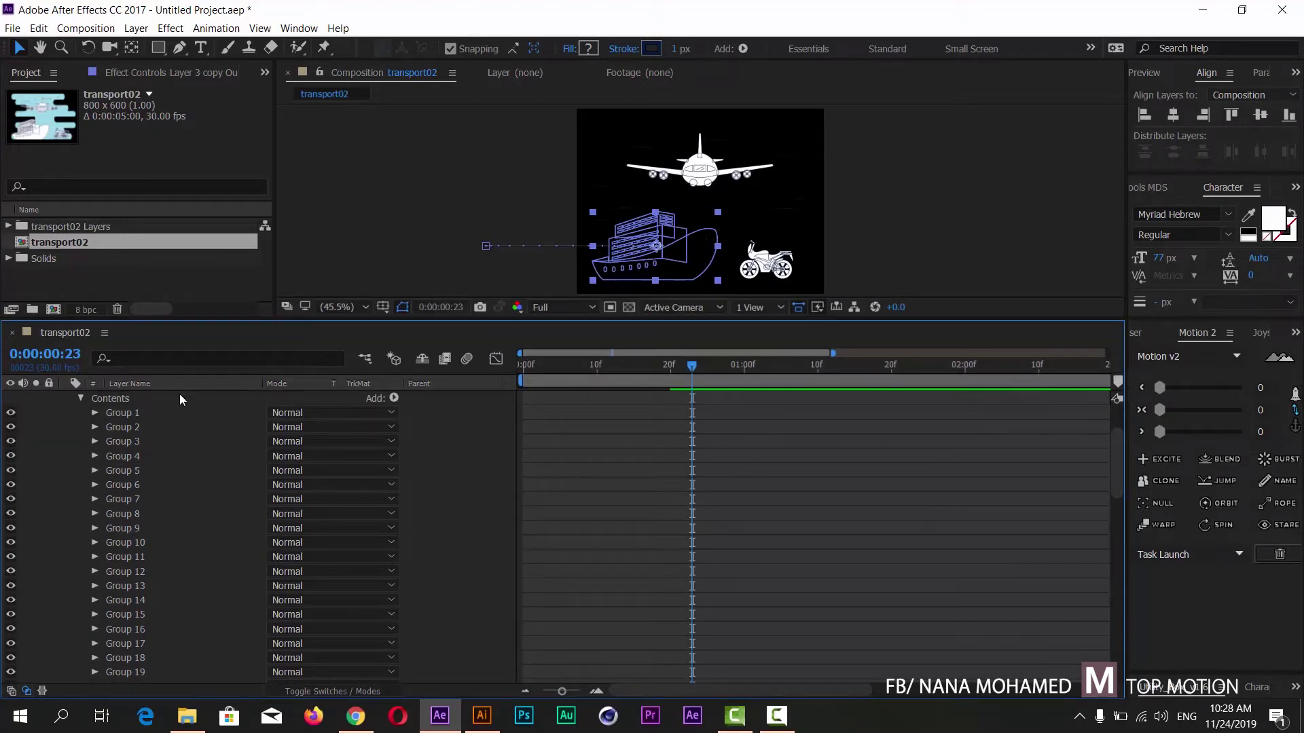
Combine Group 1 through Group 61 of Layer 3 copy Outlines into a single group
{"action": "left_click", "coordinate": [114, 413]}
{"action": "scroll", "coordinate": [148, 622], "scroll_direction": "down", "scroll_amount": 15}
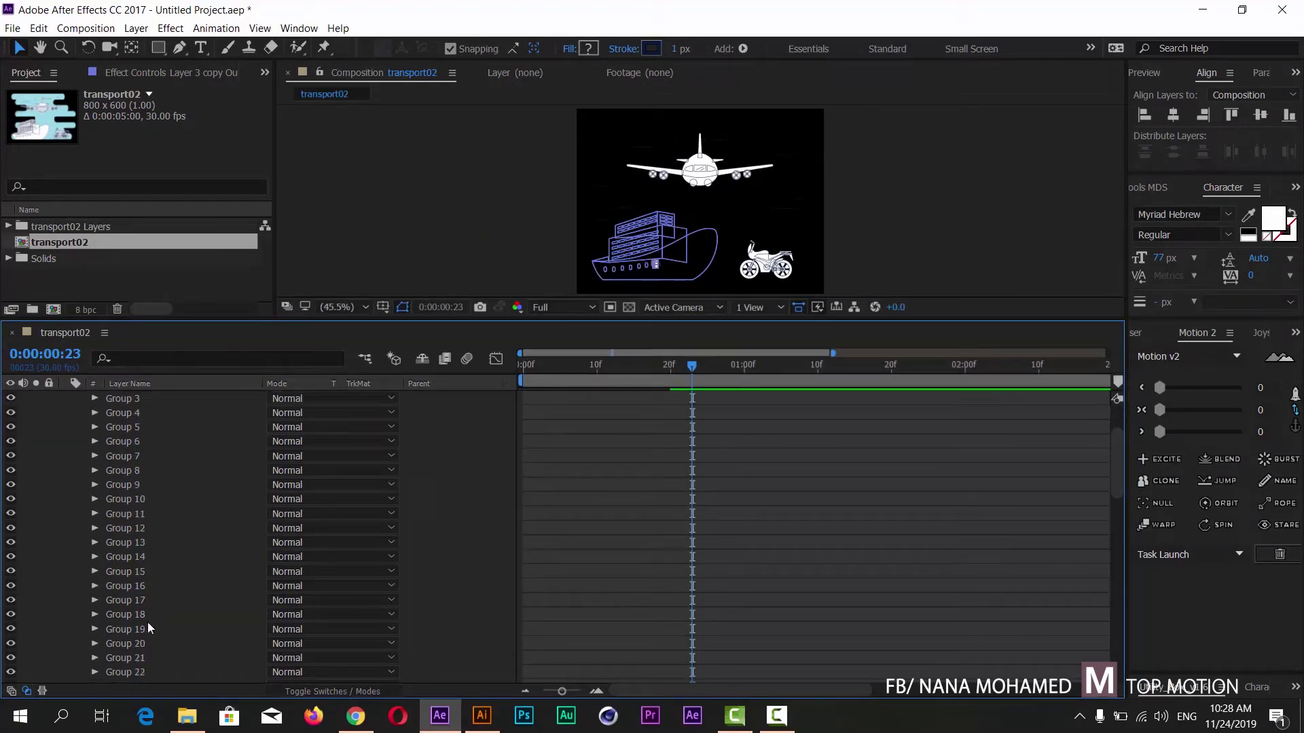
{"action": "scroll", "coordinate": [148, 628], "scroll_direction": "down", "scroll_amount": 2}
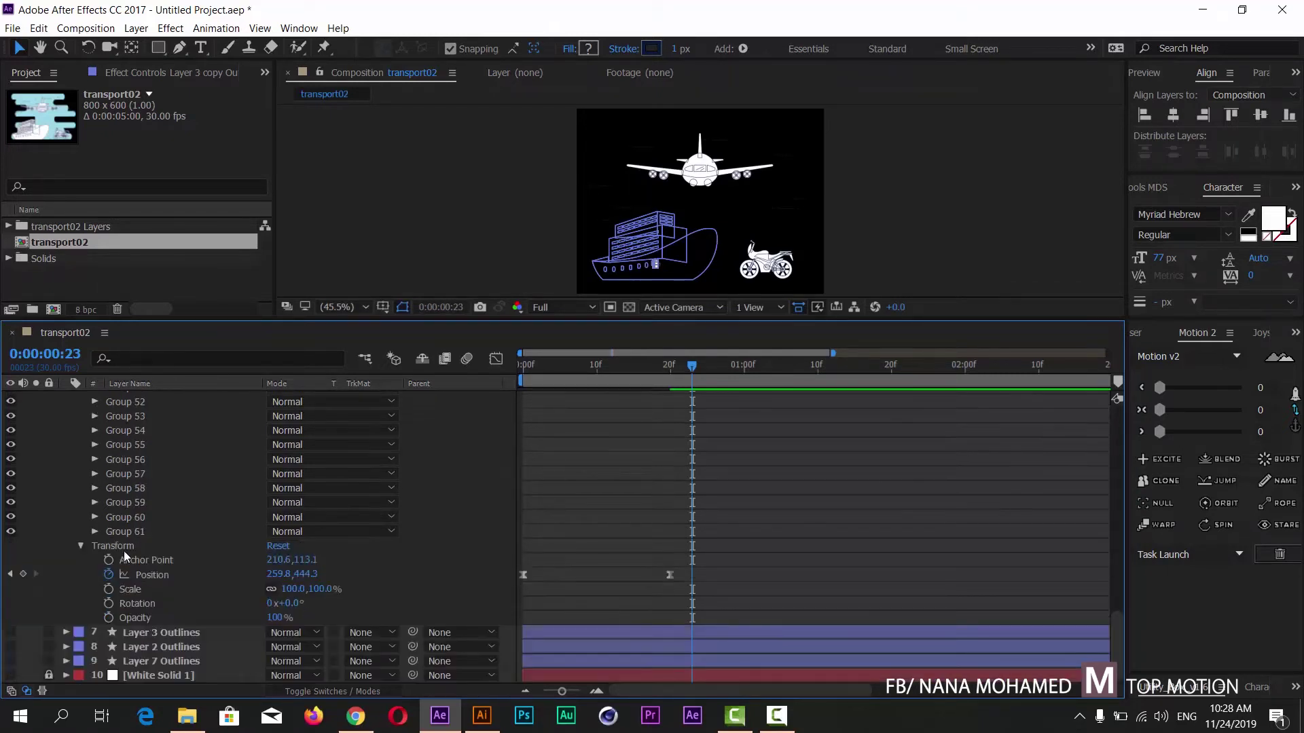
{"action": "left_click", "coordinate": [128, 535], "text": "shift"}
{"action": "scroll", "coordinate": [133, 535], "scroll_direction": "up", "scroll_amount": 15}
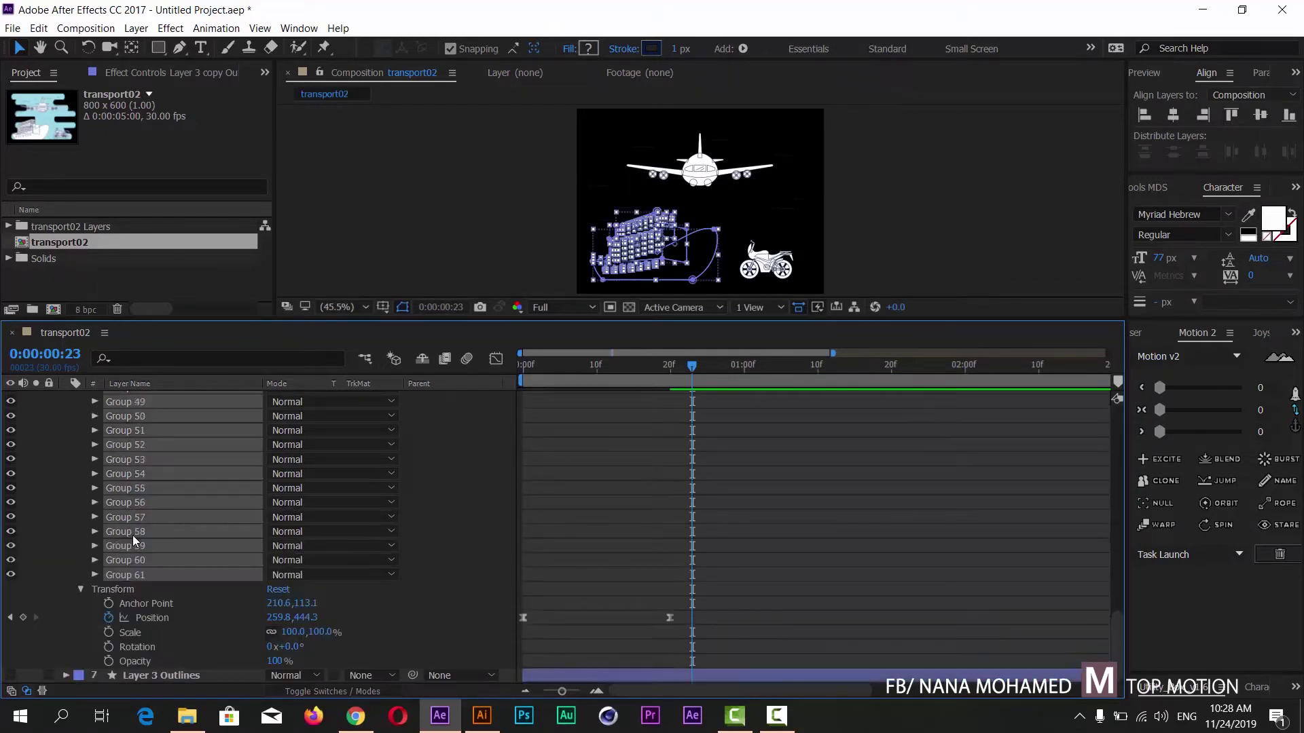
{"action": "scroll", "coordinate": [132, 535], "scroll_direction": "up", "scroll_amount": 3}
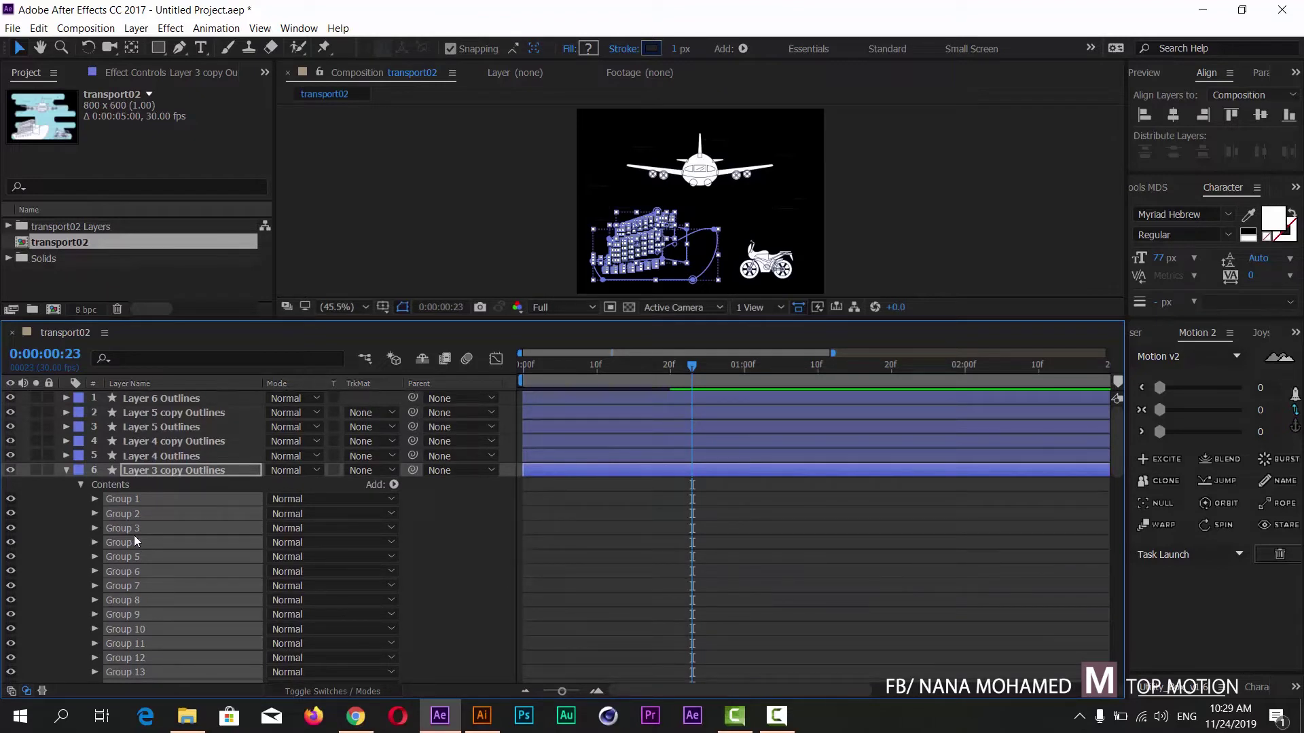
{"action": "key", "text": "ctrl+g"}
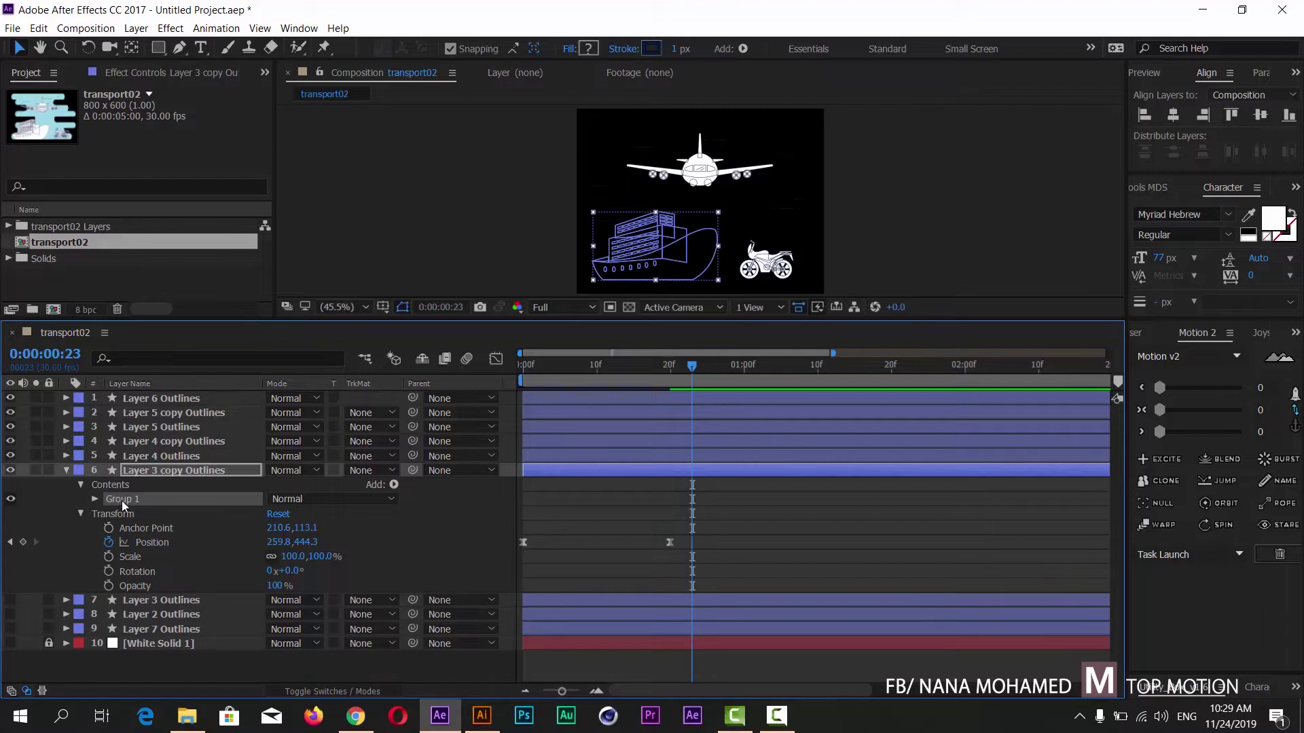
Add Trim Paths to the contents of Layer 3 copy Outlines
{"action": "left_click", "coordinate": [105, 486]}
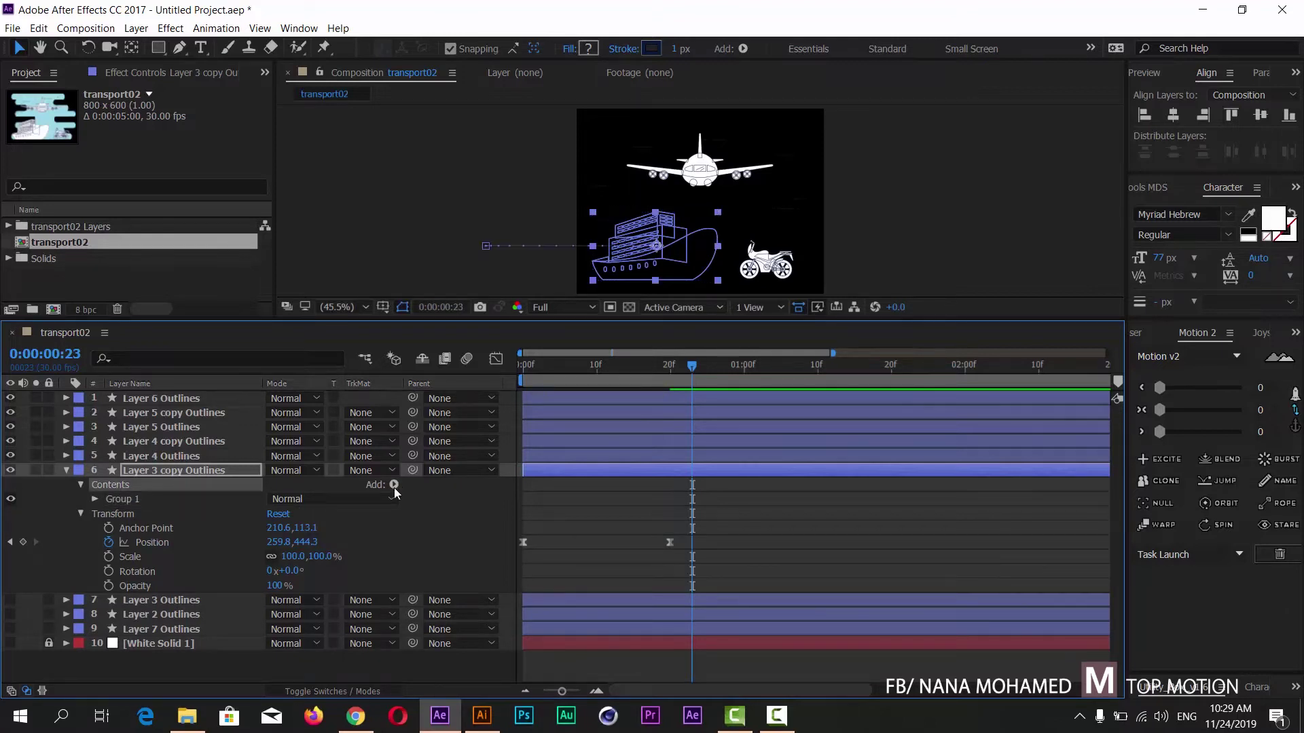
{"action": "left_click", "coordinate": [393, 485]}
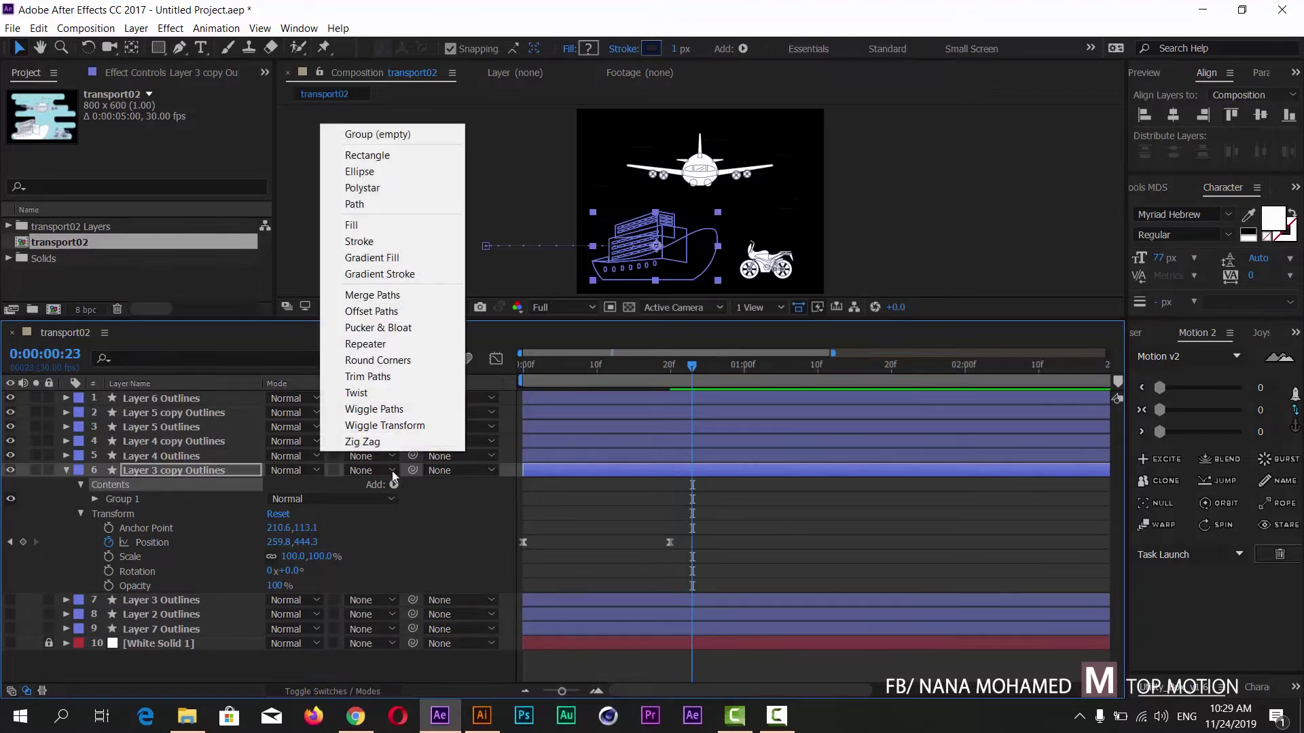
{"action": "left_click", "coordinate": [365, 377]}
Return to the first frame and turn on the composition's transparency grid
{"action": "left_click", "coordinate": [568, 365]}
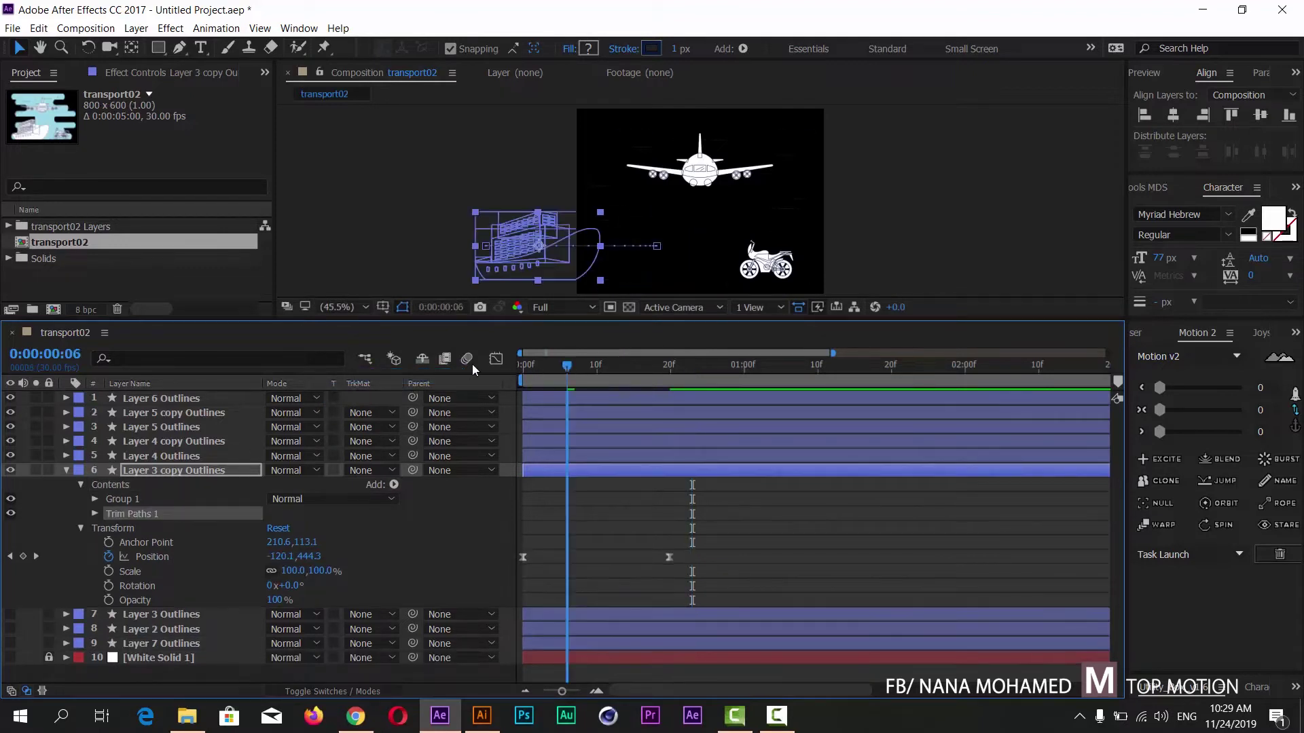
{"action": "key", "text": "Home"}
{"action": "left_click", "coordinate": [630, 308]}
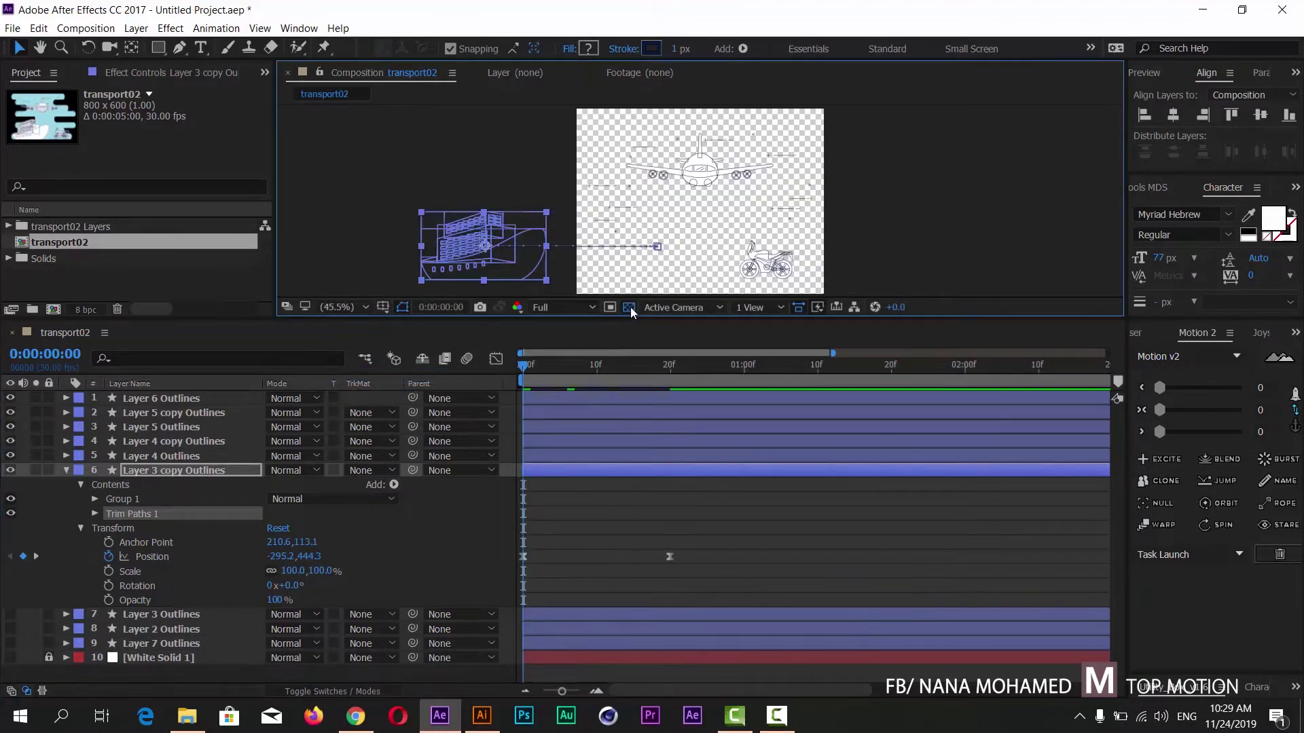
Set the ship outline's Trim Paths End to 0% and keyframe it at 0:00:00:00
{"action": "left_click", "coordinate": [95, 513]}
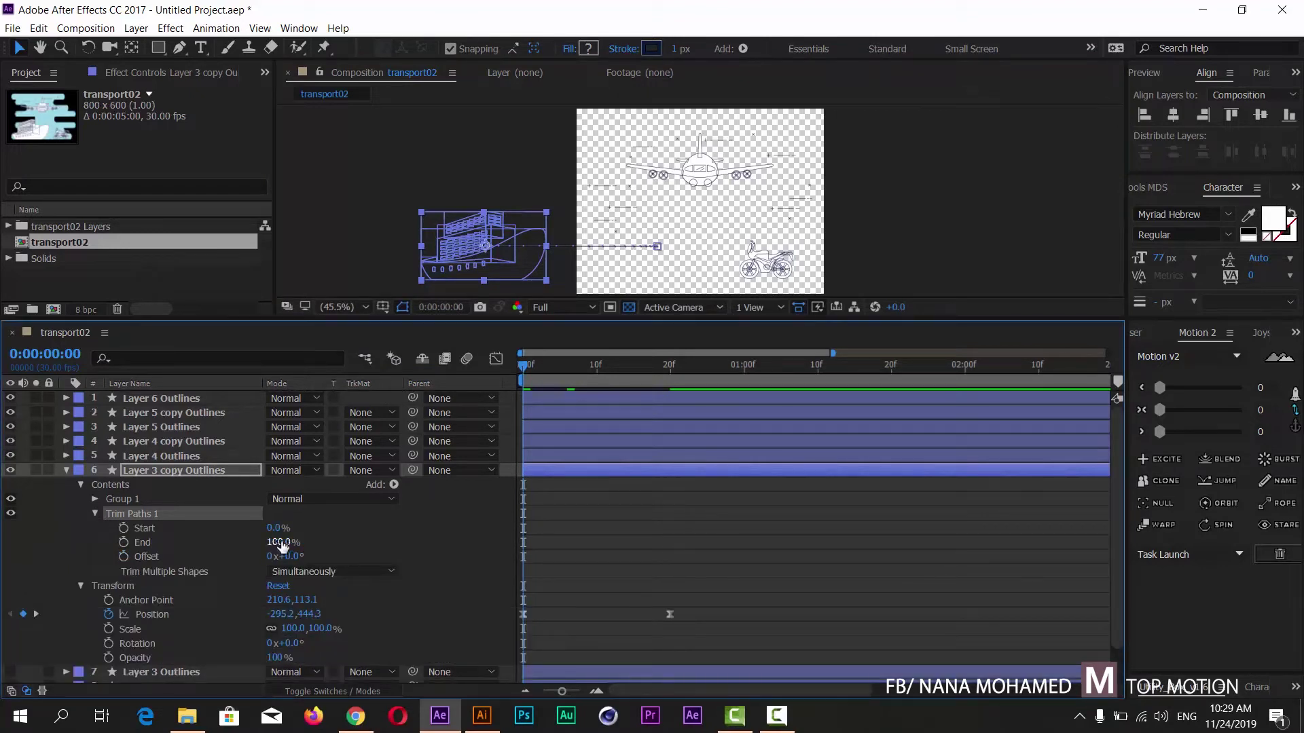
{"action": "left_click_drag", "start_coordinate": [527, 366], "coordinate": [610, 368]}
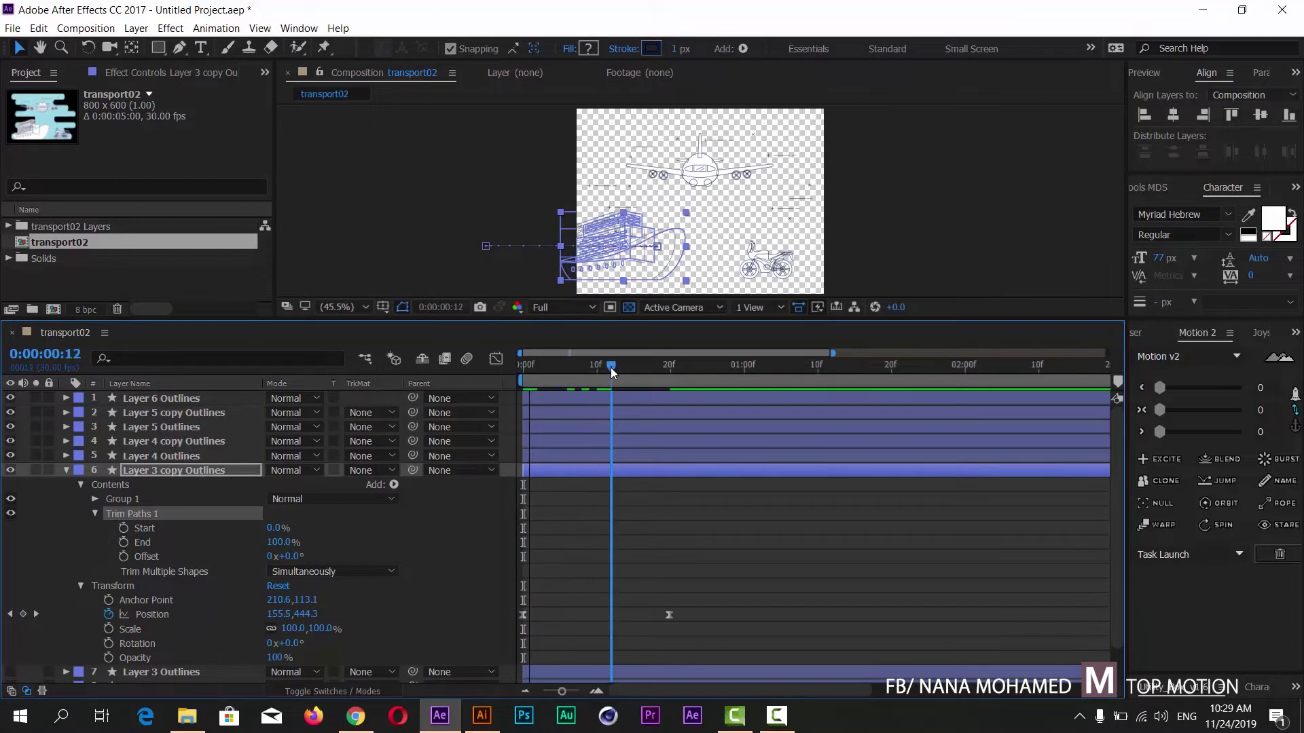
{"action": "left_click", "coordinate": [410, 235]}
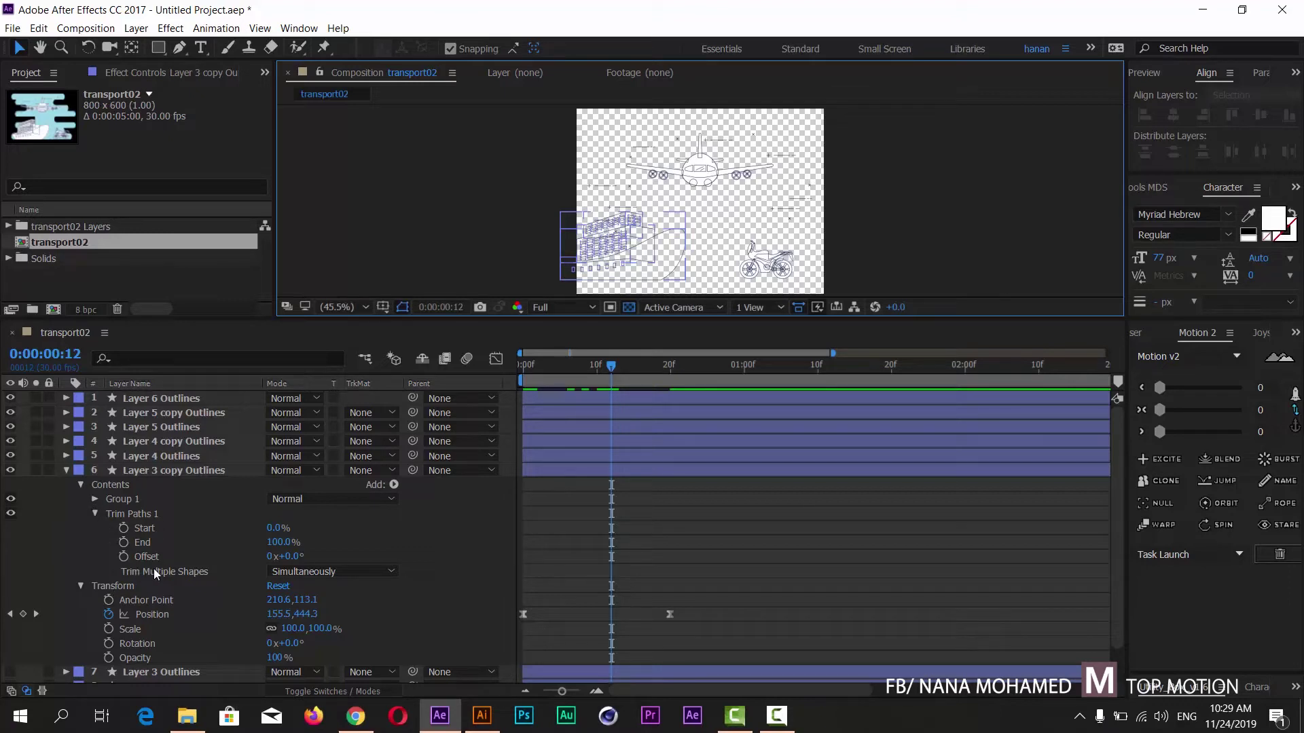
{"action": "left_click", "coordinate": [281, 541]}
{"action": "type", "text": "57"}
{"action": "key", "text": "Return"}
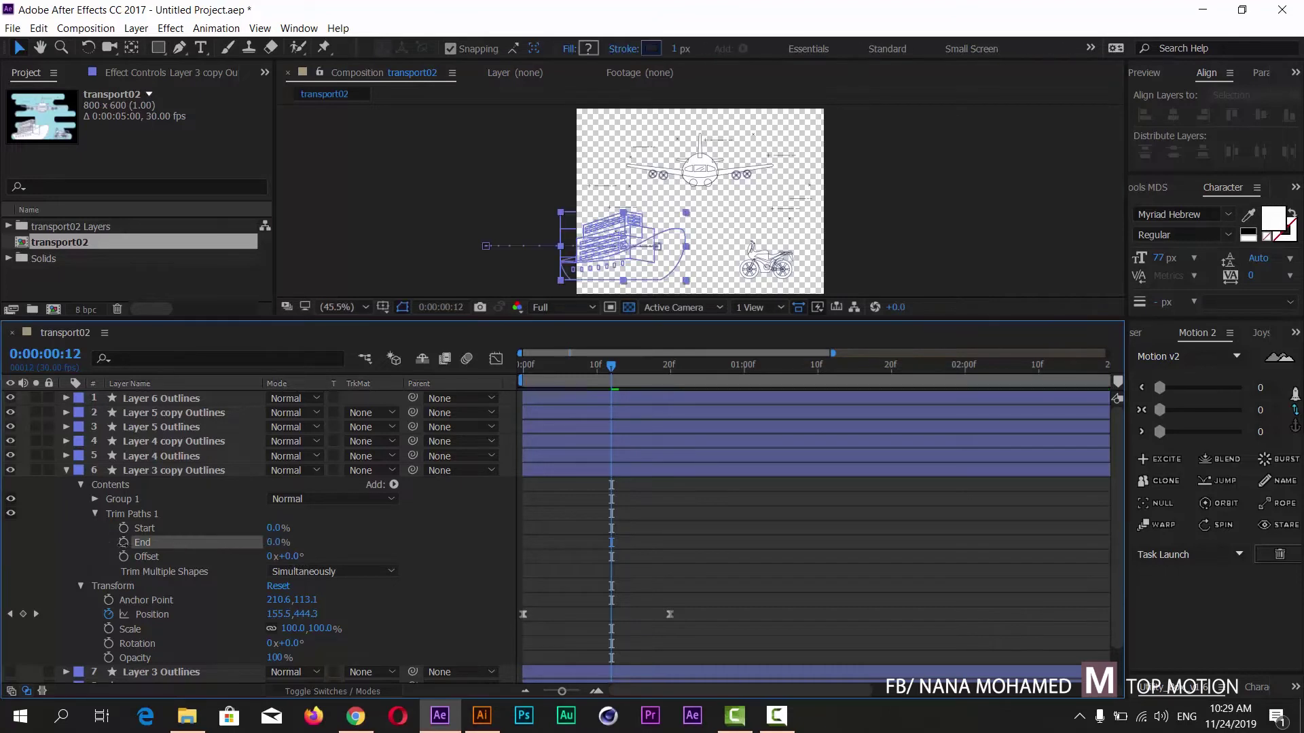
{"action": "left_click", "coordinate": [511, 366]}
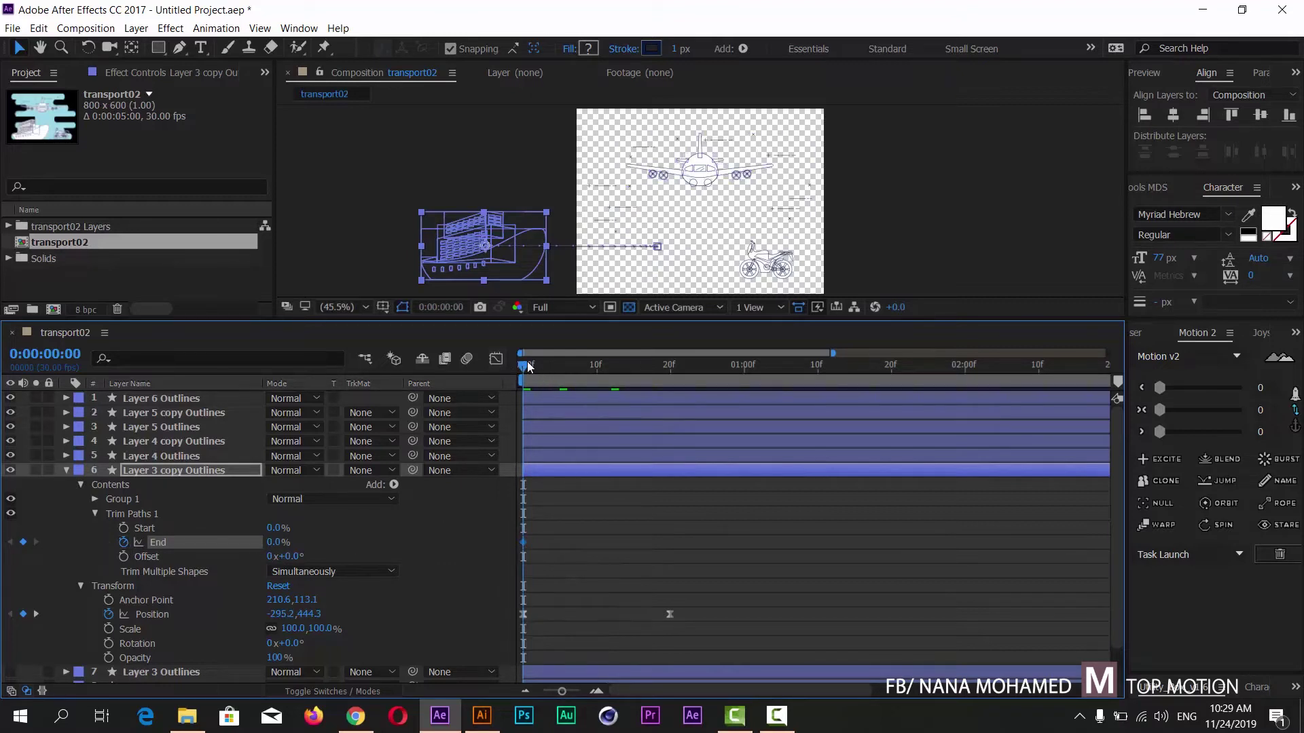
Move the Trim Paths End keyframe of the ship outline to 0:00:00:06
{"action": "mouse_move", "coordinate": [605, 365]}
{"action": "left_mouse_down"}
{"action": "mouse_move", "coordinate": [637, 365]}
{"action": "mouse_move", "coordinate": [621, 367]}
{"action": "left_mouse_up"}
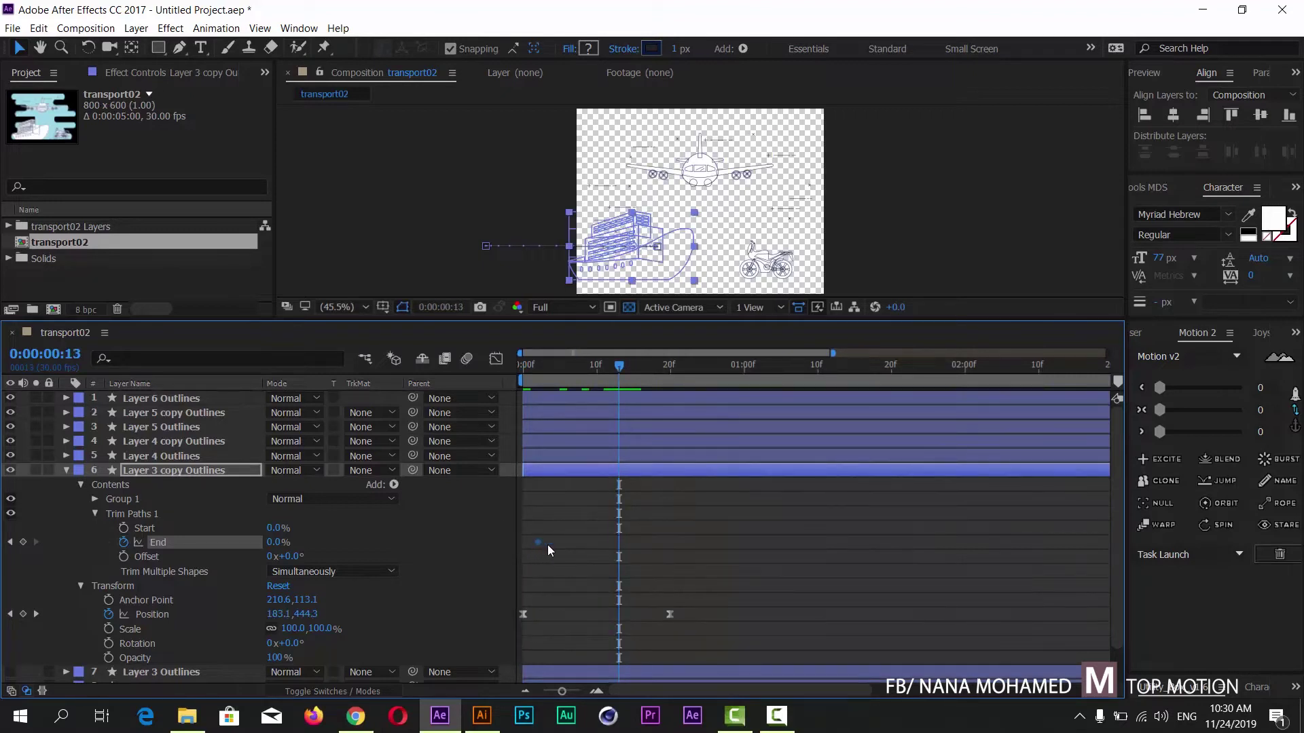
{"action": "left_click_drag", "start_coordinate": [548, 544], "coordinate": [578, 545]}
{"action": "left_click", "coordinate": [564, 370]}
{"action": "left_click_drag", "start_coordinate": [570, 370], "coordinate": [573, 368]}
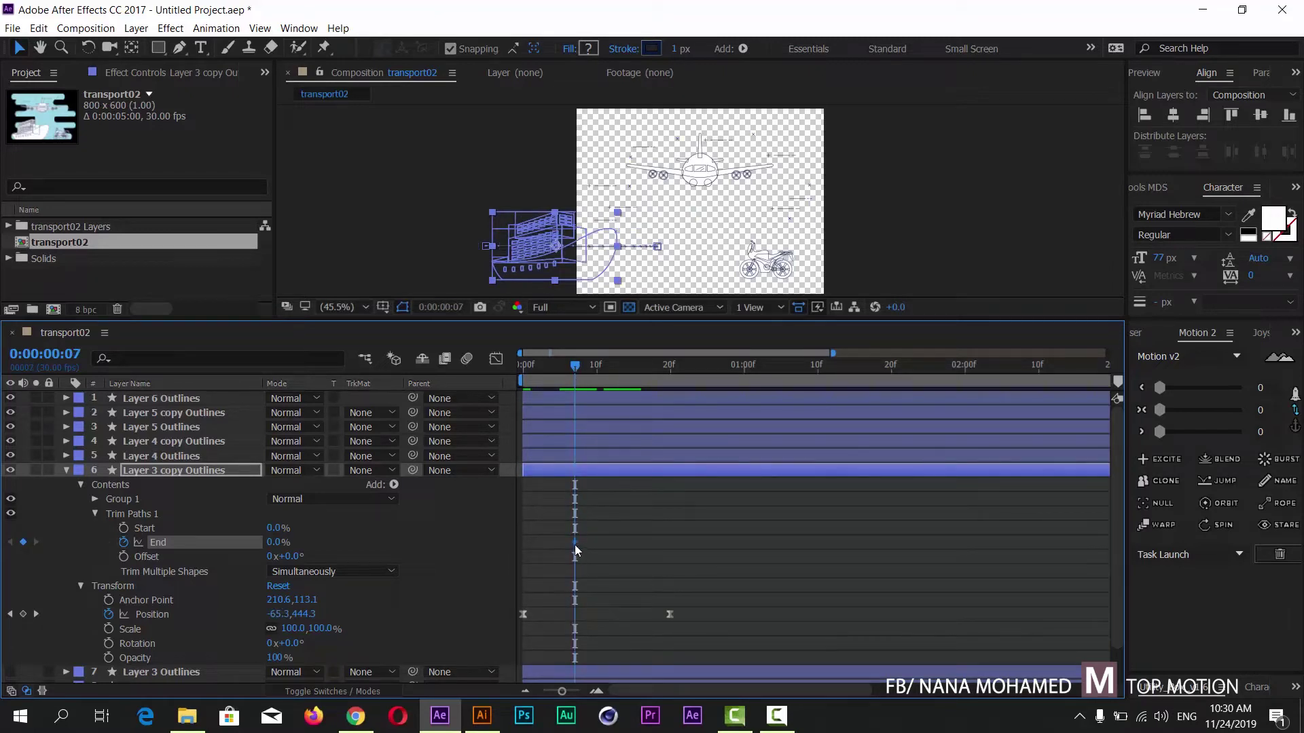
{"action": "left_click_drag", "start_coordinate": [574, 544], "coordinate": [567, 540]}
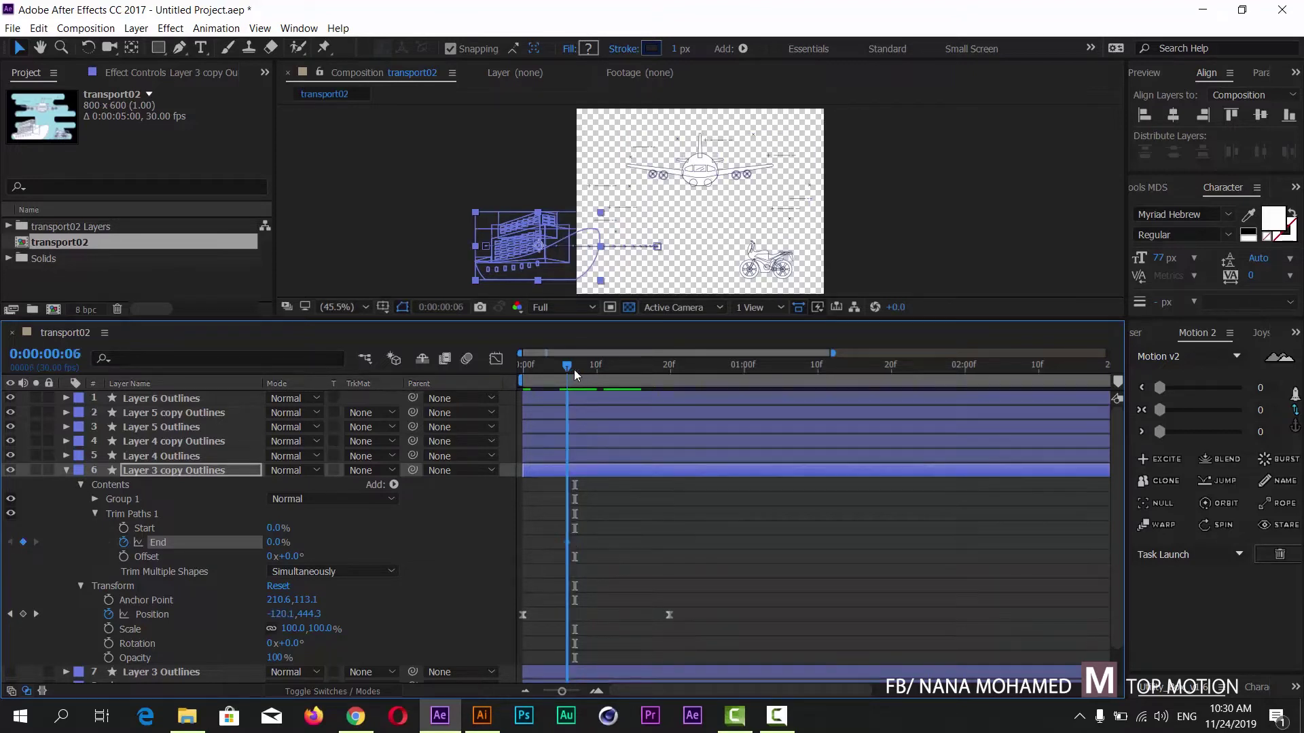
Keyframe the Trim Paths End at 100% at 0:00:00:20 and apply Easy Ease to both End keyframes
{"action": "left_click_drag", "start_coordinate": [618, 370], "coordinate": [672, 376]}
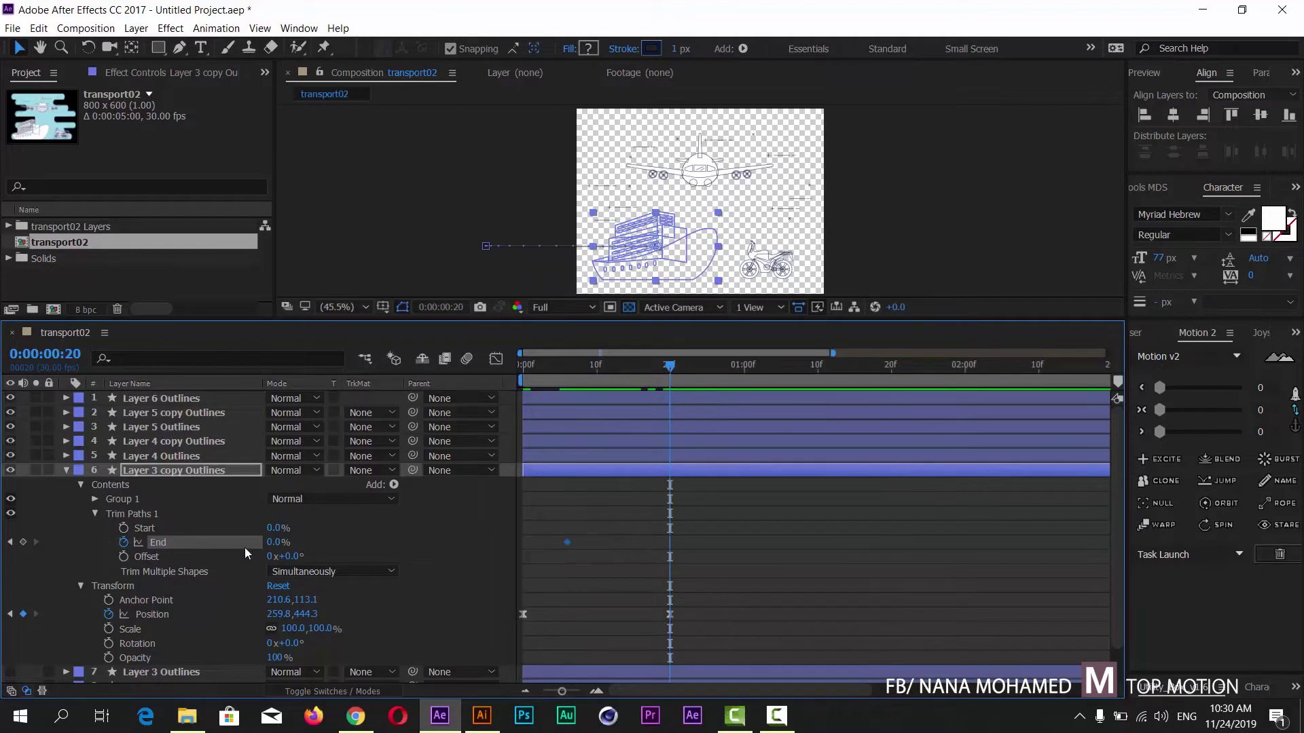
{"action": "left_click_drag", "start_coordinate": [282, 544], "coordinate": [474, 549]}
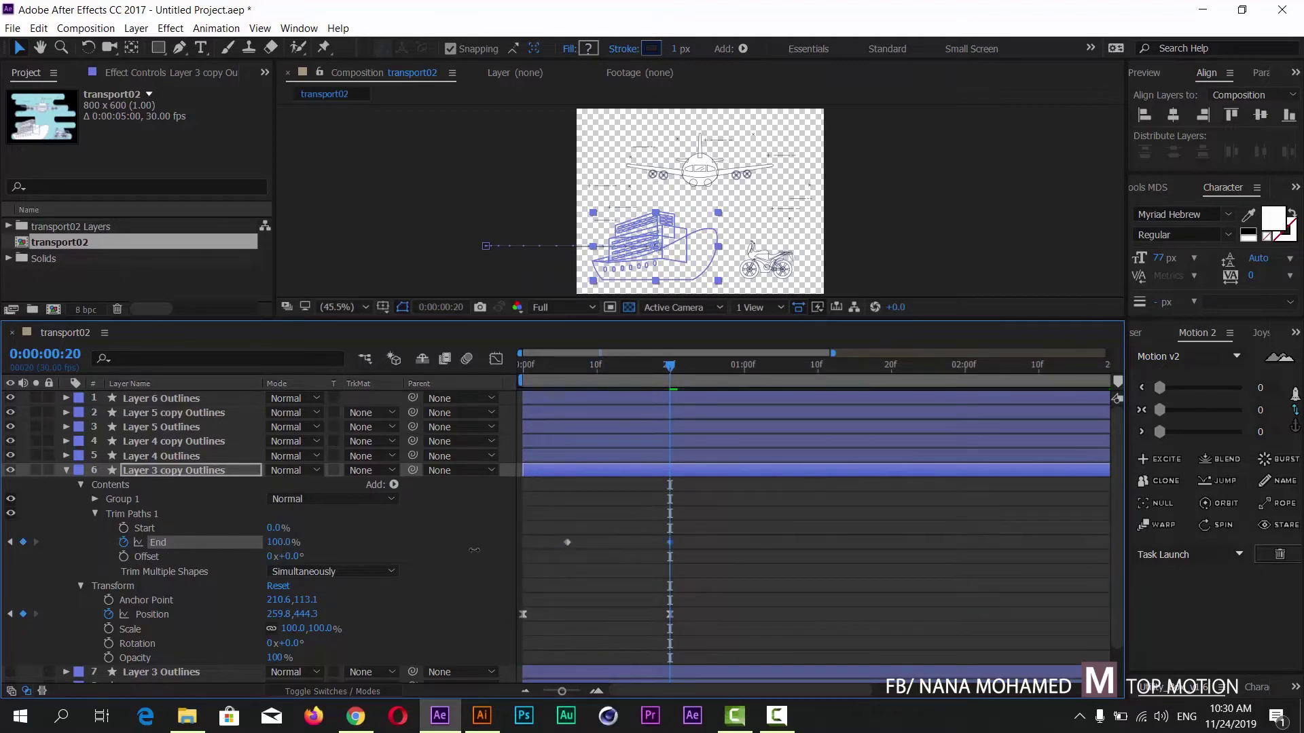
{"action": "left_click_drag", "start_coordinate": [706, 524], "coordinate": [561, 539]}
{"action": "right_click", "coordinate": [567, 542]}
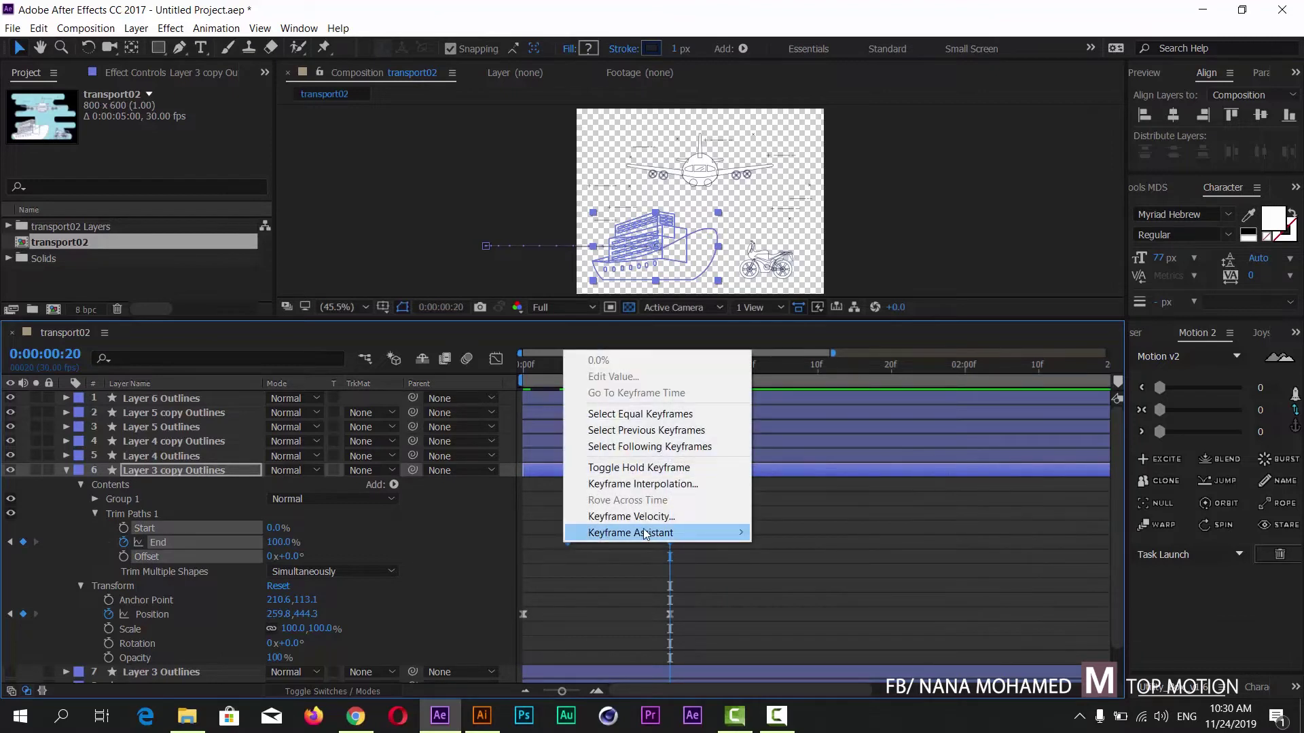
{"action": "mouse_move", "coordinate": [631, 531]}
{"action": "left_click", "coordinate": [794, 565]}
Preview the ship's outline drawing on from the first frame
{"action": "left_click_drag", "start_coordinate": [637, 367], "coordinate": [508, 370]}
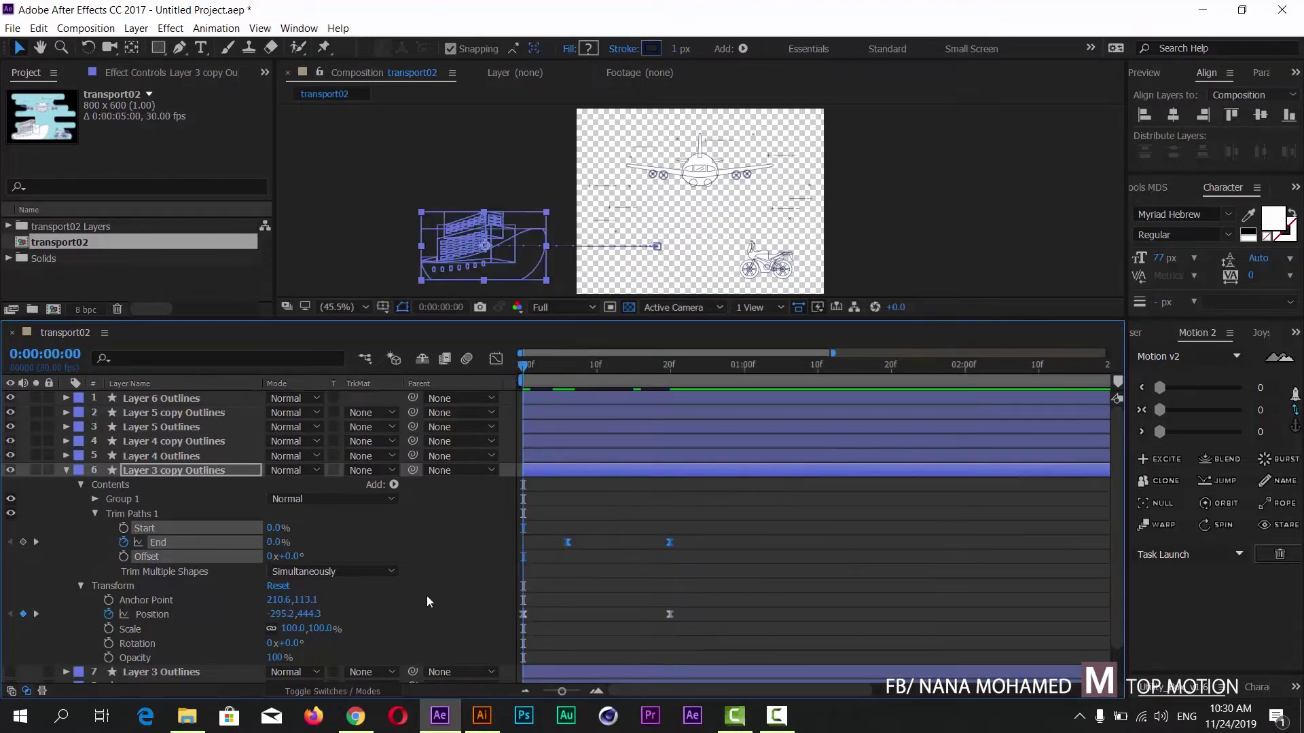
{"action": "key", "text": "space"}
{"action": "left_click", "coordinate": [531, 367]}
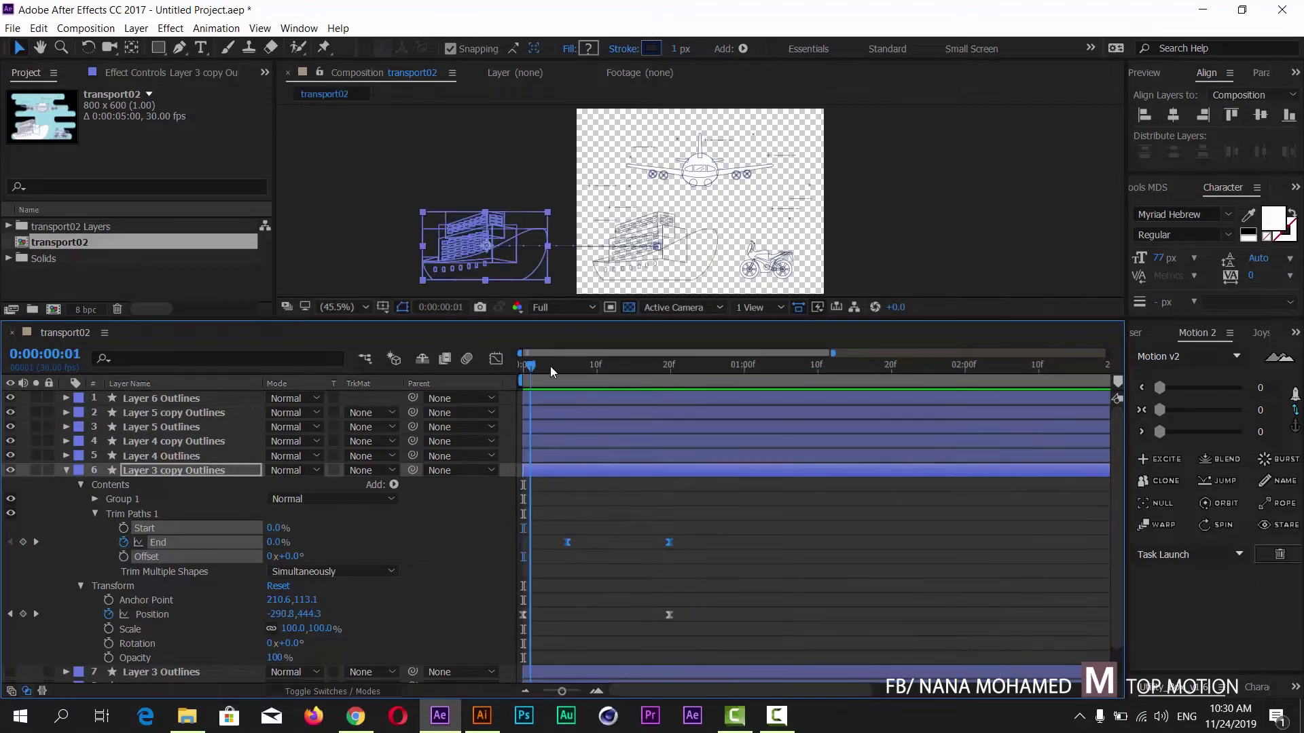
Add a Stroke to the contents of the ship outline layer (Layer 3 copy Outlines) and set its width to 5
{"action": "left_click_drag", "start_coordinate": [550, 365], "coordinate": [609, 365]}
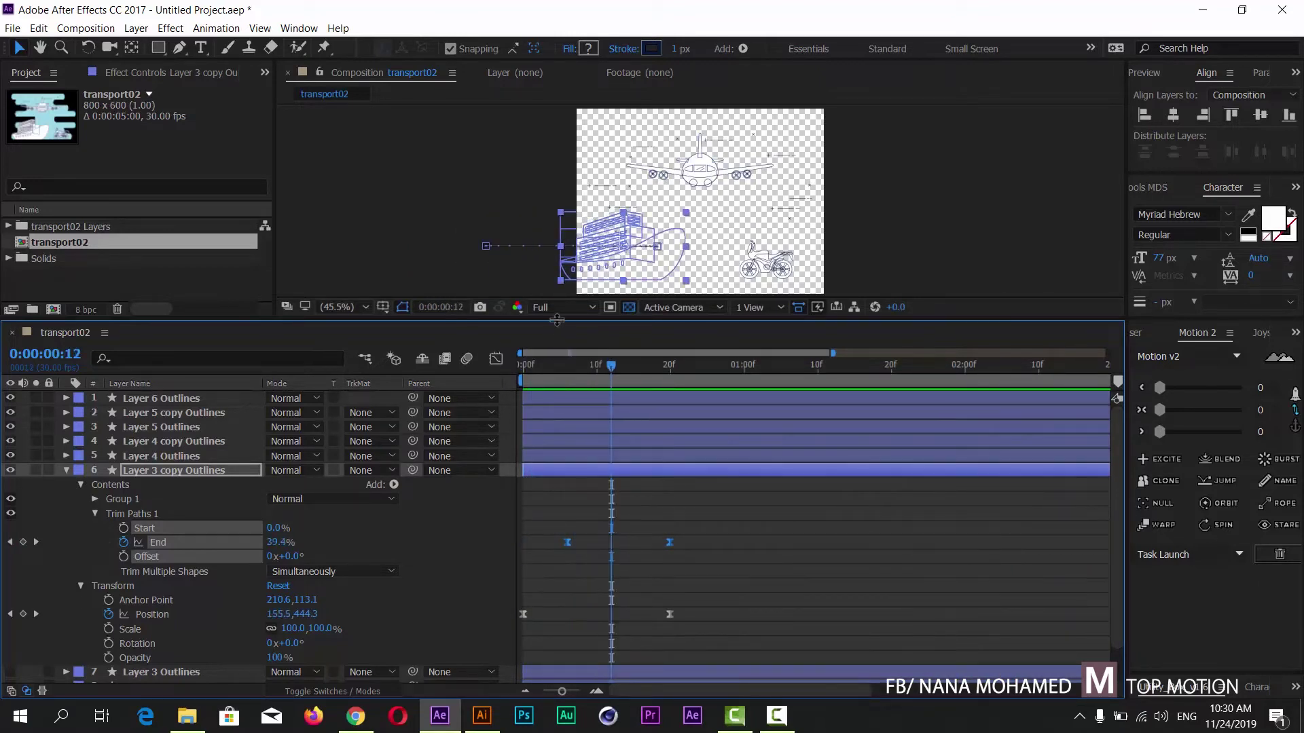
{"action": "left_click_drag", "start_coordinate": [557, 322], "coordinate": [561, 493]}
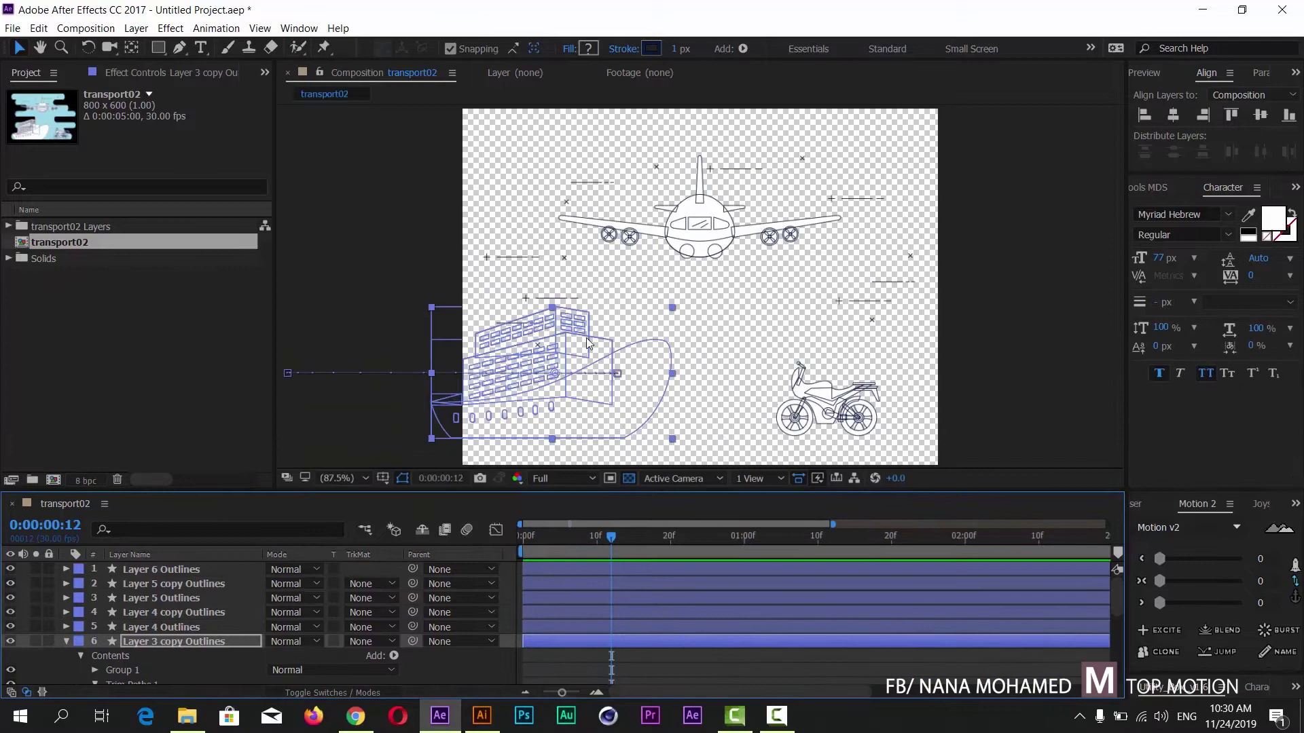
{"action": "left_click", "coordinate": [412, 253]}
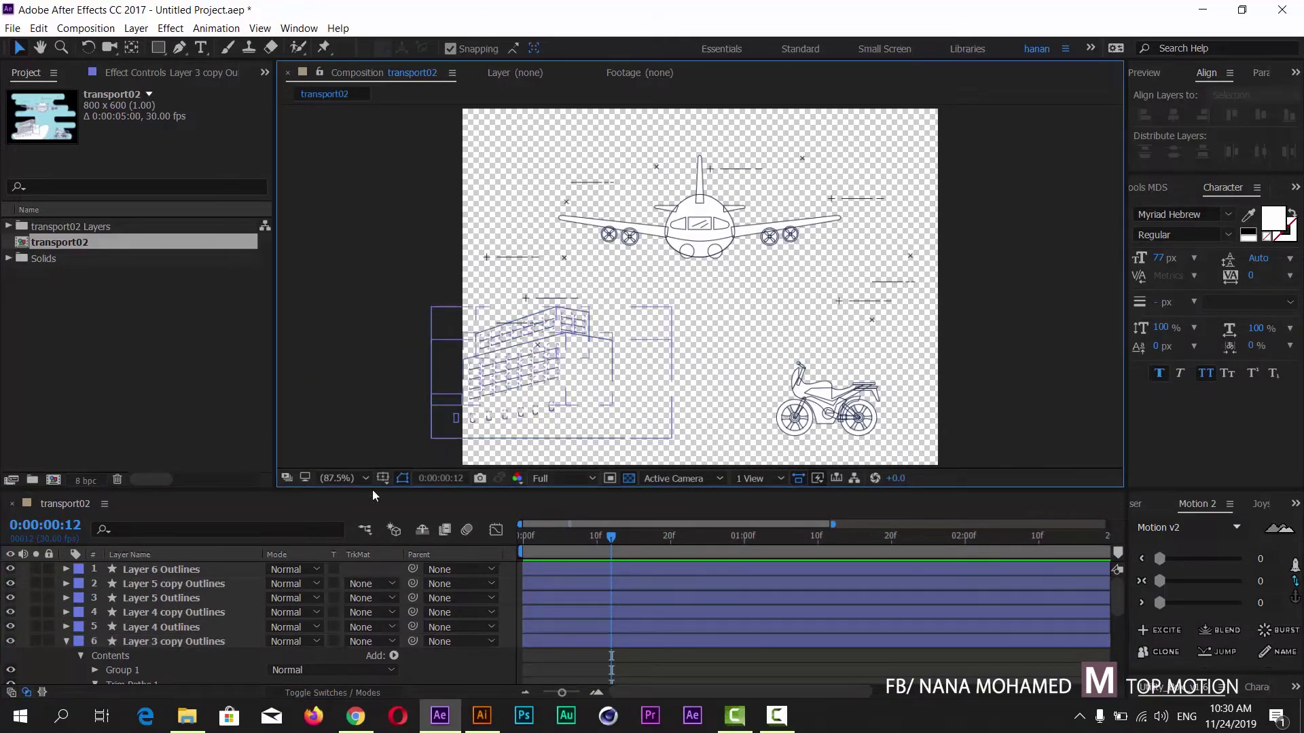
{"action": "left_click_drag", "start_coordinate": [346, 489], "coordinate": [348, 359]}
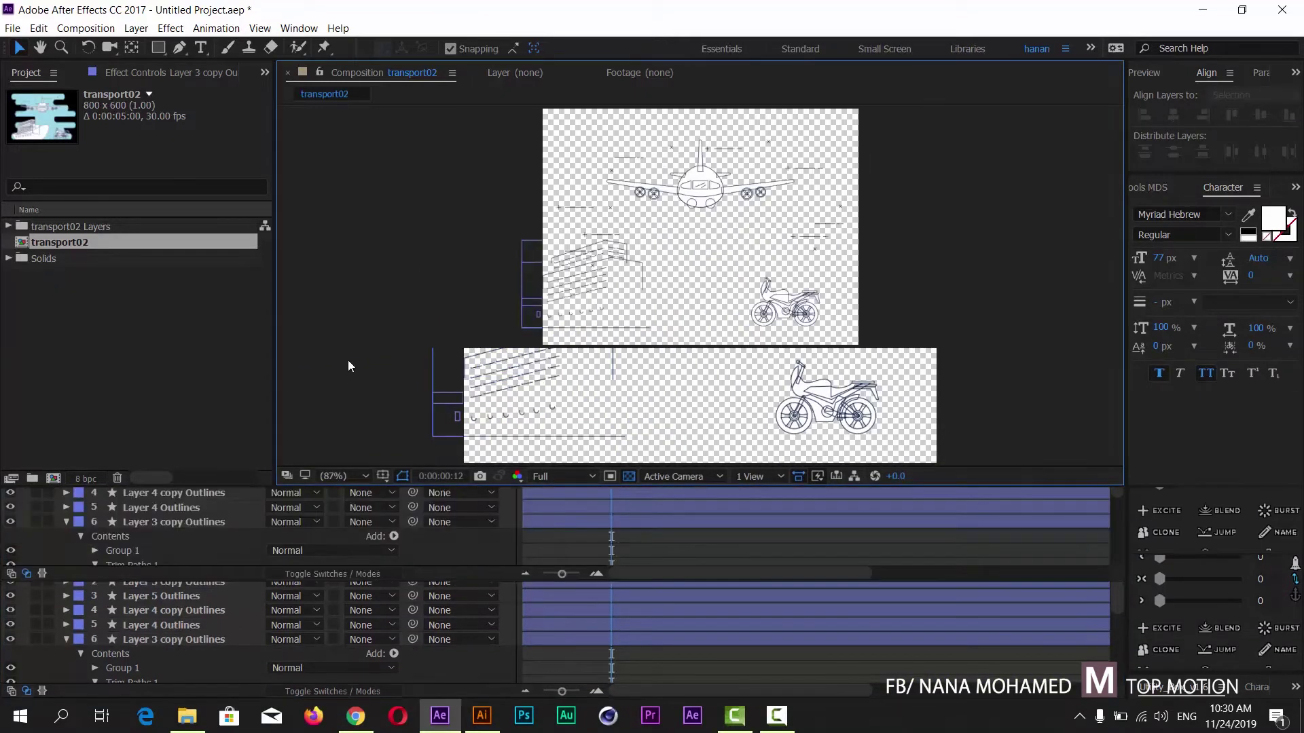
{"action": "left_click", "coordinate": [116, 529]}
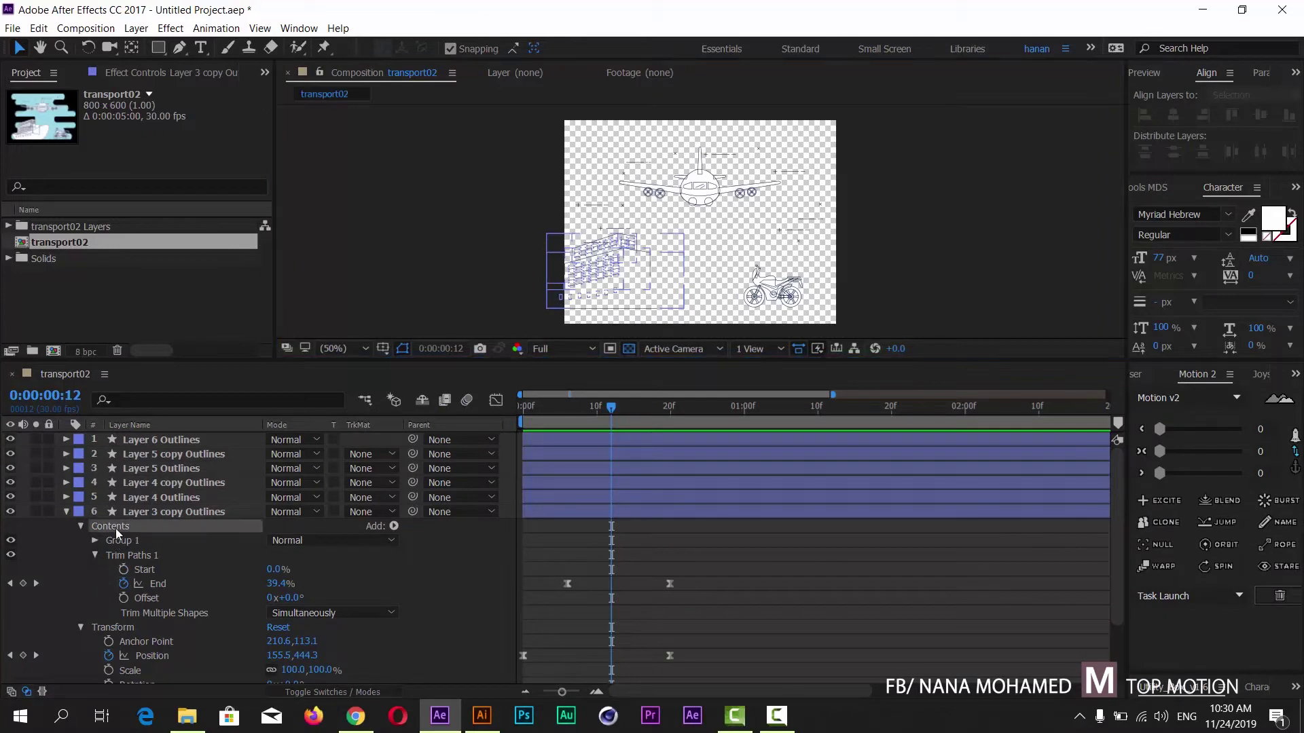
{"action": "left_click", "coordinate": [394, 526]}
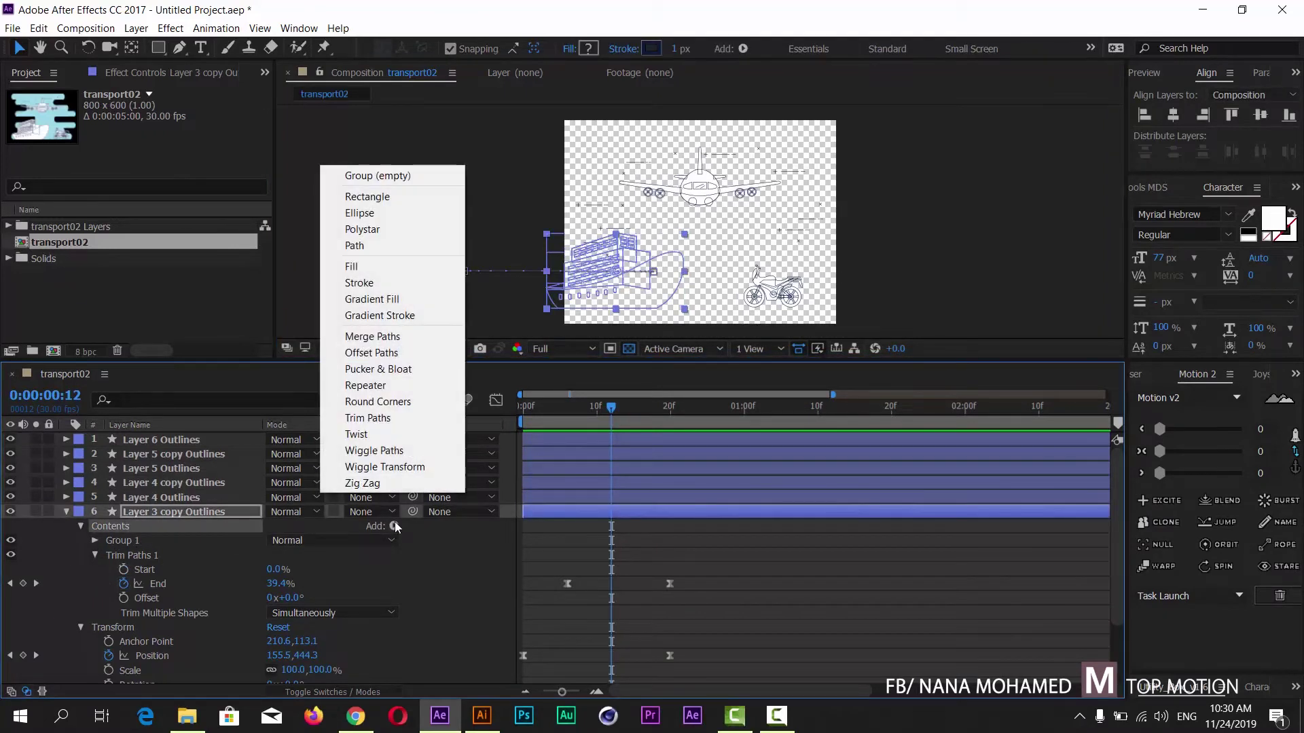
{"action": "left_click", "coordinate": [353, 283]}
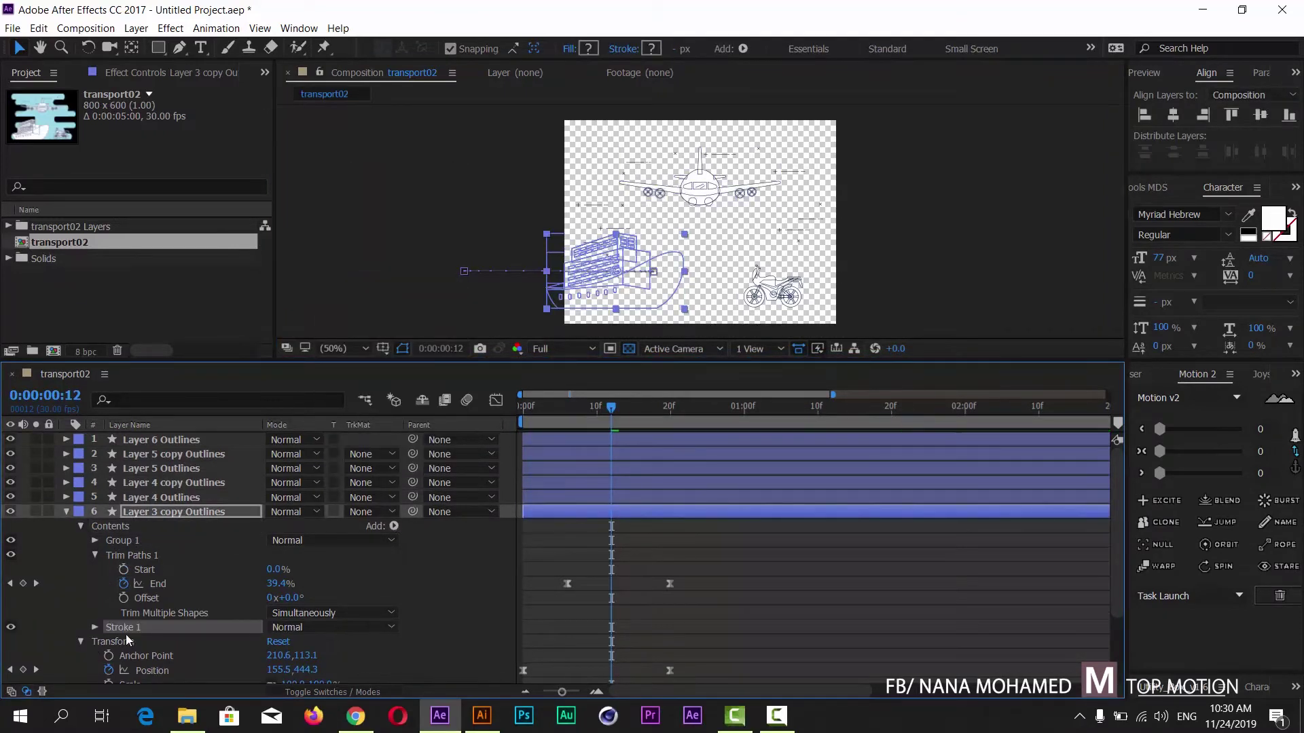
{"action": "left_click", "coordinate": [94, 555]}
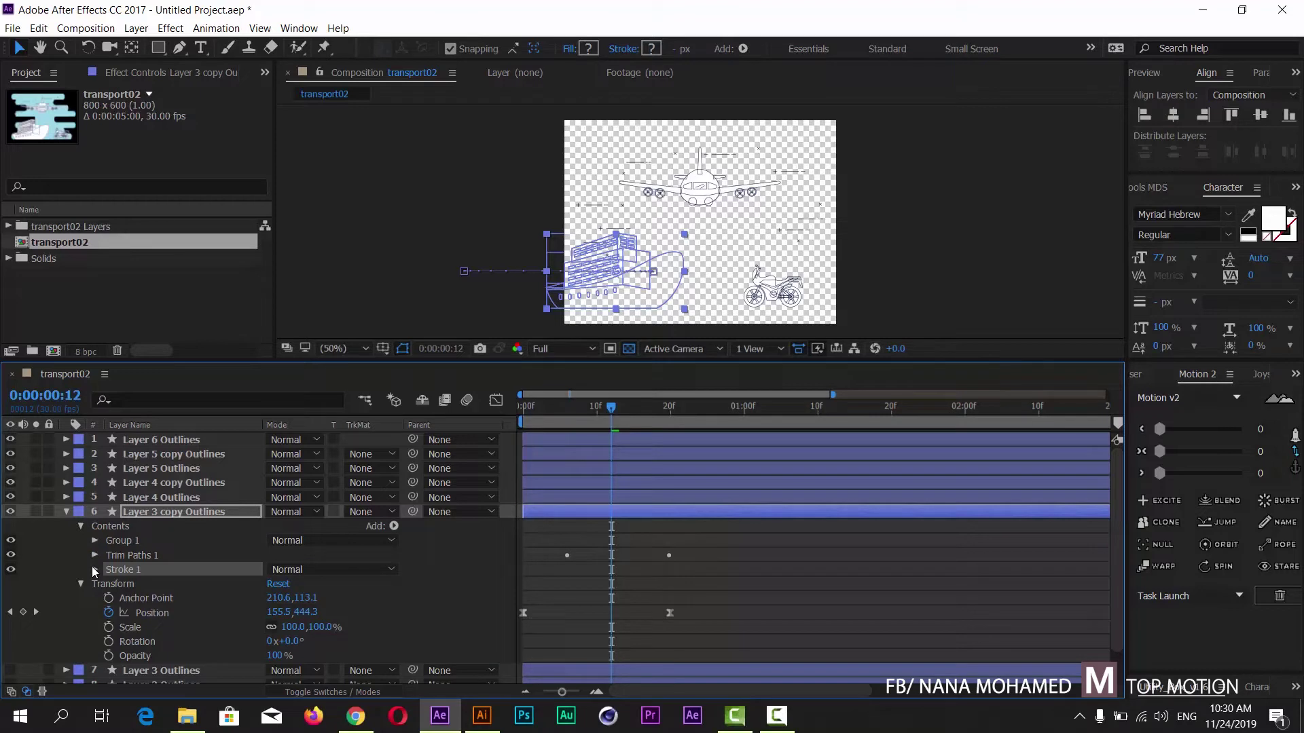
{"action": "left_click", "coordinate": [96, 569]}
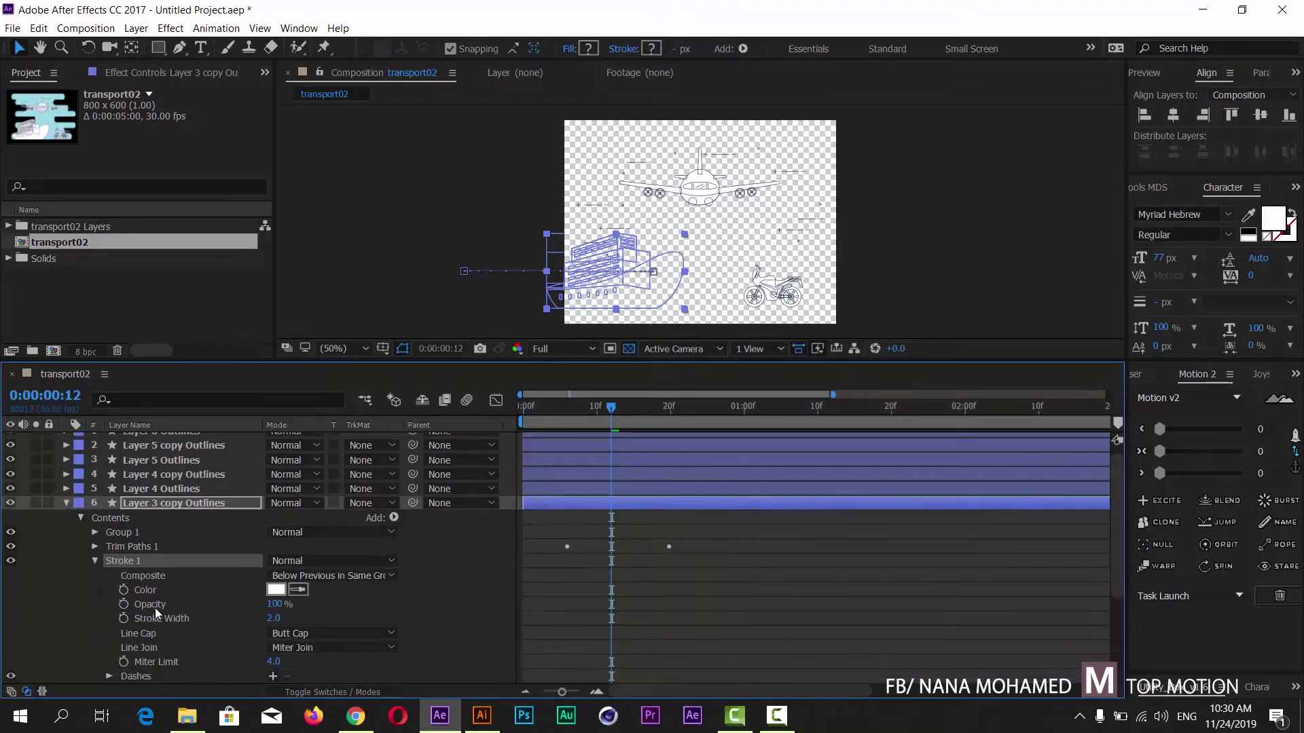
{"action": "left_click", "coordinate": [272, 618]}
{"action": "type", "text": "5"}
{"action": "key", "text": "Return"}
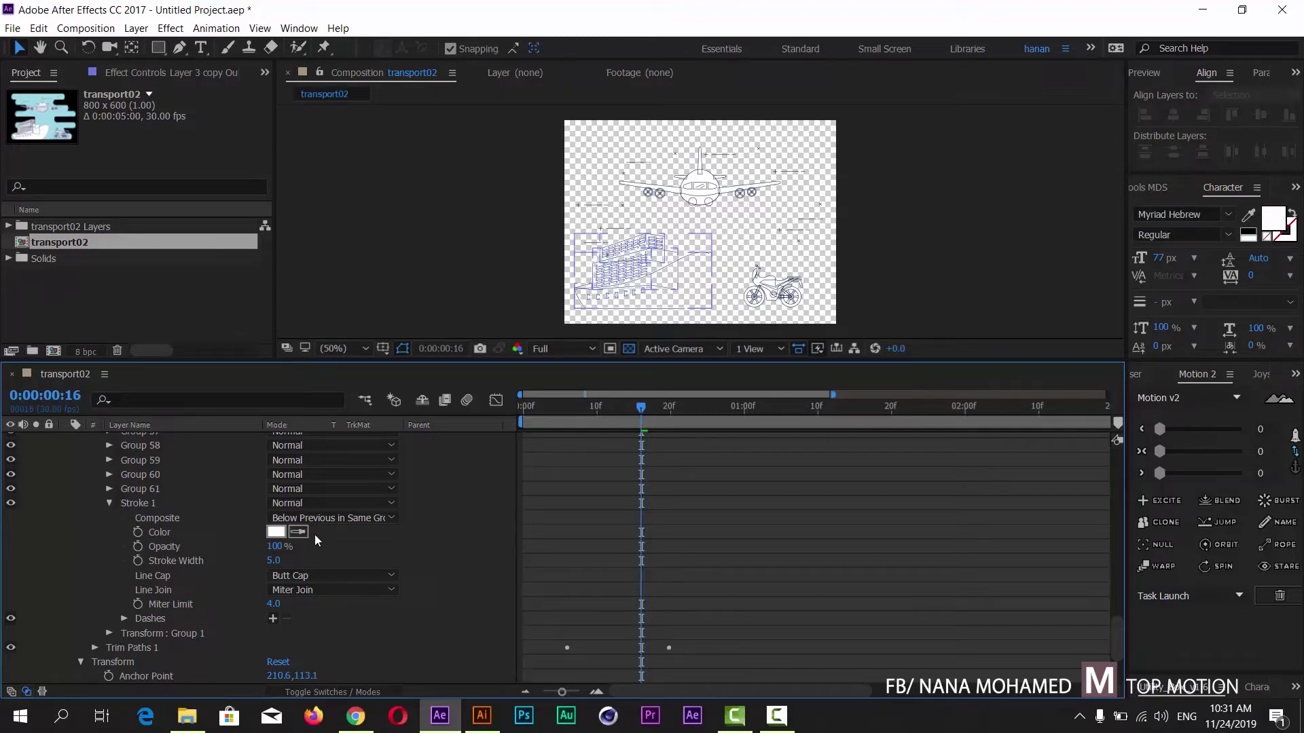
Match the ship's new stroke color to the airplane's dark navy outline by sampling it in the composition
{"action": "key", "text": "period"}
{"action": "key", "text": "period"}
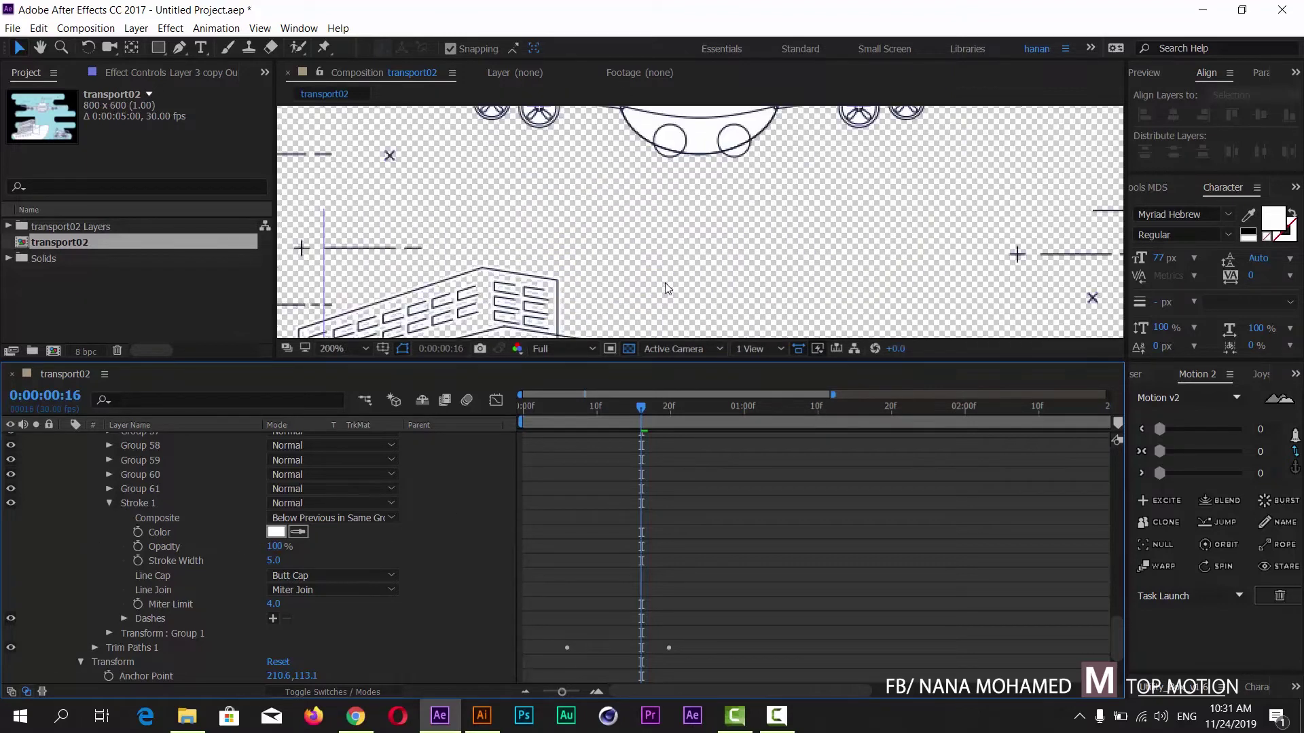
{"action": "left_click", "coordinate": [298, 533]}
{"action": "left_click", "coordinate": [651, 134]}
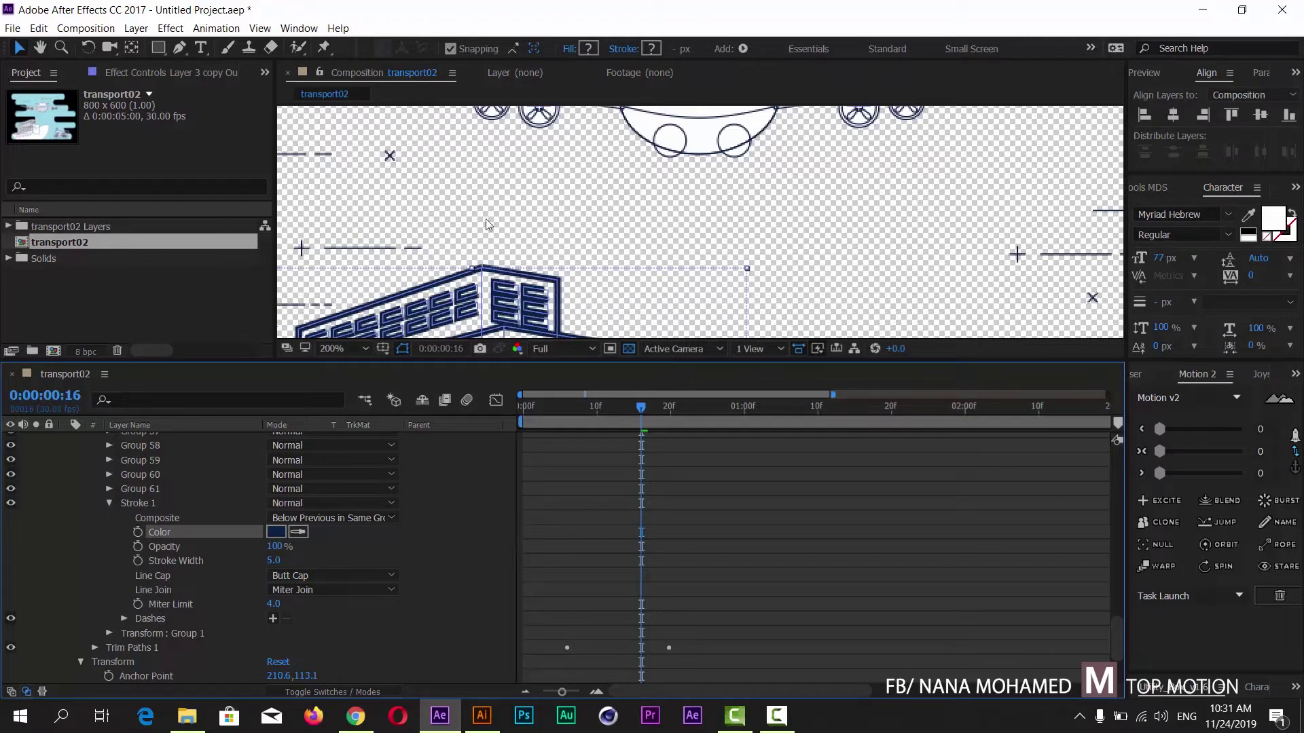
{"action": "key", "text": "comma"}
{"action": "key", "text": "comma"}
{"action": "key", "text": "comma"}
{"action": "key", "text": "comma"}
{"action": "key", "text": "comma"}
{"action": "key", "text": "comma"}
{"action": "left_click", "coordinate": [506, 254]}
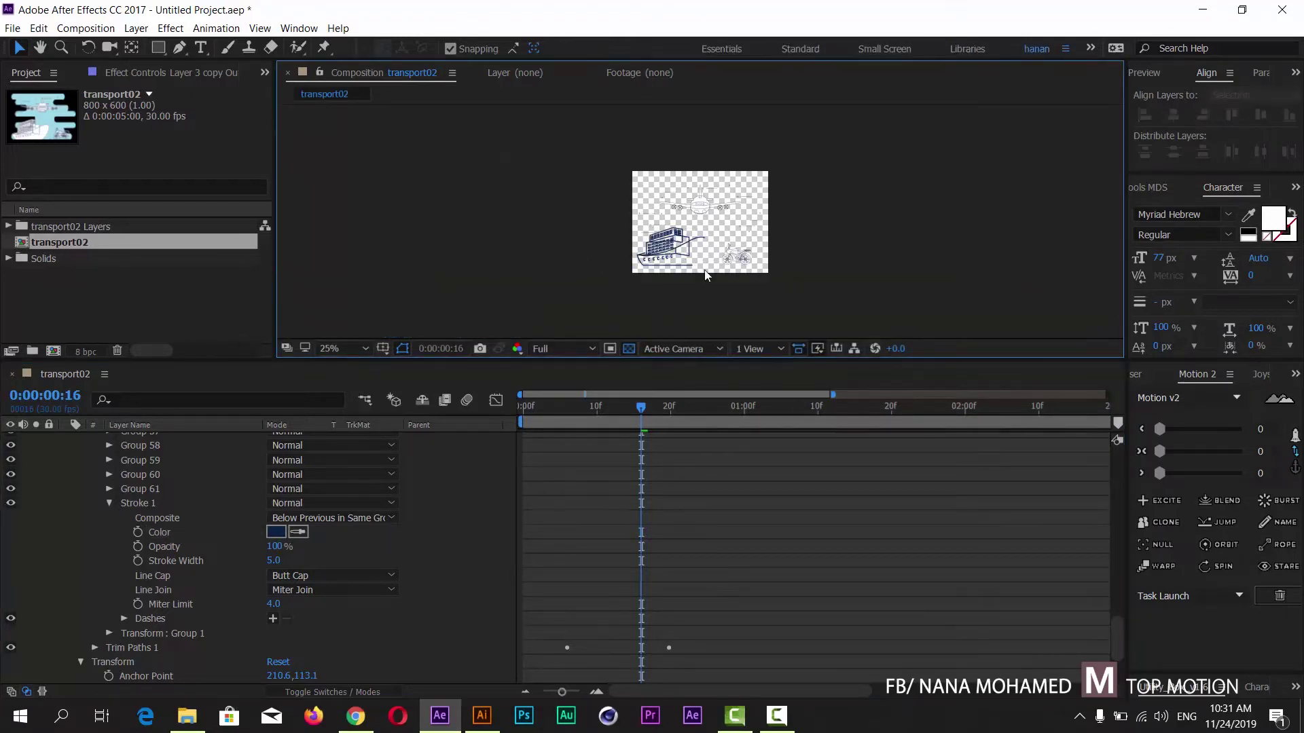
{"action": "key", "text": "period"}
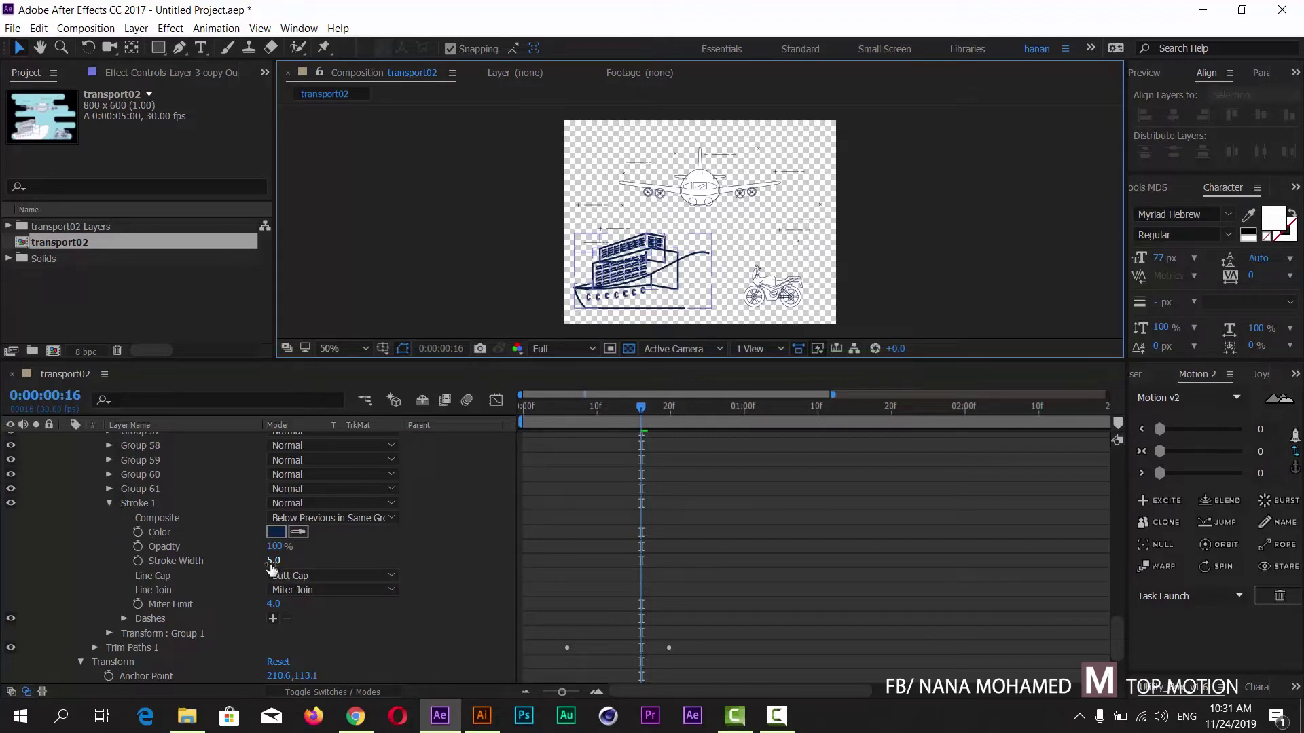
Move Stroke 1 out of the ship's Group 1 so that it sits directly below Trim Paths 1
{"action": "left_click", "coordinate": [108, 504]}
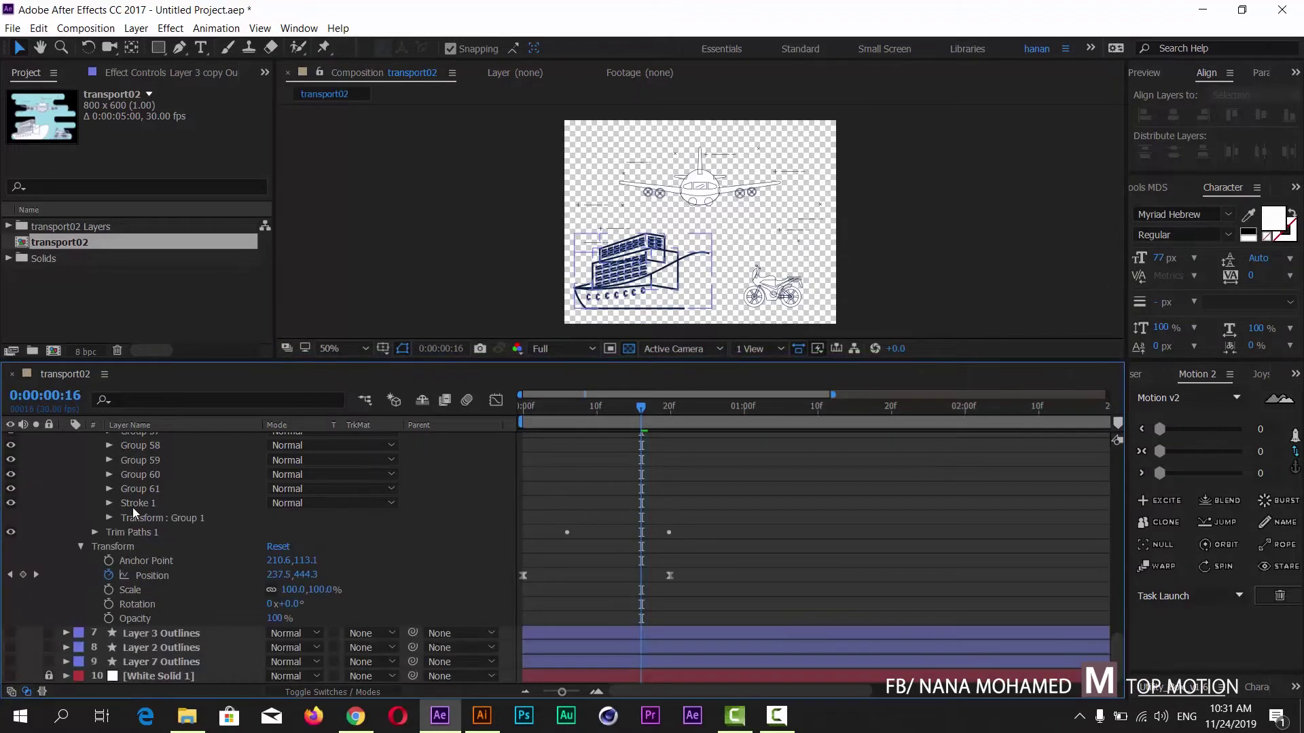
{"action": "left_click_drag", "start_coordinate": [132, 504], "coordinate": [99, 536]}
{"action": "left_click", "coordinate": [378, 250]}
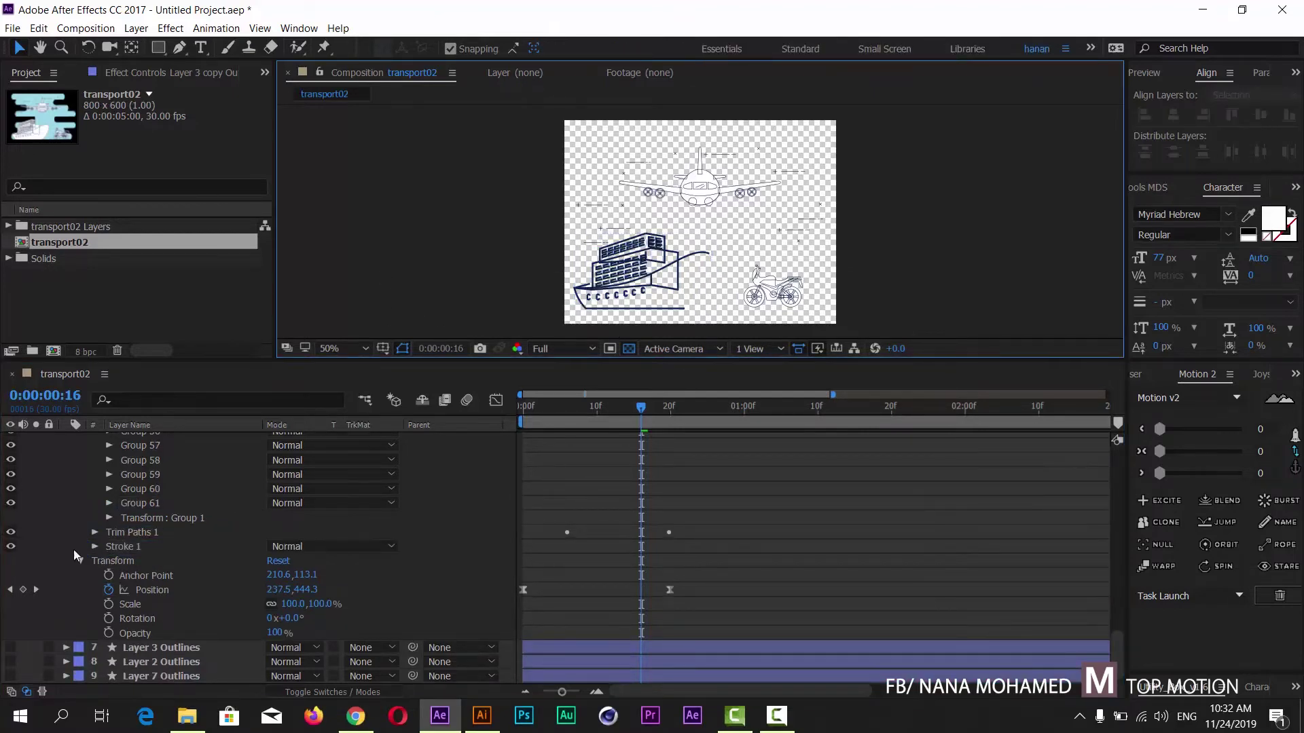
Set the stroke width of the ship's Stroke 1 to 3 and deselect the layer
{"action": "left_click", "coordinate": [95, 547]}
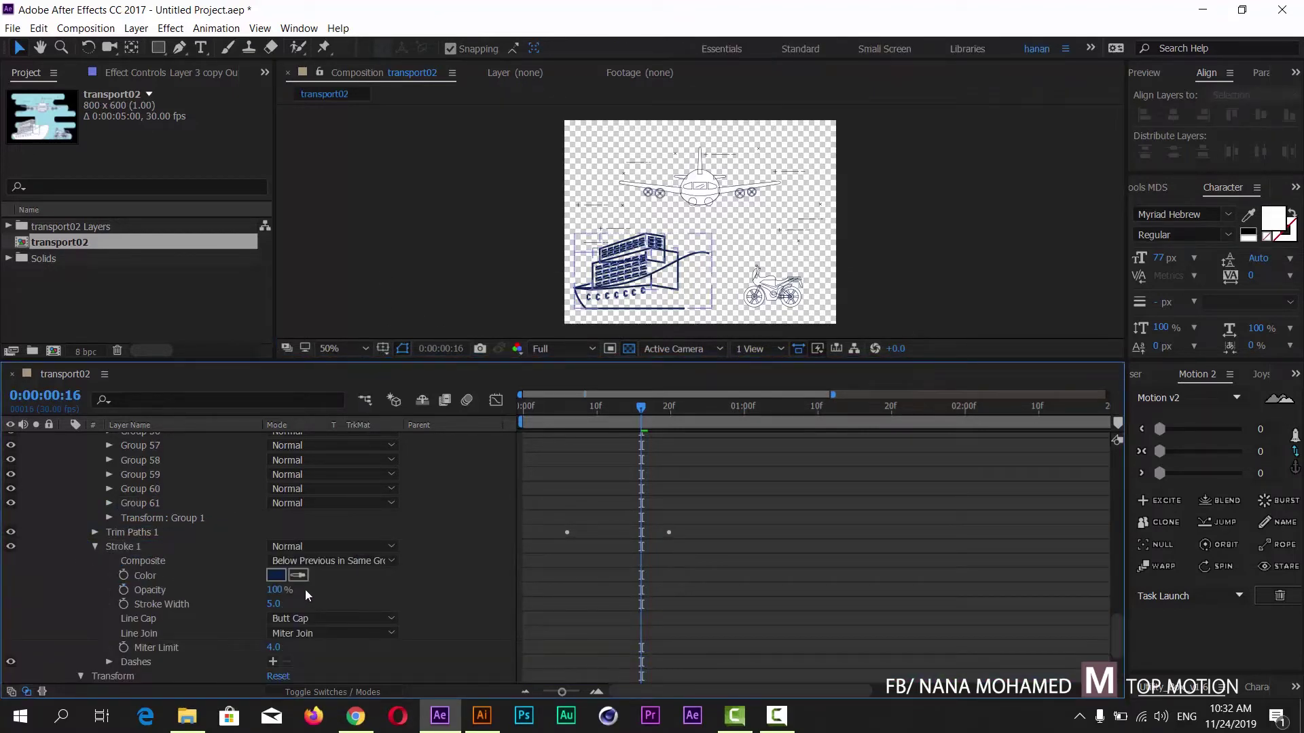
{"action": "left_click", "coordinate": [274, 604]}
{"action": "type", "text": "3"}
{"action": "key", "text": "Return"}
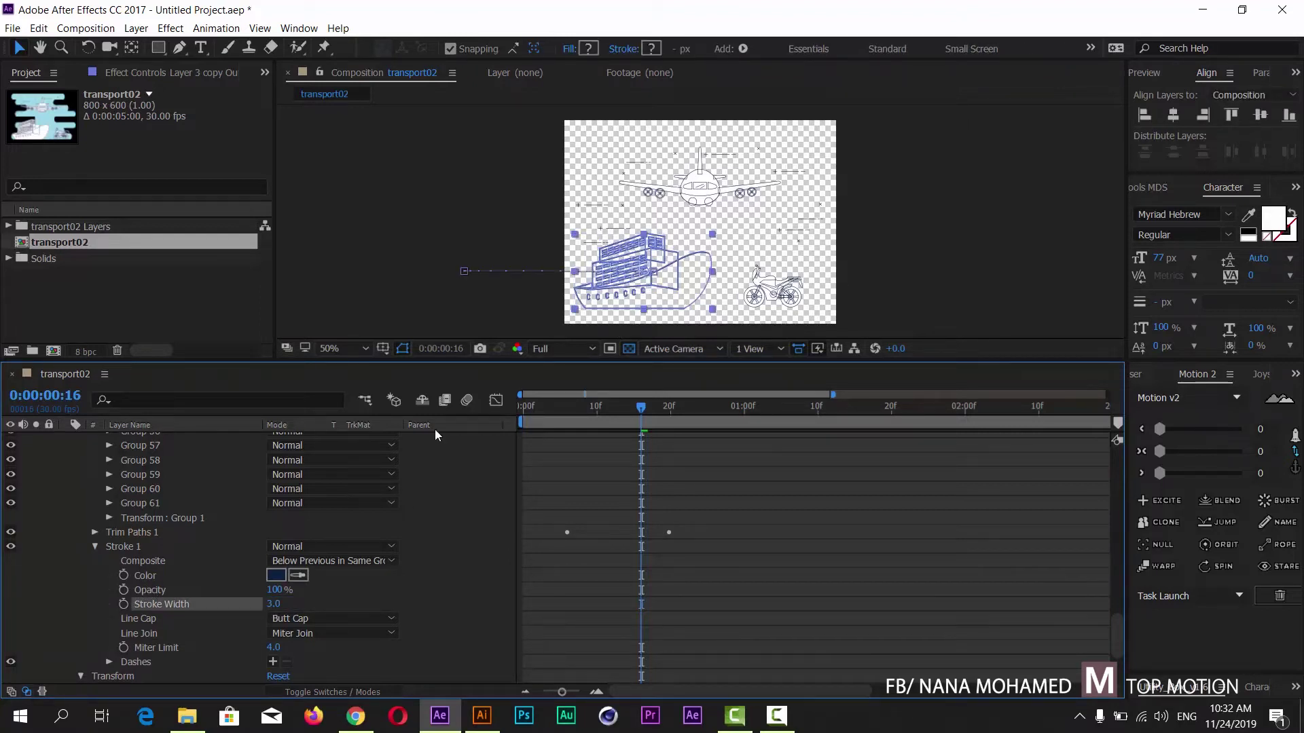
{"action": "left_click", "coordinate": [311, 220]}
Collapse the ship outline layer's properties and preview its slide-in with the thicker stroke from the first frame
{"action": "left_click_drag", "start_coordinate": [638, 413], "coordinate": [424, 412]}
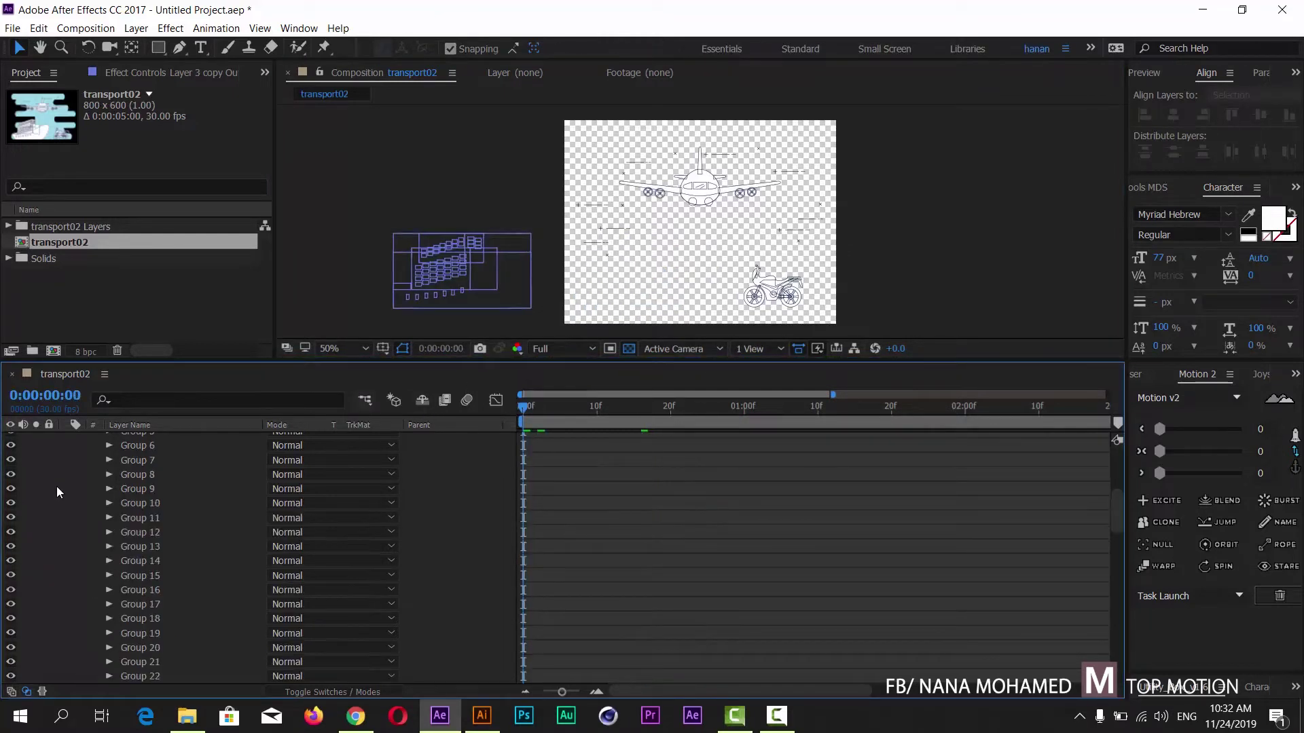
{"action": "scroll", "coordinate": [56, 486], "scroll_direction": "up", "scroll_amount": 10}
{"action": "key", "text": "ctrl+grave"}
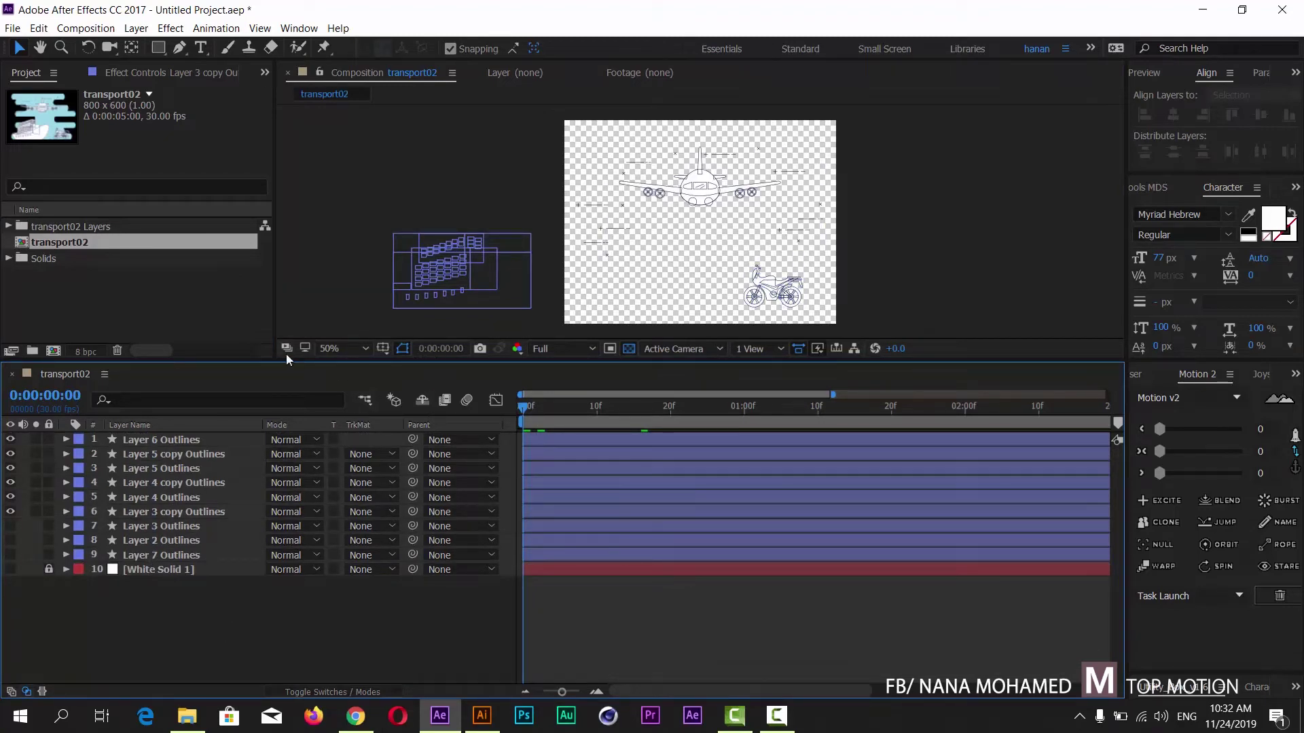
{"action": "left_click", "coordinate": [334, 350]}
{"action": "left_click", "coordinate": [341, 366]}
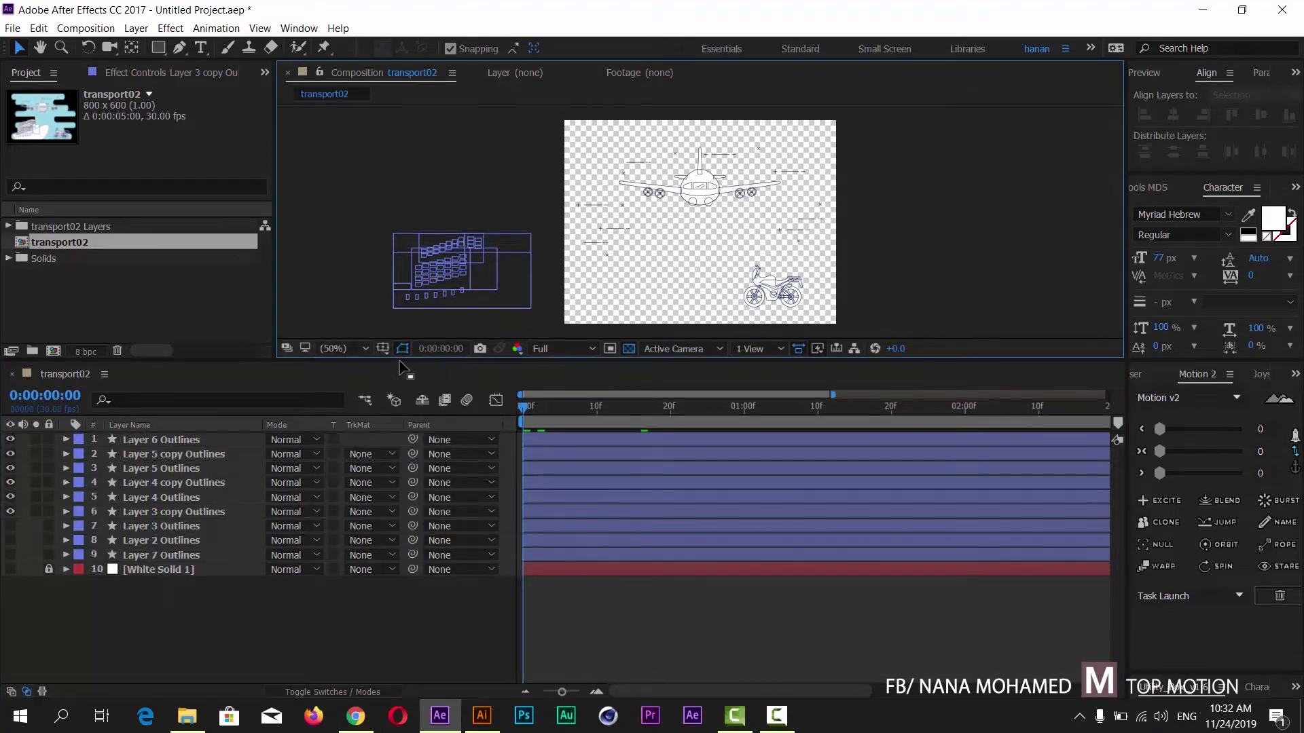
{"action": "left_click_drag", "start_coordinate": [387, 361], "coordinate": [368, 480]}
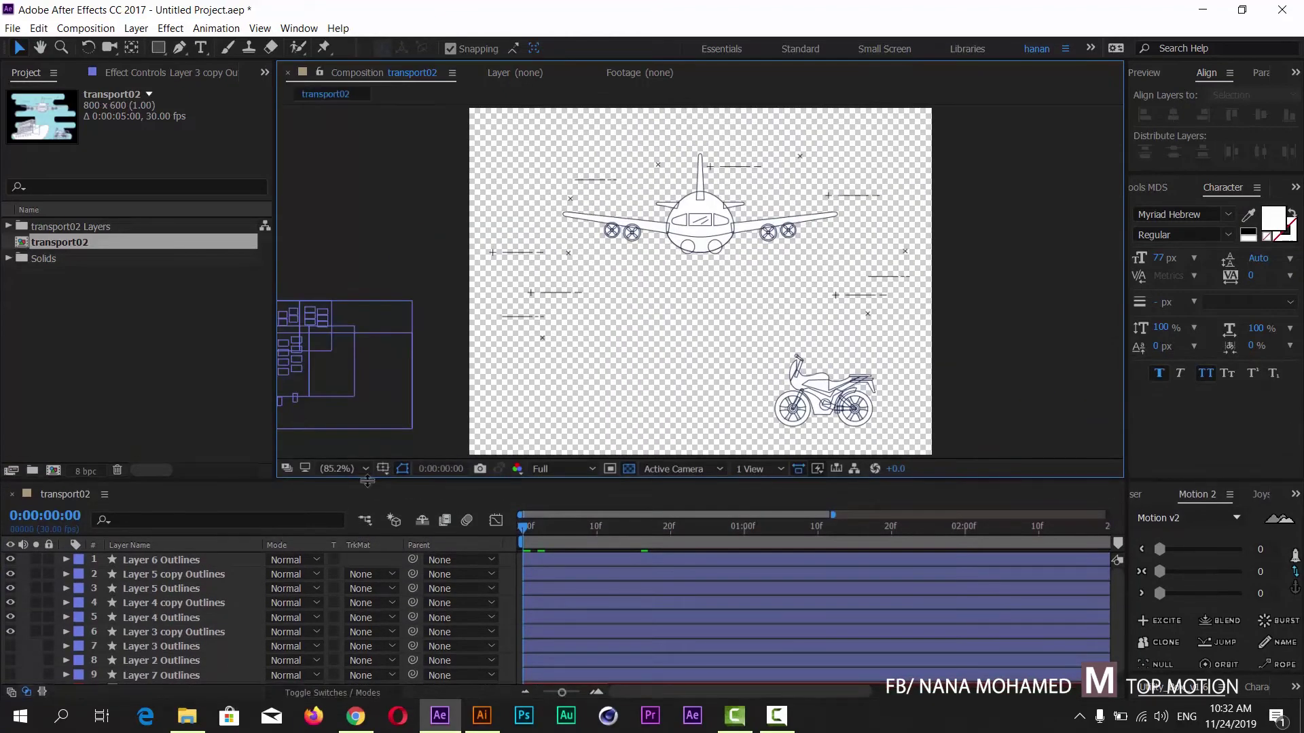
{"action": "key", "text": "space"}
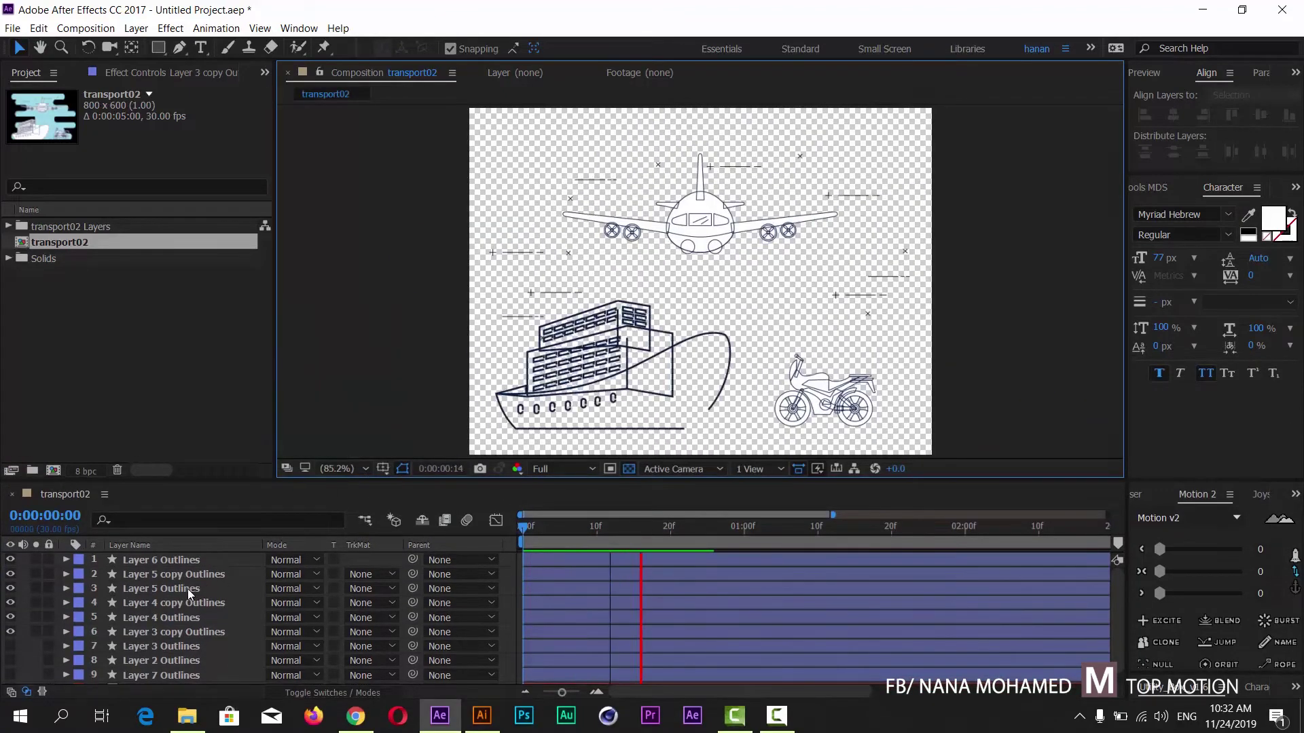
{"action": "left_click", "coordinate": [523, 527]}
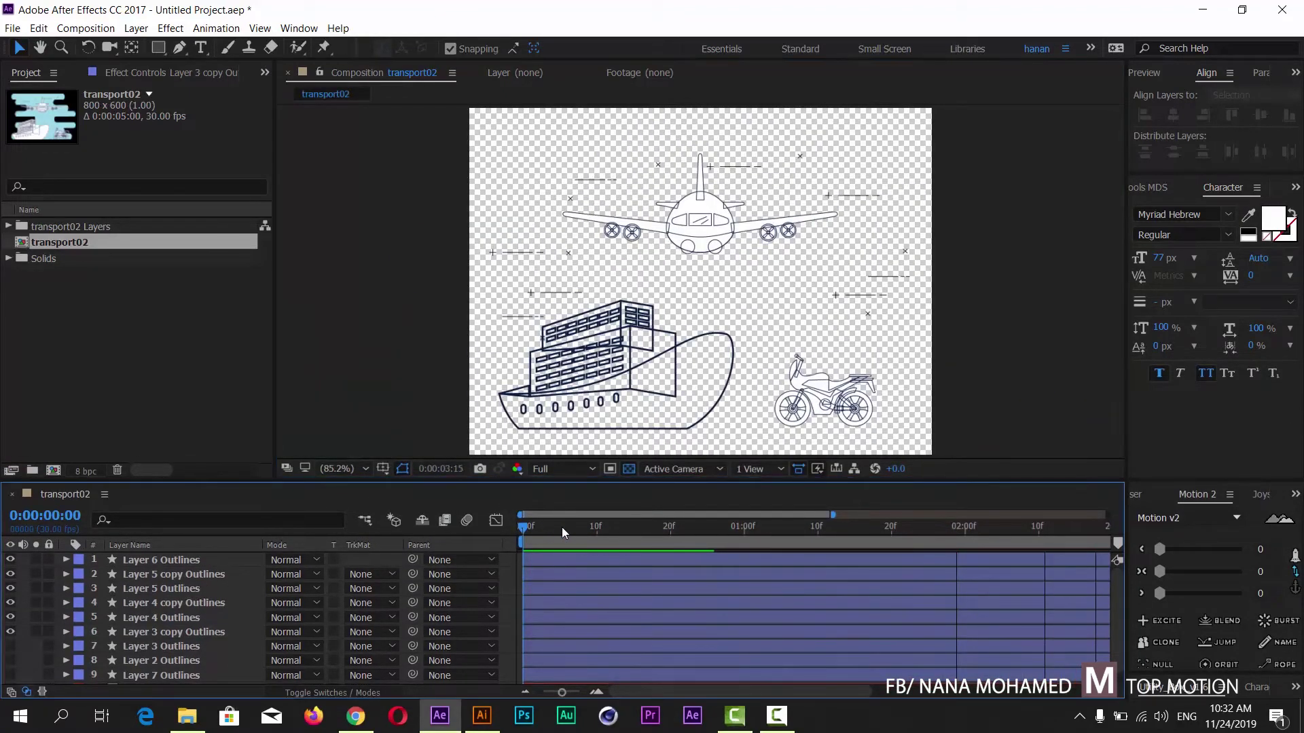
Delay the ship outline's Trim Paths End keyframes, placing the first at about frame 11 and the last at about frame 27
{"action": "left_click_drag", "start_coordinate": [489, 481], "coordinate": [479, 398]}
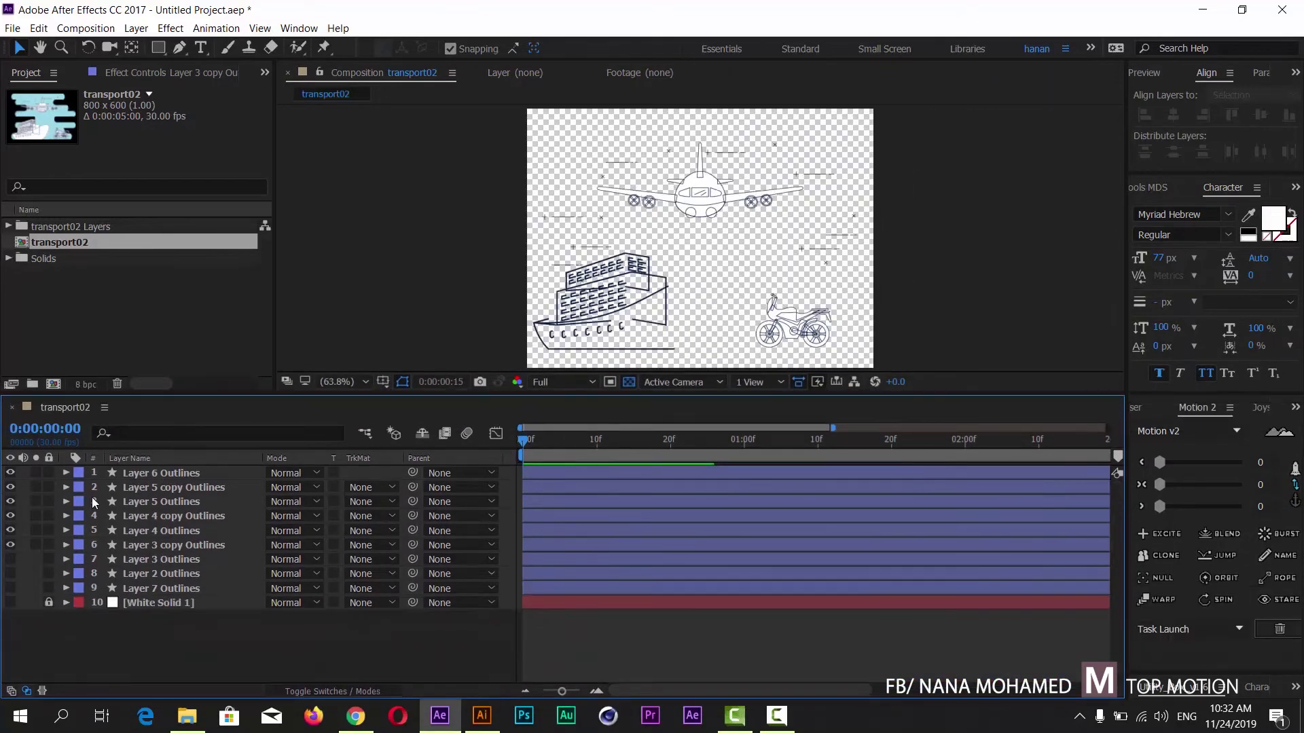
{"action": "left_click", "coordinate": [163, 546]}
{"action": "key", "text": "u"}
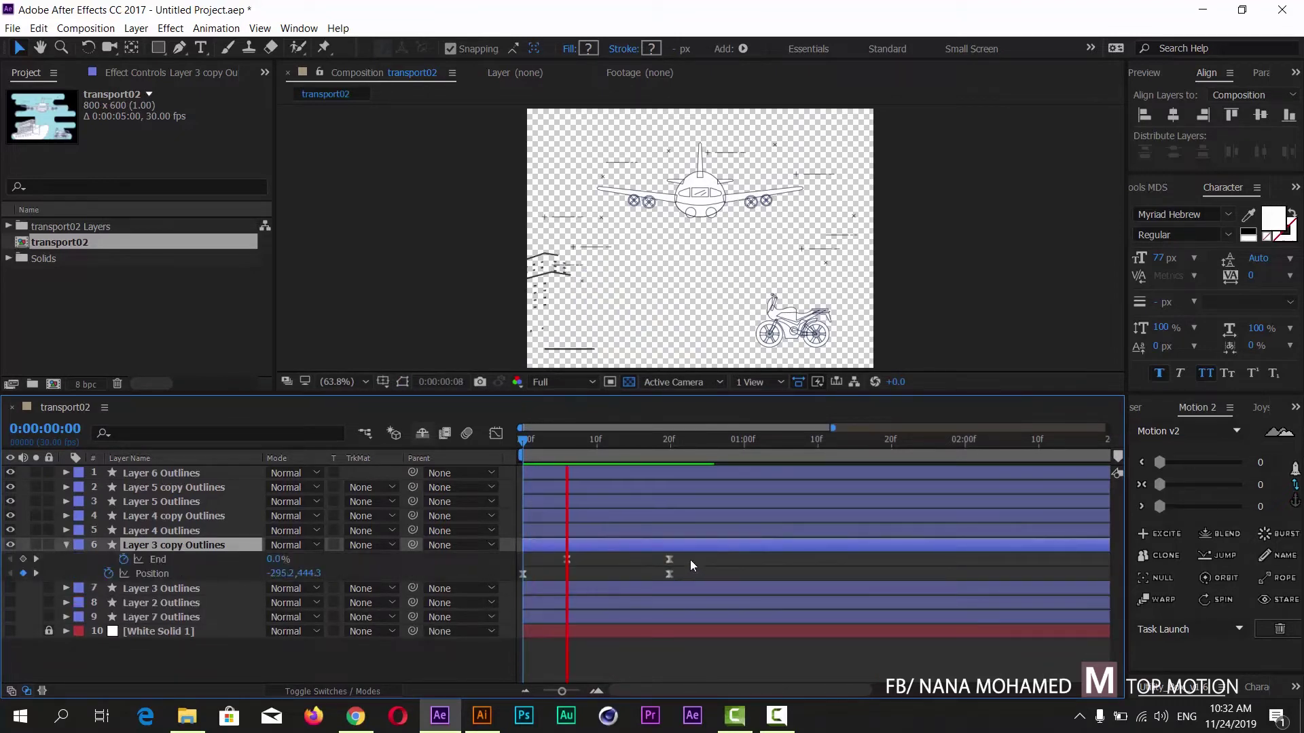
{"action": "left_click_drag", "start_coordinate": [683, 557], "coordinate": [603, 557]}
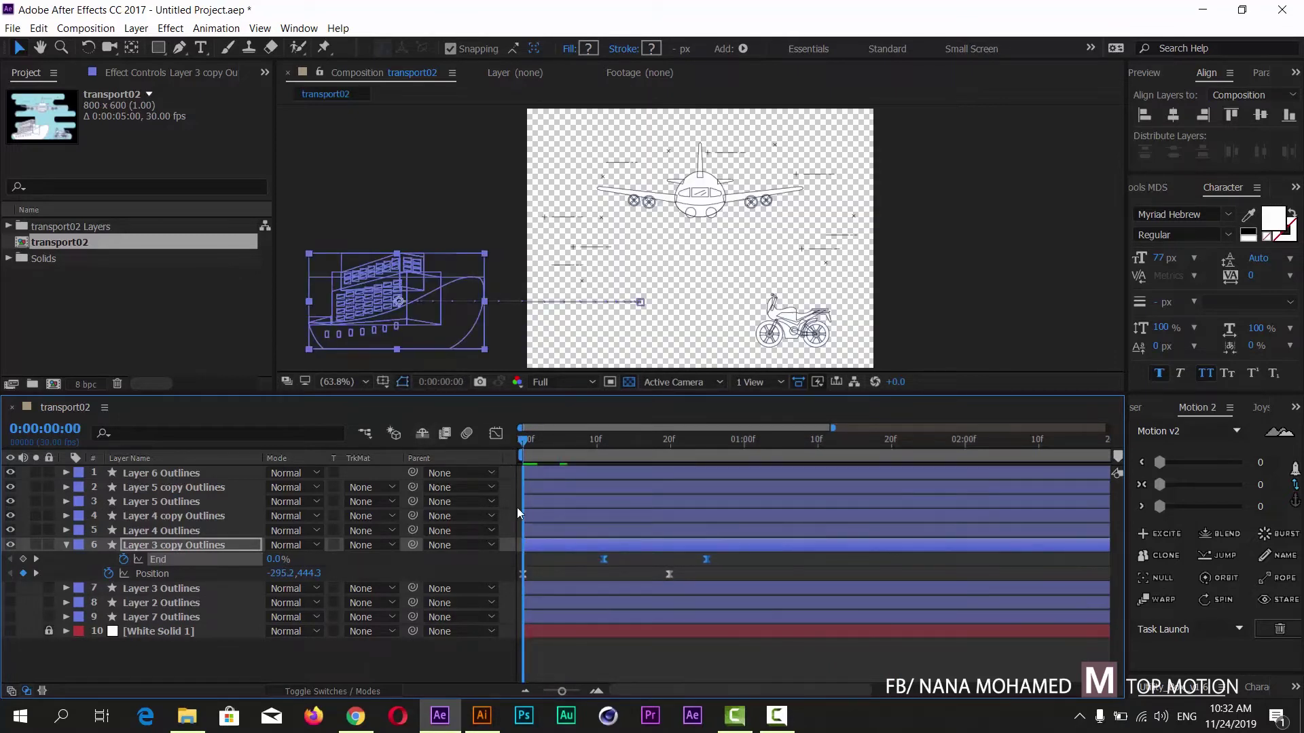
{"action": "left_click", "coordinate": [499, 656]}
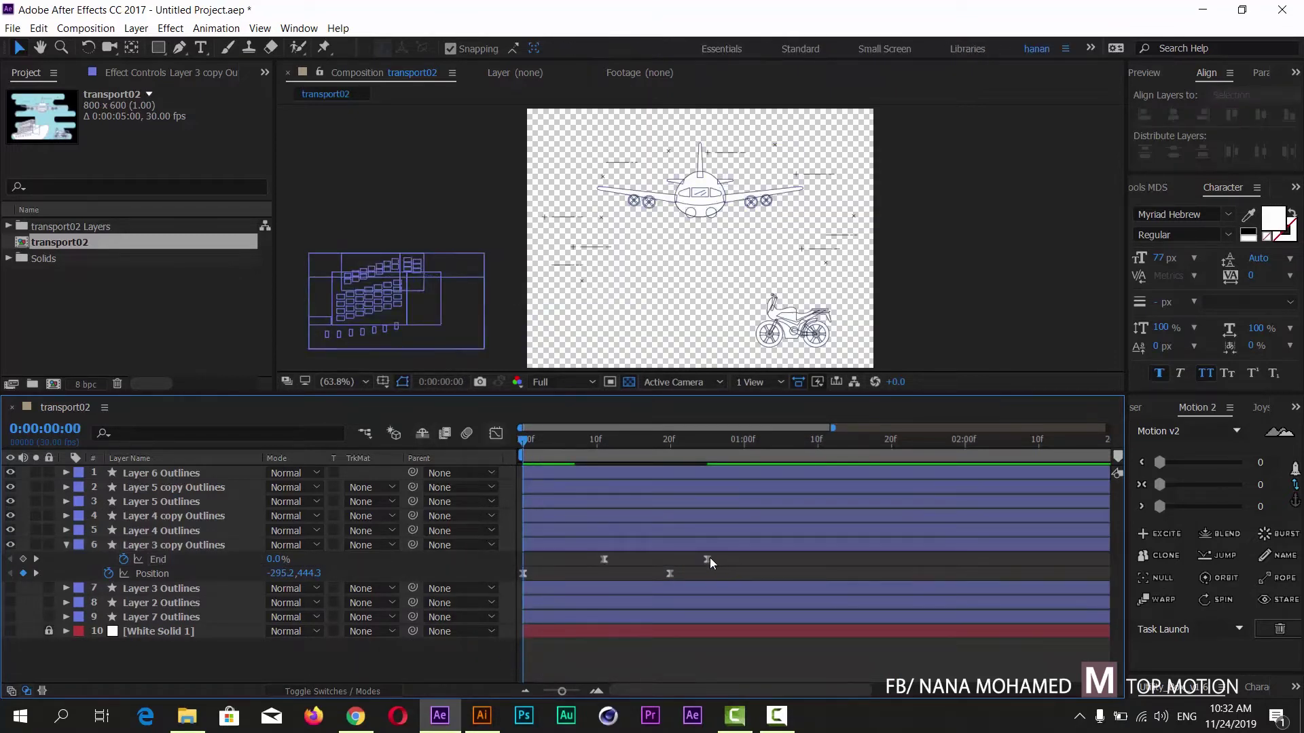
{"action": "left_click_drag", "start_coordinate": [711, 559], "coordinate": [723, 557]}
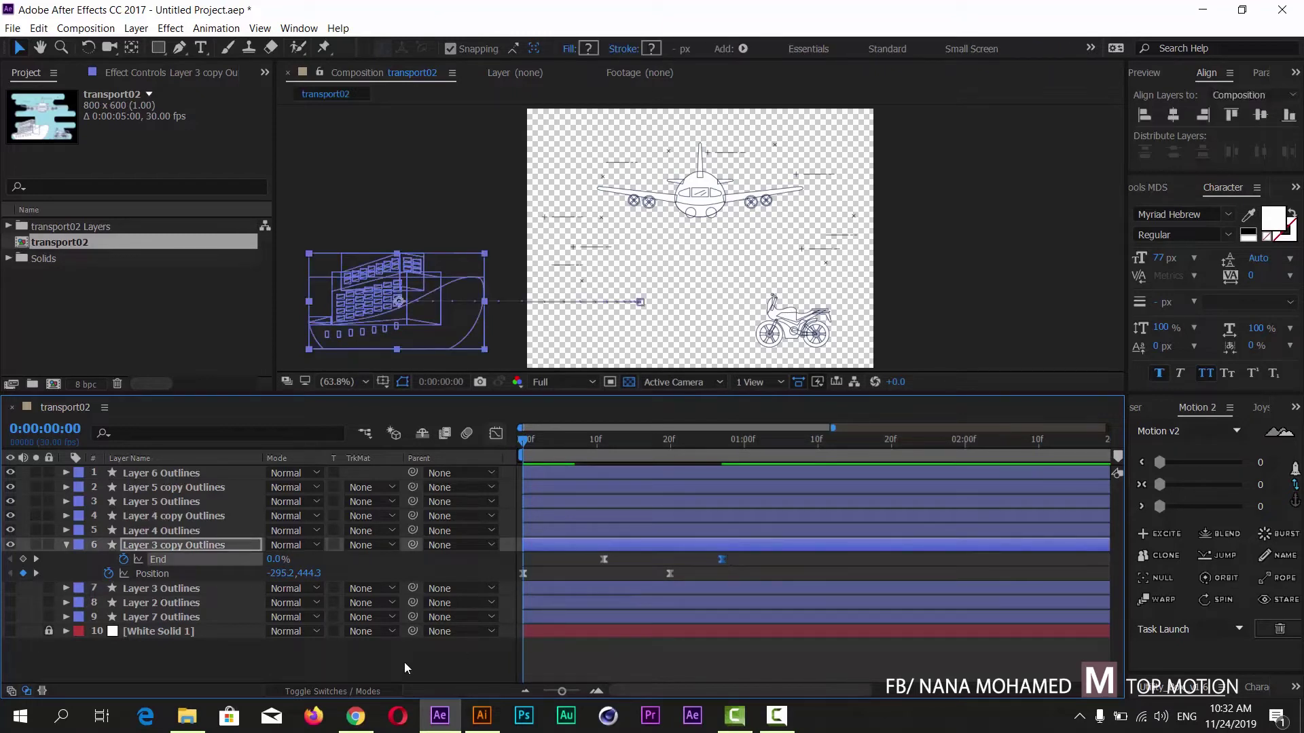
Preview and scrub through the ship's slide-in and delayed outline drawing, and return to 0:00:00:00
{"action": "key", "text": "space"}
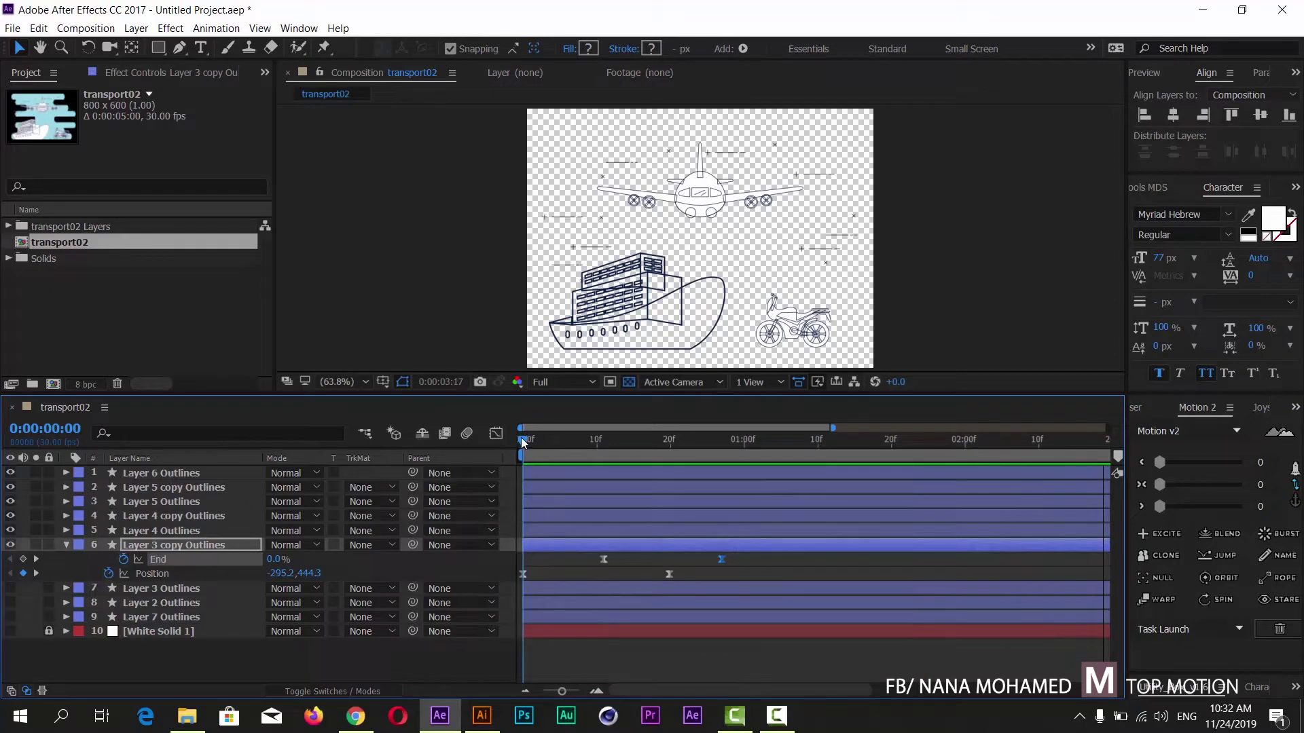
{"action": "key", "text": "space"}
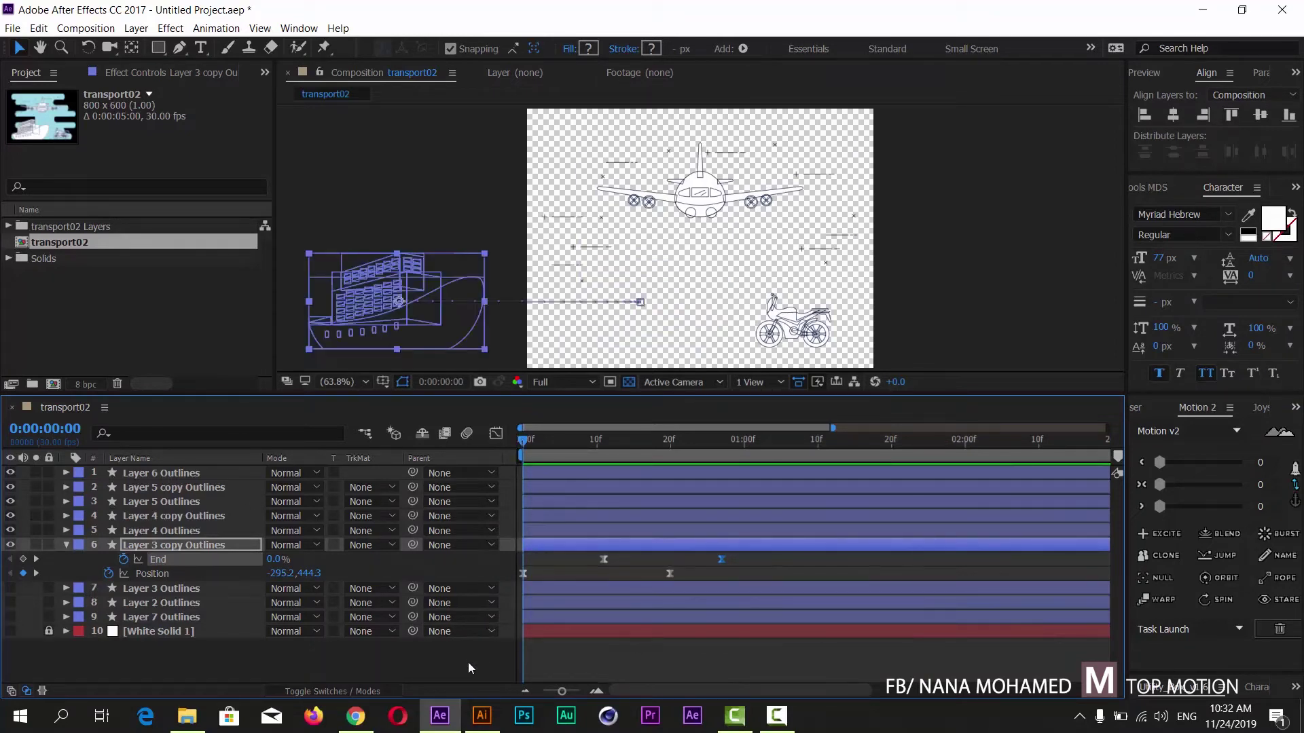
{"action": "left_click", "coordinate": [467, 662]}
{"action": "key", "text": "space"}
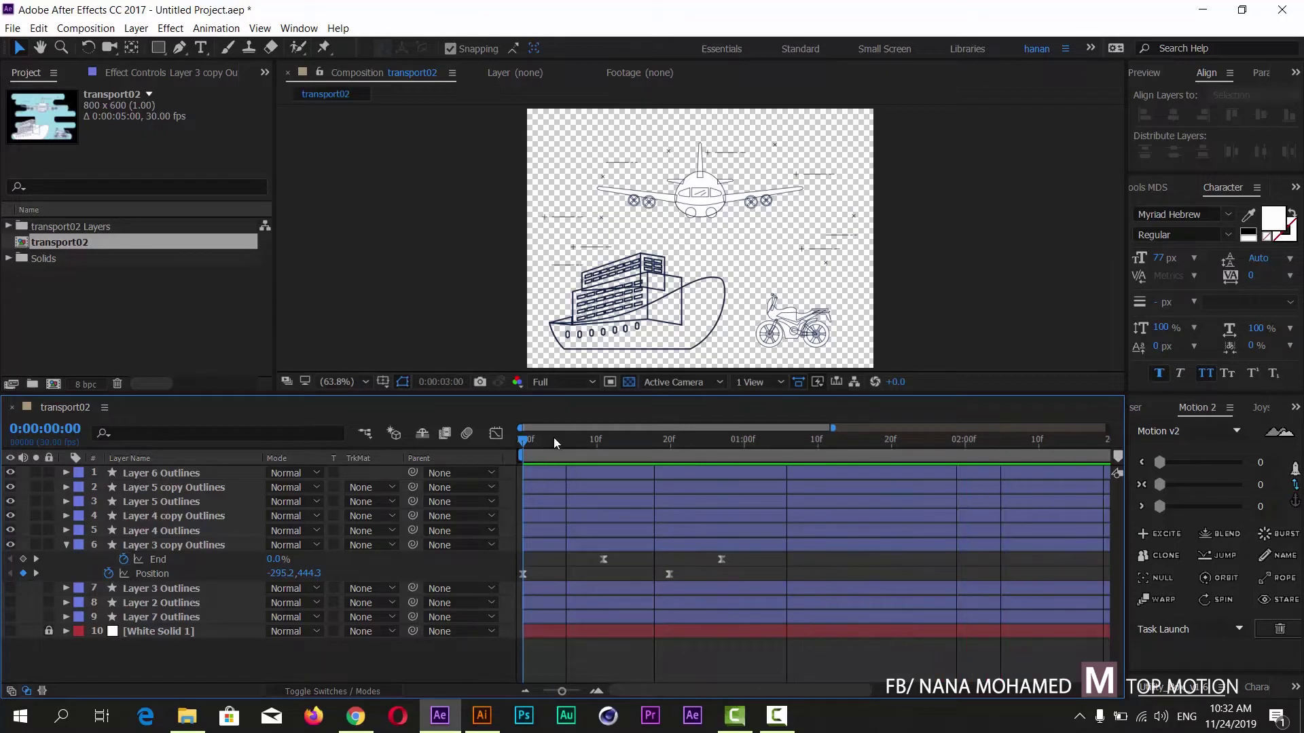
{"action": "left_click_drag", "start_coordinate": [553, 437], "coordinate": [711, 438]}
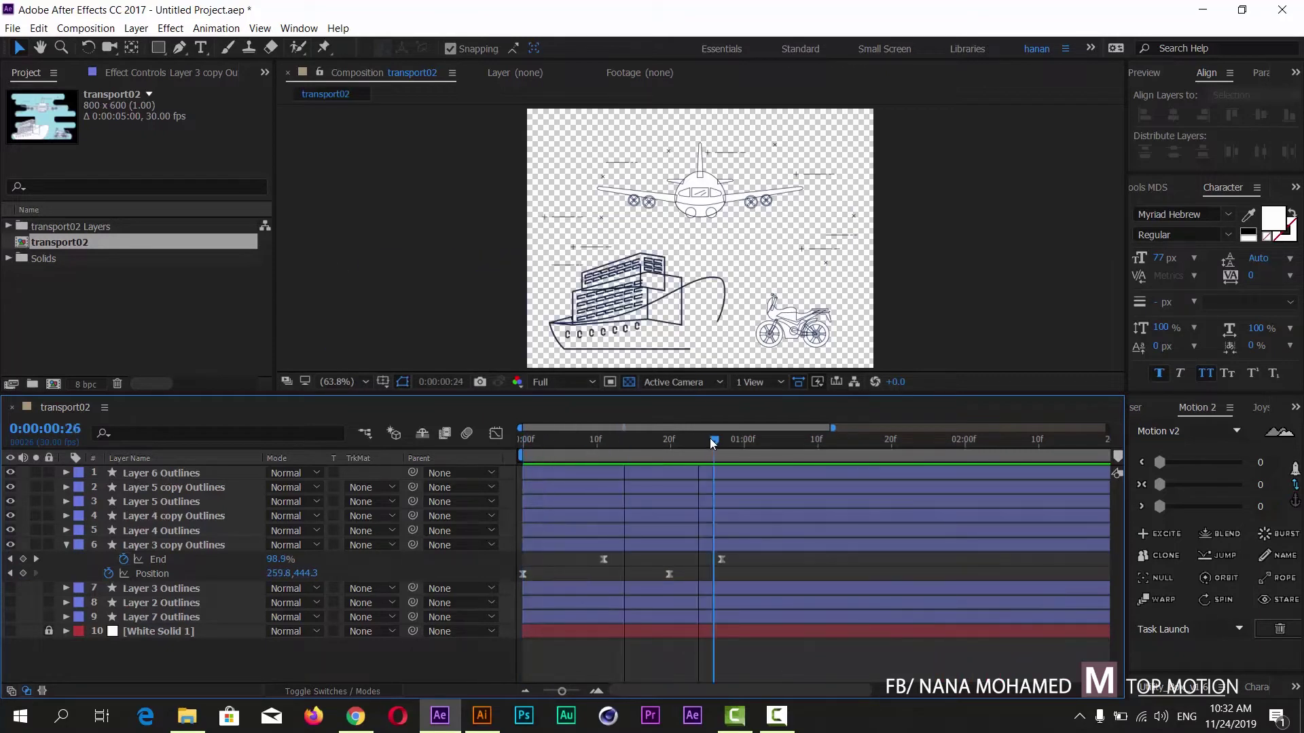
{"action": "left_click", "coordinate": [793, 333]}
{"action": "left_click", "coordinate": [842, 317]}
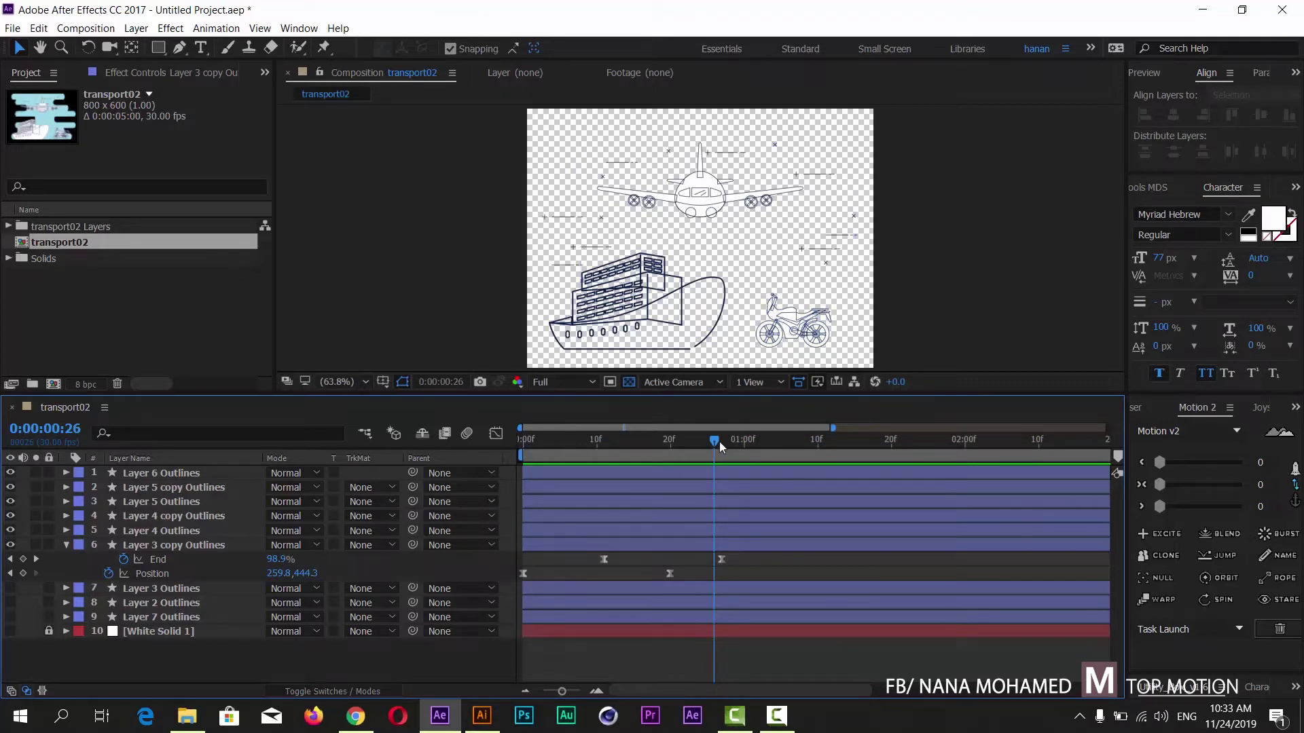
{"action": "left_click_drag", "start_coordinate": [716, 440], "coordinate": [686, 440]}
{"action": "left_click_drag", "start_coordinate": [548, 447], "coordinate": [495, 447]}
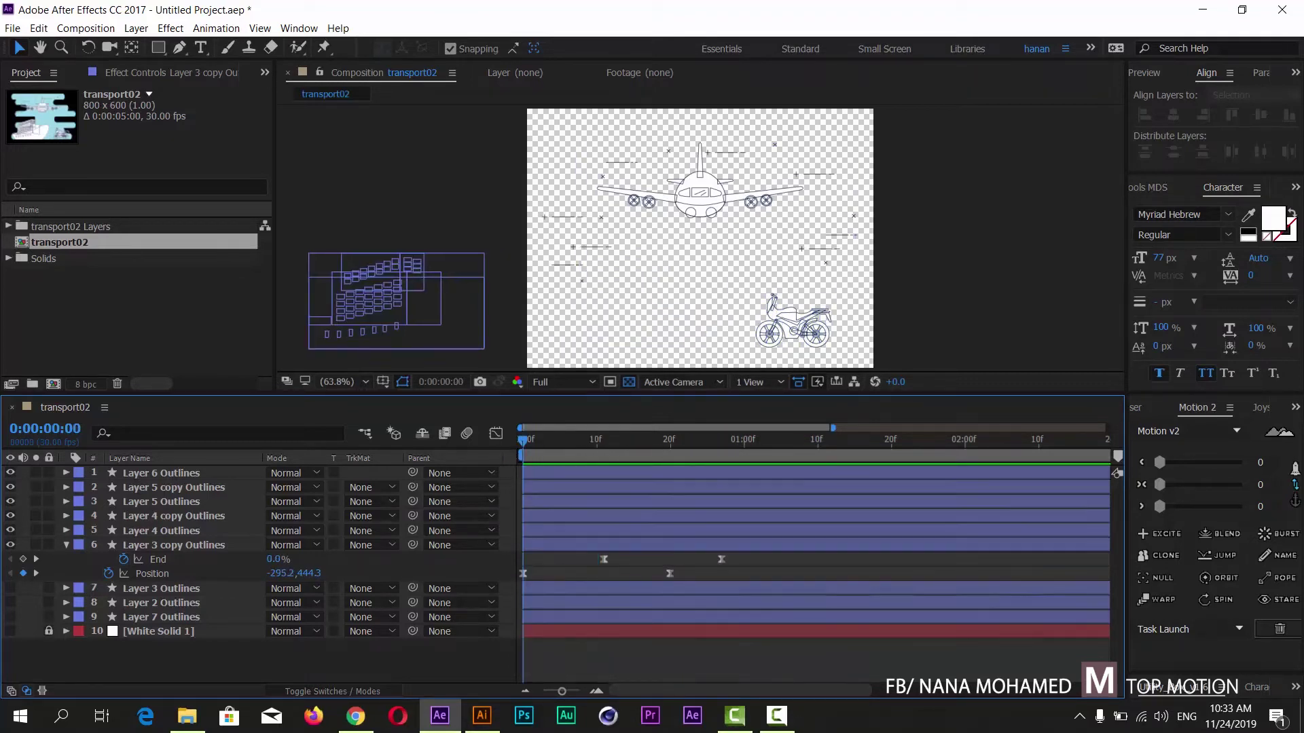
Collapse the Layer 3 copy Outlines properties, scrub to 0:00:01:02 to view the drawn ship, and deselect everything
{"action": "left_click", "coordinate": [776, 715]}
{"action": "left_click", "coordinate": [774, 718]}
{"action": "left_click", "coordinate": [64, 544]}
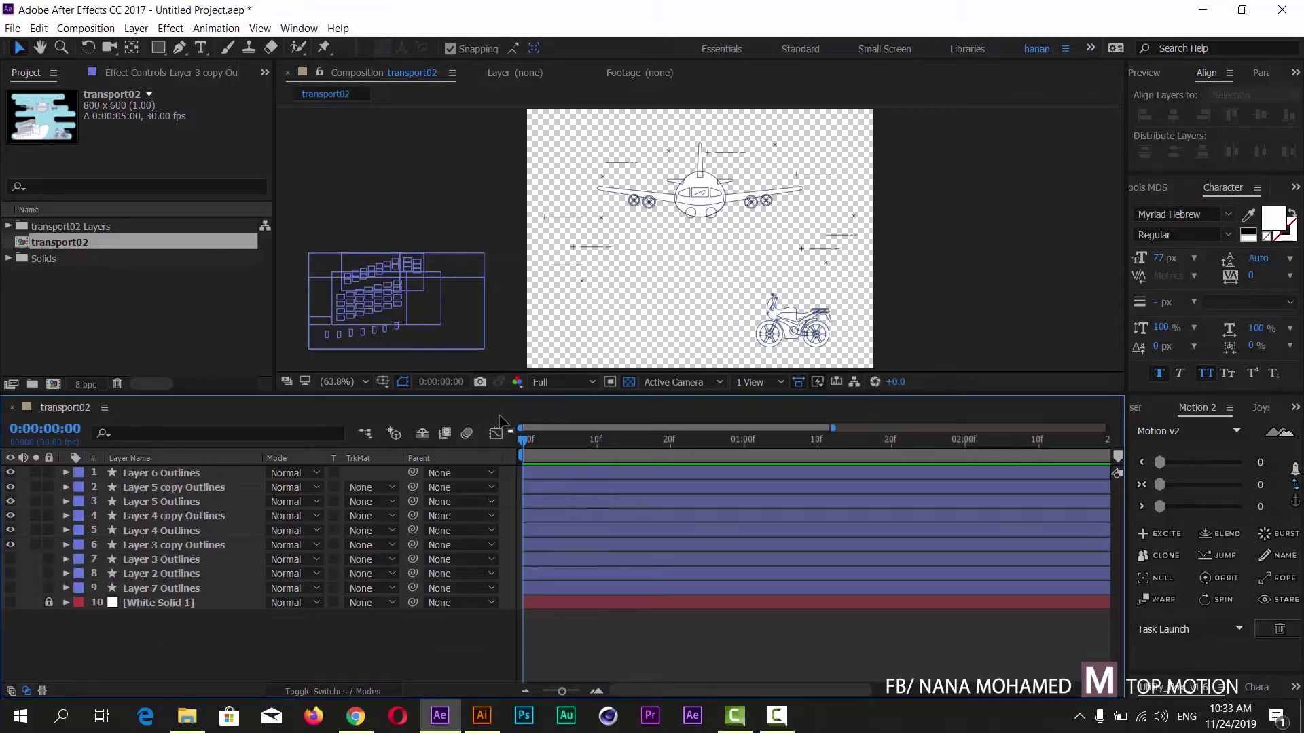
{"action": "left_click_drag", "start_coordinate": [557, 438], "coordinate": [758, 452]}
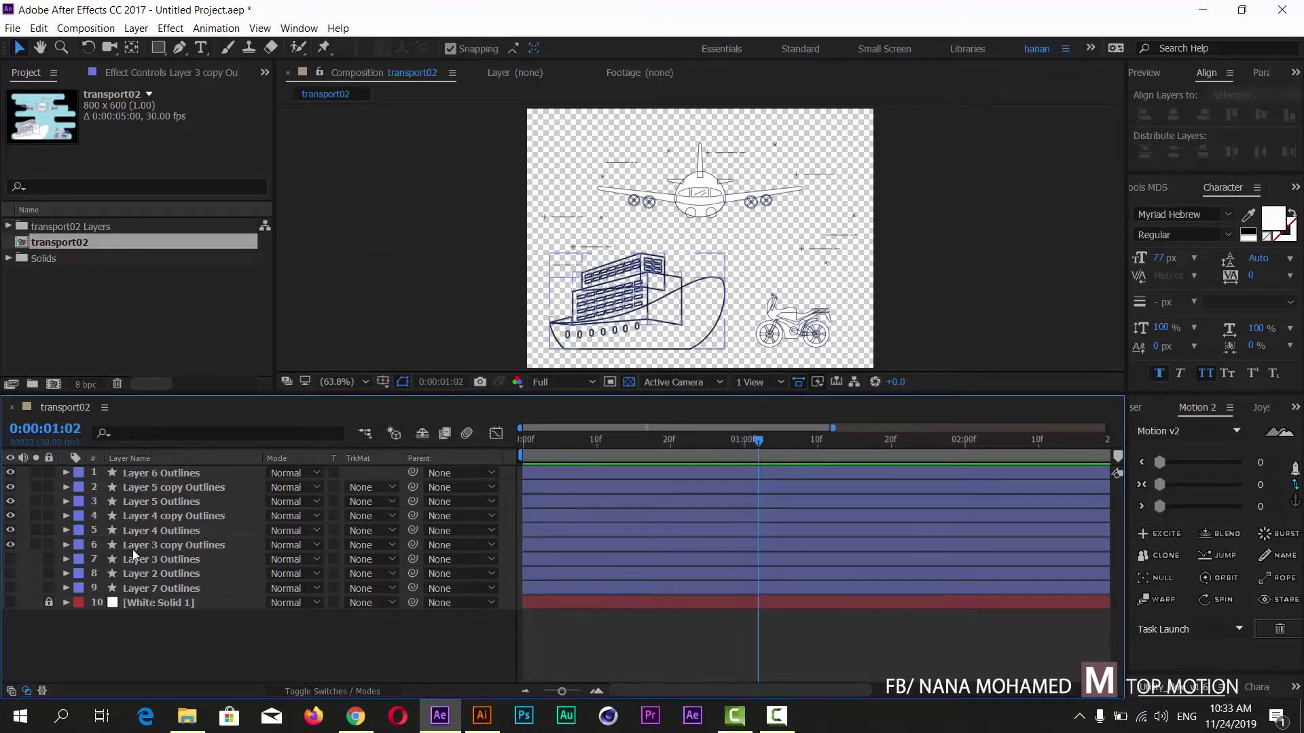
{"action": "left_click", "coordinate": [147, 673]}
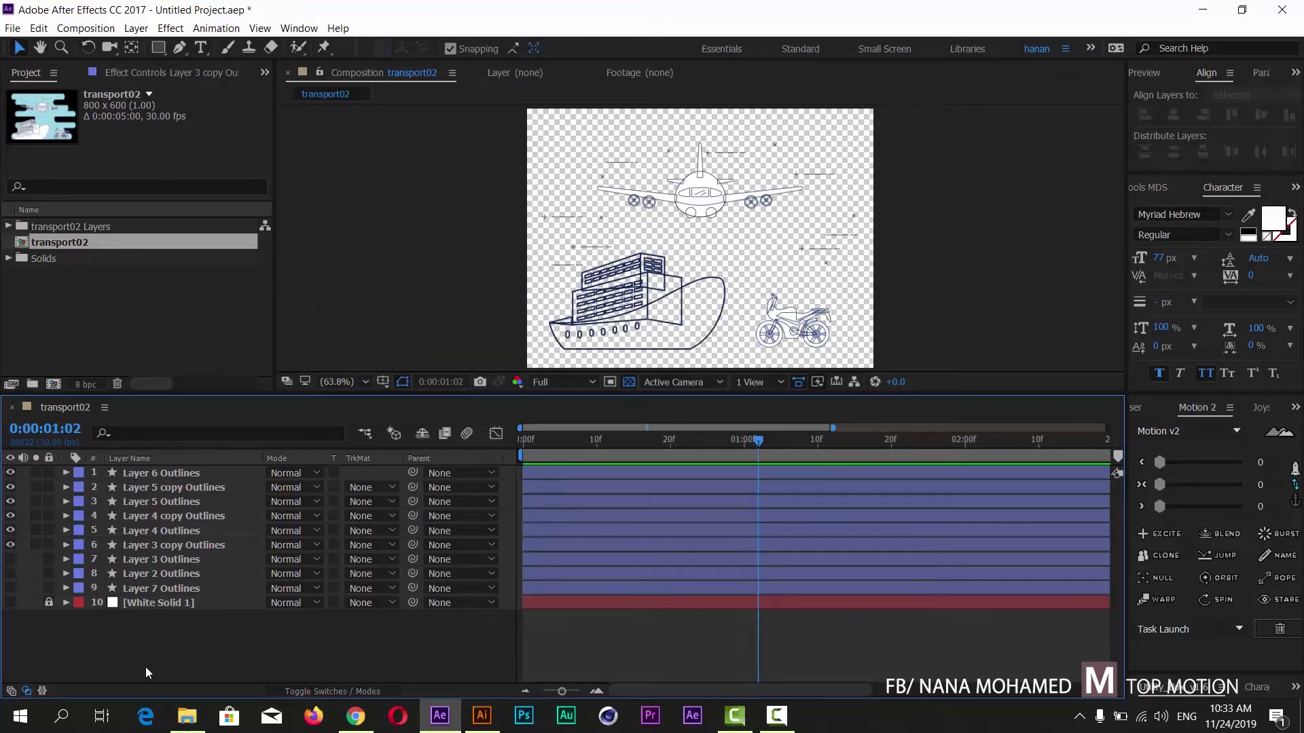
Make Layer 7 Outlines visible and hide all the layers above it so only the blue background shape shows
{"action": "left_click", "coordinate": [197, 592]}
{"action": "left_click", "coordinate": [9, 591]}
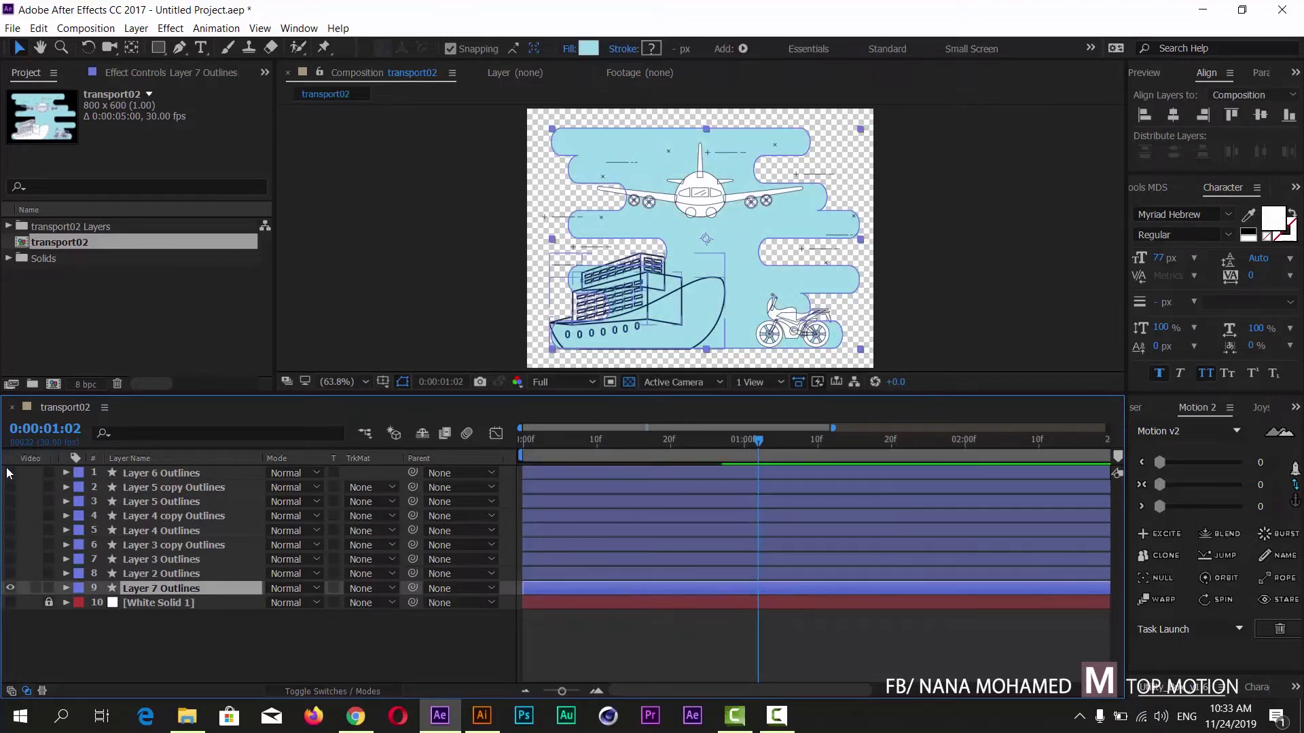
{"action": "left_click_drag", "start_coordinate": [10, 472], "coordinate": [6, 577]}
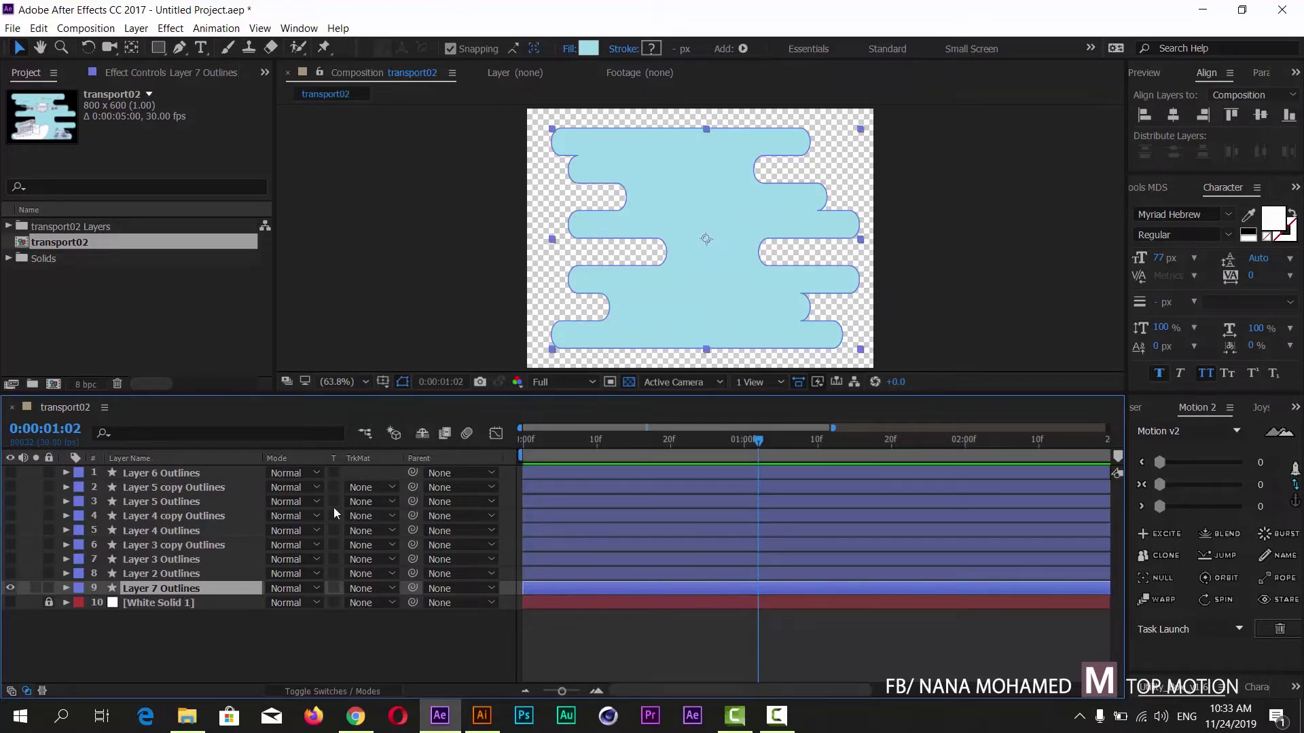
Reveal Path 1 in Group 1 of Layer 7 Outlines and set a Path keyframe at 0:00:00:00
{"action": "left_click", "coordinate": [65, 588]}
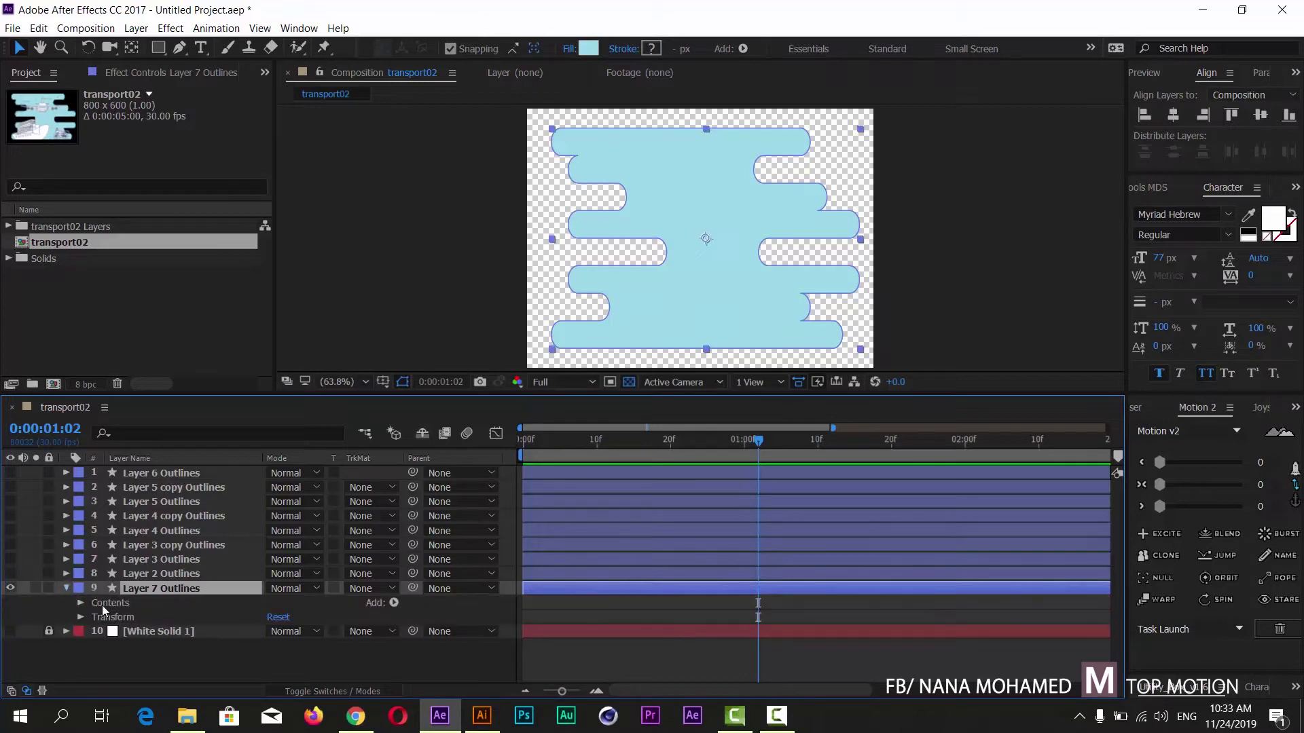
{"action": "left_click", "coordinate": [80, 602]}
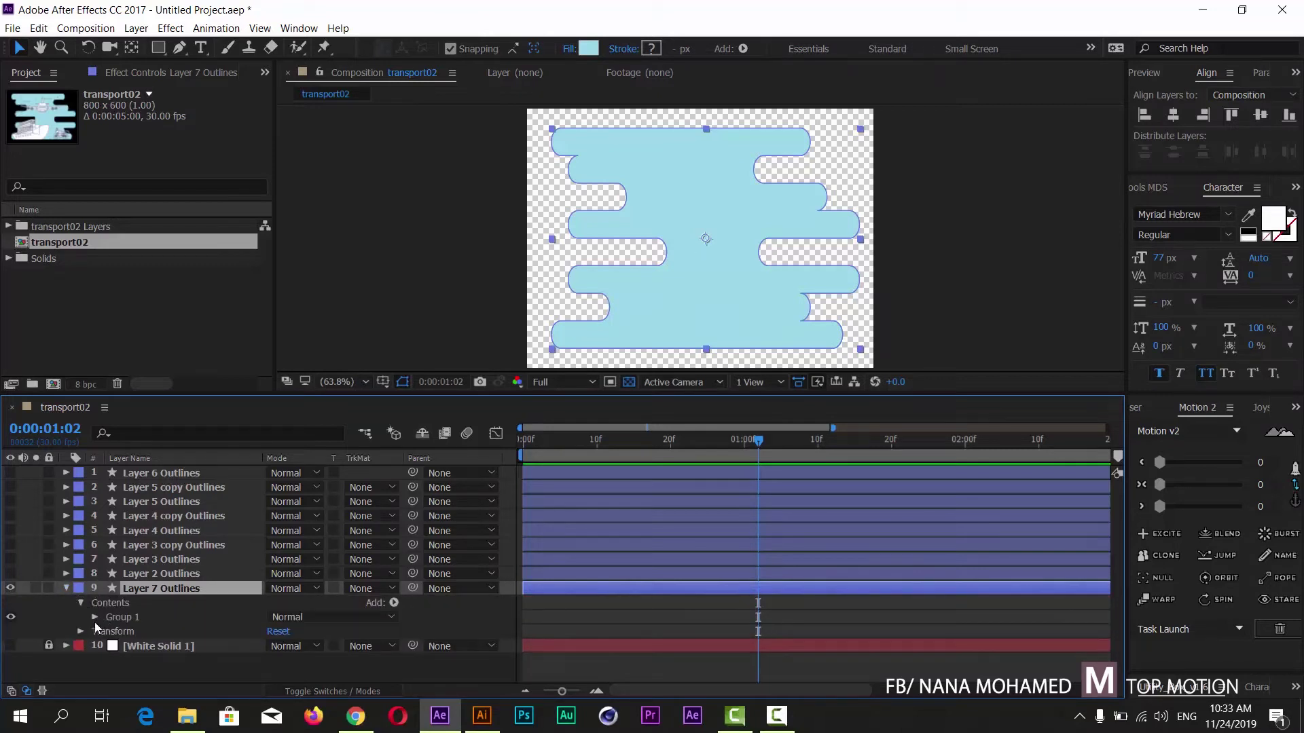
{"action": "left_click", "coordinate": [96, 618]}
{"action": "left_click", "coordinate": [109, 631]}
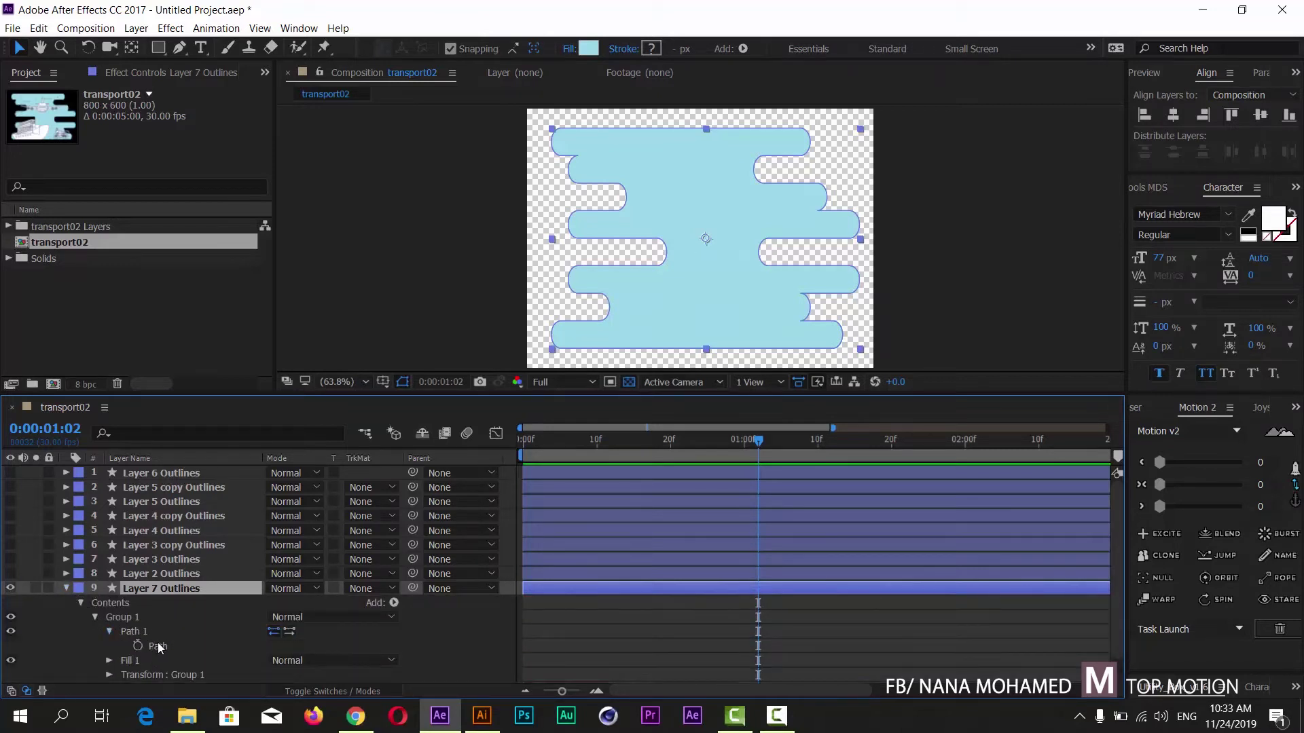
{"action": "left_click_drag", "start_coordinate": [246, 396], "coordinate": [249, 373]}
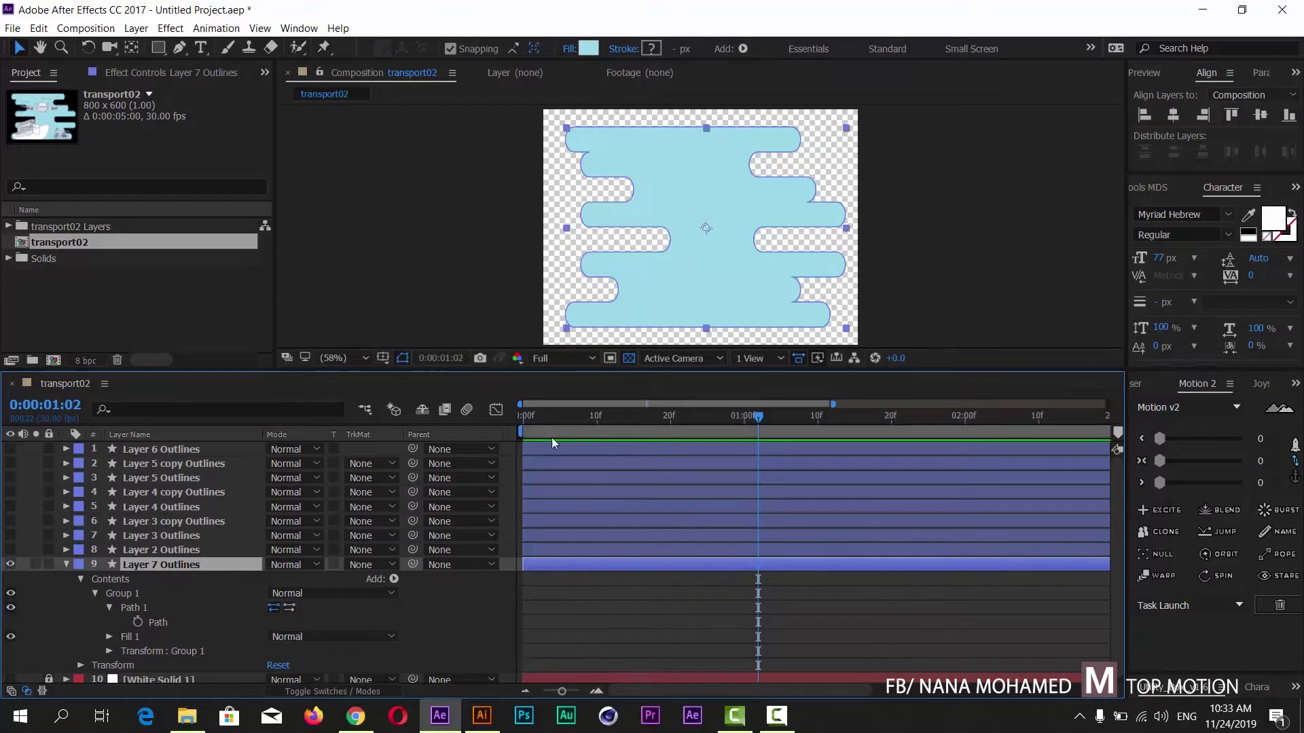
{"action": "left_click", "coordinate": [522, 427]}
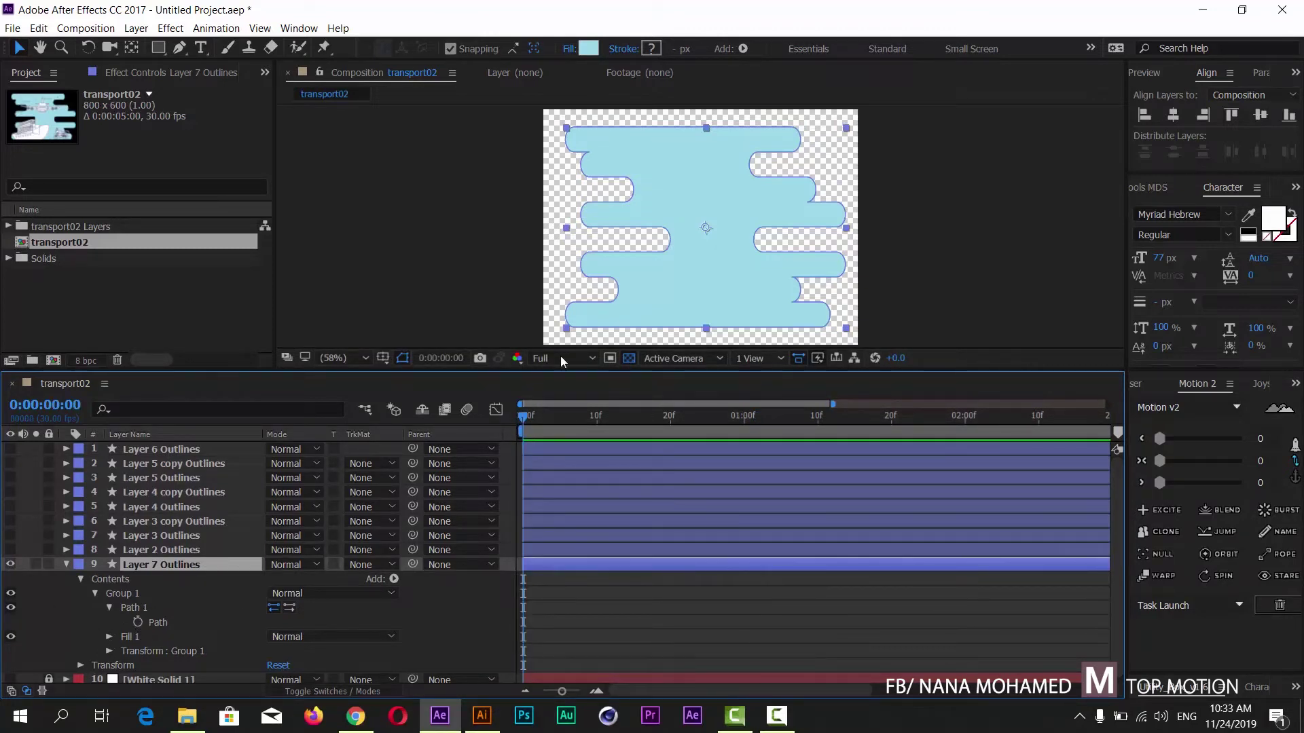
{"action": "left_click", "coordinate": [138, 622]}
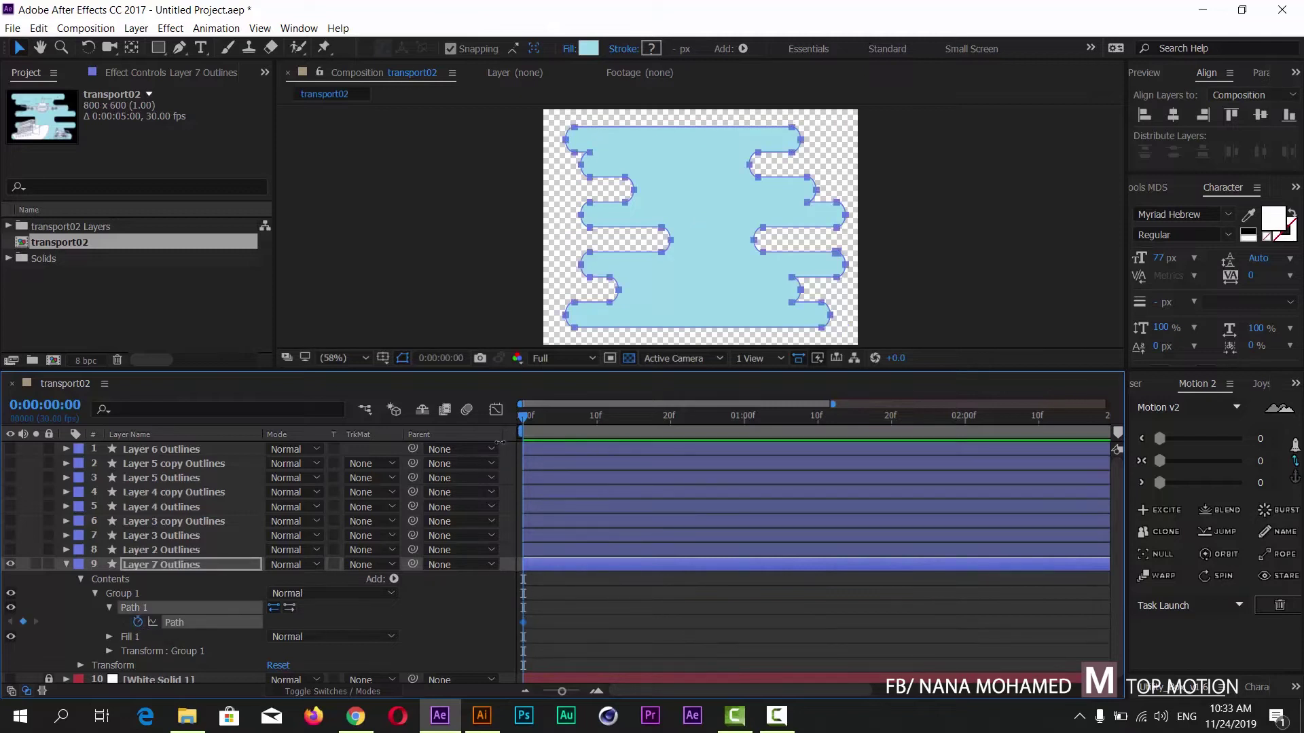
At 0:00:00:10, move the inner end of the background shape's middle-left notch left to shorten it
{"action": "left_click_drag", "start_coordinate": [527, 417], "coordinate": [596, 416]}
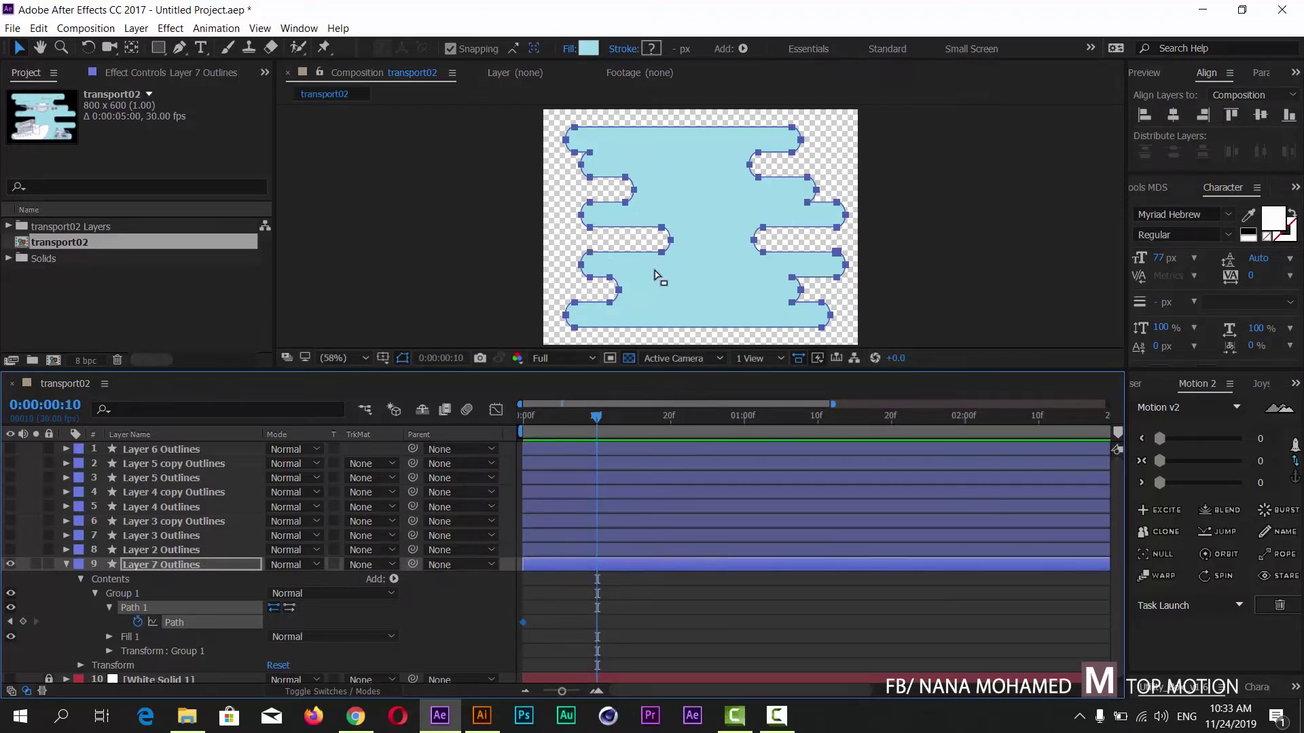
{"action": "left_click_drag", "start_coordinate": [690, 221], "coordinate": [656, 277]}
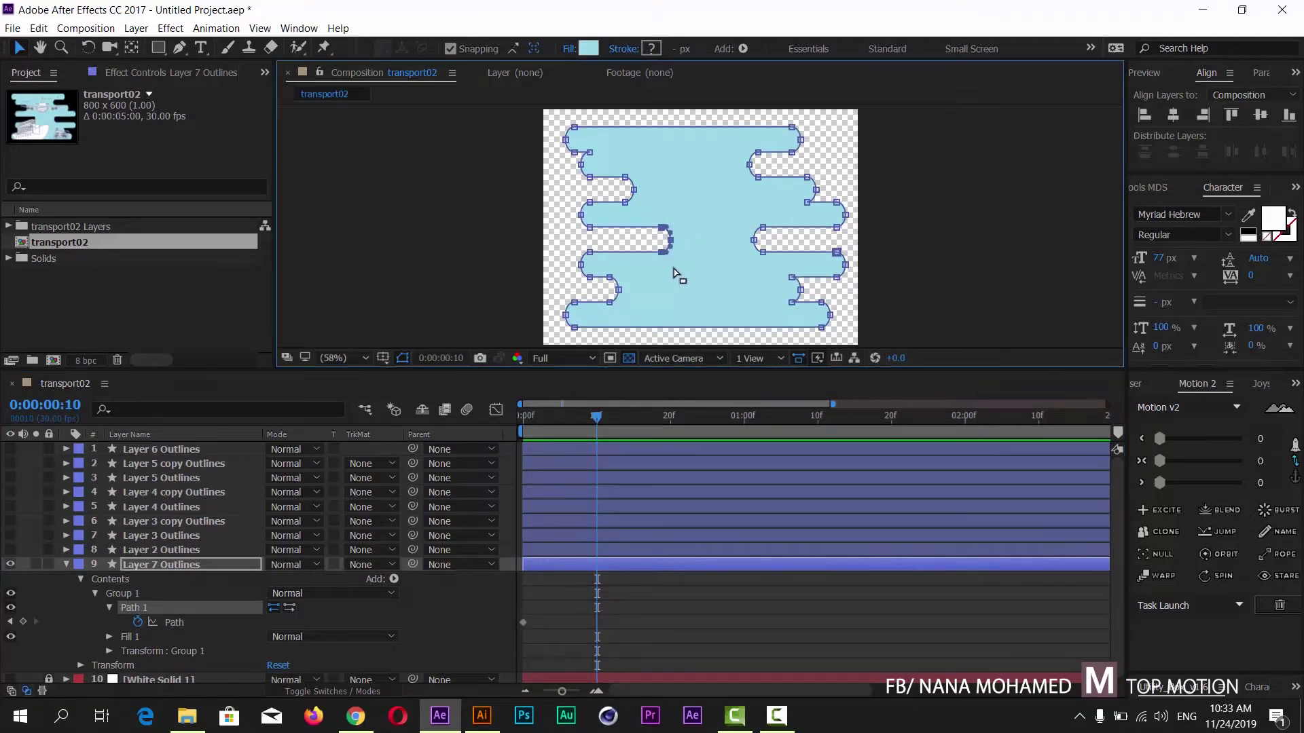
{"action": "key", "text": "shift+Left"}
{"action": "key", "text": "shift+Left"}
{"action": "key", "text": "shift+Left"}
{"action": "key", "text": "shift+Left"}
{"action": "key", "text": "shift+Left"}
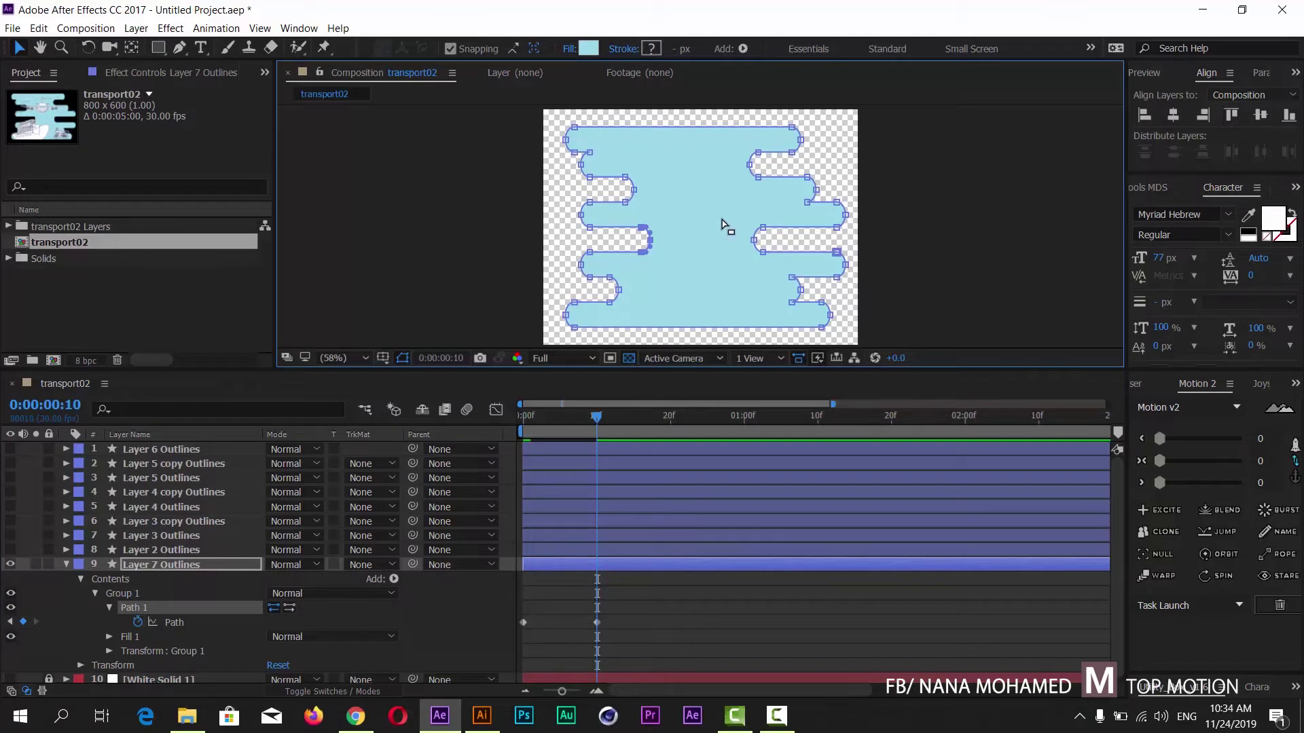
At frame 10, move the inner end of the background shape's middle-right notch left to deepen it
{"action": "left_click_drag", "start_coordinate": [744, 219], "coordinate": [770, 255]}
{"action": "key", "text": "shift+Left"}
{"action": "key", "text": "shift+Left"}
{"action": "key", "text": "shift+Left"}
{"action": "key", "text": "shift+Left"}
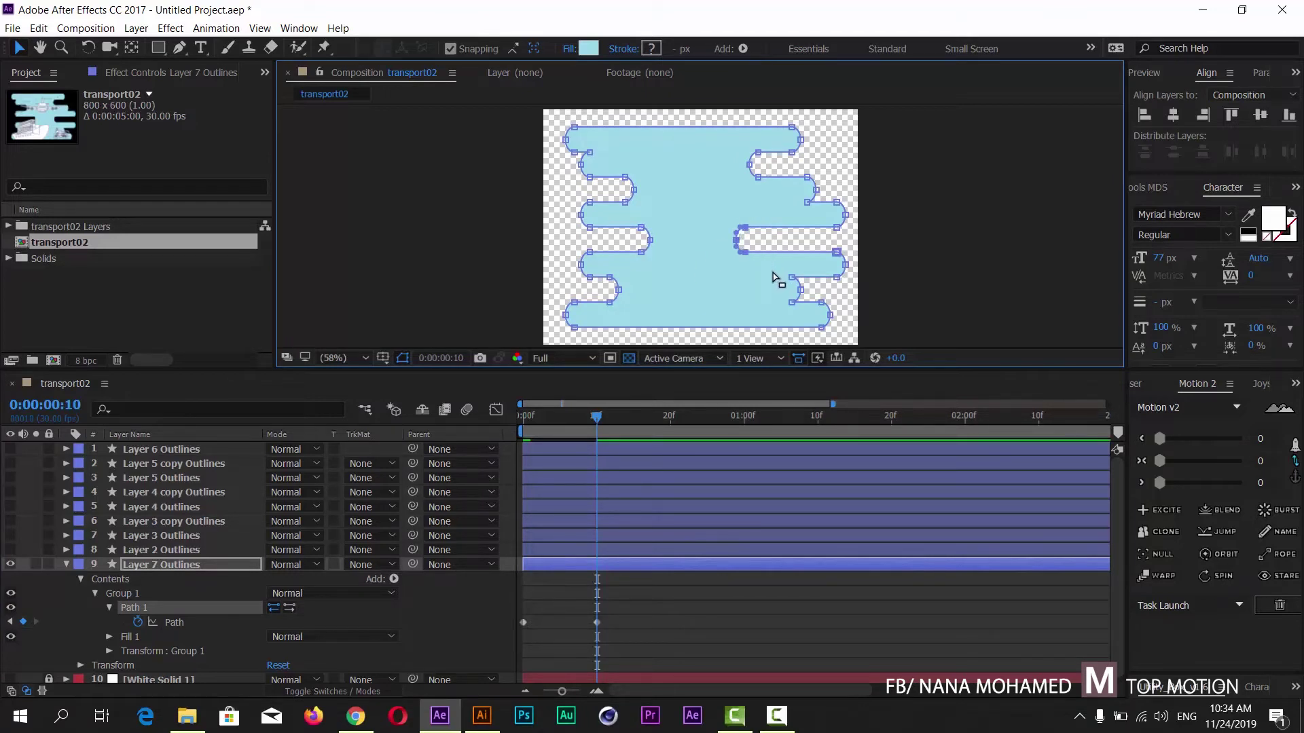
At frame 10, move the inner ends of the background shape's upper-left and upper-right notches to the left
{"action": "left_click_drag", "start_coordinate": [657, 174], "coordinate": [611, 216]}
{"action": "key", "text": "shift+Left"}
{"action": "key", "text": "shift+Left"}
{"action": "key", "text": "shift+Left"}
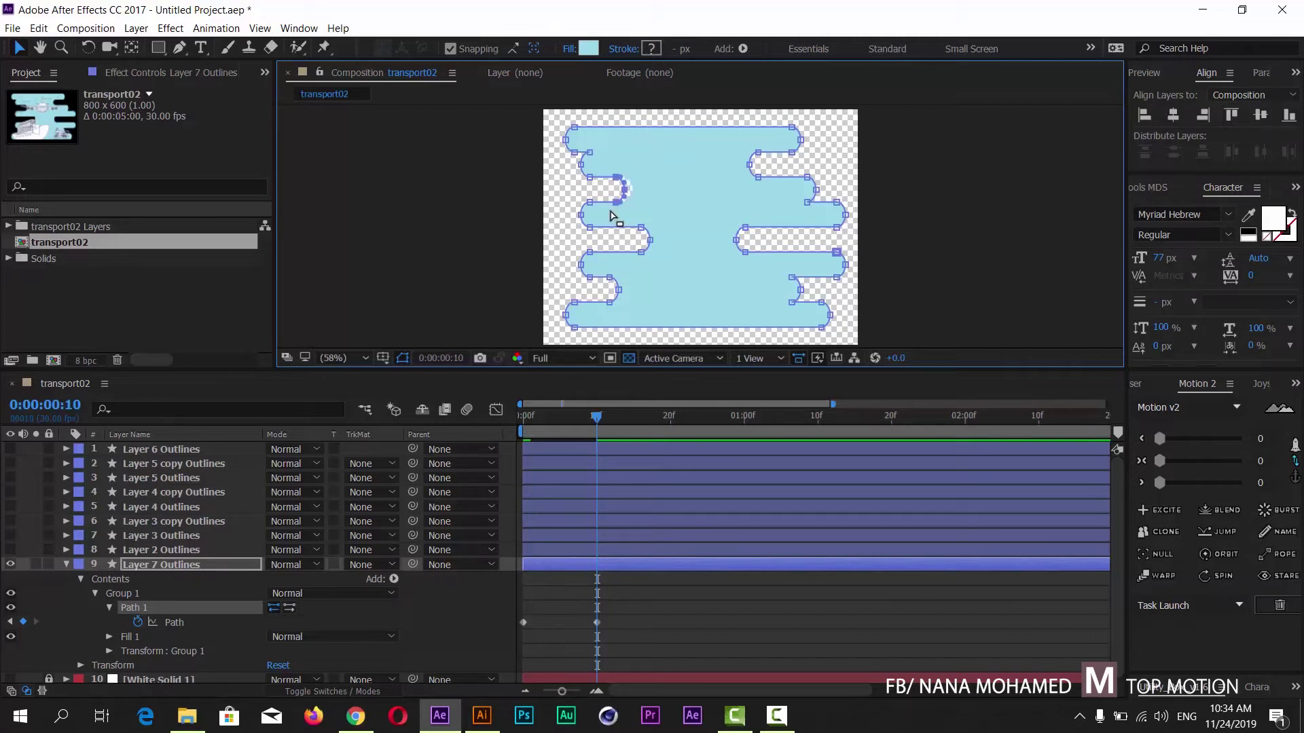
{"action": "left_click_drag", "start_coordinate": [732, 151], "coordinate": [776, 193]}
{"action": "key", "text": "shift+Left"}
{"action": "key", "text": "shift+Left"}
{"action": "key", "text": "shift+Left"}
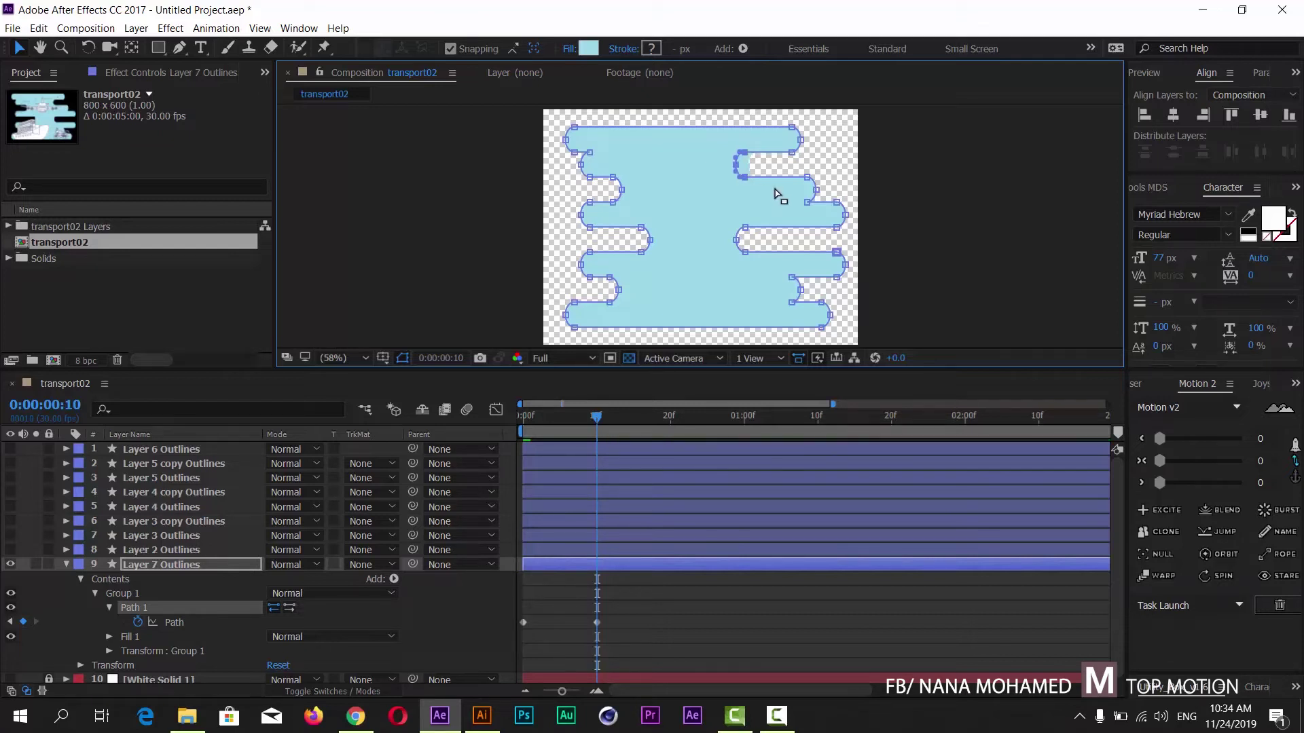
At frame 10, move the background shape's lower-left notch slightly left and its lower-right notch further left
{"action": "left_click_drag", "start_coordinate": [642, 274], "coordinate": [601, 316]}
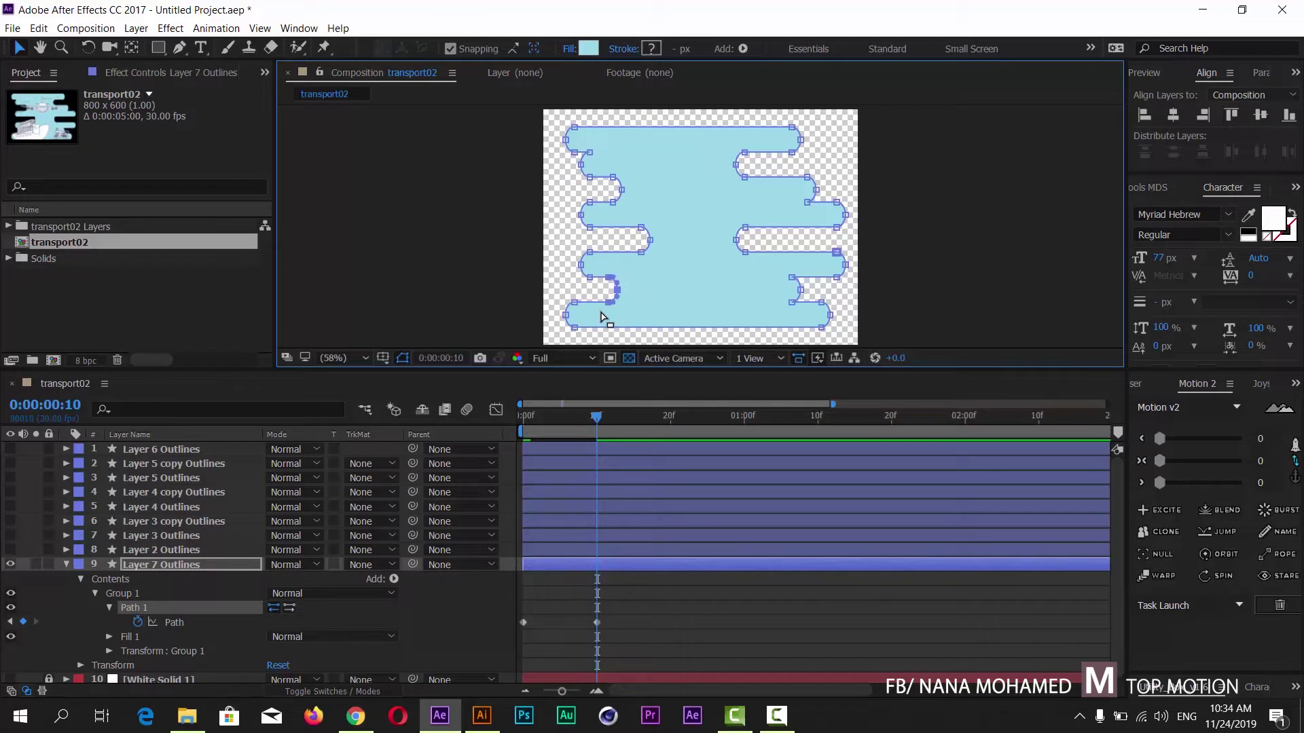
{"action": "key", "text": "shift+Left"}
{"action": "key", "text": "shift+Left"}
{"action": "left_click_drag", "start_coordinate": [783, 277], "coordinate": [810, 317]}
{"action": "key", "text": "shift+Left"}
{"action": "key", "text": "shift+Left"}
{"action": "key", "text": "shift+Left"}
{"action": "key", "text": "shift+Left"}
{"action": "key", "text": "shift+Left"}
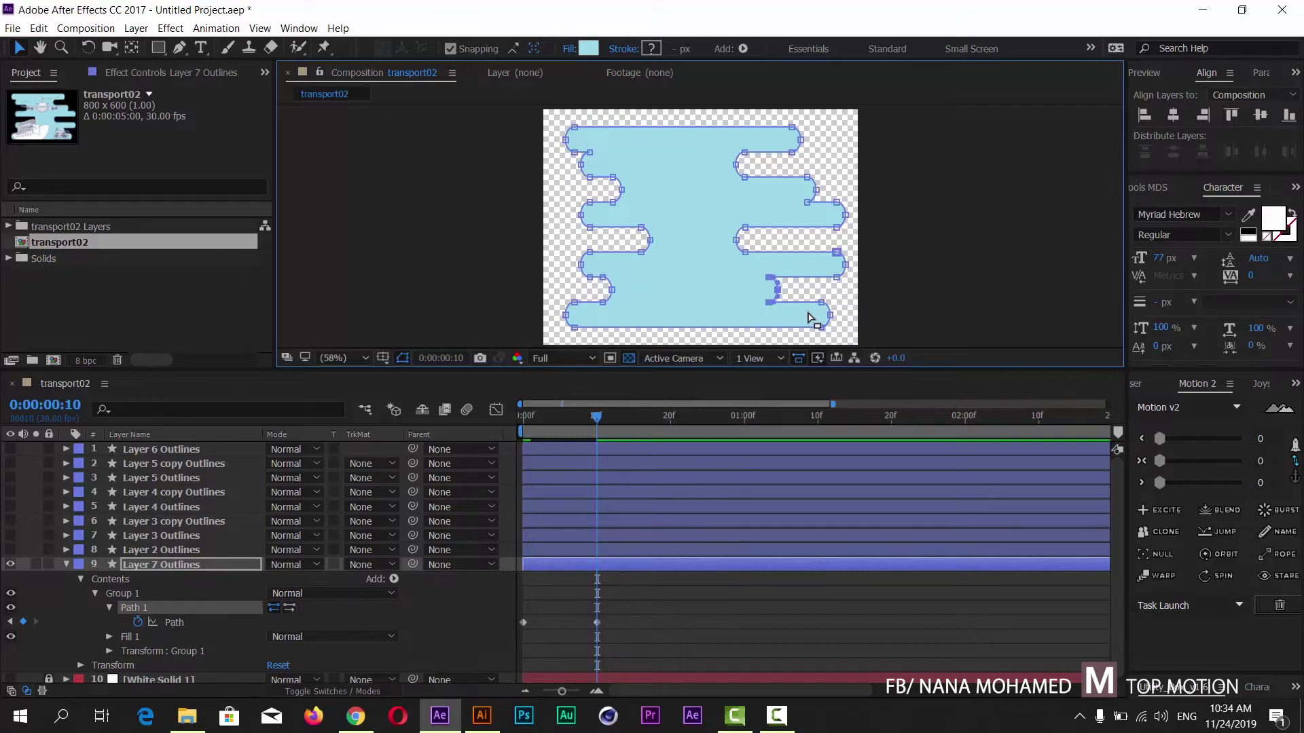
Copy the first Path keyframe of Layer 7 Outlines to 0:00:00:20
{"action": "left_click_drag", "start_coordinate": [601, 417], "coordinate": [671, 415]}
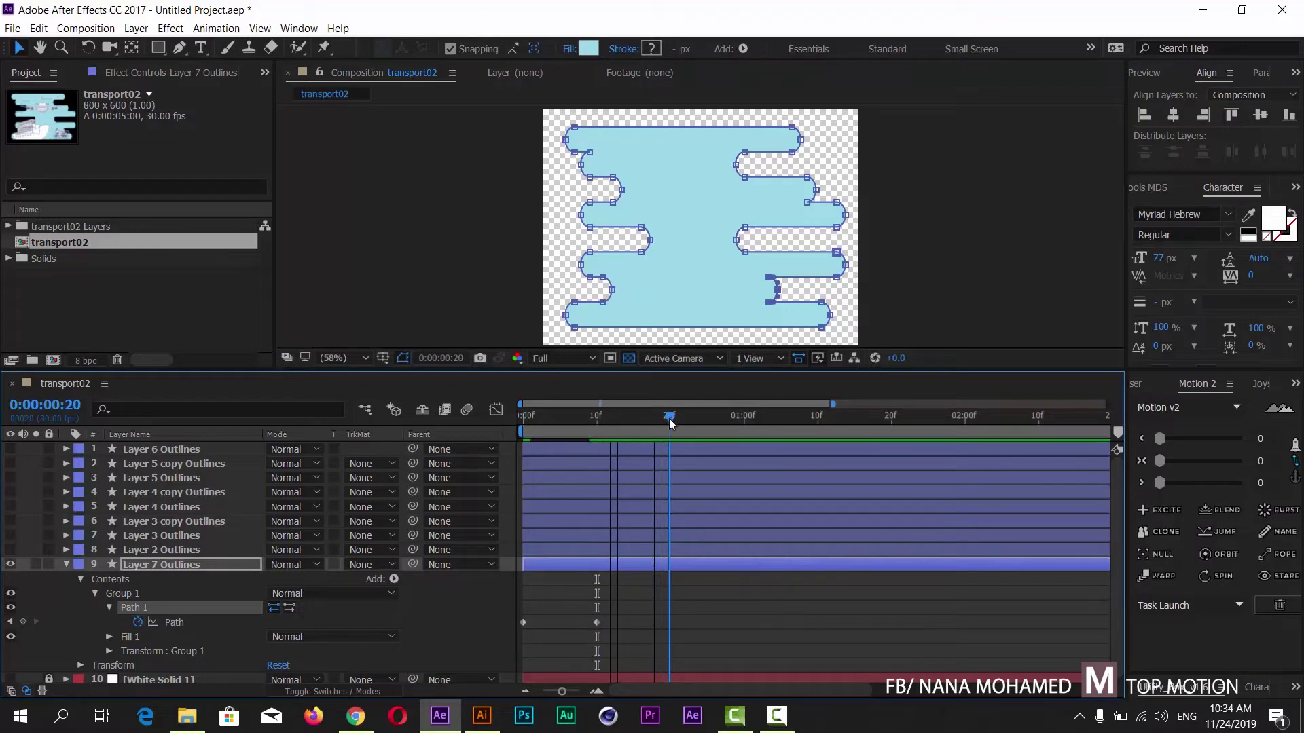
{"action": "left_click_drag", "start_coordinate": [547, 619], "coordinate": [519, 633]}
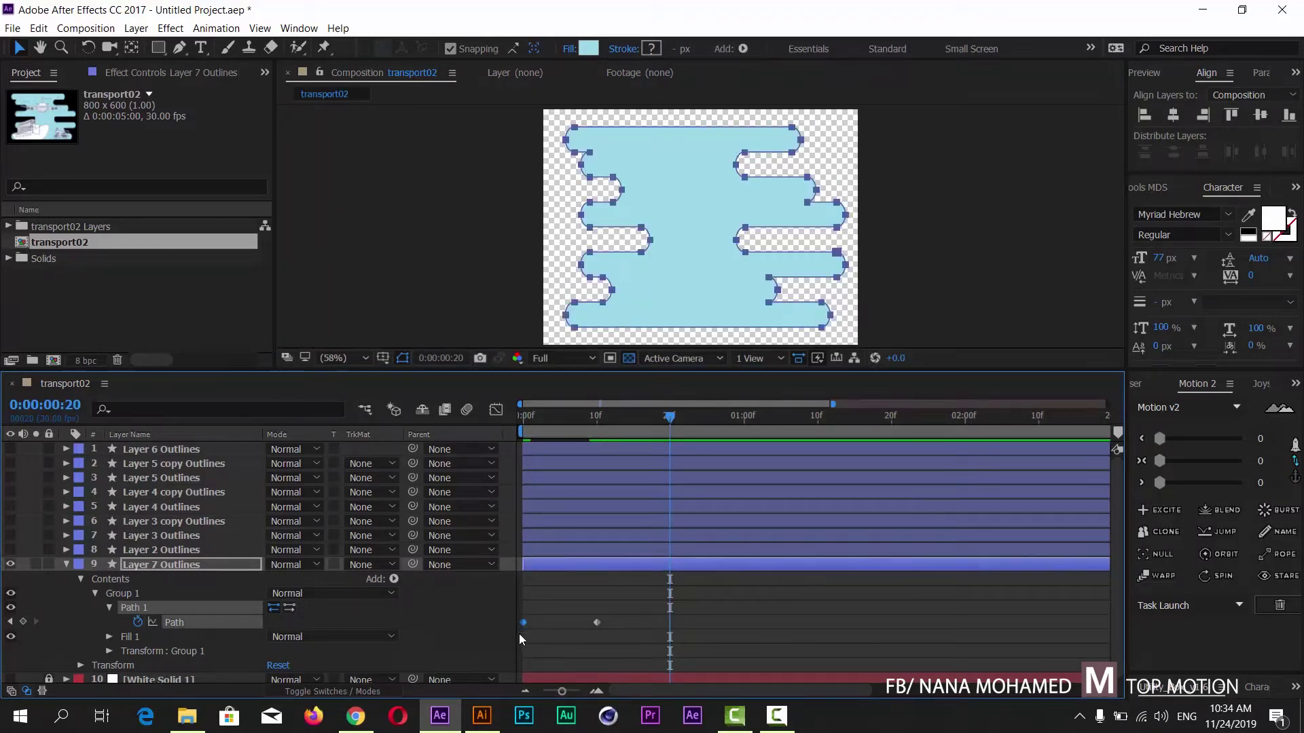
{"action": "key", "text": "ctrl+v"}
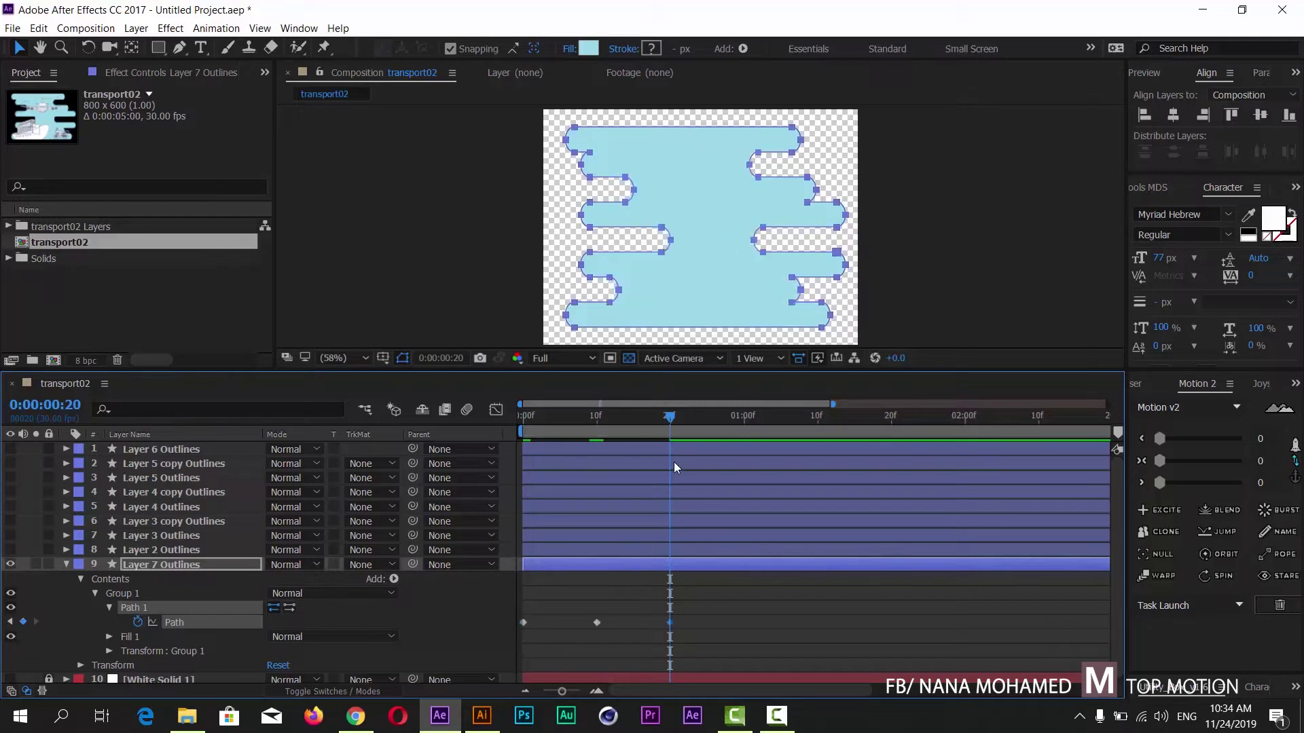
Preview the background shape's path animation from 0:00:00:00
{"action": "left_click_drag", "start_coordinate": [617, 417], "coordinate": [499, 417]}
{"action": "left_click", "coordinate": [401, 283]}
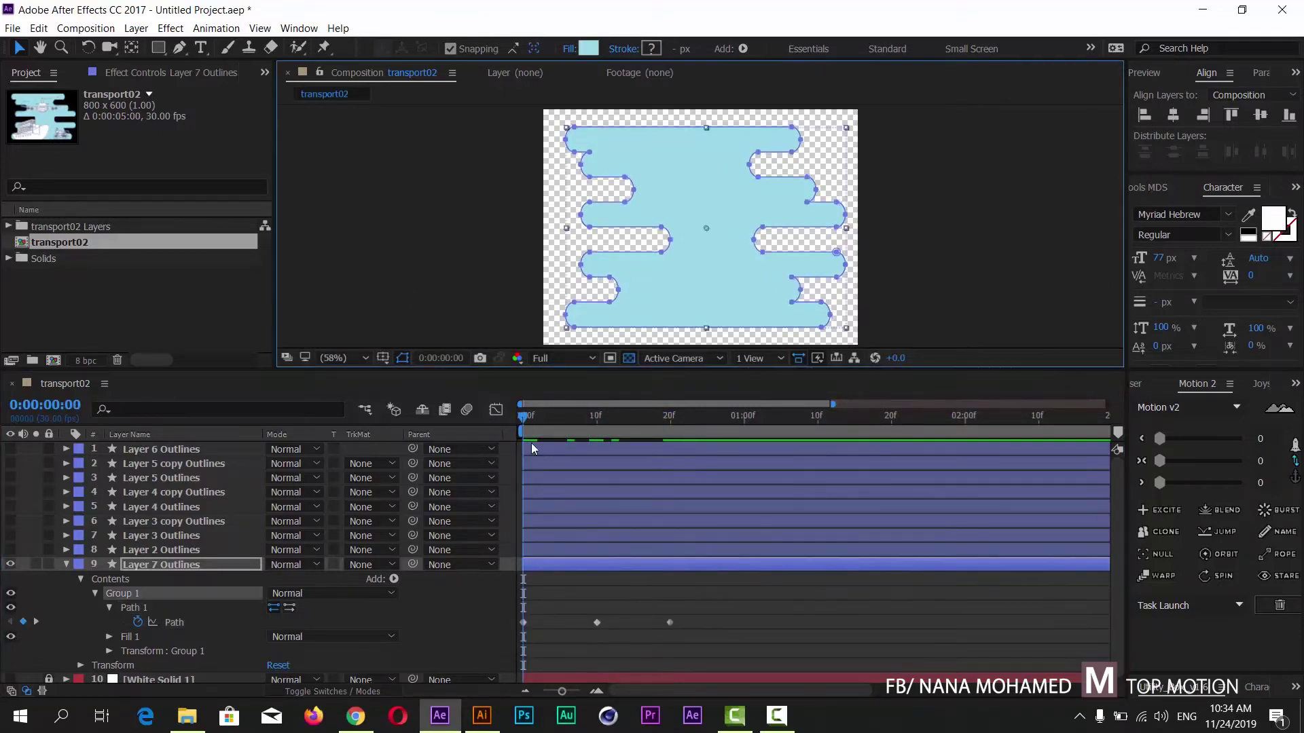
{"action": "key", "text": "space"}
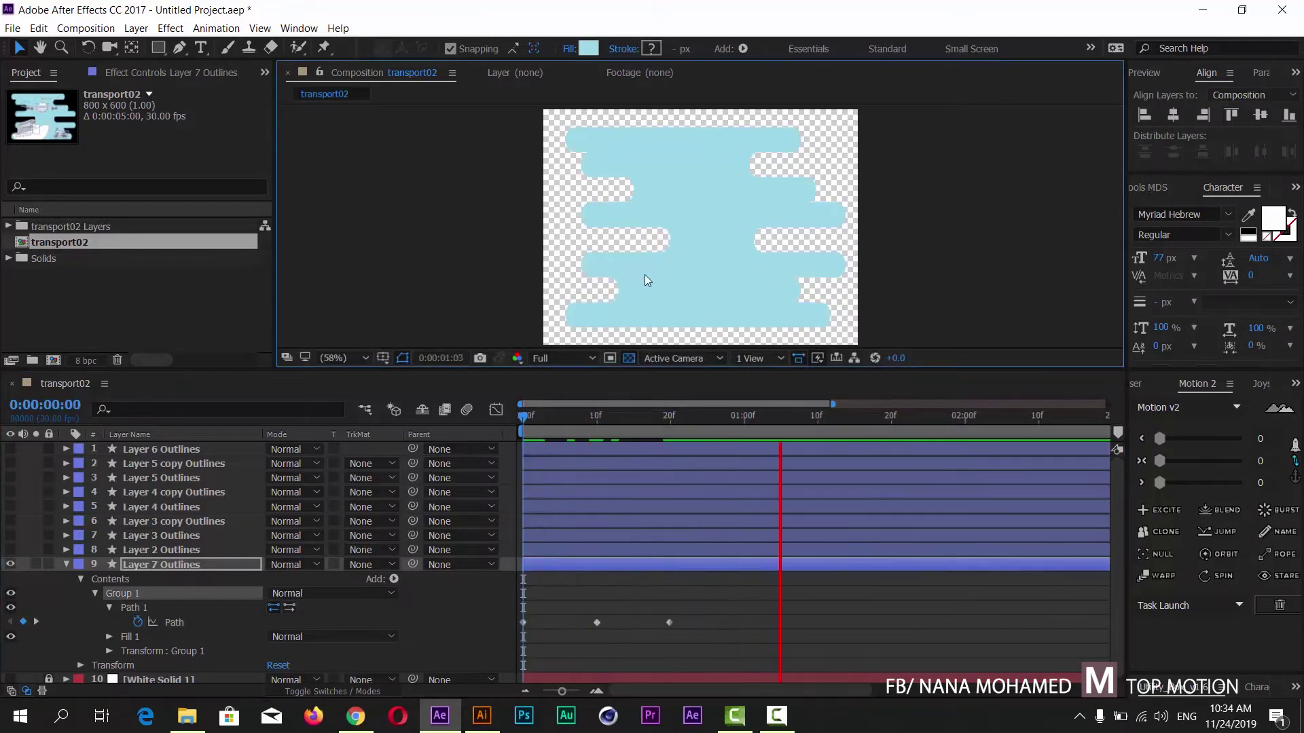
{"action": "key", "text": "space"}
At the 0:00:00:20 Path keyframe, move the end of the background shape's top-right lobe left
{"action": "left_click_drag", "start_coordinate": [506, 424], "coordinate": [671, 426]}
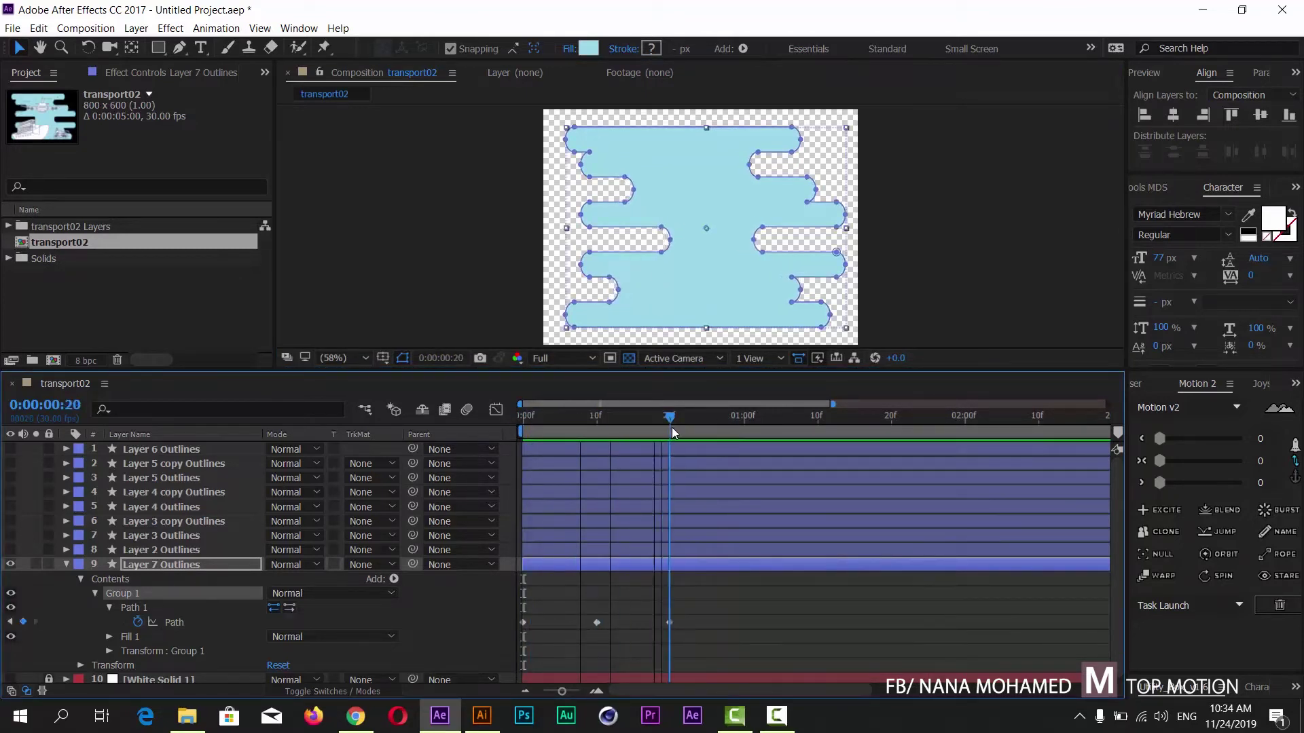
{"action": "left_click", "coordinate": [669, 622]}
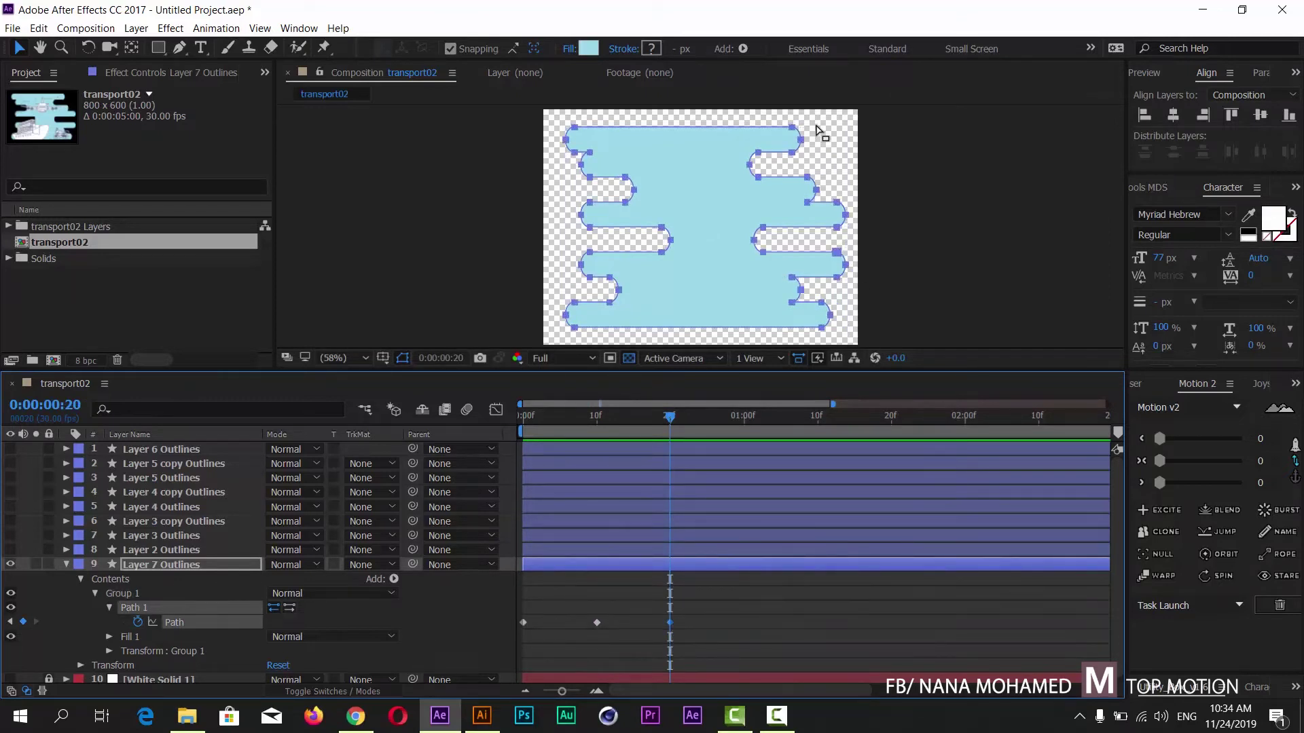
{"action": "left_click_drag", "start_coordinate": [814, 124], "coordinate": [813, 158]}
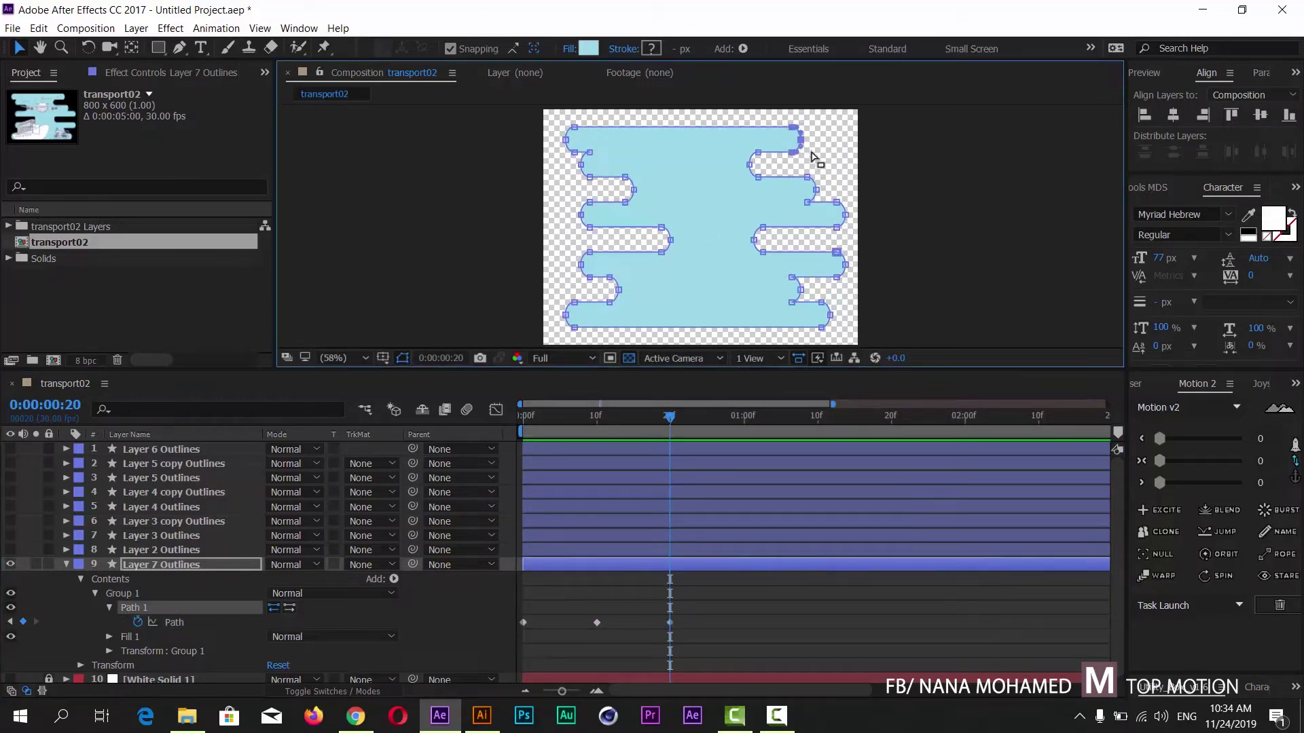
{"action": "key", "text": "shift+Left"}
{"action": "key", "text": "shift+Left"}
{"action": "key", "text": "shift+Left"}
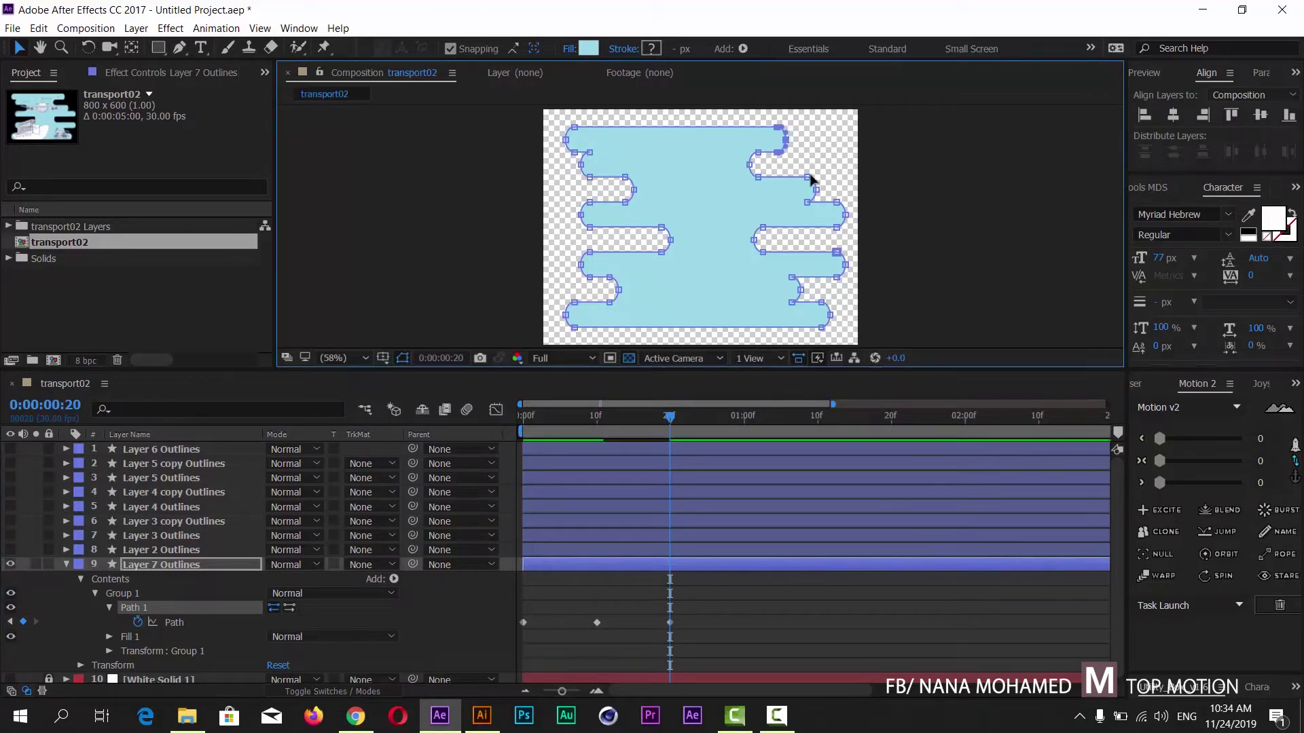
At frame 20, move the ends of the two right-hand lobes just above the middle notch to the left
{"action": "left_click_drag", "start_coordinate": [793, 165], "coordinate": [860, 242]}
{"action": "key", "text": "Left"}
{"action": "key", "text": "Left"}
{"action": "key", "text": "Left"}
{"action": "key", "text": "Left"}
{"action": "key", "text": "Left"}
{"action": "key", "text": "Left"}
{"action": "key", "text": "Left"}
{"action": "key", "text": "Left"}
{"action": "key", "text": "Left"}
{"action": "key", "text": "Left"}
{"action": "key", "text": "Left"}
{"action": "key", "text": "Left"}
{"action": "key", "text": "Left"}
{"action": "key", "text": "Left"}
{"action": "key", "text": "Left"}
{"action": "key", "text": "Left"}
{"action": "key", "text": "Left"}
{"action": "key", "text": "Left"}
{"action": "key", "text": "Left"}
{"action": "key", "text": "Left"}
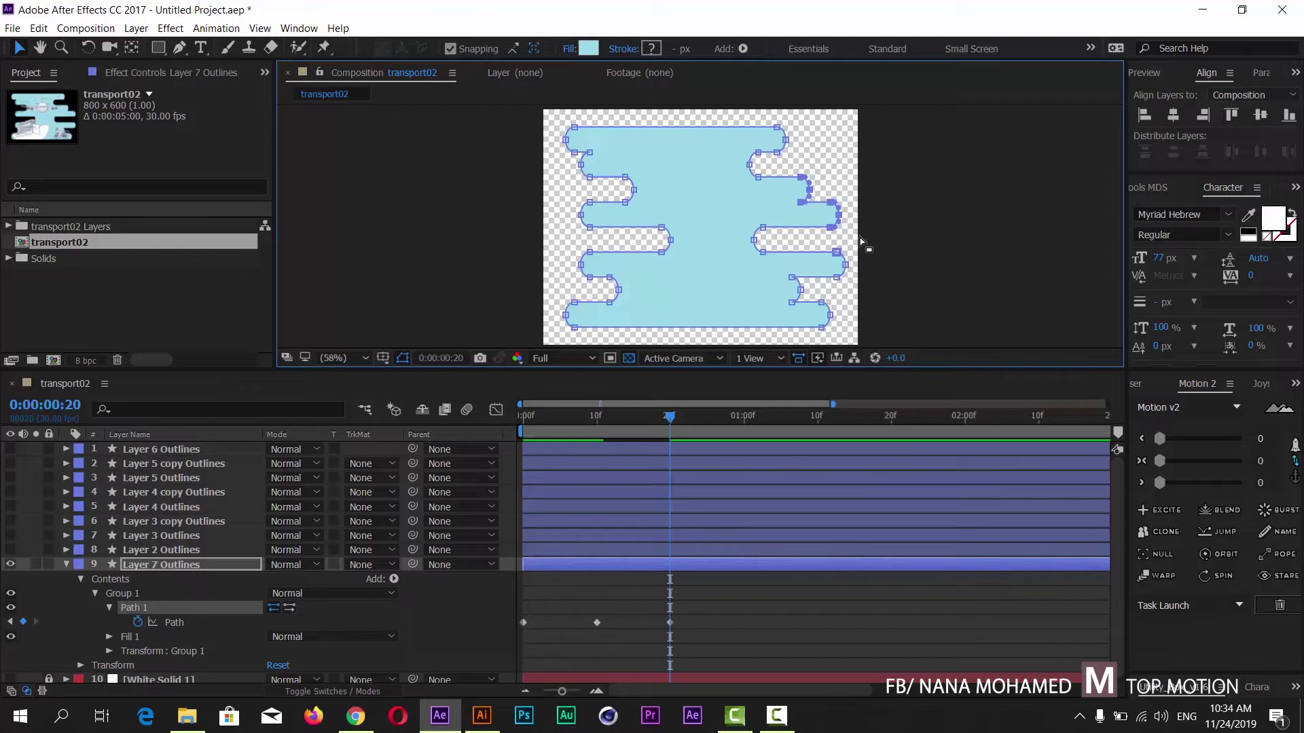
{"action": "key", "text": "Left"}
{"action": "key", "text": "Left"}
{"action": "key", "text": "Left"}
{"action": "key", "text": "Left"}
{"action": "key", "text": "Left"}
{"action": "key", "text": "Left"}
{"action": "key", "text": "Left"}
{"action": "key", "text": "Left"}
{"action": "key", "text": "Left"}
{"action": "key", "text": "Left"}
{"action": "key", "text": "Left"}
{"action": "key", "text": "Left"}
{"action": "key", "text": "Left"}
{"action": "key", "text": "Left"}
{"action": "key", "text": "Left"}
{"action": "key", "text": "Left"}
{"action": "key", "text": "Left"}
{"action": "key", "text": "Left"}
{"action": "key", "text": "Left"}
{"action": "key", "text": "Left"}
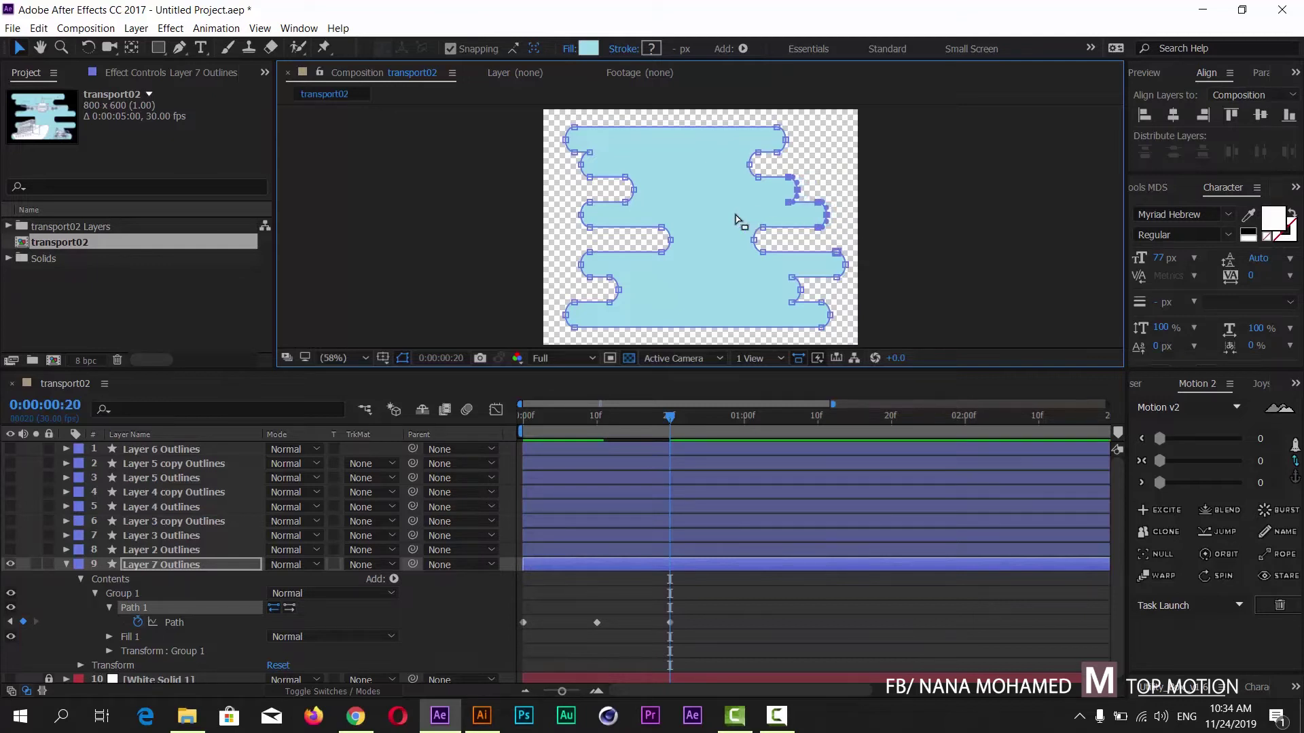
At frame 20, move the inner end of the background shape's middle-right notch left to deepen it
{"action": "left_click_drag", "start_coordinate": [774, 260], "coordinate": [777, 262]}
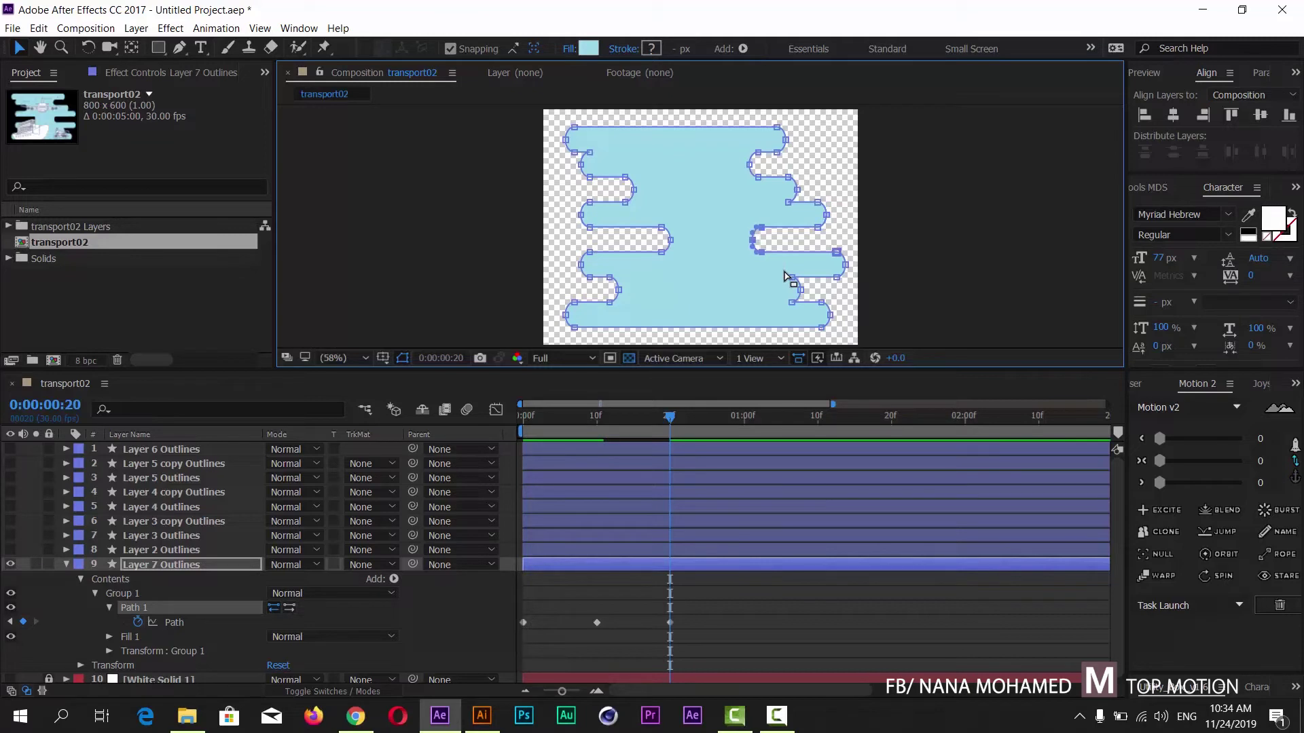
{"action": "key", "text": "Left"}
{"action": "key", "text": "Left"}
{"action": "key", "text": "Left"}
{"action": "key", "text": "Left"}
{"action": "key", "text": "Left"}
{"action": "key", "text": "Left"}
{"action": "key", "text": "Left"}
{"action": "key", "text": "Left"}
{"action": "key", "text": "Left"}
{"action": "key", "text": "Left"}
{"action": "key", "text": "Left"}
{"action": "key", "text": "Left"}
{"action": "key", "text": "Left"}
{"action": "key", "text": "Left"}
{"action": "key", "text": "Left"}
{"action": "key", "text": "Left"}
{"action": "key", "text": "Left"}
{"action": "key", "text": "Left"}
{"action": "key", "text": "Left"}
{"action": "key", "text": "Left"}
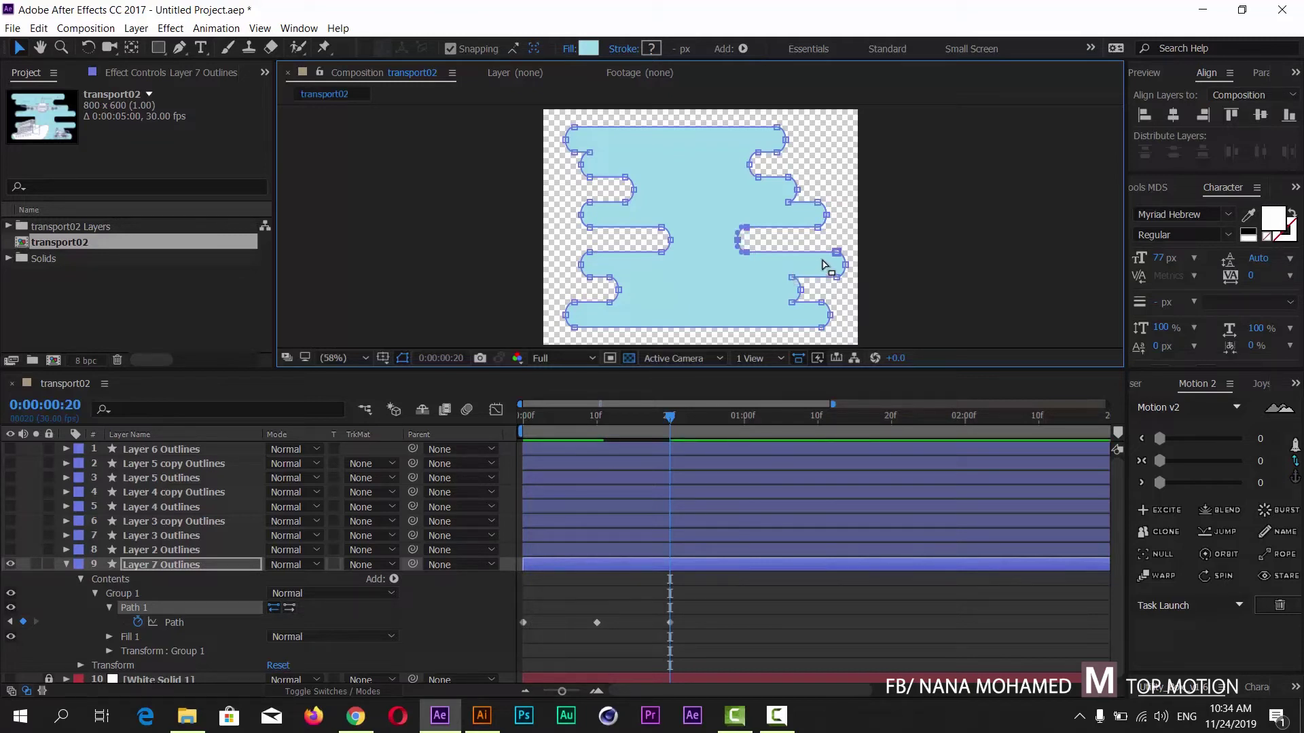
At frame 20, move the end of the right-hand lobe just below the middle notch left
{"action": "left_click_drag", "start_coordinate": [830, 246], "coordinate": [851, 294]}
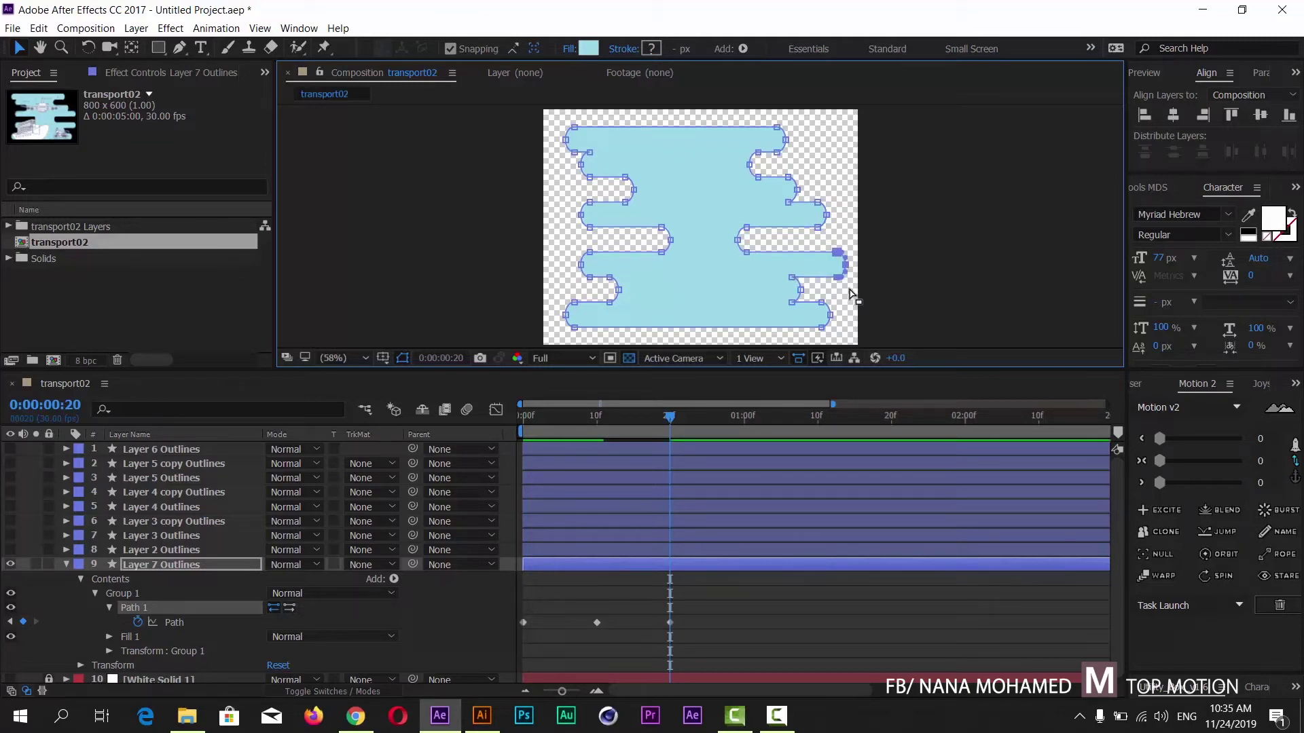
{"action": "key", "text": "Left"}
{"action": "key", "text": "Left"}
{"action": "key", "text": "Left"}
{"action": "key", "text": "Left"}
{"action": "key", "text": "Left"}
{"action": "key", "text": "Left"}
{"action": "key", "text": "Left"}
{"action": "key", "text": "Left"}
{"action": "key", "text": "Left"}
{"action": "key", "text": "Left"}
{"action": "key", "text": "Left"}
{"action": "key", "text": "Left"}
{"action": "key", "text": "Left"}
{"action": "key", "text": "Left"}
{"action": "key", "text": "Left"}
{"action": "key", "text": "Left"}
{"action": "key", "text": "Left"}
{"action": "key", "text": "Left"}
{"action": "key", "text": "Left"}
{"action": "key", "text": "Left"}
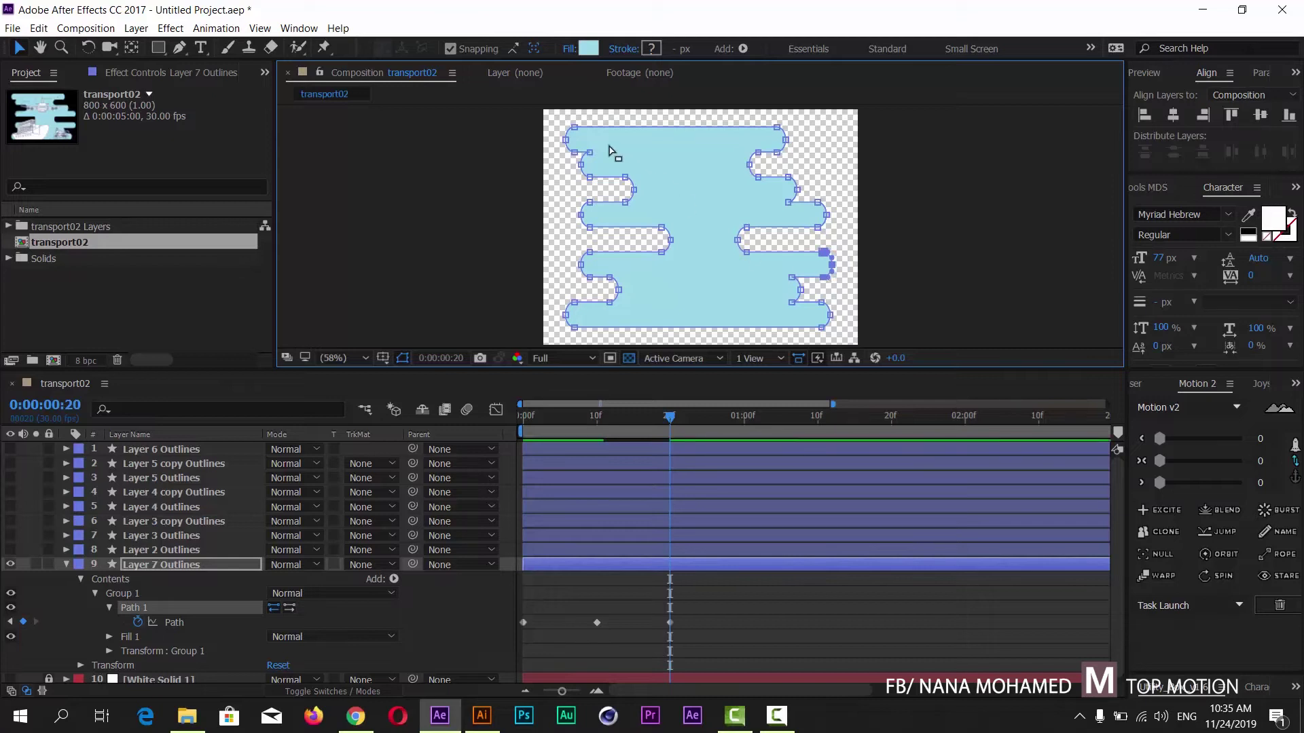
At frame 20, move the ends of the background shape's two topmost left-hand lobes outward to the left
{"action": "left_click_drag", "start_coordinate": [557, 128], "coordinate": [652, 215]}
{"action": "key", "text": "Left"}
{"action": "key", "text": "Left"}
{"action": "key", "text": "Left"}
{"action": "key", "text": "Left"}
{"action": "key", "text": "Left"}
{"action": "key", "text": "Left"}
{"action": "key", "text": "Left"}
{"action": "key", "text": "Left"}
{"action": "key", "text": "Left"}
{"action": "key", "text": "Left"}
{"action": "key", "text": "Left"}
{"action": "key", "text": "Left"}
{"action": "key", "text": "Left"}
{"action": "key", "text": "Left"}
{"action": "key", "text": "Left"}
{"action": "key", "text": "Left"}
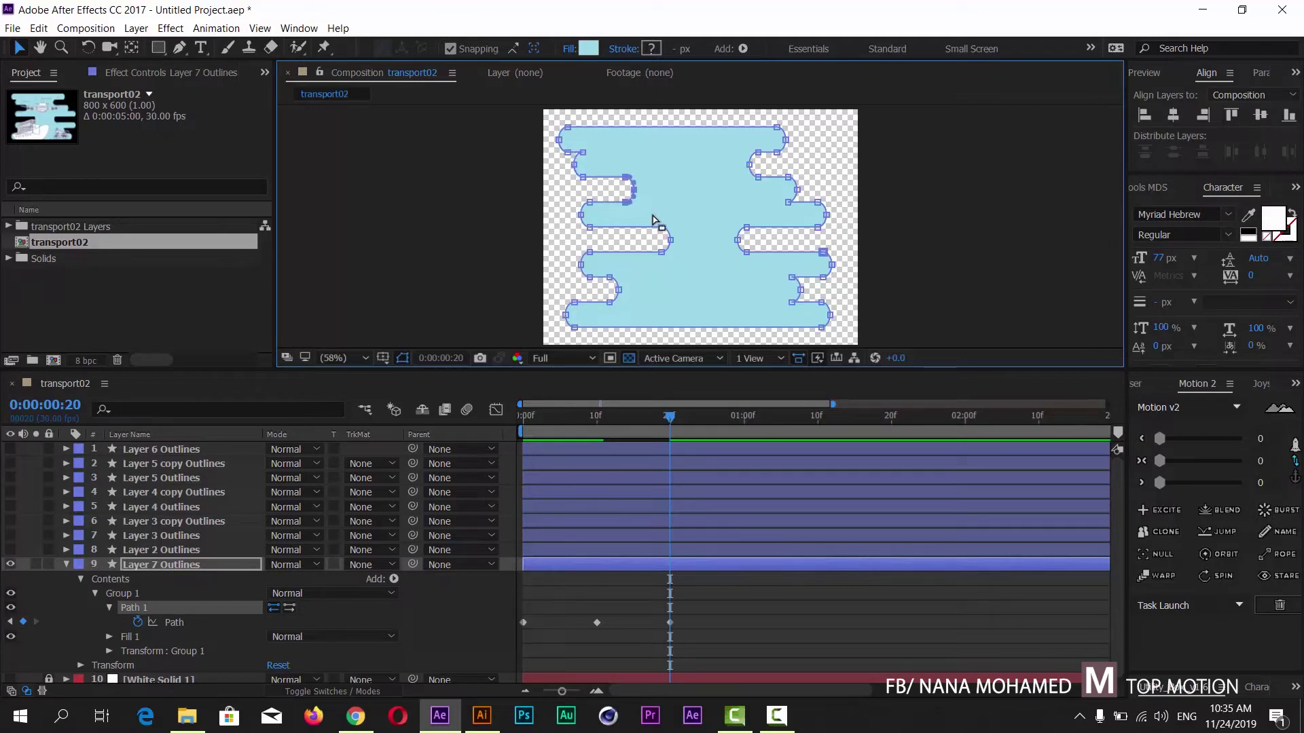
At frame 20, move the inner end of the background shape's upper-left notch left to make it shallower
{"action": "key", "text": "Left"}
{"action": "key", "text": "Left"}
{"action": "key", "text": "Left"}
{"action": "key", "text": "Left"}
{"action": "key", "text": "Left"}
{"action": "key", "text": "Left"}
{"action": "key", "text": "Left"}
{"action": "key", "text": "Left"}
{"action": "key", "text": "Left"}
{"action": "key", "text": "Left"}
{"action": "key", "text": "Left"}
{"action": "key", "text": "Left"}
{"action": "key", "text": "Left"}
{"action": "key", "text": "Left"}
{"action": "key", "text": "Left"}
{"action": "key", "text": "Left"}
{"action": "key", "text": "Left"}
{"action": "key", "text": "Left"}
{"action": "key", "text": "Left"}
{"action": "key", "text": "Left"}
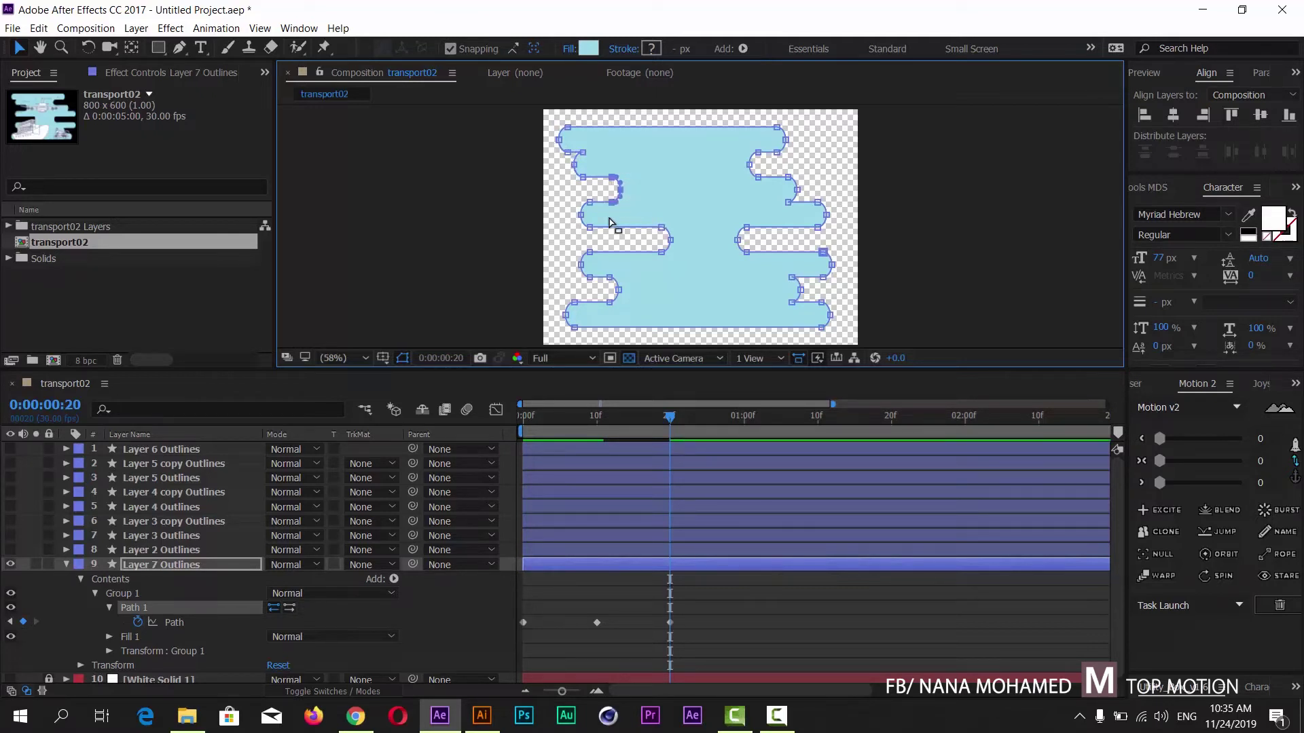
At frame 20, move the inner end of the background shape's middle-left notch left to shorten it
{"action": "left_click_drag", "start_coordinate": [652, 224], "coordinate": [677, 278]}
{"action": "key", "text": "Left"}
{"action": "key", "text": "Left"}
{"action": "key", "text": "Left"}
{"action": "key", "text": "Left"}
{"action": "key", "text": "Left"}
{"action": "key", "text": "Left"}
{"action": "key", "text": "Left"}
{"action": "key", "text": "Left"}
{"action": "key", "text": "Left"}
{"action": "key", "text": "Left"}
{"action": "key", "text": "Left"}
{"action": "key", "text": "Left"}
{"action": "key", "text": "Left"}
{"action": "key", "text": "Left"}
{"action": "key", "text": "Left"}
{"action": "key", "text": "Left"}
{"action": "key", "text": "Left"}
{"action": "key", "text": "Left"}
{"action": "key", "text": "Left"}
{"action": "key", "text": "Left"}
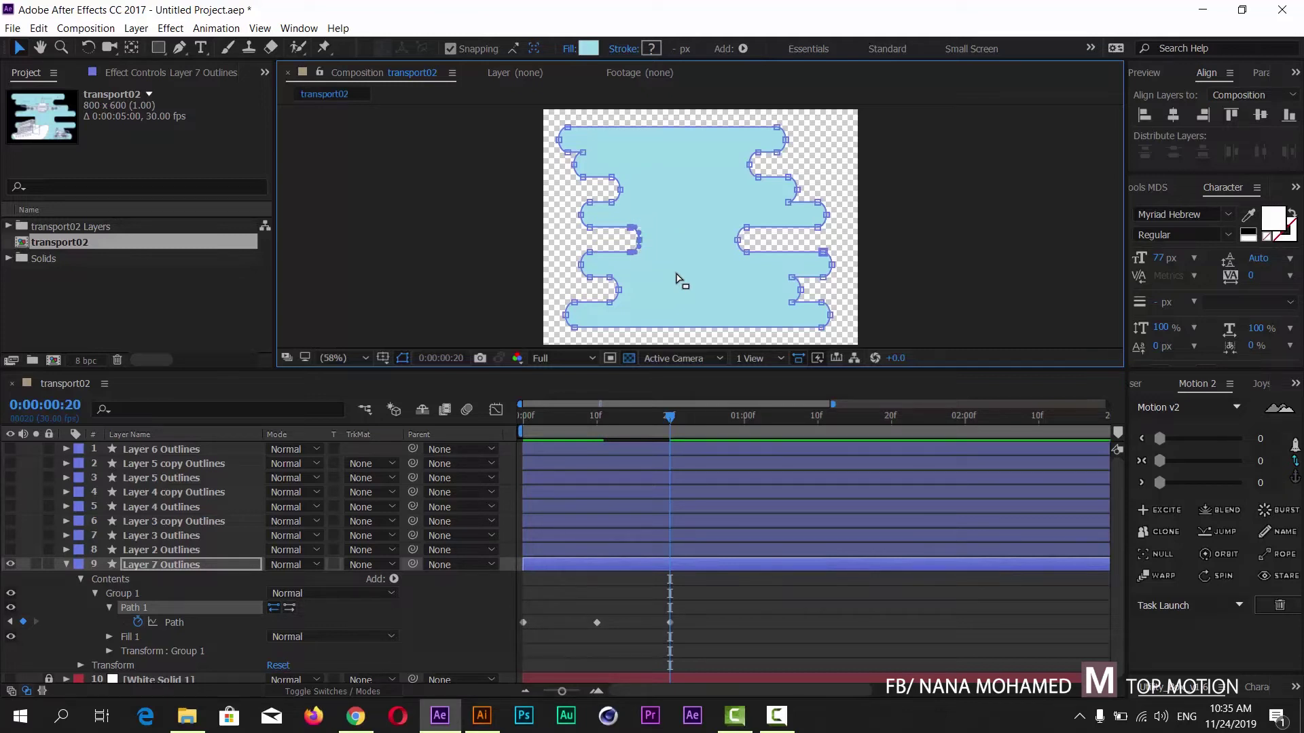
Preview the background shape's path animation from the first frame, extending the displayed time range to the full five seconds
{"action": "left_click", "coordinate": [569, 233]}
{"action": "left_click_drag", "start_coordinate": [681, 415], "coordinate": [448, 419]}
{"action": "left_click", "coordinate": [408, 263]}
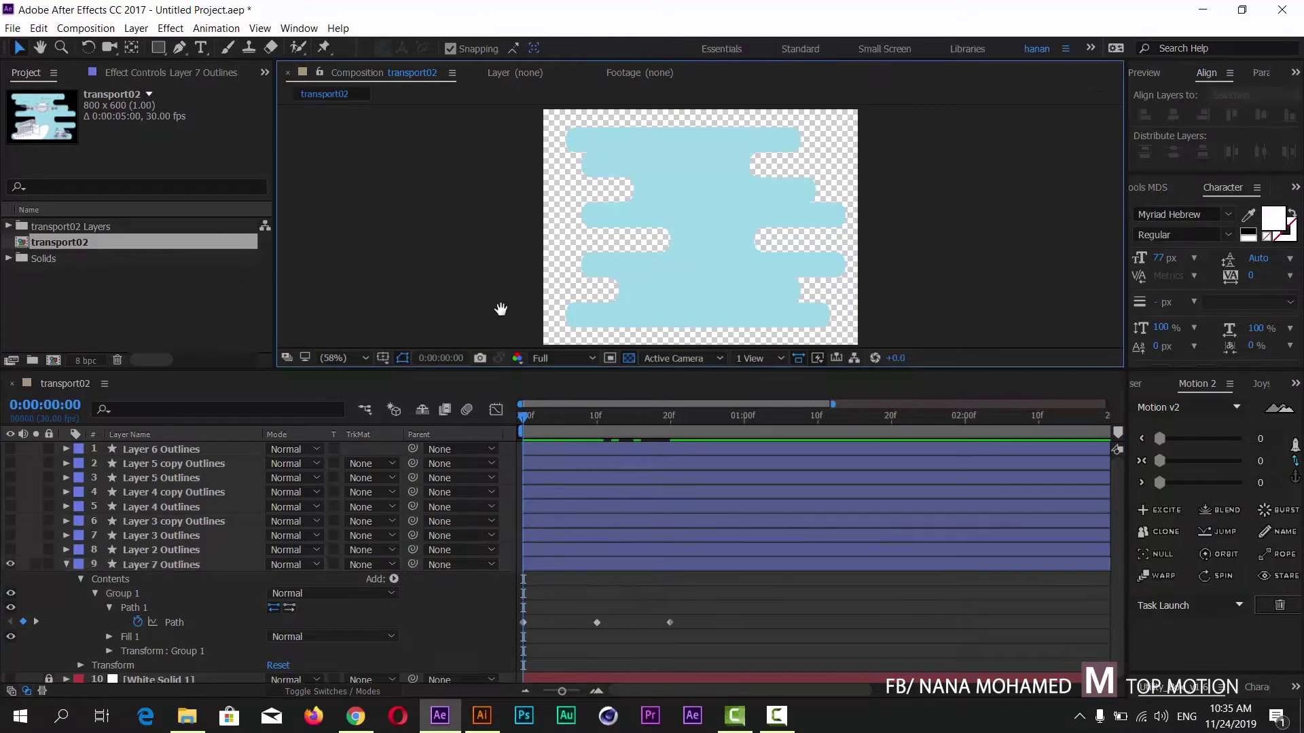
{"action": "key", "text": "space"}
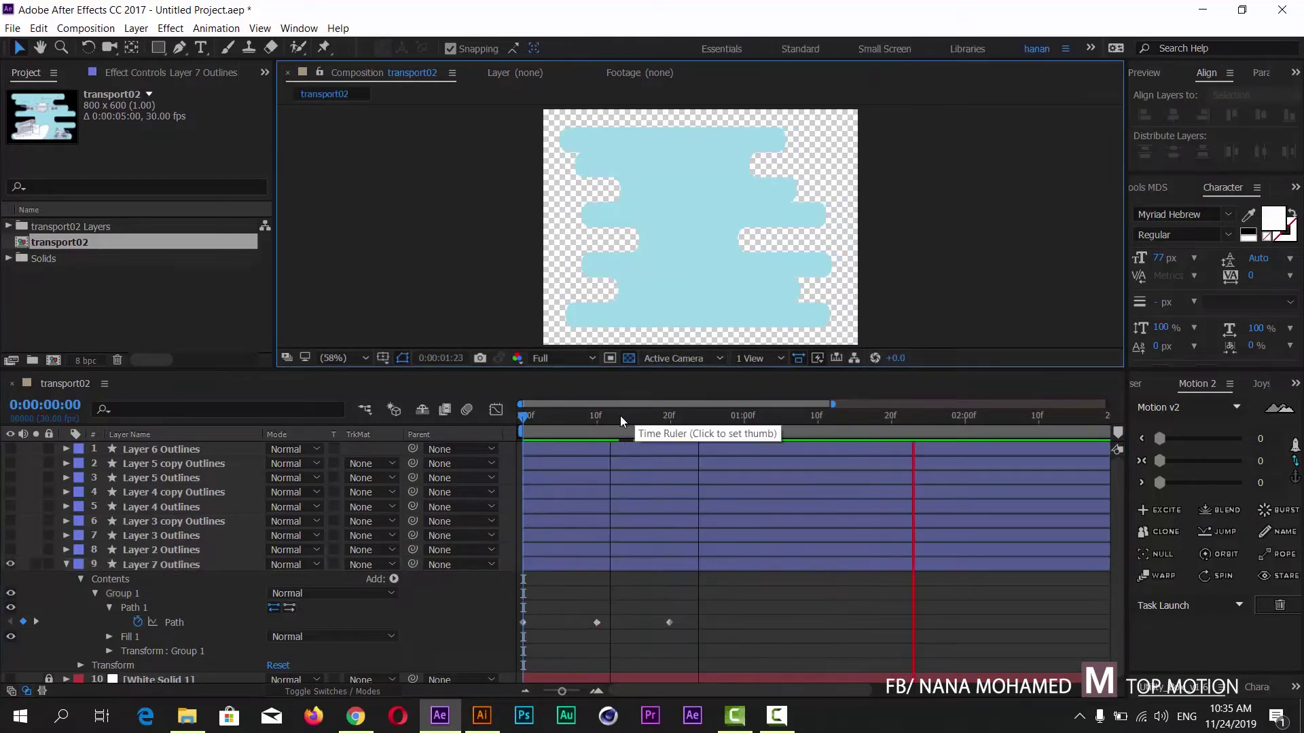
{"action": "left_click", "coordinate": [530, 415]}
{"action": "mouse_move", "coordinate": [530, 416]}
{"action": "left_mouse_down"}
{"action": "mouse_move", "coordinate": [751, 433]}
{"action": "mouse_move", "coordinate": [522, 418]}
{"action": "left_mouse_up"}
{"action": "left_click_drag", "start_coordinate": [699, 603], "coordinate": [494, 637]}
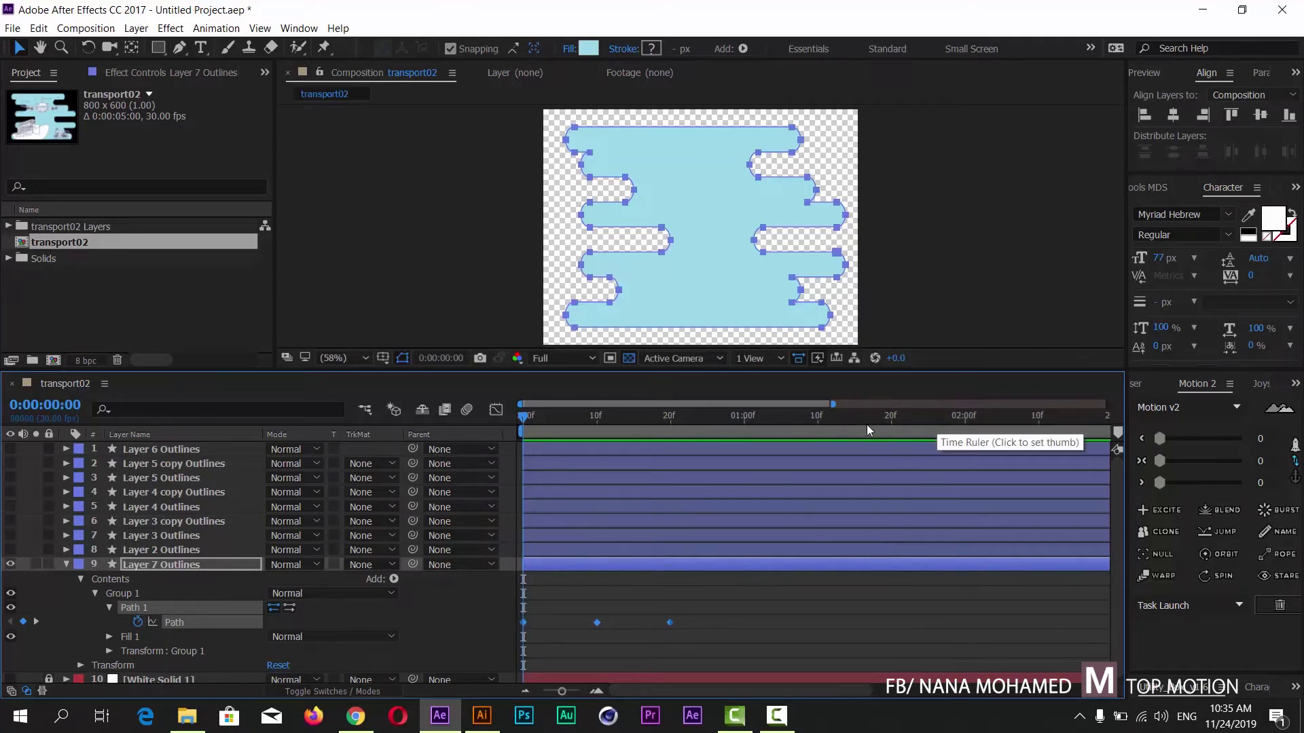
{"action": "left_click_drag", "start_coordinate": [834, 404], "coordinate": [1107, 405]}
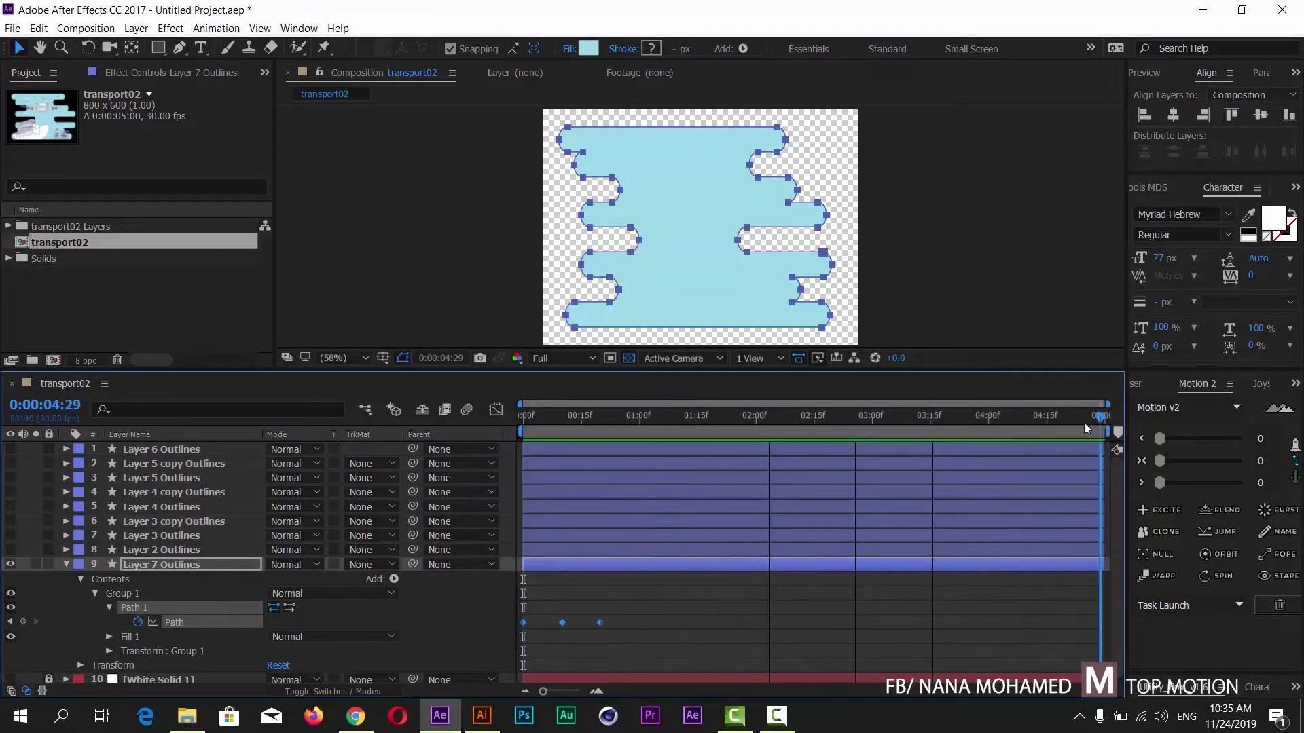
{"action": "key", "text": "space"}
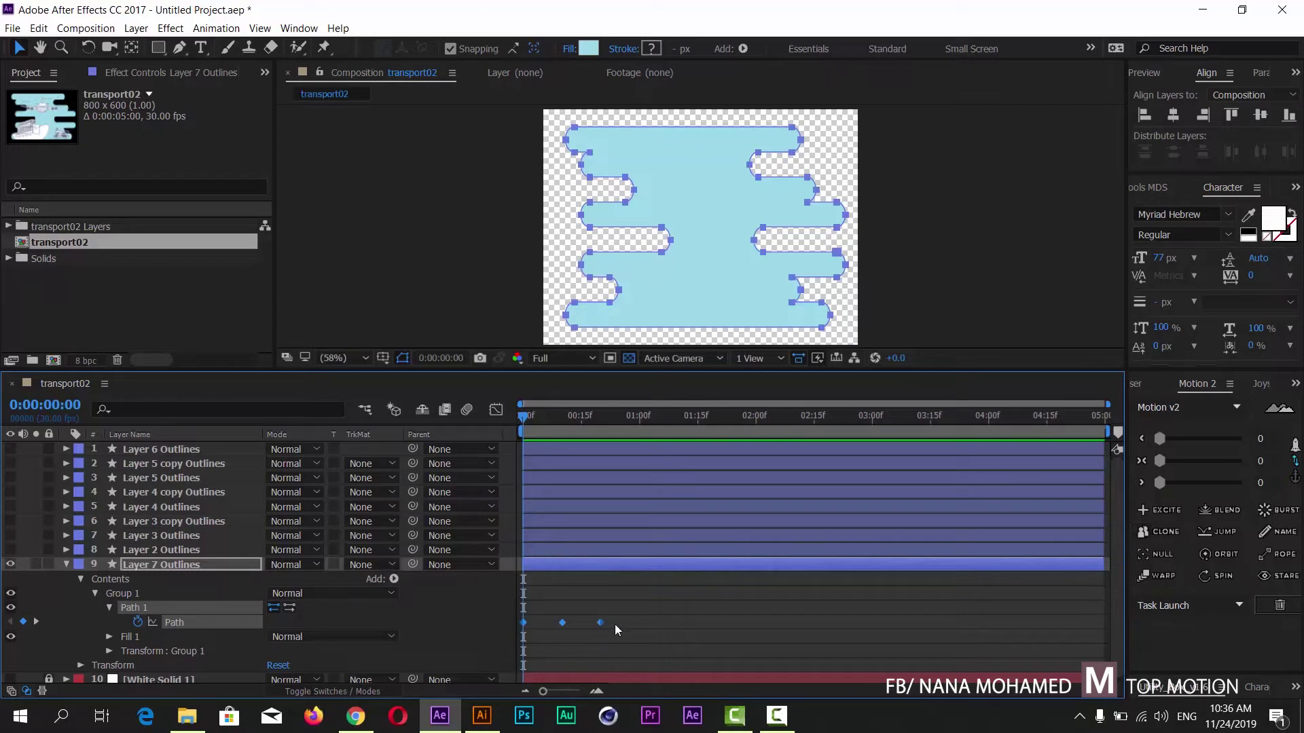
Clone the three path keyframes of Layer 7 Outlines repeatedly, from frame 20 up to 0:00:04:00
{"action": "left_click_drag", "start_coordinate": [621, 613], "coordinate": [481, 639]}
{"action": "left_click_drag", "start_coordinate": [564, 418], "coordinate": [600, 418]}
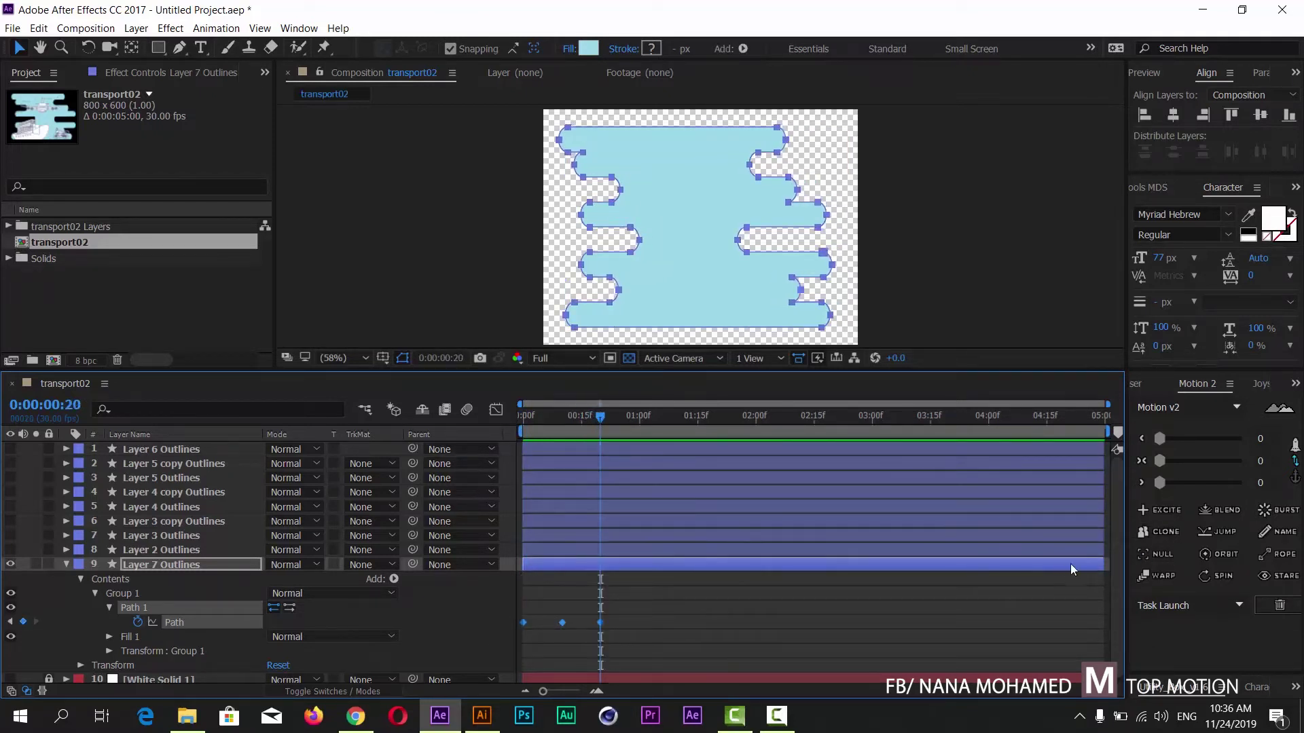
{"action": "left_click", "coordinate": [1168, 533]}
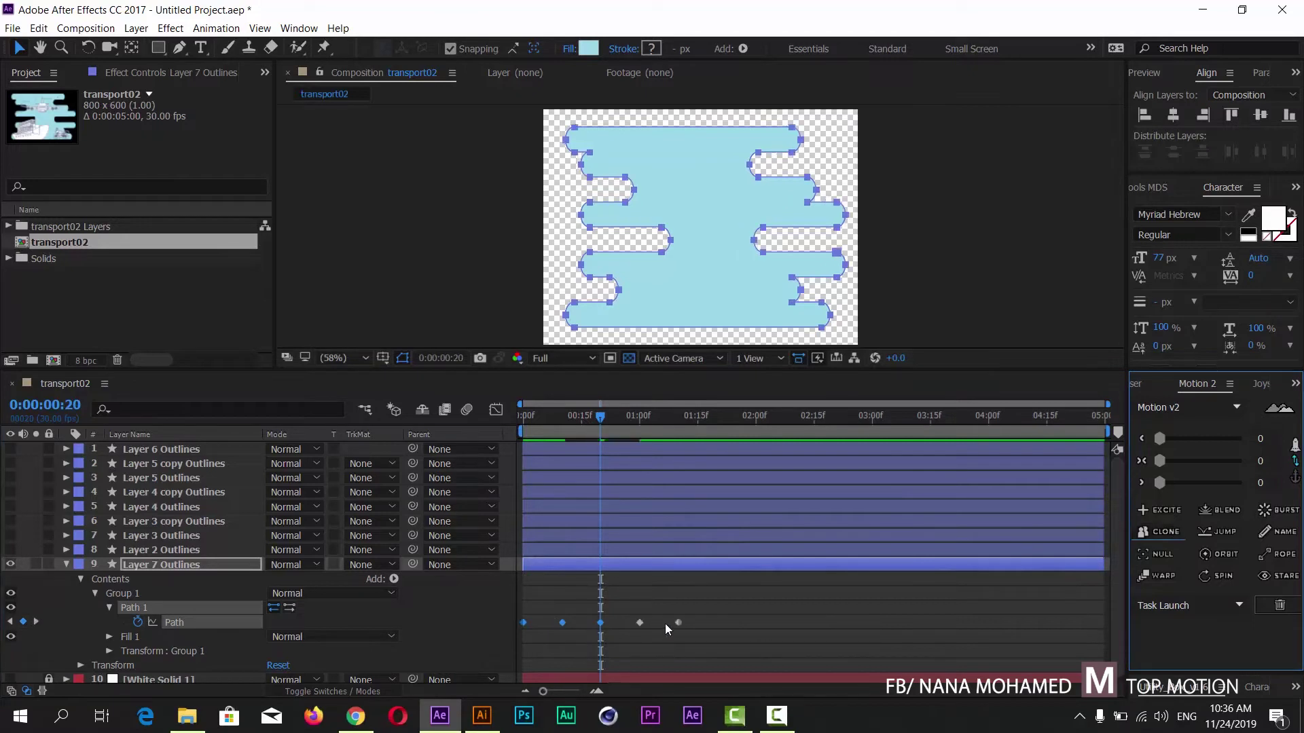
{"action": "left_click_drag", "start_coordinate": [604, 417], "coordinate": [755, 419]}
{"action": "left_click", "coordinate": [1168, 533]}
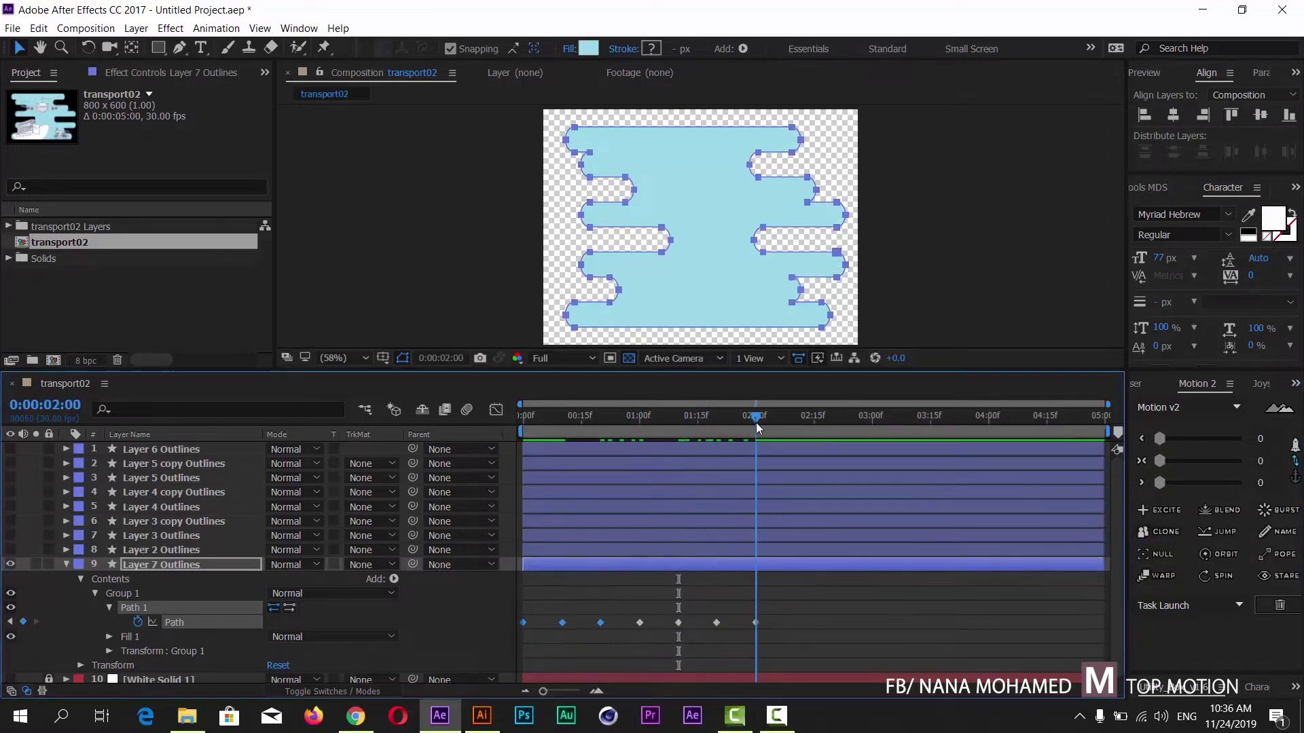
{"action": "left_click", "coordinate": [1162, 533]}
{"action": "left_click_drag", "start_coordinate": [761, 424], "coordinate": [507, 430]}
{"action": "left_click", "coordinate": [1158, 532]}
{"action": "left_click", "coordinate": [1163, 532]}
{"action": "left_click", "coordinate": [1164, 531]}
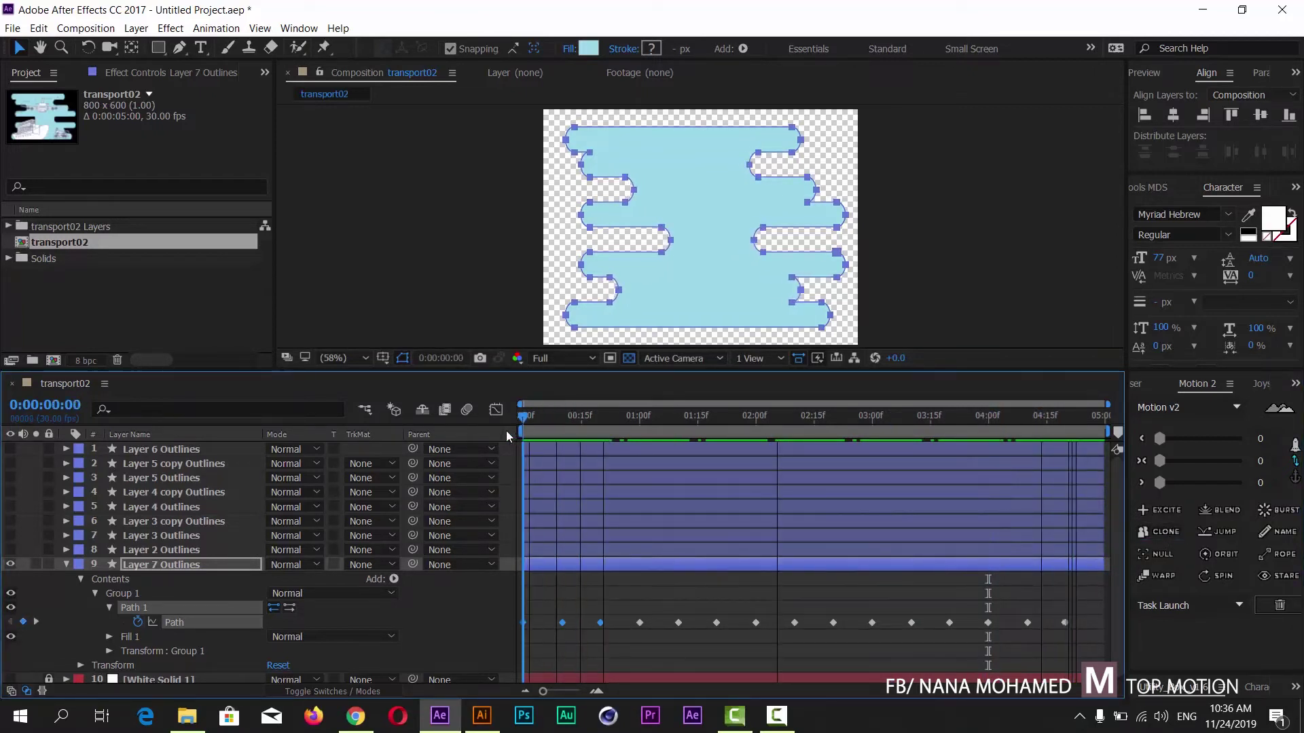
Play back the background shape's animation with the repeated path keyframes from the first frame
{"action": "left_click", "coordinate": [439, 296]}
{"action": "key", "text": "space"}
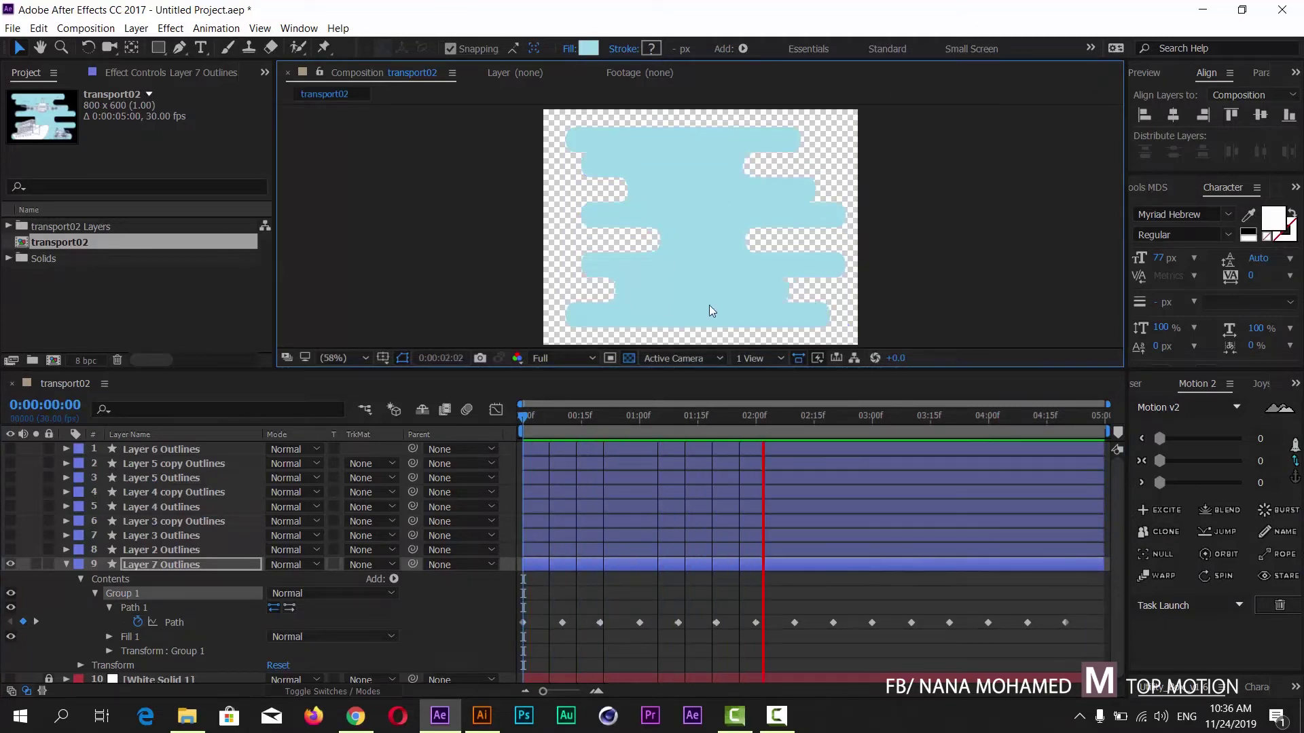
{"action": "left_click_drag", "start_coordinate": [715, 429], "coordinate": [1011, 429]}
{"action": "key", "text": "space"}
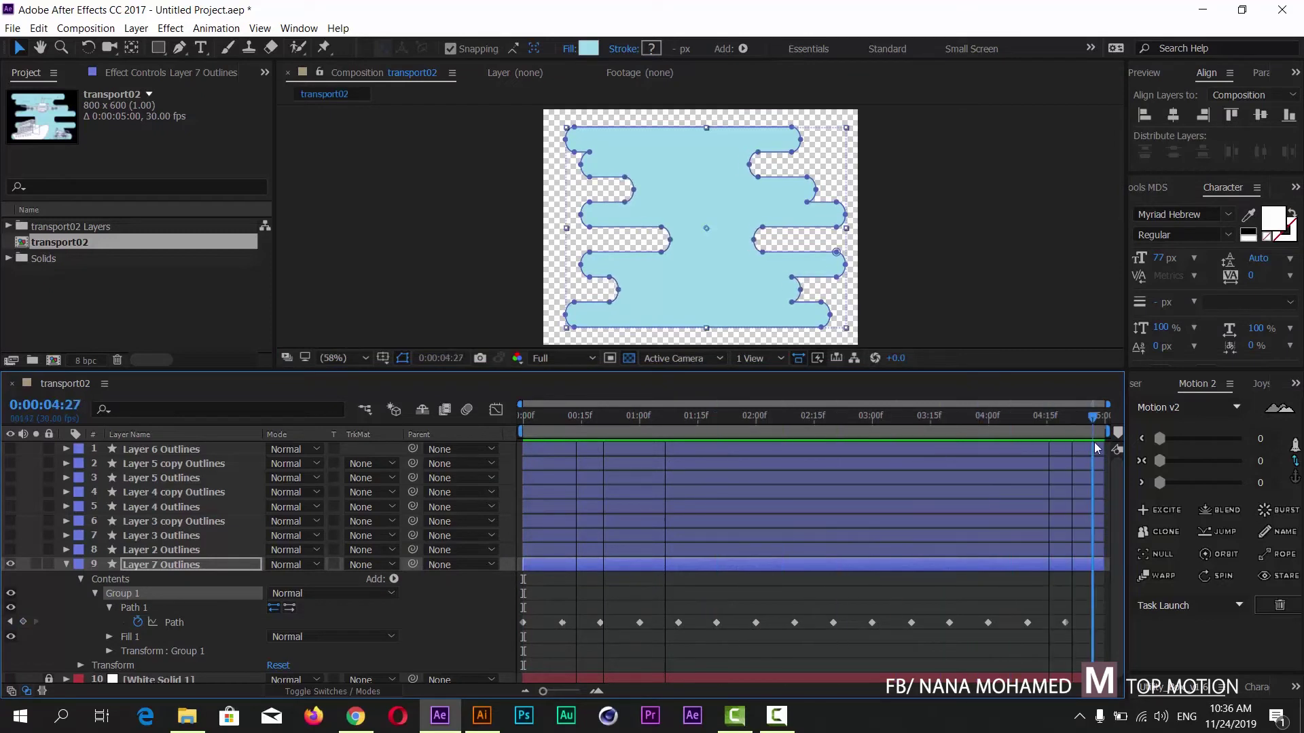
{"action": "key", "text": "Home"}
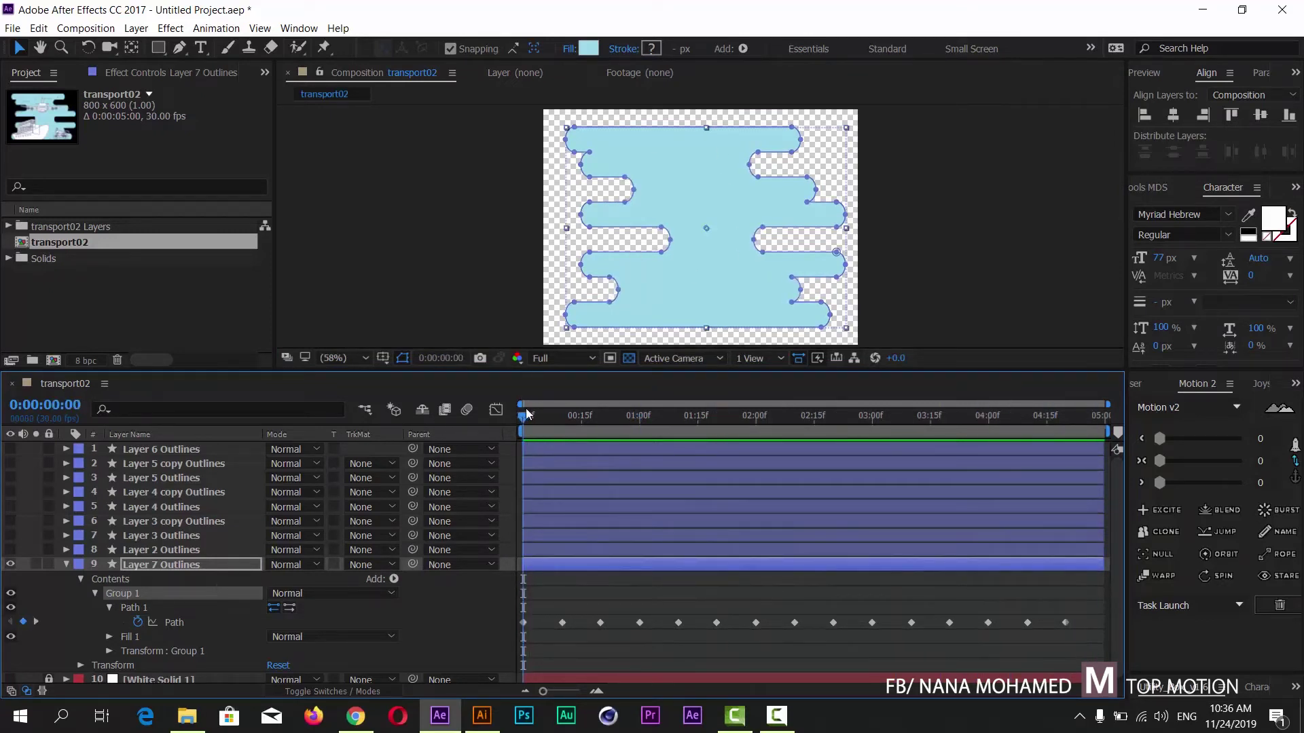
{"action": "key", "text": "space"}
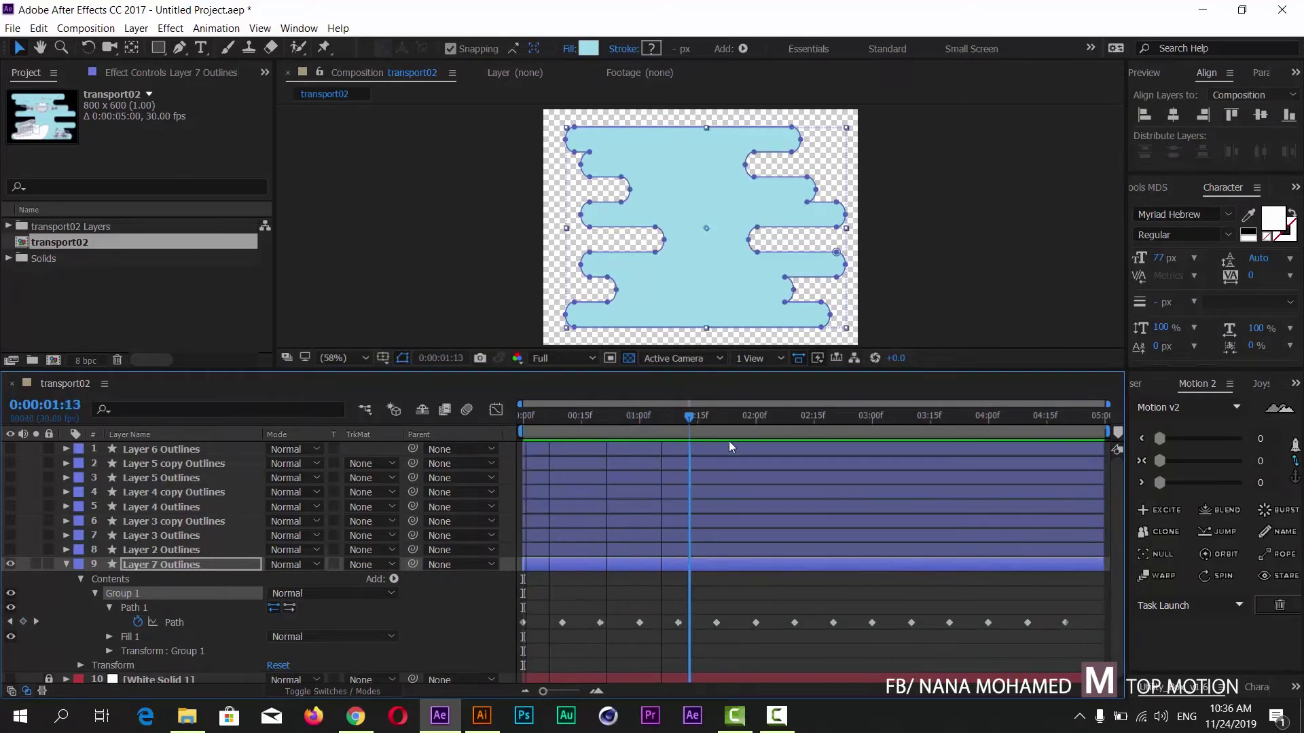
Undo all the cloned path keyframes, keeping only the original three on Layer 7 Outlines
{"action": "left_click_drag", "start_coordinate": [733, 417], "coordinate": [503, 428]}
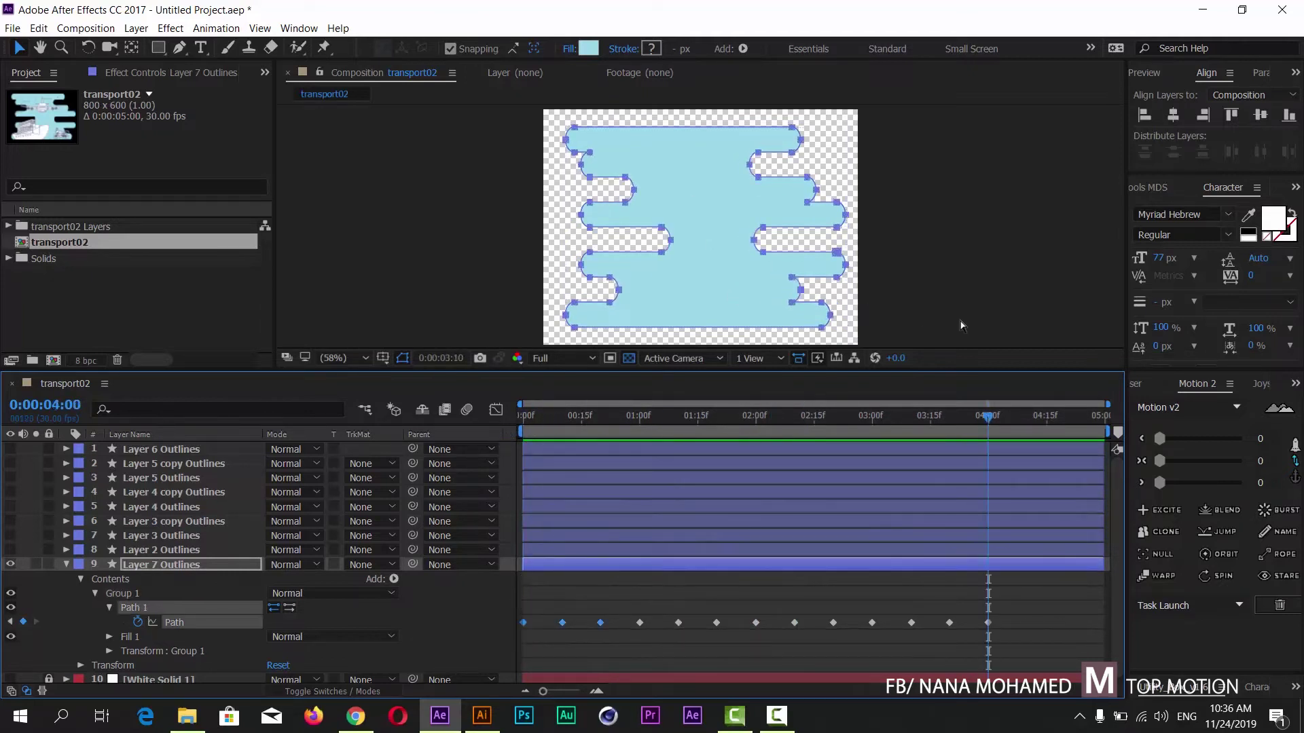
{"action": "key", "text": "j"}
{"action": "key", "text": "j"}
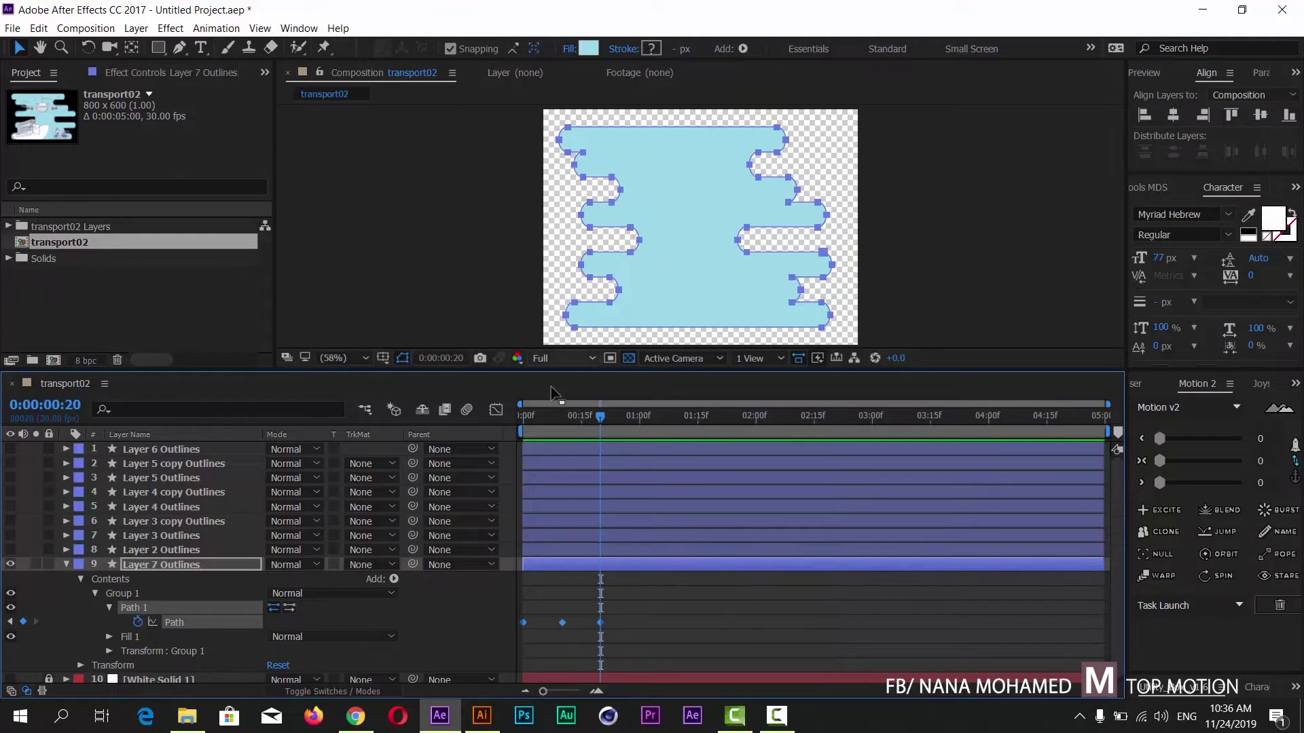
Preview the three-keyframe path animation of the background shape and return to the first frame
{"action": "left_click_drag", "start_coordinate": [607, 415], "coordinate": [543, 416]}
{"action": "key", "text": "space"}
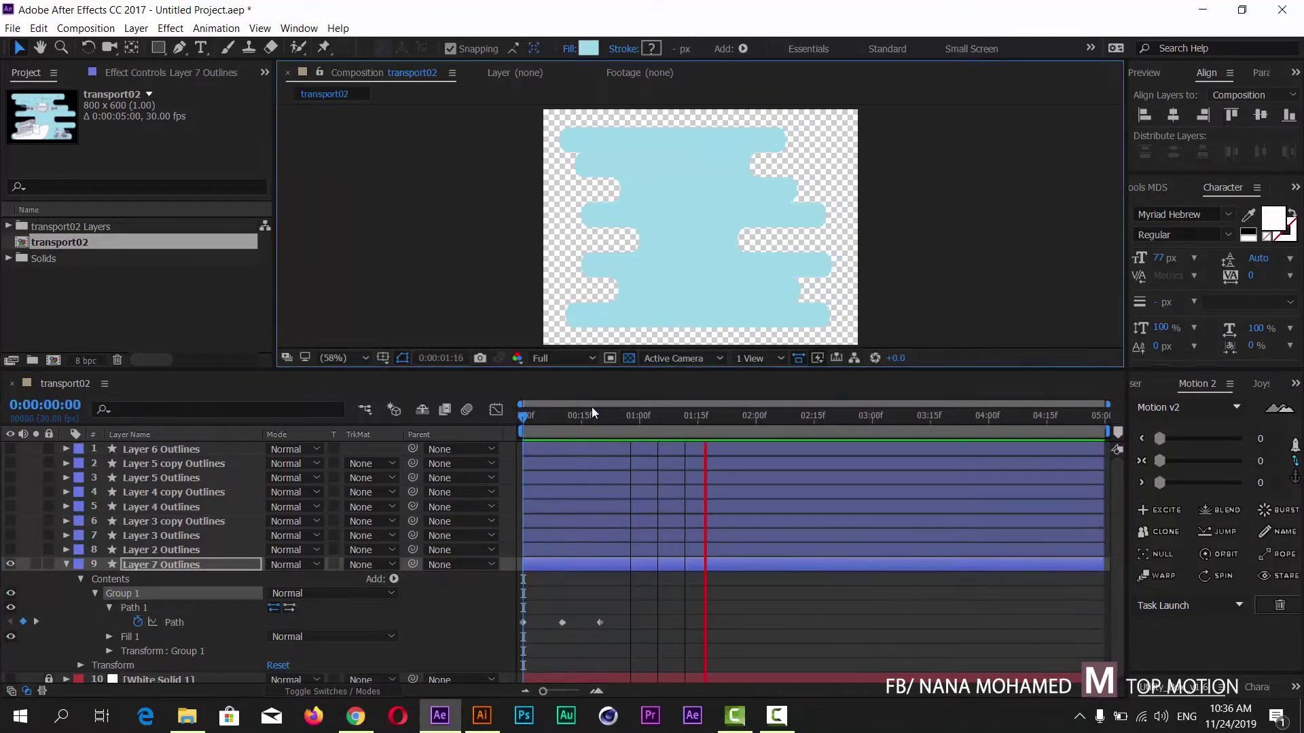
{"action": "left_click_drag", "start_coordinate": [590, 417], "coordinate": [517, 413]}
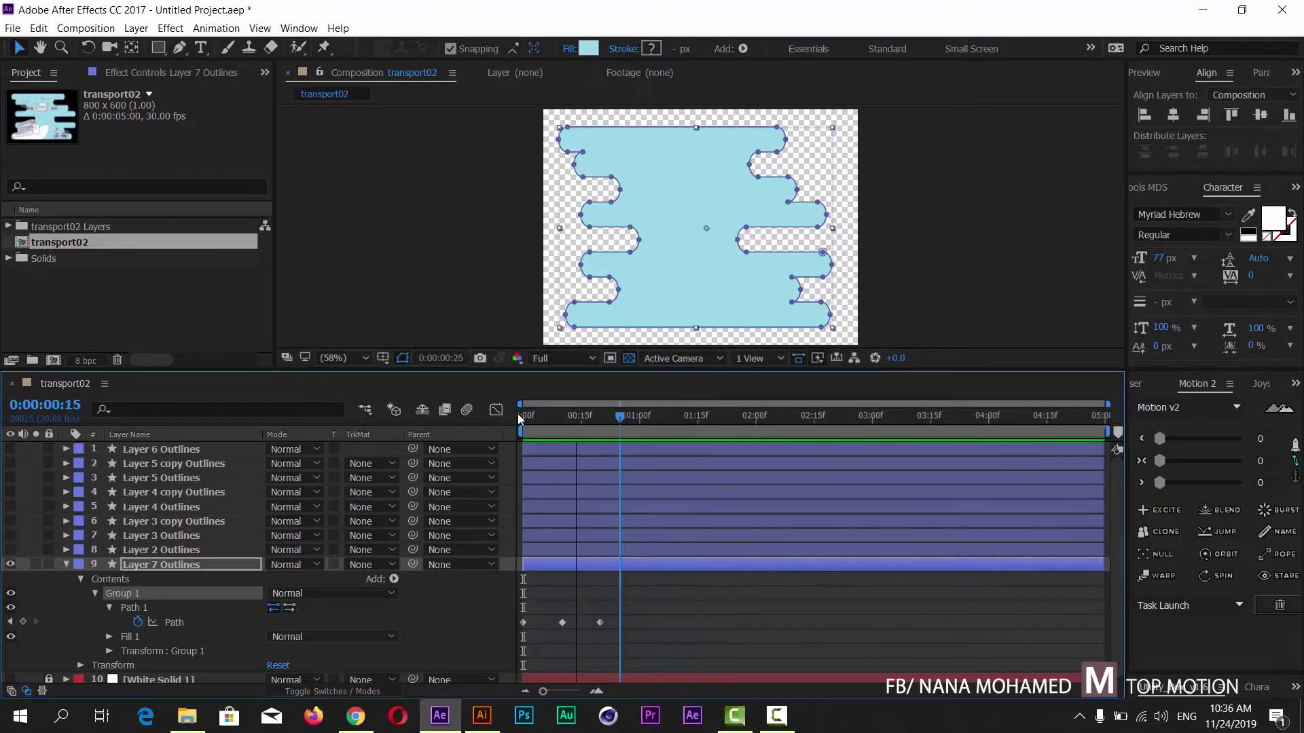
Collapse the properties of Layer 7 Outlines in the timeline
{"action": "left_click", "coordinate": [68, 565]}
{"action": "left_click", "coordinate": [136, 606]}
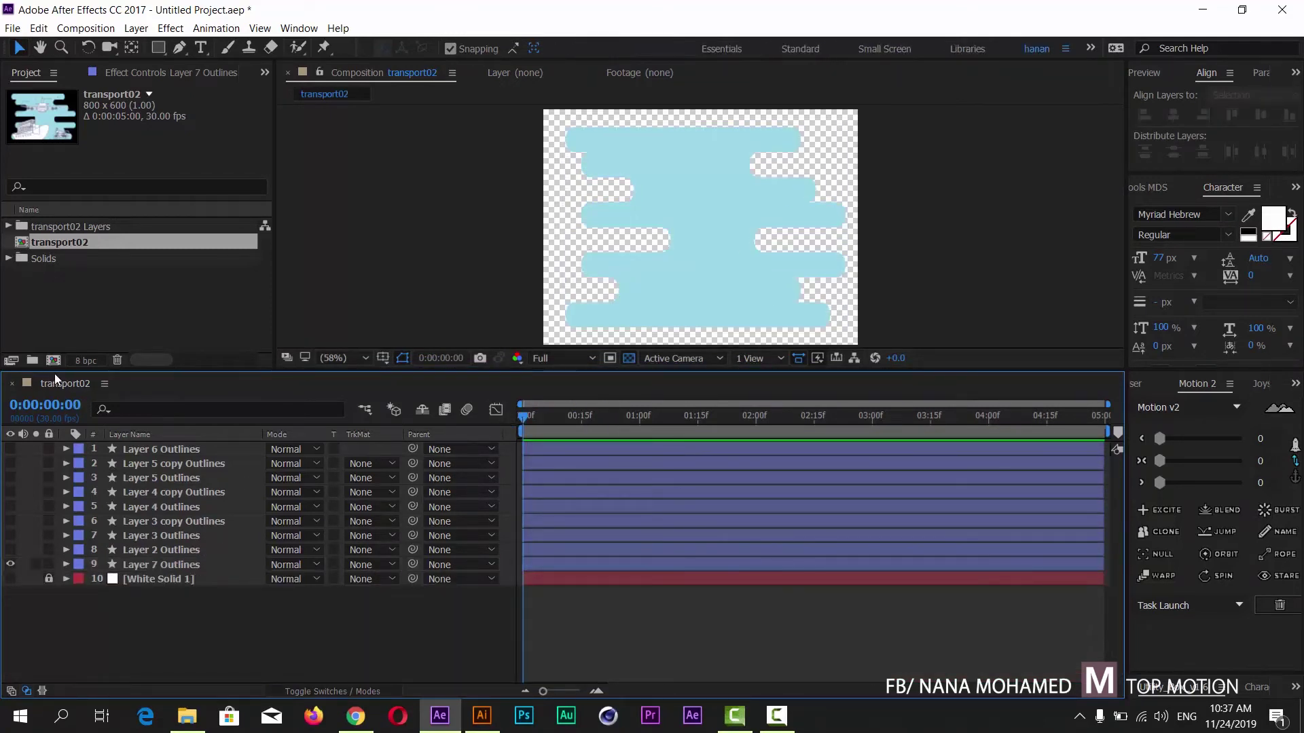
{"action": "left_click", "coordinate": [138, 565]}
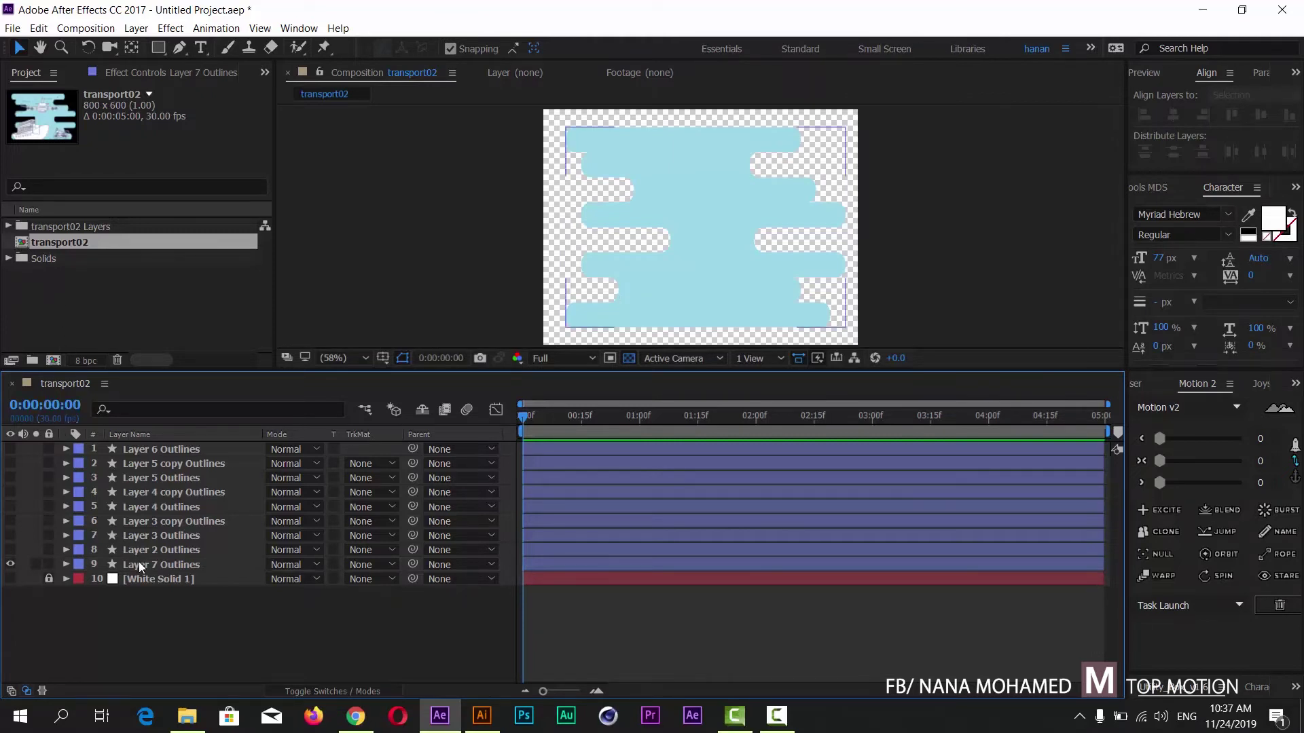
Create a new composition named Comp 1 at 800 × 600 px, 30 fps and five seconds long
{"action": "left_click", "coordinate": [8, 253]}
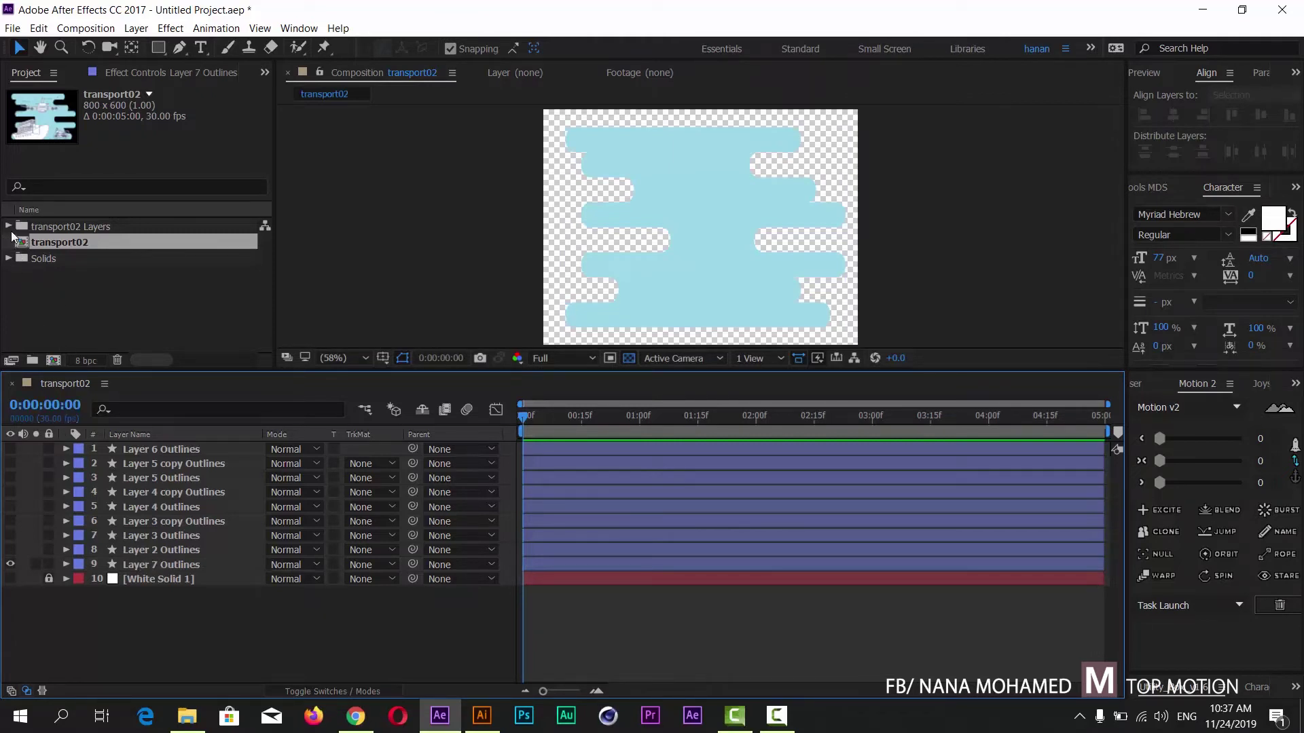
{"action": "left_click", "coordinate": [9, 227]}
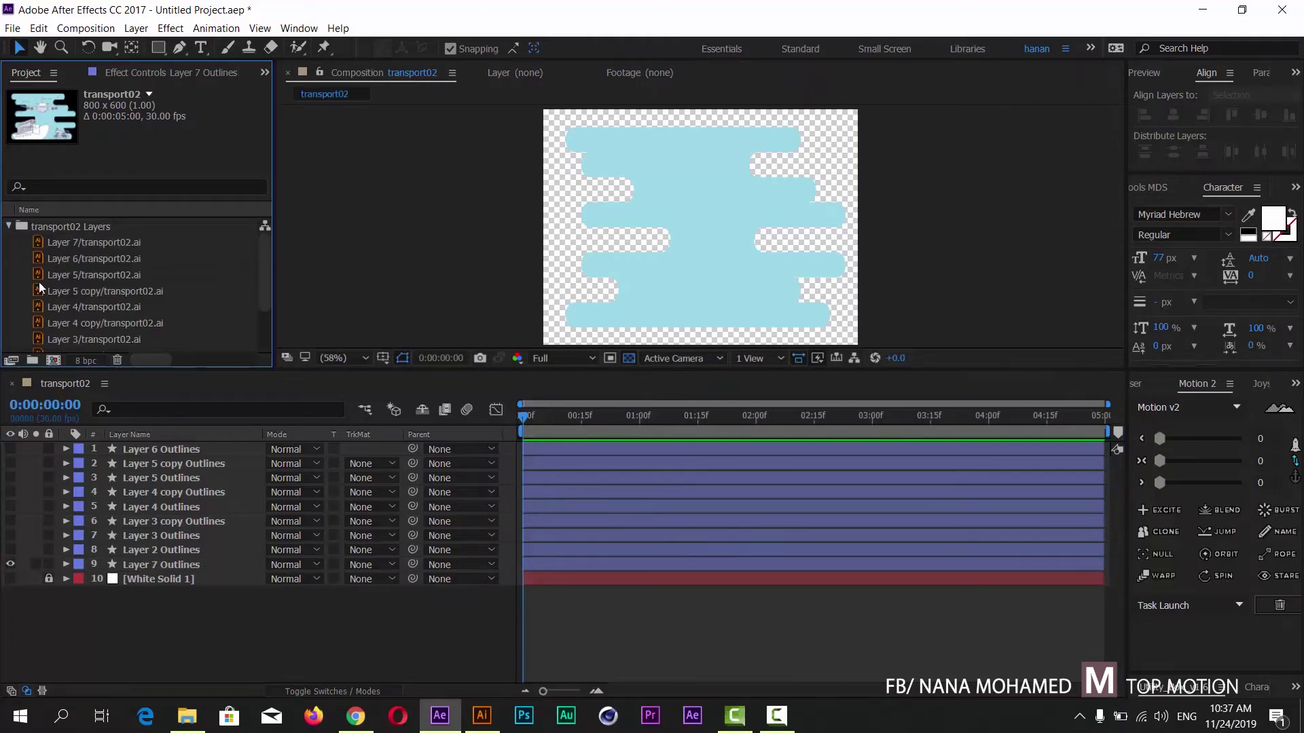
{"action": "left_click", "coordinate": [9, 227]}
{"action": "left_click", "coordinate": [60, 360]}
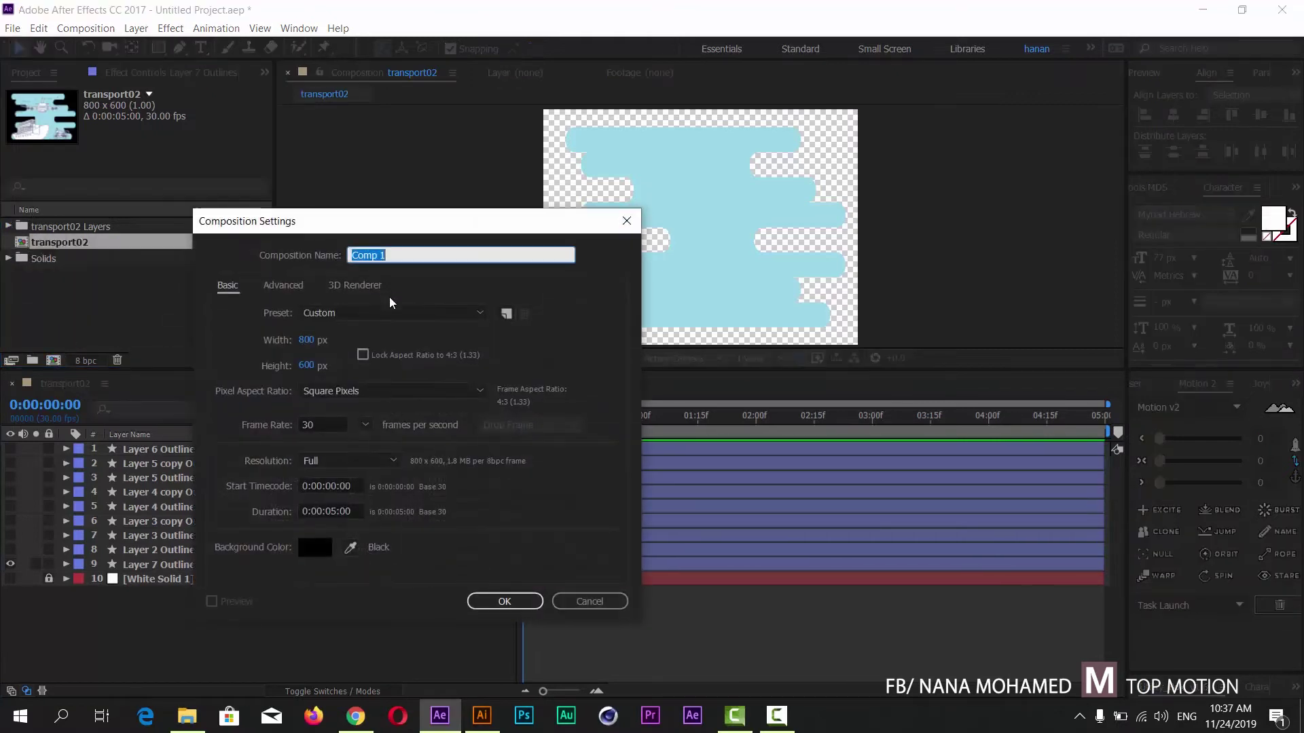
{"action": "left_click", "coordinate": [505, 601]}
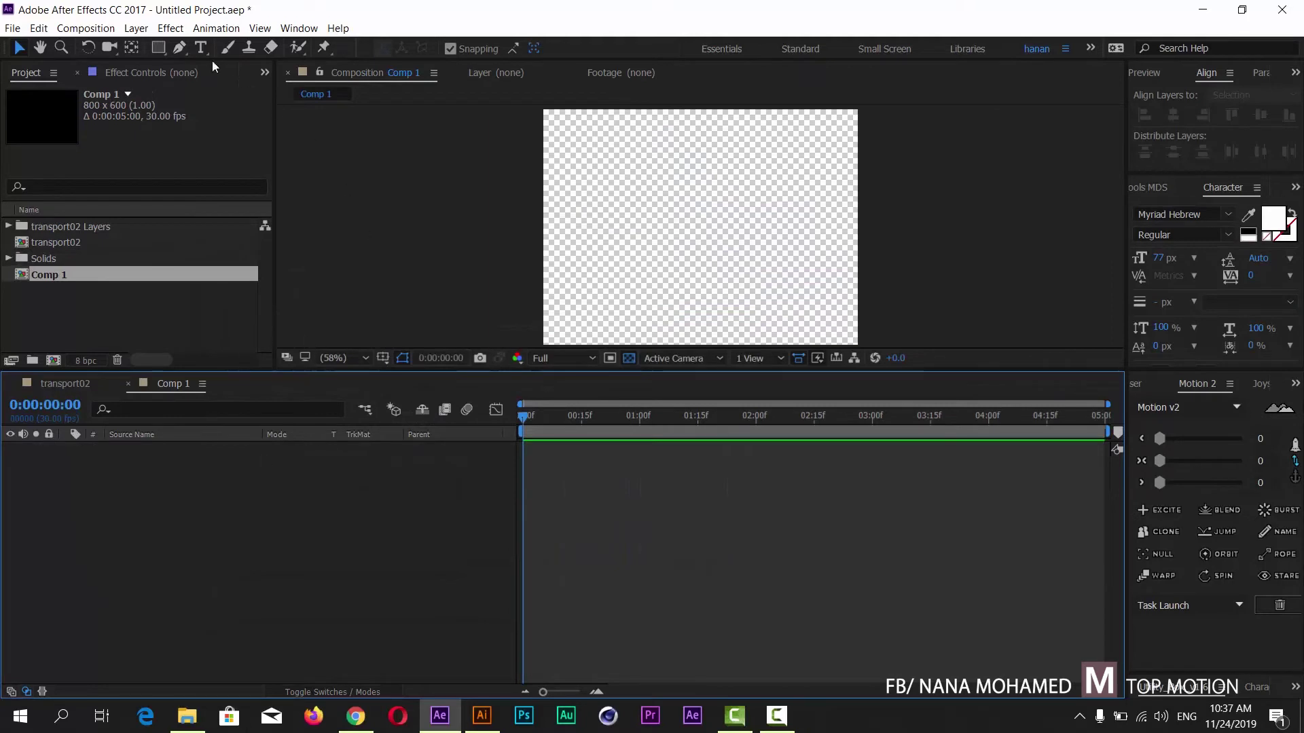
Activate the Rounded Rectangle tool and show the title/action safe guides in an enlarged view of Comp 1
{"action": "left_click", "coordinate": [159, 47]}
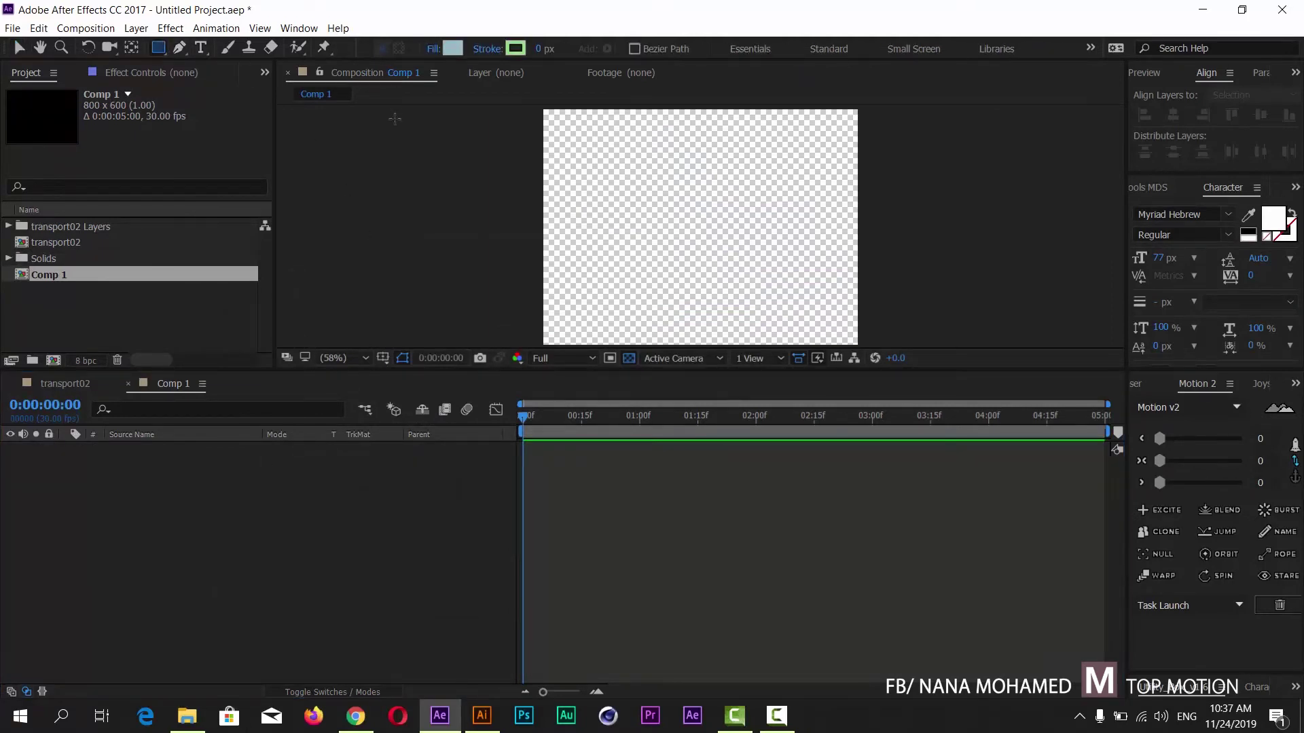
{"action": "left_click", "coordinate": [157, 49]}
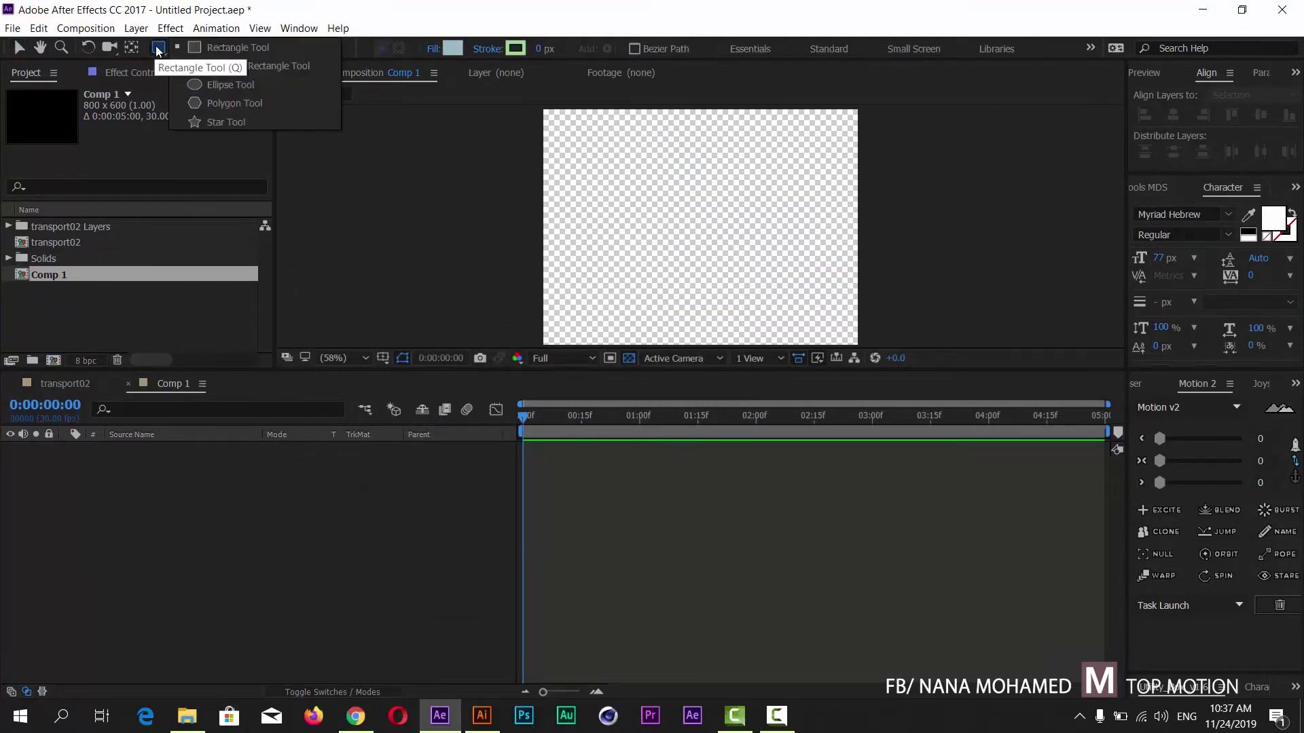
{"action": "left_click", "coordinate": [219, 84]}
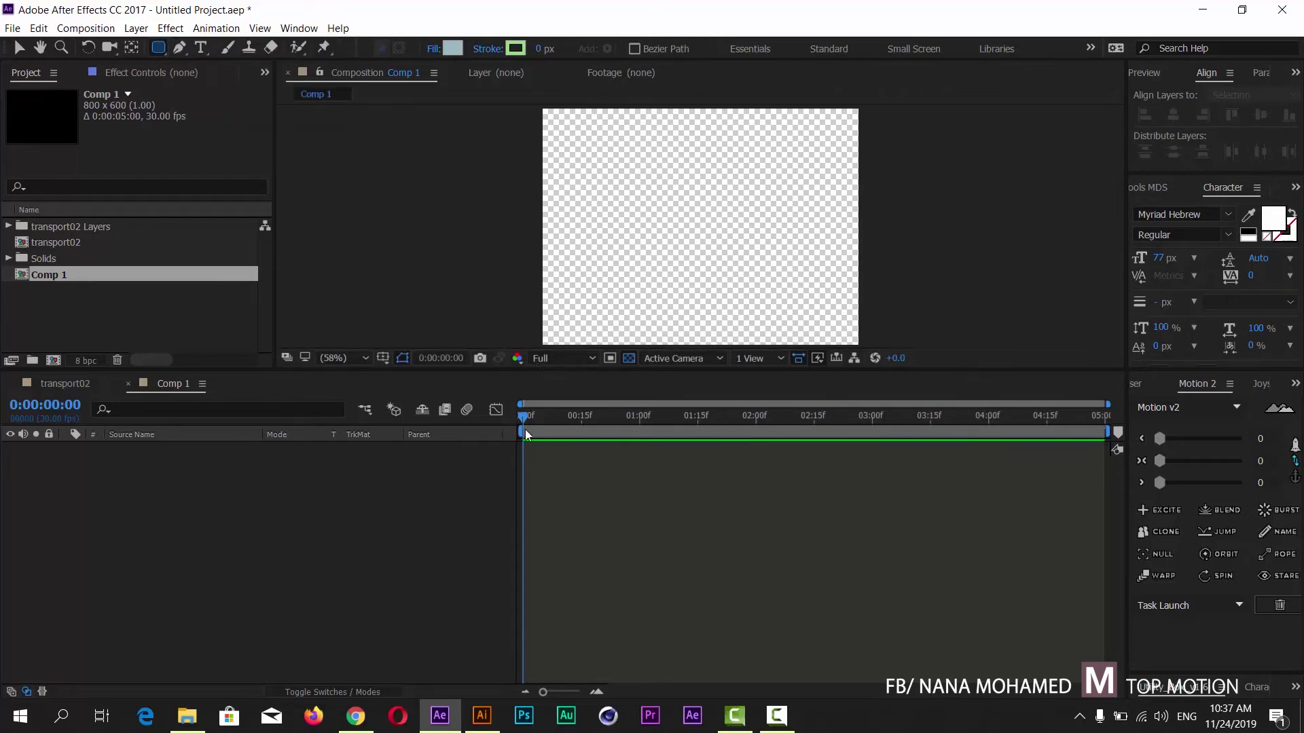
{"action": "left_click_drag", "start_coordinate": [380, 371], "coordinate": [375, 496]}
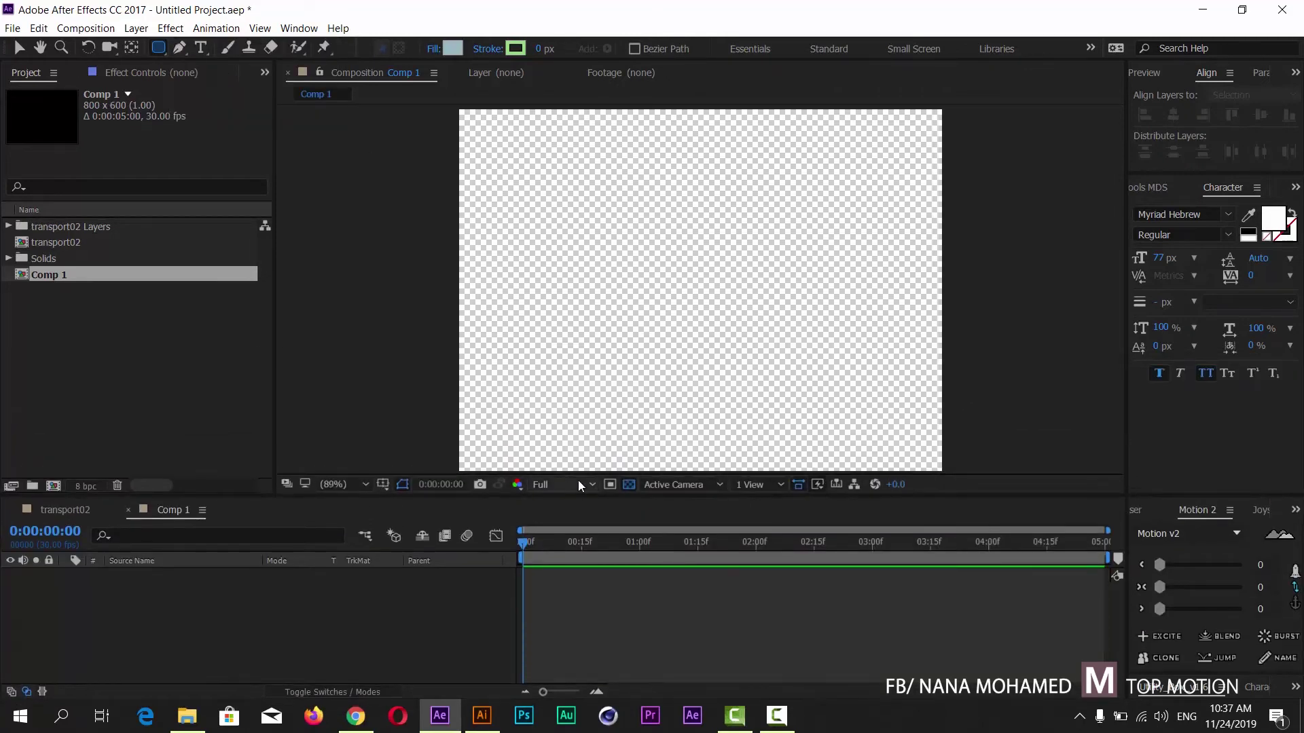
{"action": "left_click", "coordinate": [383, 484]}
{"action": "left_click", "coordinate": [415, 509]}
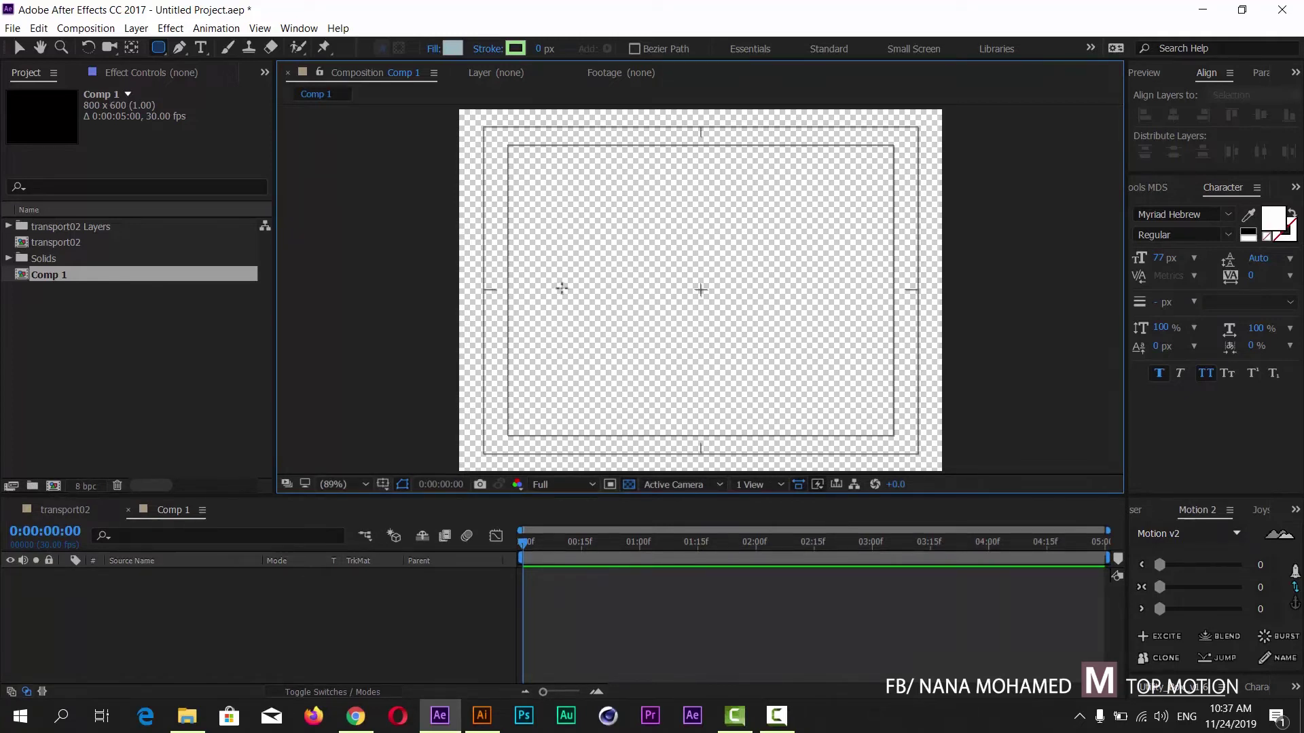
Check the background shape in transport02, and draw a wide, thin rounded rectangle across the middle of Comp 1
{"action": "left_click", "coordinate": [71, 513]}
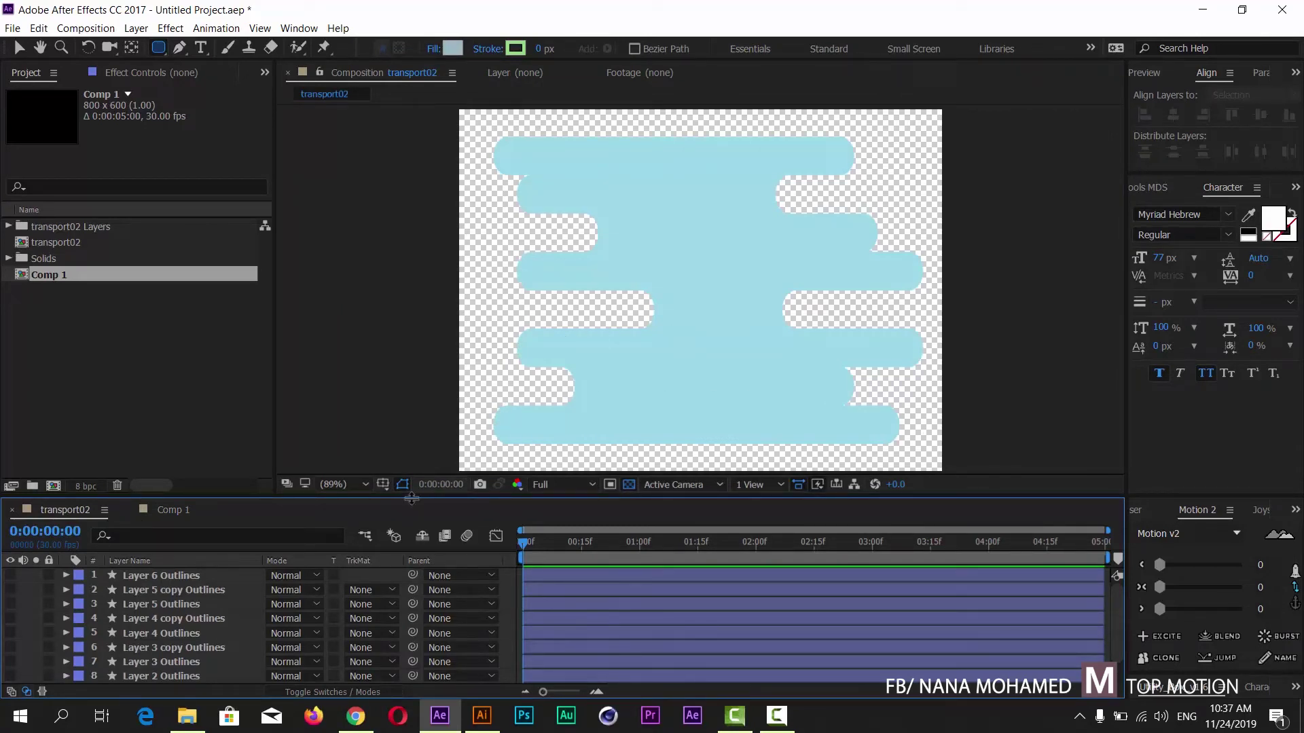
{"action": "left_click", "coordinate": [185, 510]}
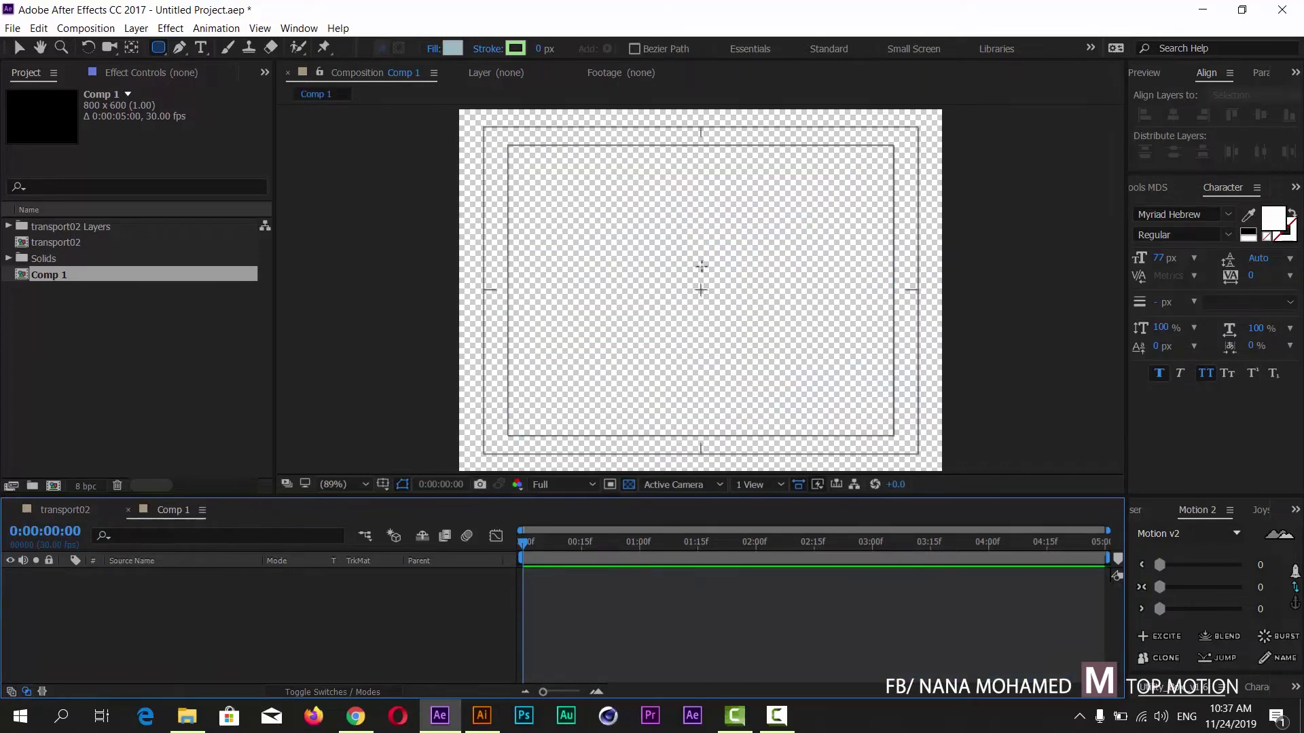
{"action": "left_click_drag", "start_coordinate": [557, 287], "coordinate": [869, 322]}
Center the rounded rectangle horizontally and vertically in the composition, and center its anchor point on the shape
{"action": "left_click", "coordinate": [1173, 114]}
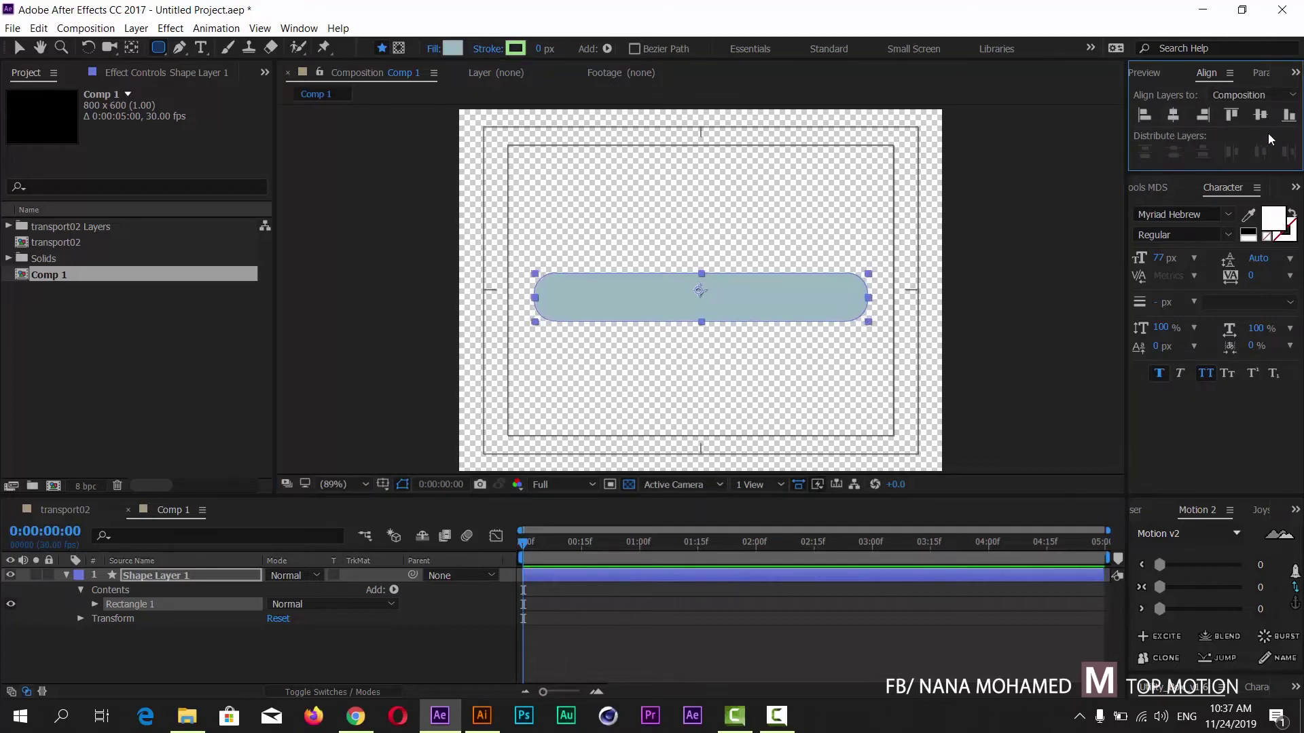
{"action": "left_click", "coordinate": [1260, 114]}
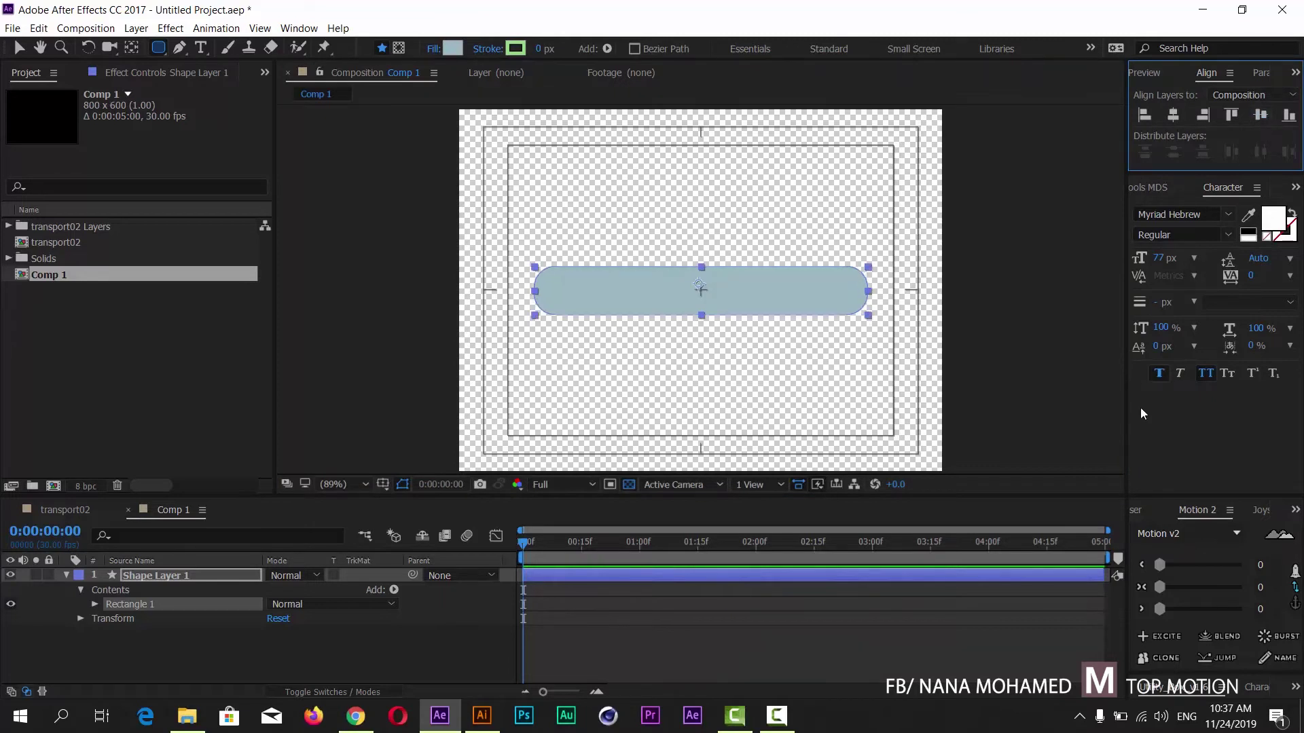
{"action": "left_click", "coordinate": [1295, 603]}
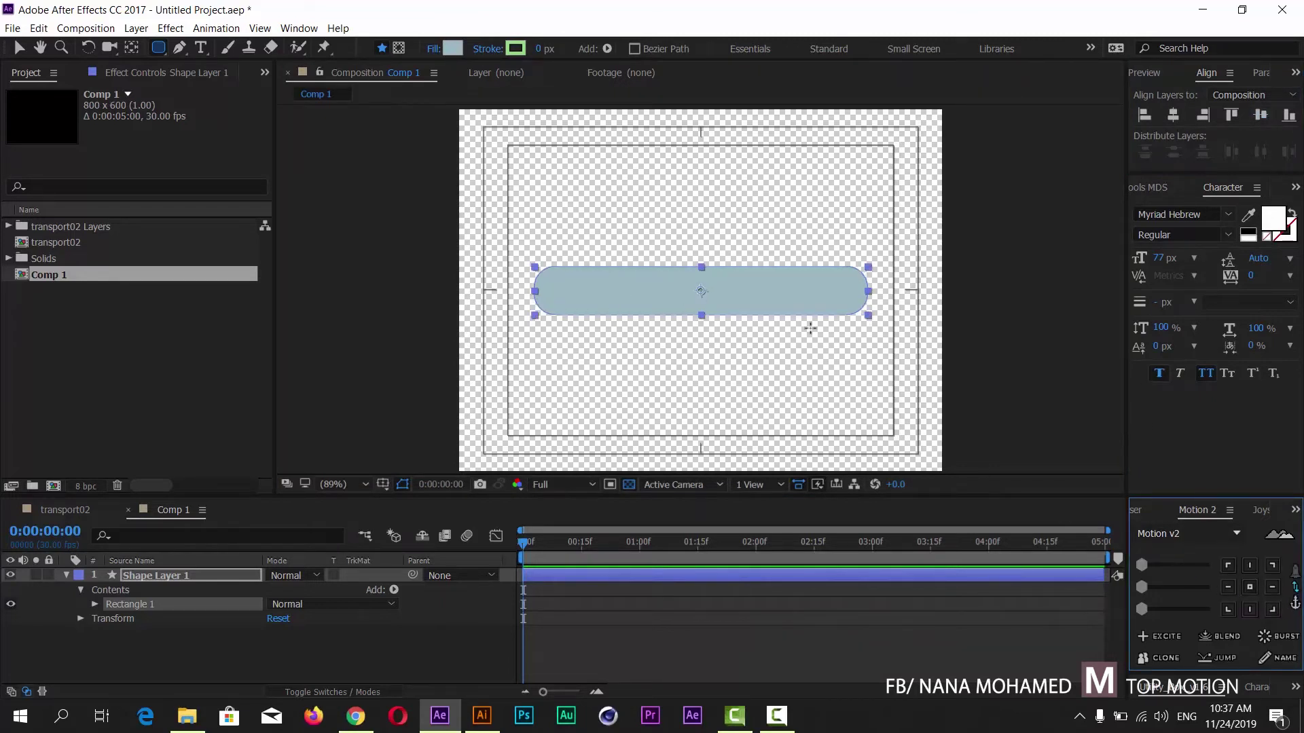
Unlink the size proportions of Rectangle 1's path and set its size to 600 × 90
{"action": "scroll", "coordinate": [733, 302], "scroll_direction": "up", "scroll_amount": 8}
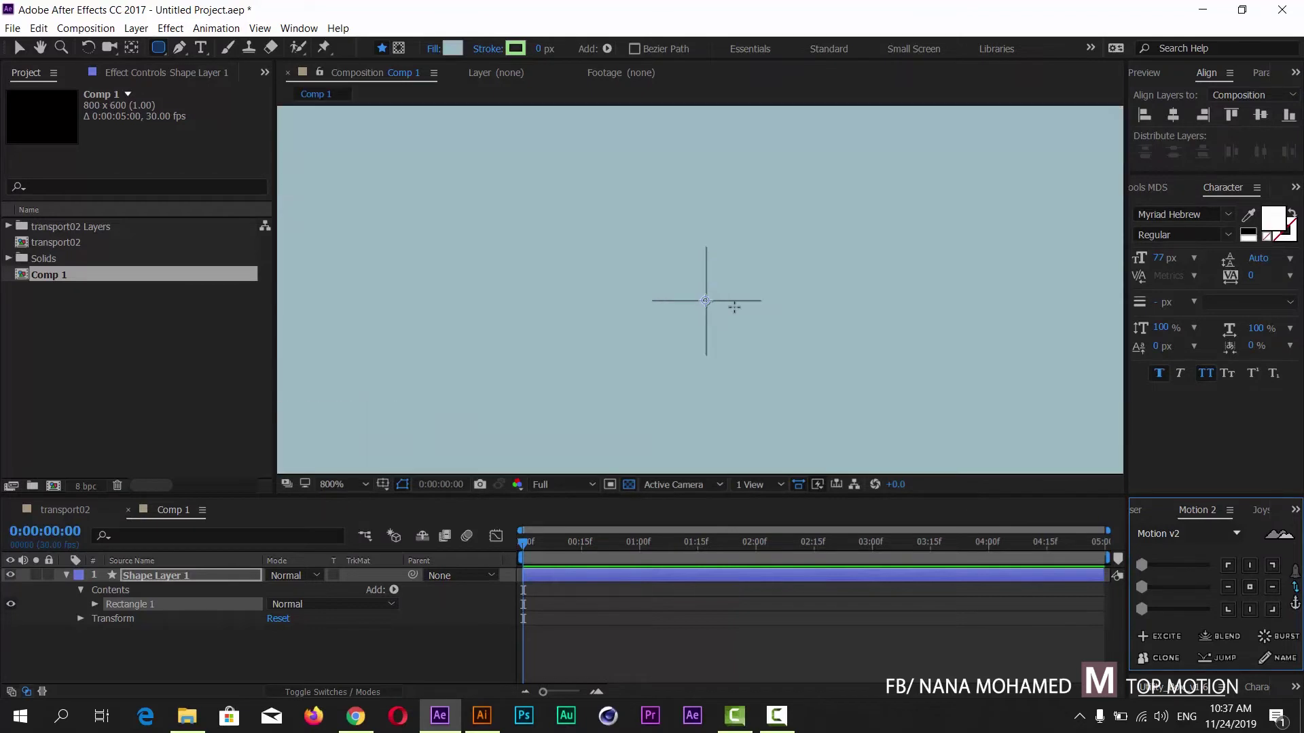
{"action": "scroll", "coordinate": [734, 307], "scroll_direction": "down", "scroll_amount": 9}
{"action": "scroll", "coordinate": [734, 307], "scroll_direction": "up", "scroll_amount": 4}
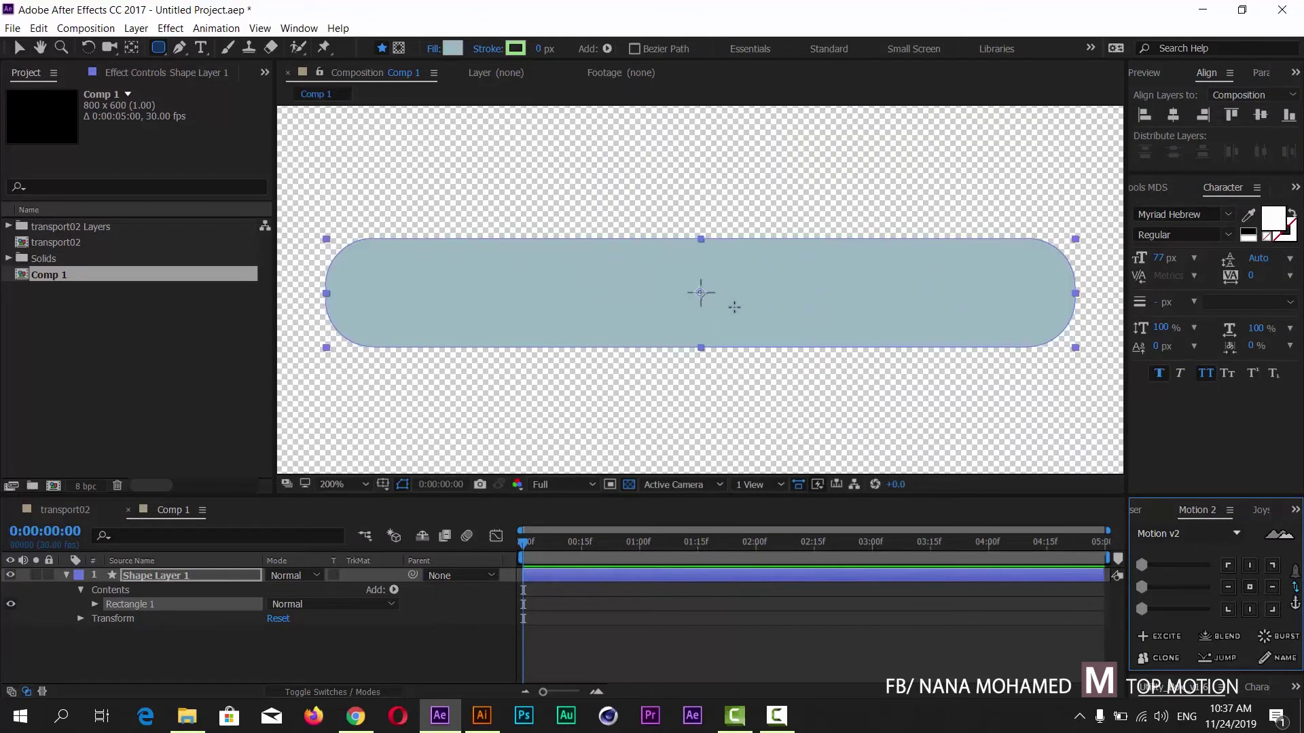
{"action": "scroll", "coordinate": [734, 307], "scroll_direction": "down", "scroll_amount": 2}
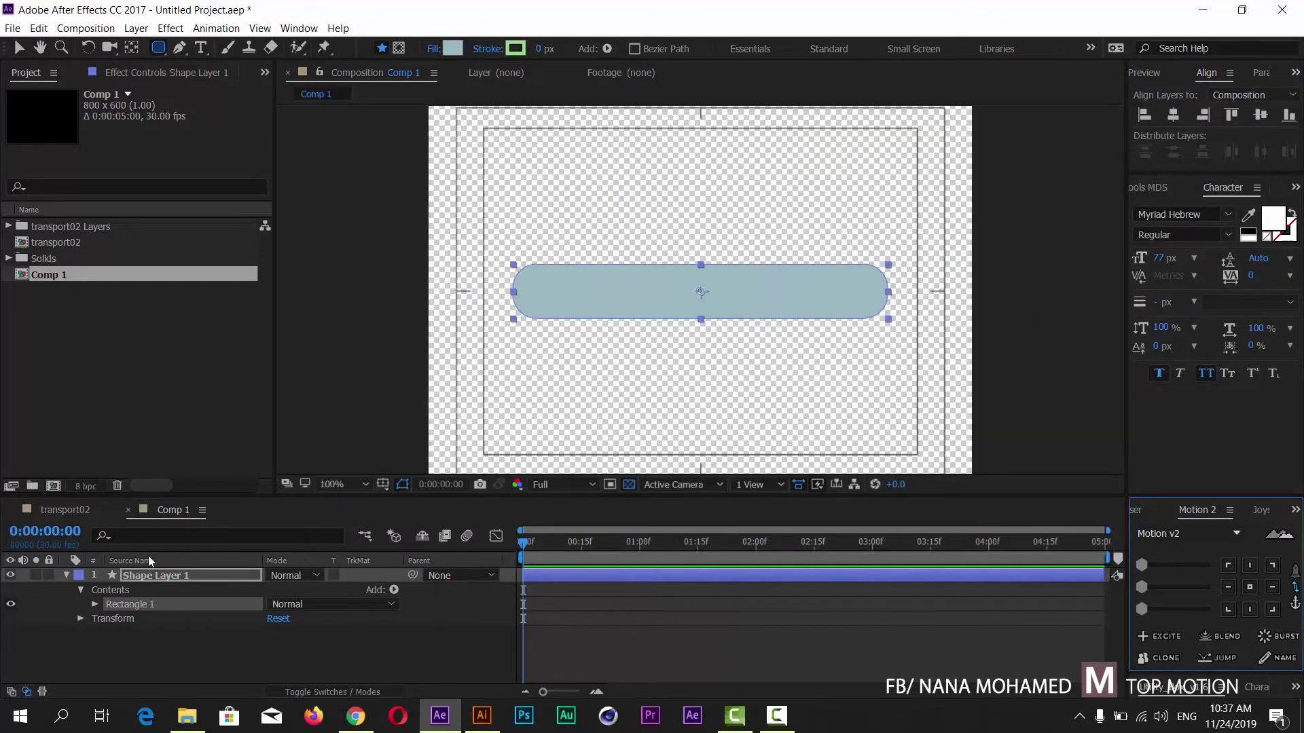
{"action": "left_click_drag", "start_coordinate": [219, 506], "coordinate": [219, 449]}
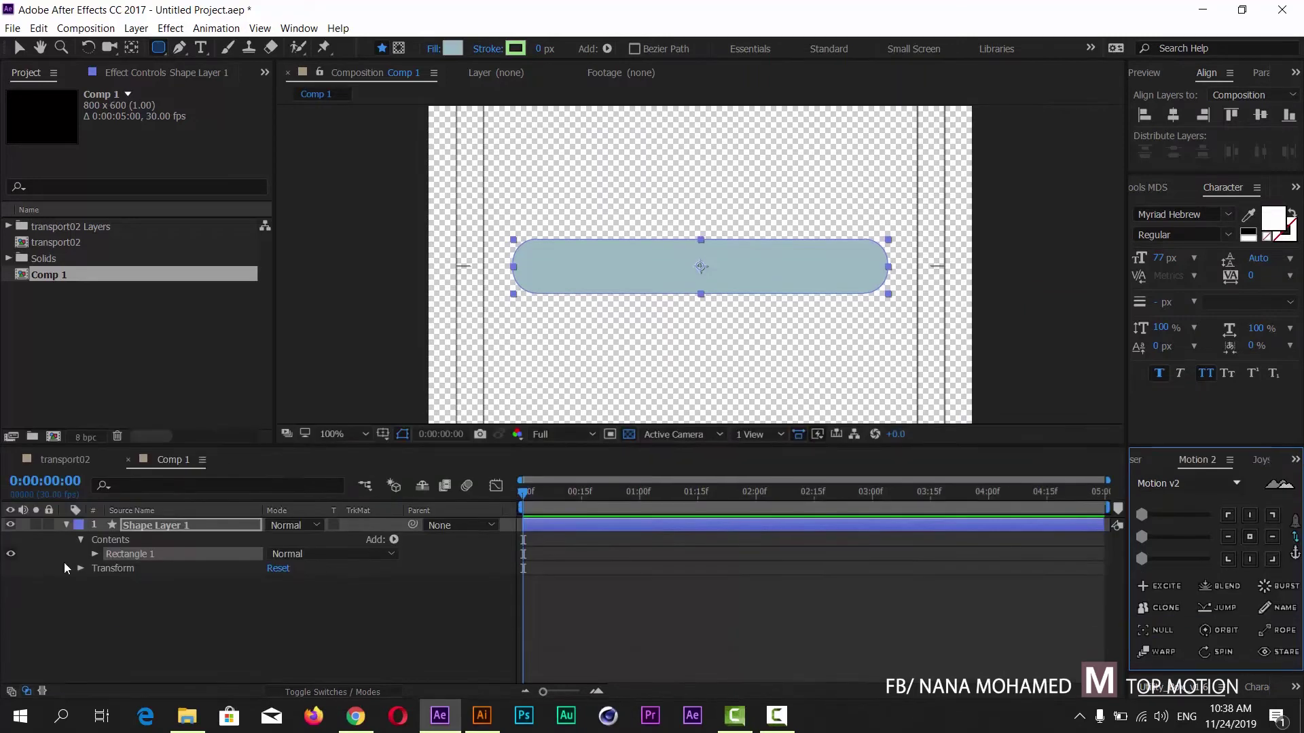
{"action": "left_click", "coordinate": [95, 553]}
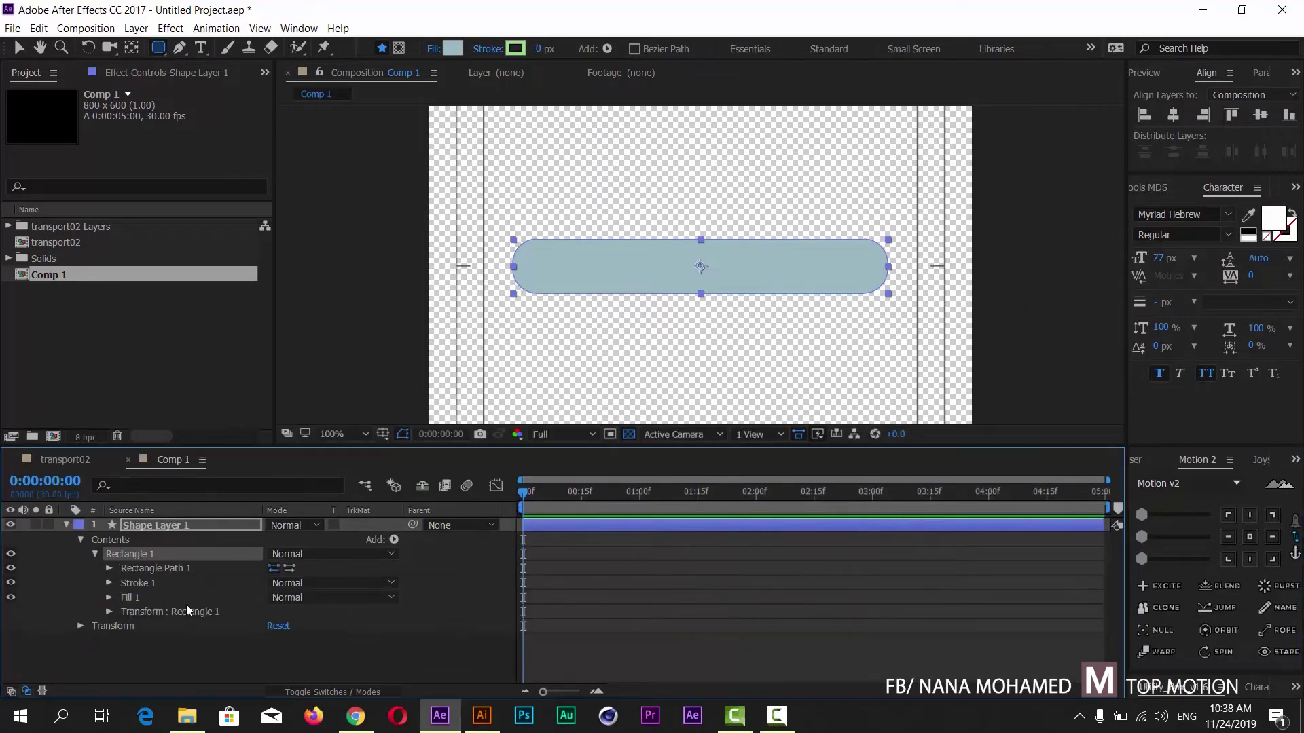
{"action": "left_click", "coordinate": [110, 570]}
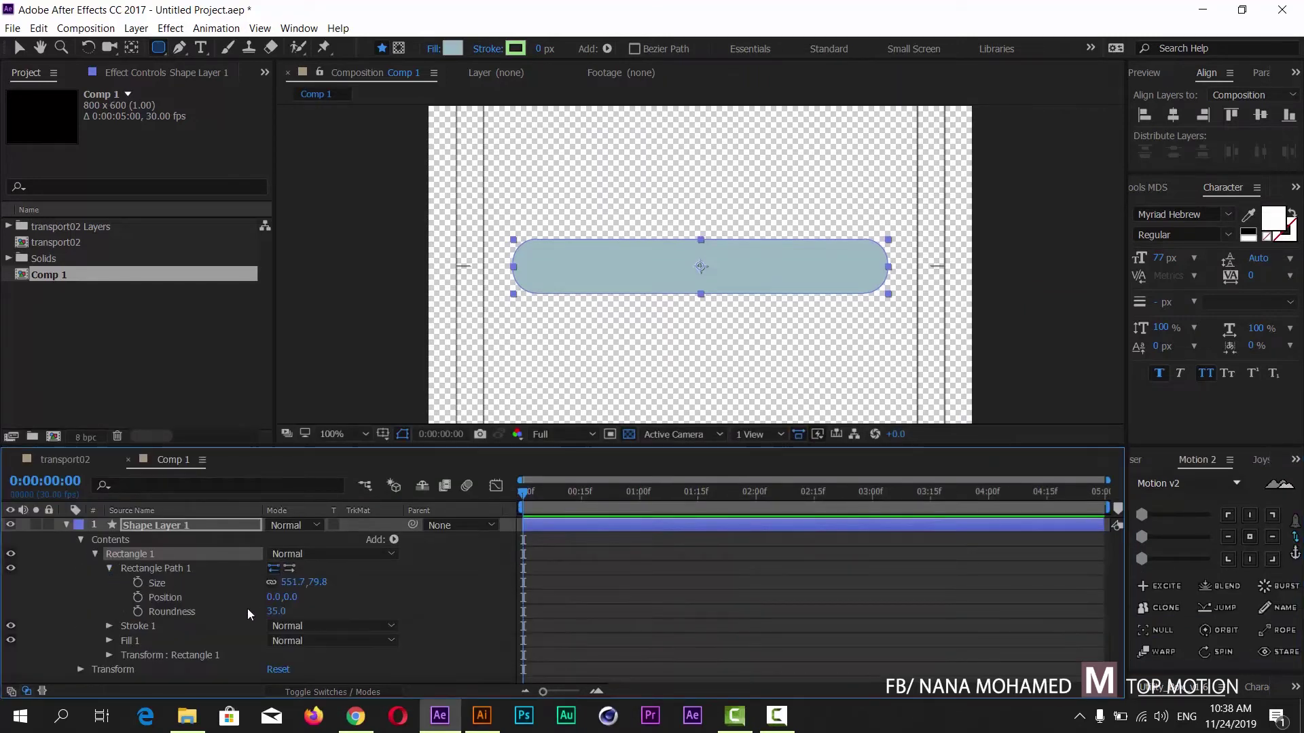
{"action": "left_click", "coordinate": [340, 585]}
{"action": "left_click", "coordinate": [290, 583]}
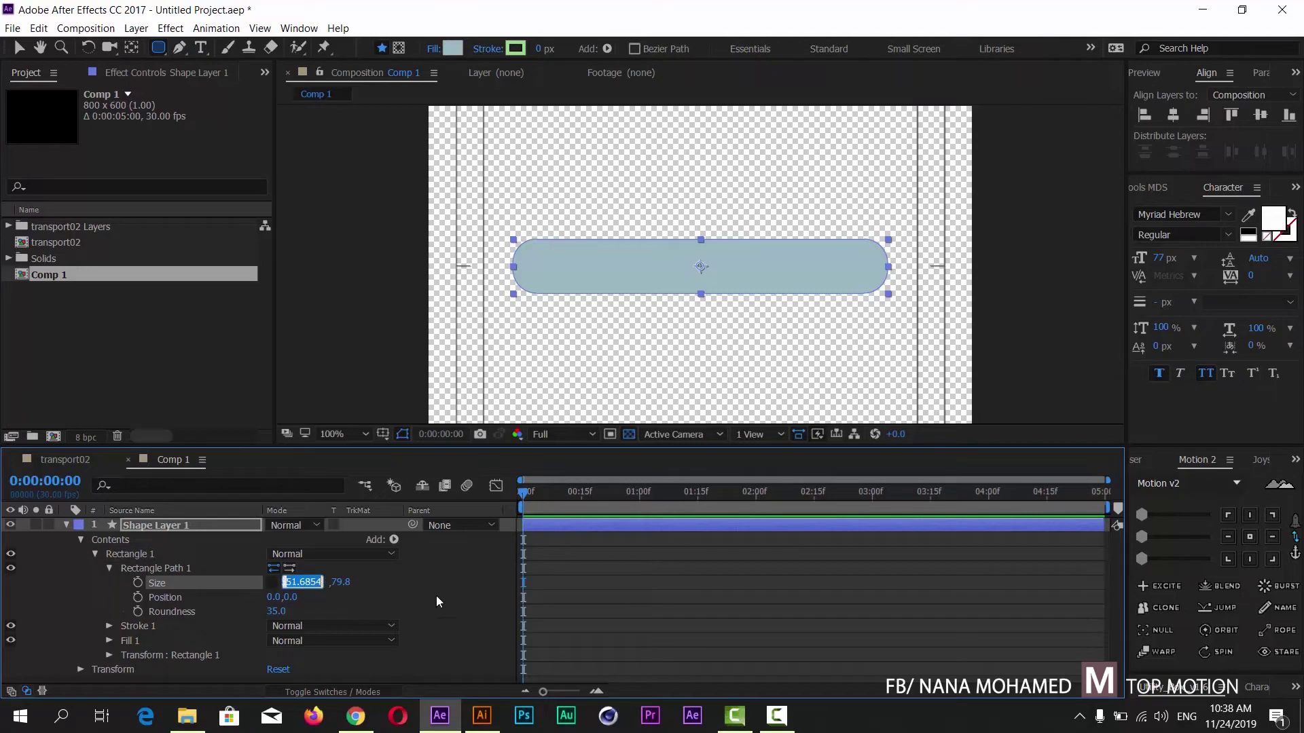
{"action": "type", "text": "600"}
{"action": "key", "text": "Return"}
{"action": "left_click", "coordinate": [317, 582]}
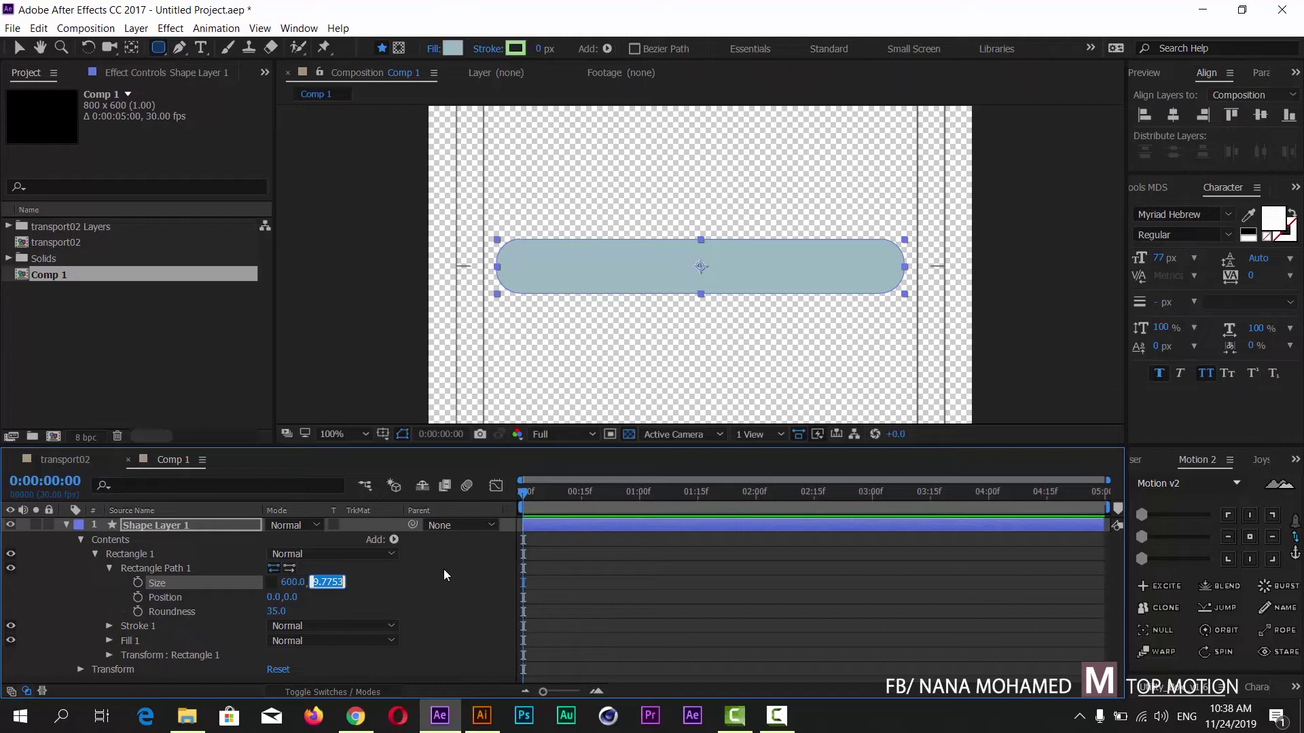
{"action": "type", "text": "90"}
{"action": "key", "text": "Return"}
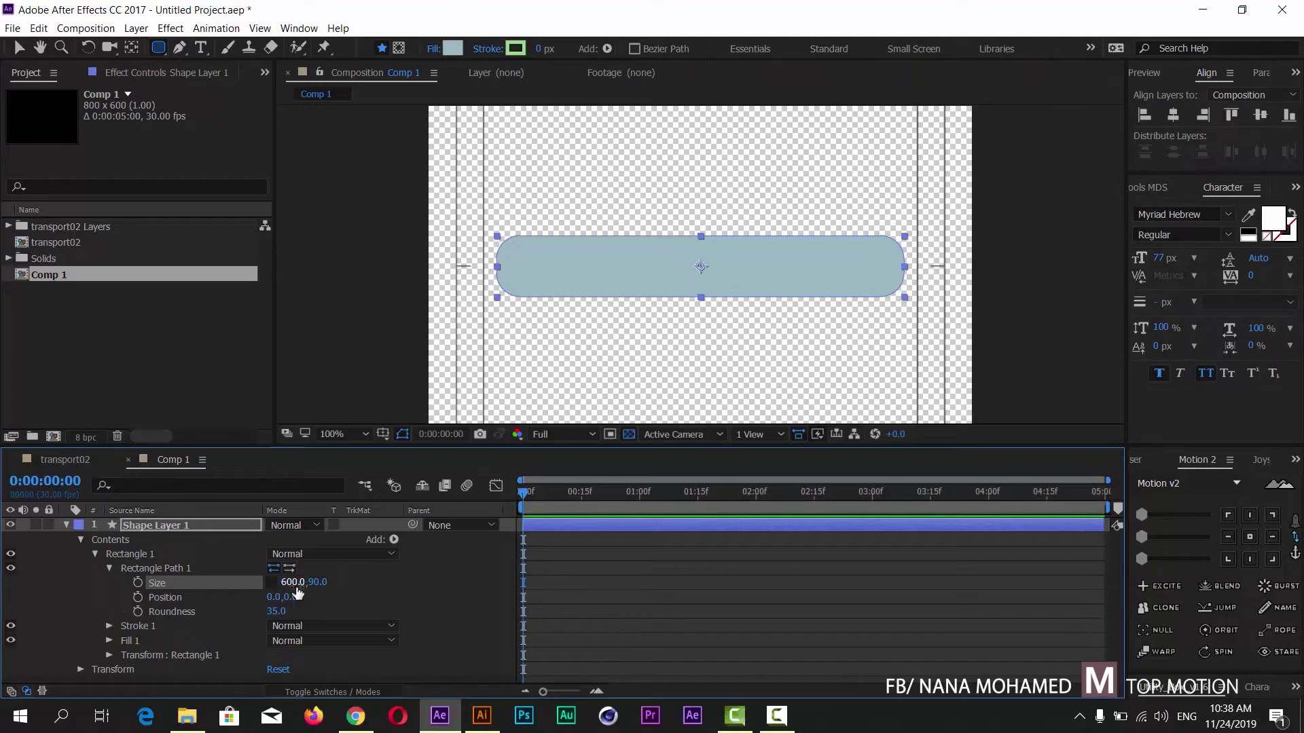
Set the roundness of Rectangle 1's path to 45
{"action": "left_click_drag", "start_coordinate": [275, 611], "coordinate": [275, 612]}
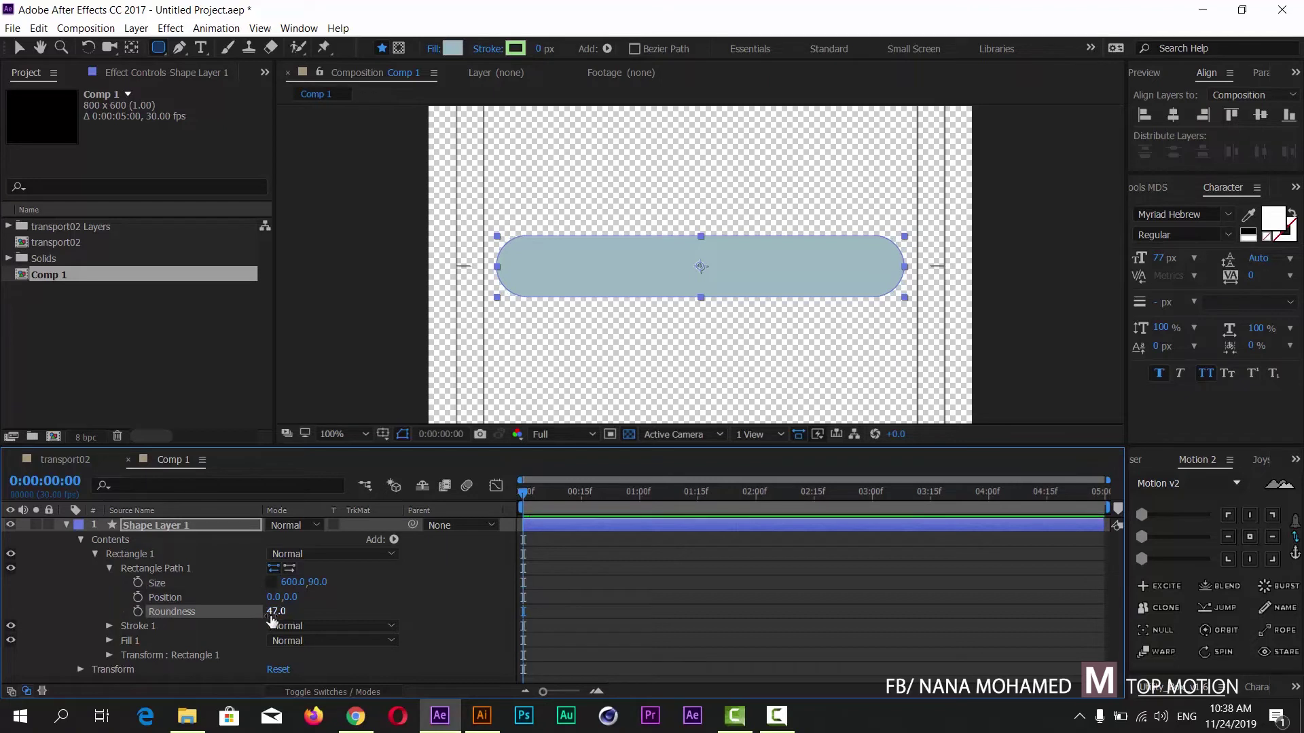
{"action": "left_click", "coordinate": [275, 611]}
{"action": "type", "text": "5"}
{"action": "key", "text": "BackSpace"}
{"action": "type", "text": "45"}
{"action": "key", "text": "Return"}
Duplicate Rectangle 1 and shift the copy's rectangle path upward to position 0, -80
{"action": "left_click", "coordinate": [96, 554]}
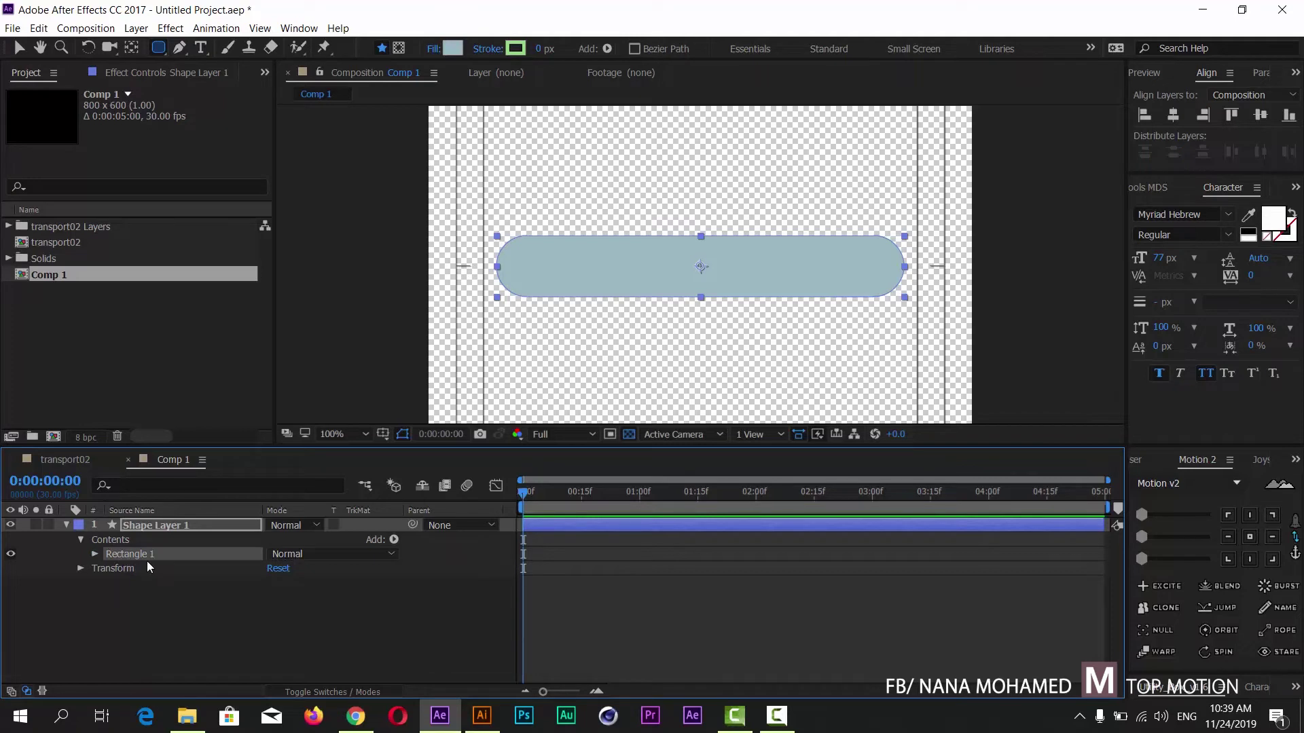
{"action": "key", "text": "ctrl+d"}
{"action": "left_click", "coordinate": [95, 555]}
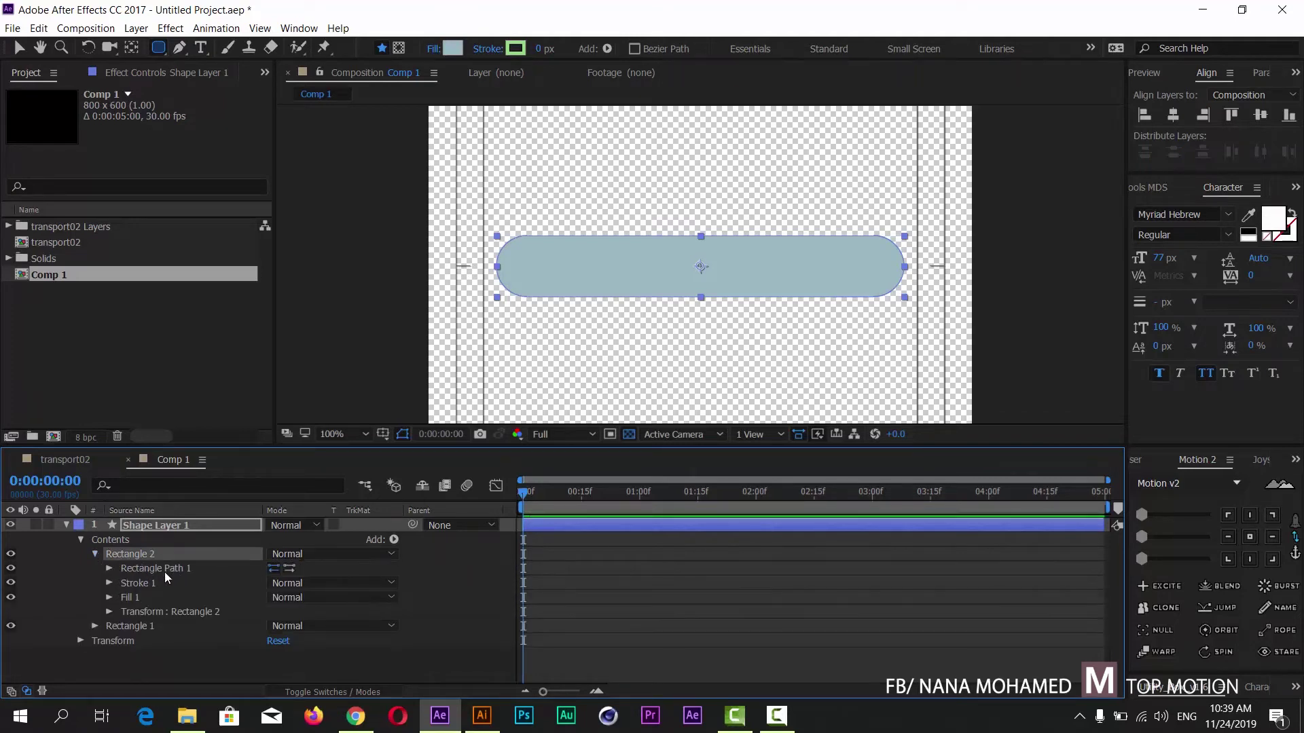
{"action": "left_click", "coordinate": [110, 568]}
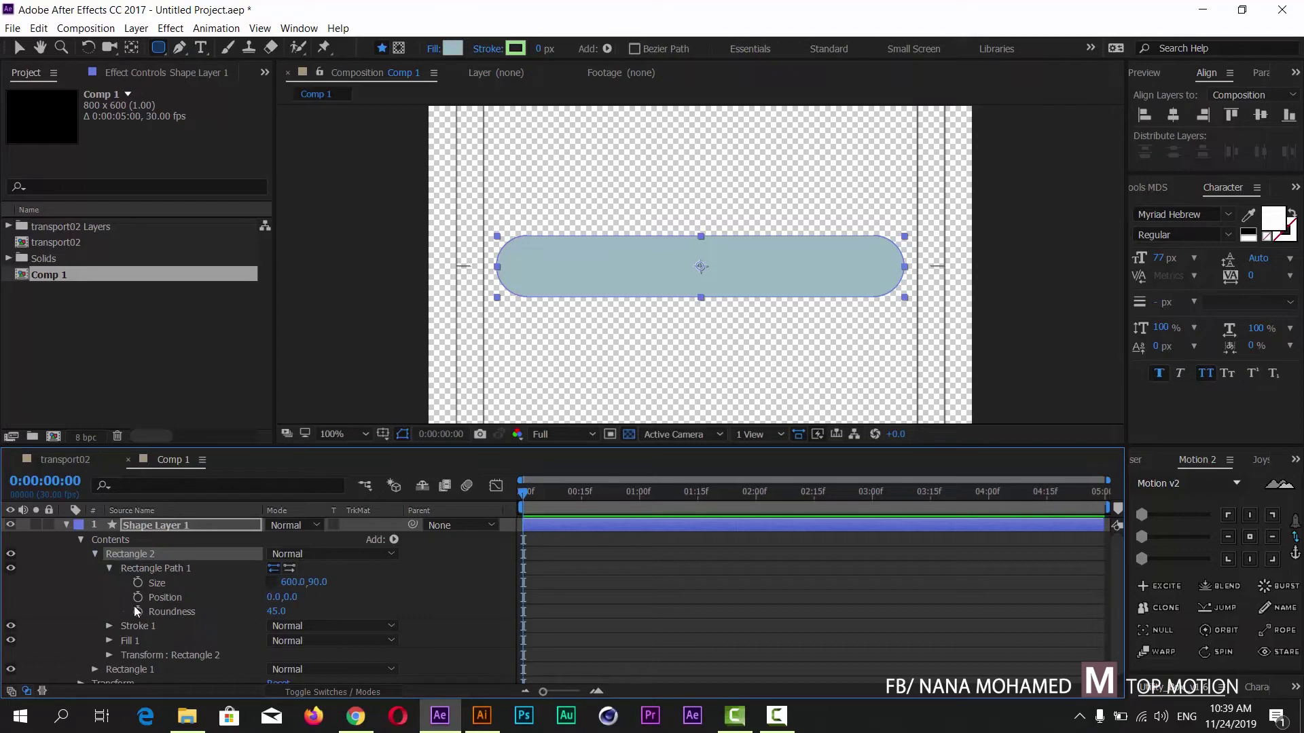
{"action": "left_click_drag", "start_coordinate": [290, 597], "coordinate": [290, 597]}
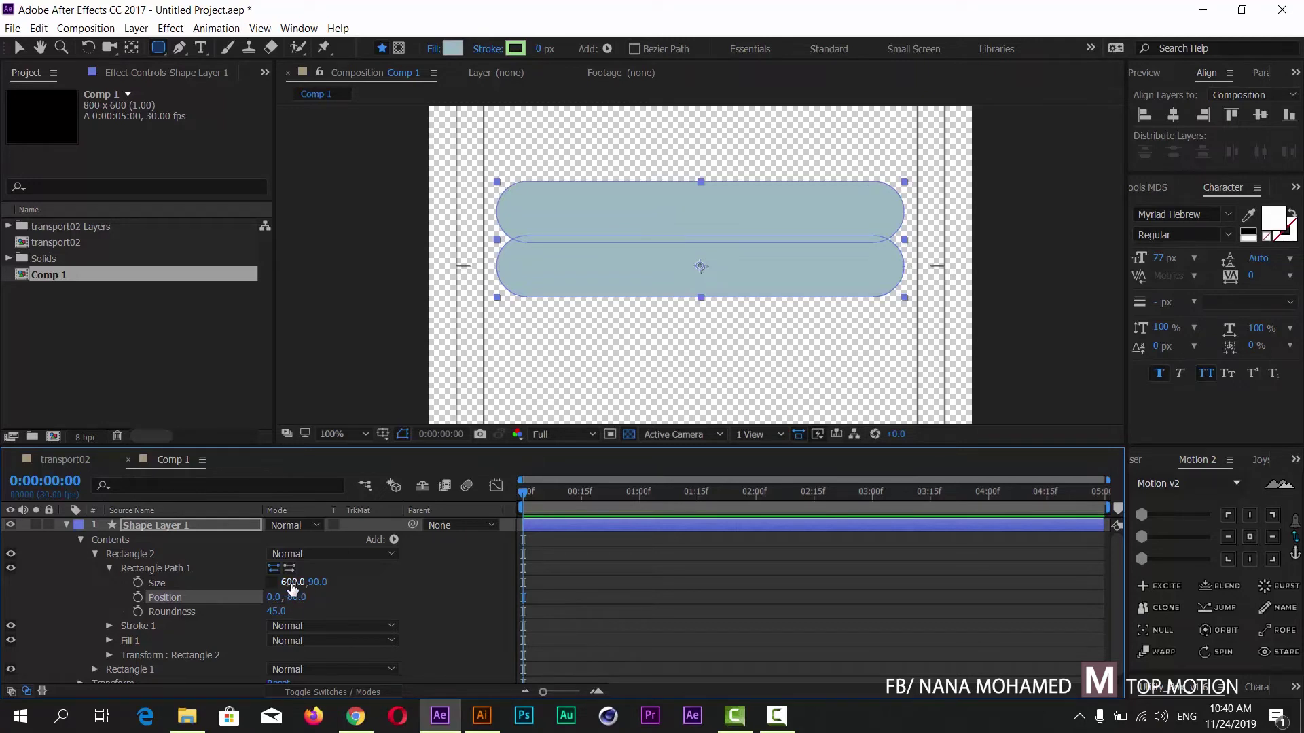
Set the width of Rectangle 2's path to 400, then collapse its properties
{"action": "left_click", "coordinate": [292, 582]}
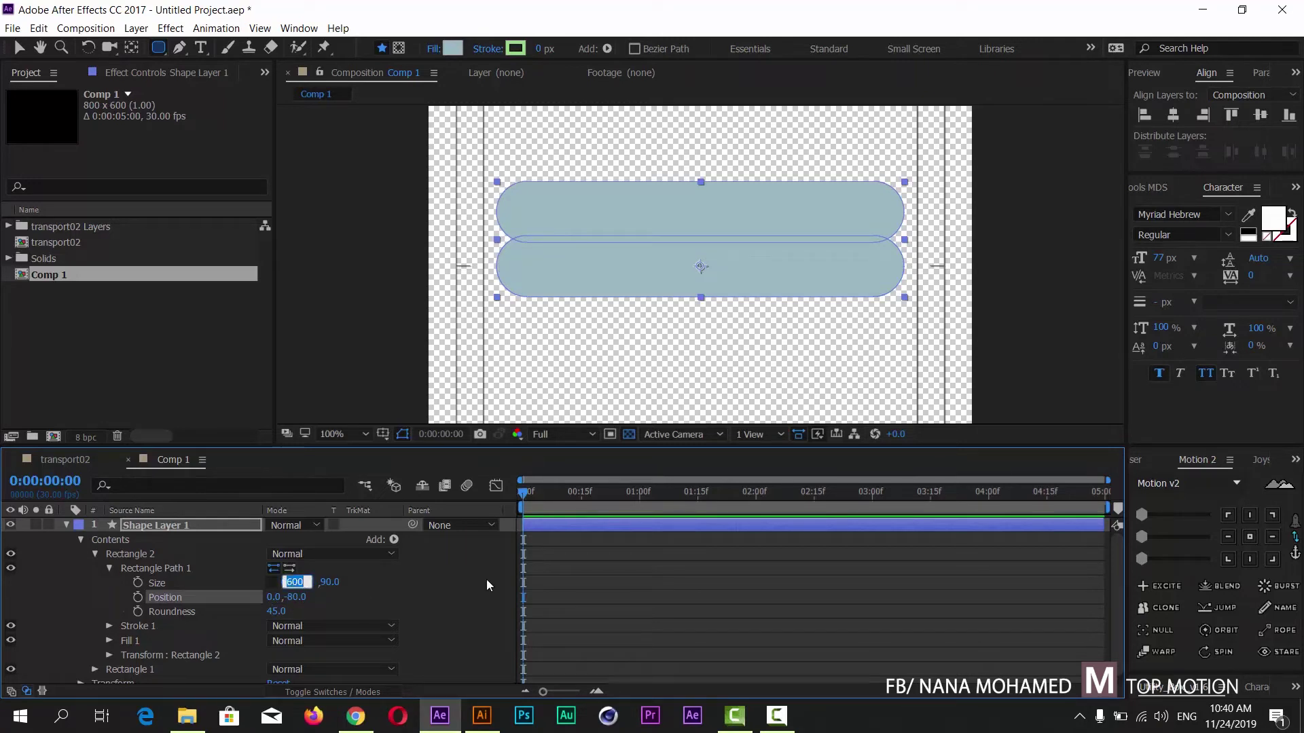
{"action": "type", "text": "400"}
{"action": "key", "text": "Return"}
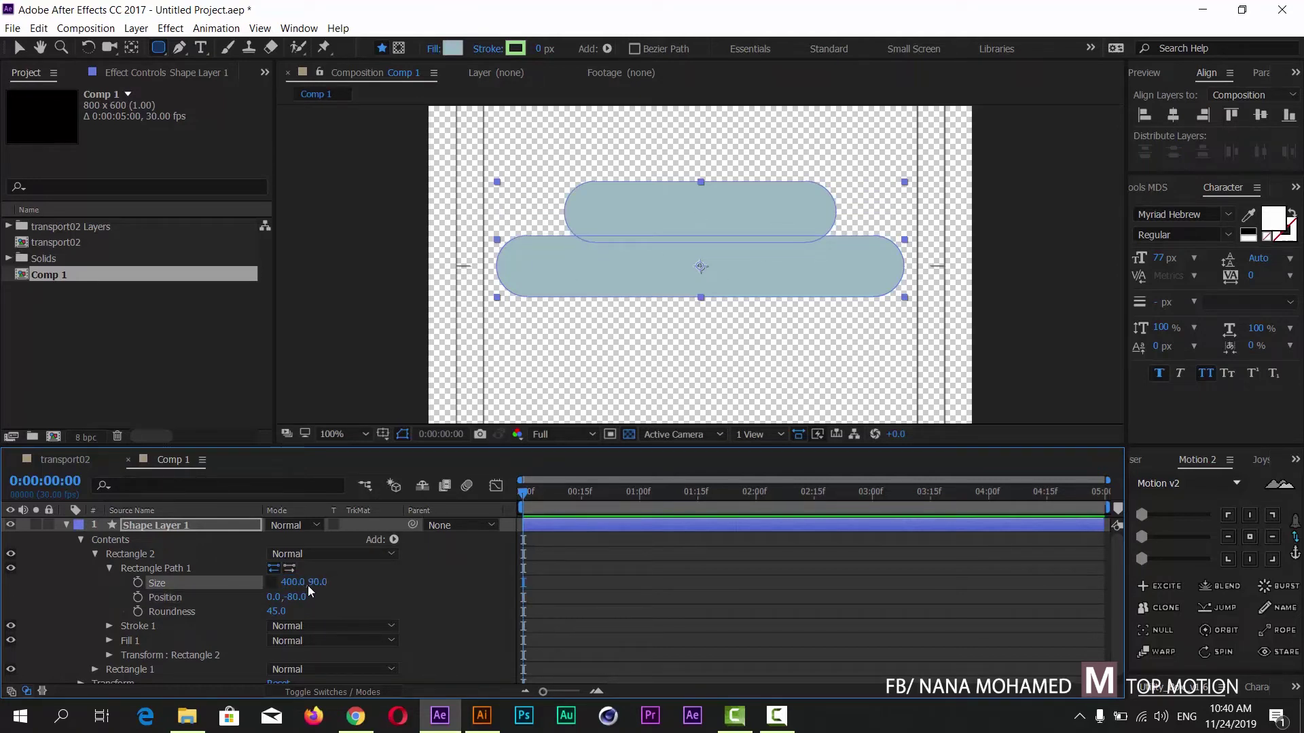
{"action": "left_click", "coordinate": [95, 554]}
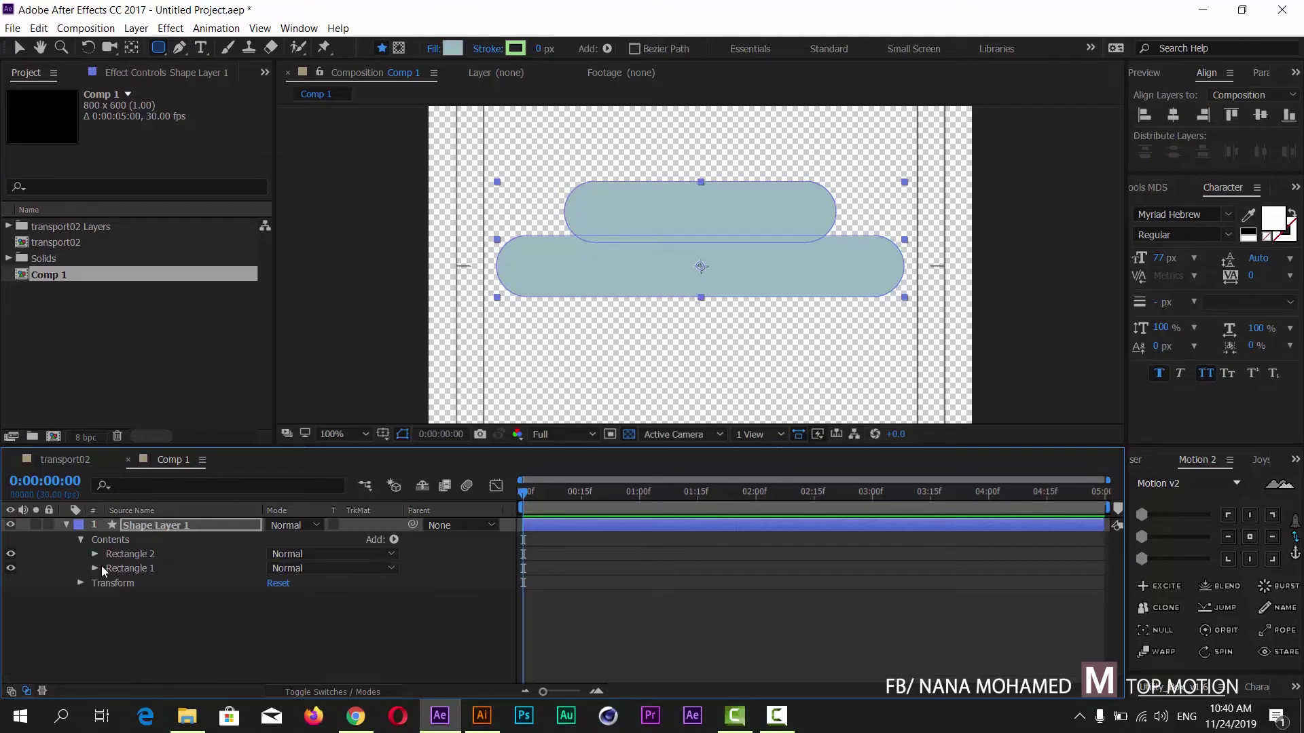
Add a Repeater to the contents of Shape Layer 1 and set its copies to 10
{"action": "left_click", "coordinate": [99, 542]}
{"action": "left_click", "coordinate": [394, 540]}
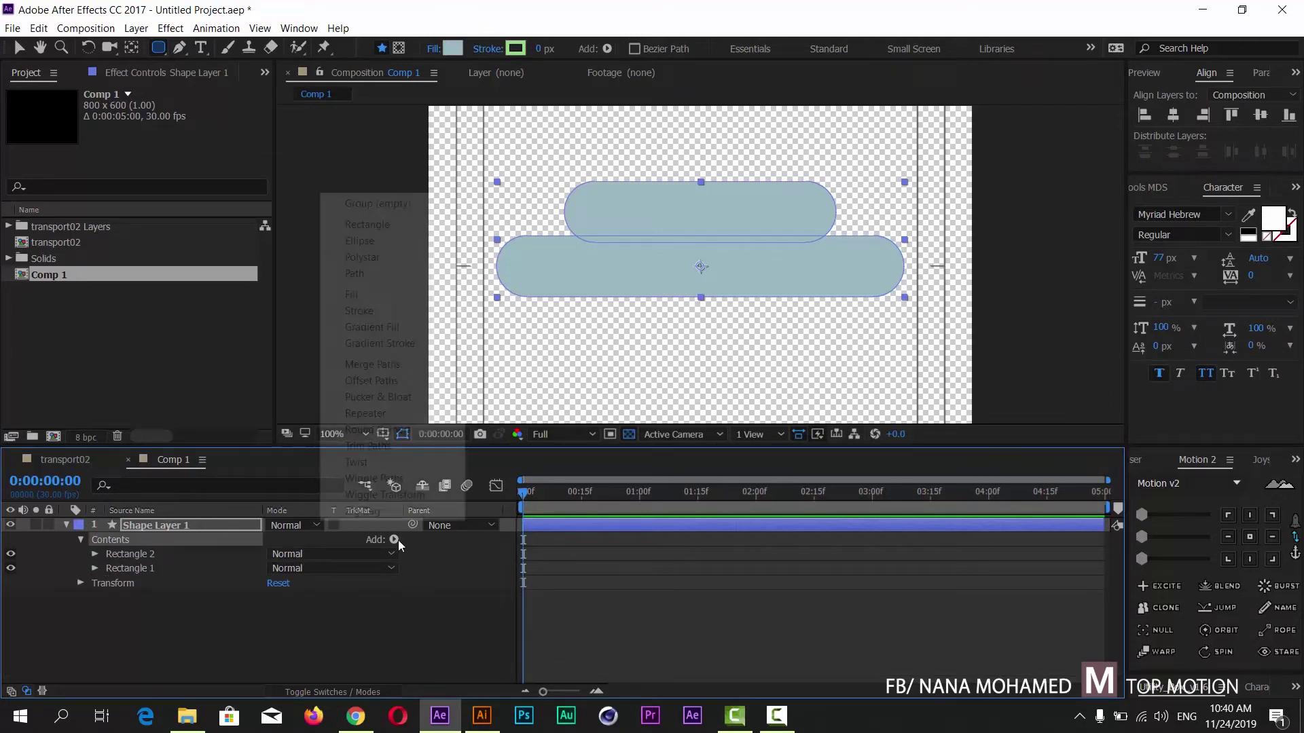
{"action": "left_click", "coordinate": [365, 413]}
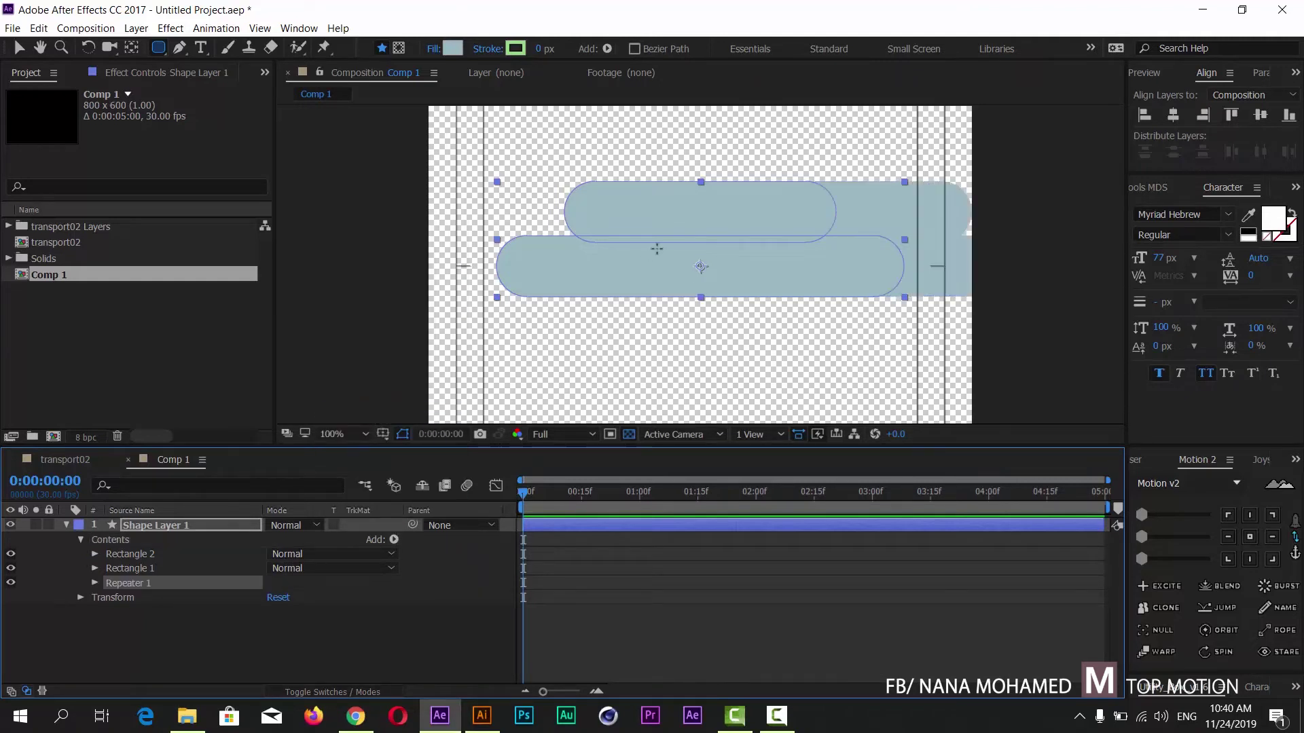
{"action": "left_click", "coordinate": [95, 583]}
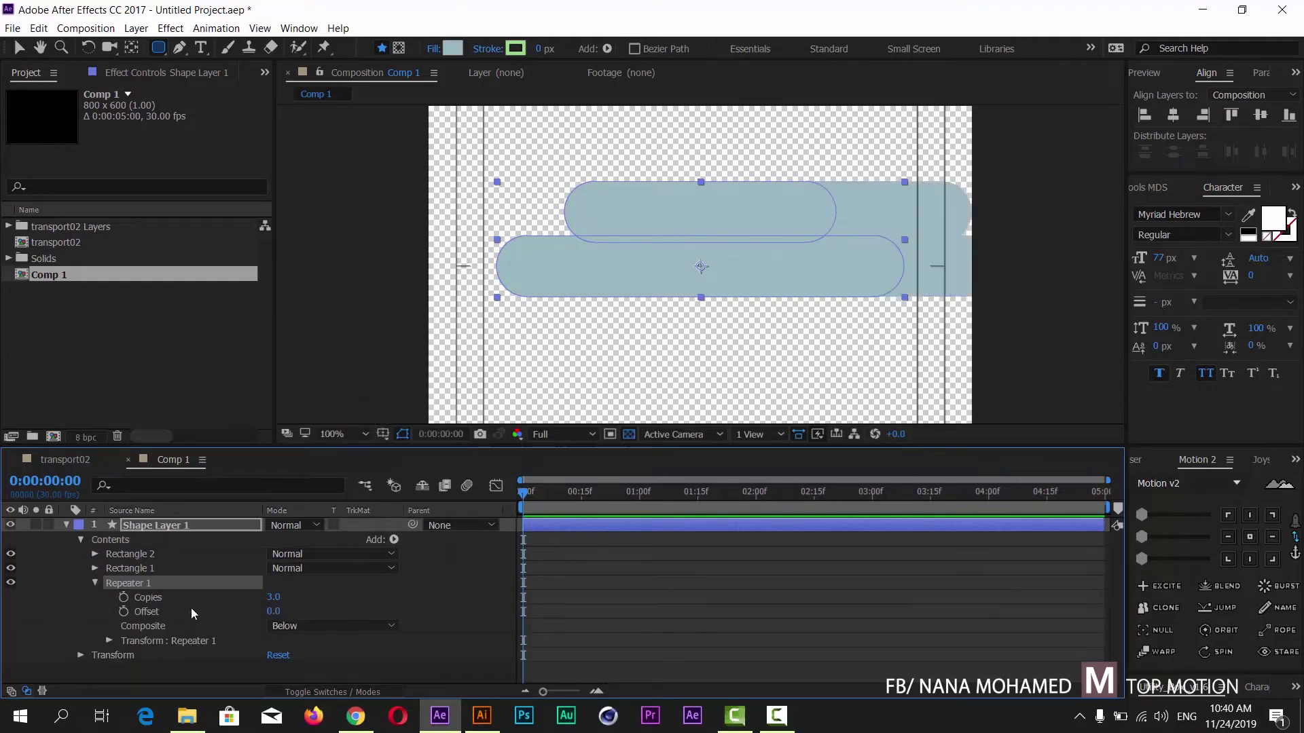
{"action": "left_click", "coordinate": [273, 597]}
{"action": "type", "text": "10"}
{"action": "key", "text": "Return"}
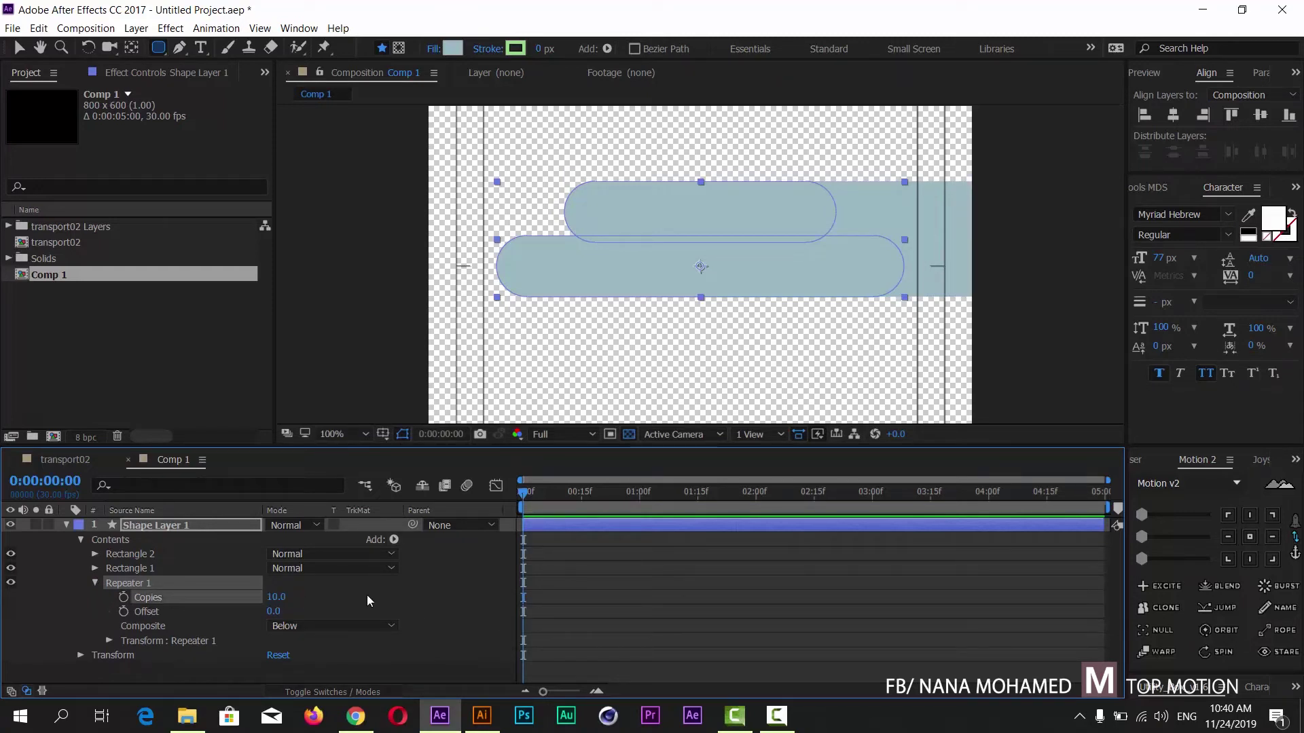
Set the Repeater's transform position to 0, -159 so the copies of the bar pair stack upward
{"action": "left_click", "coordinate": [109, 641]}
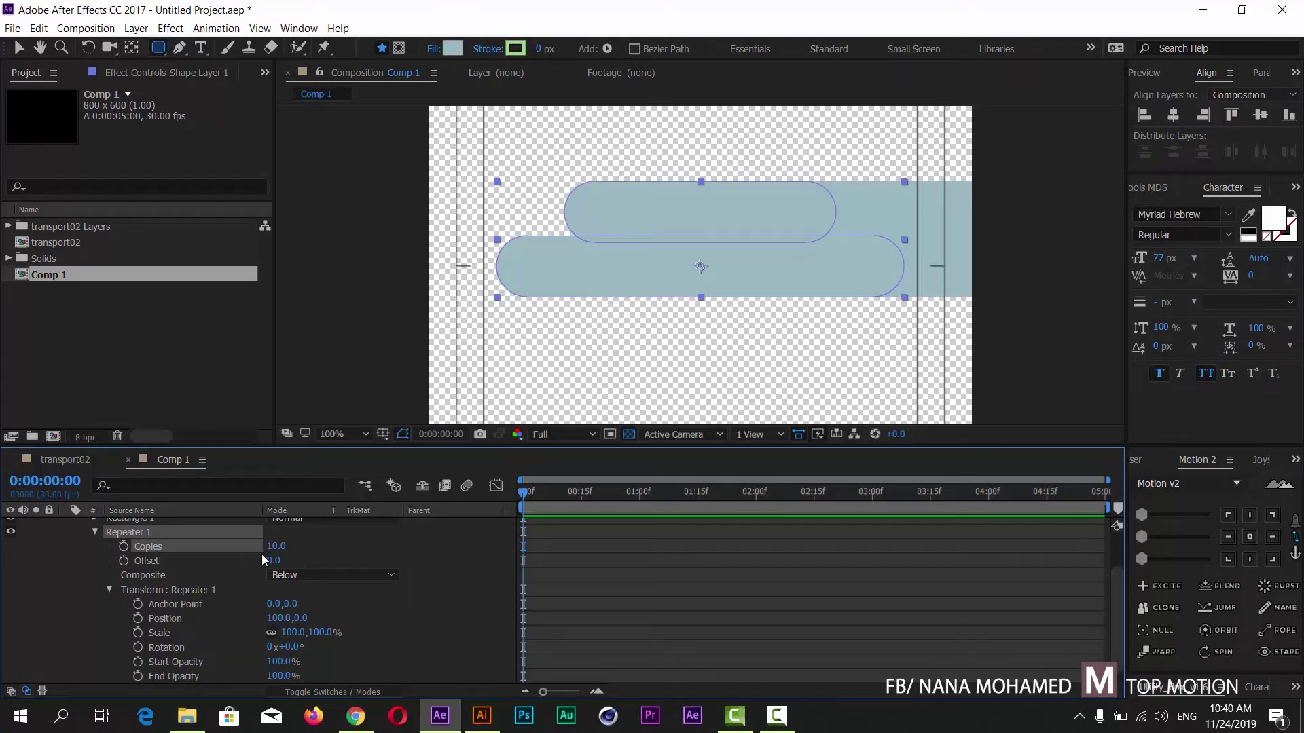
{"action": "left_click", "coordinate": [272, 619]}
{"action": "type", "text": "0"}
{"action": "key", "text": "Return"}
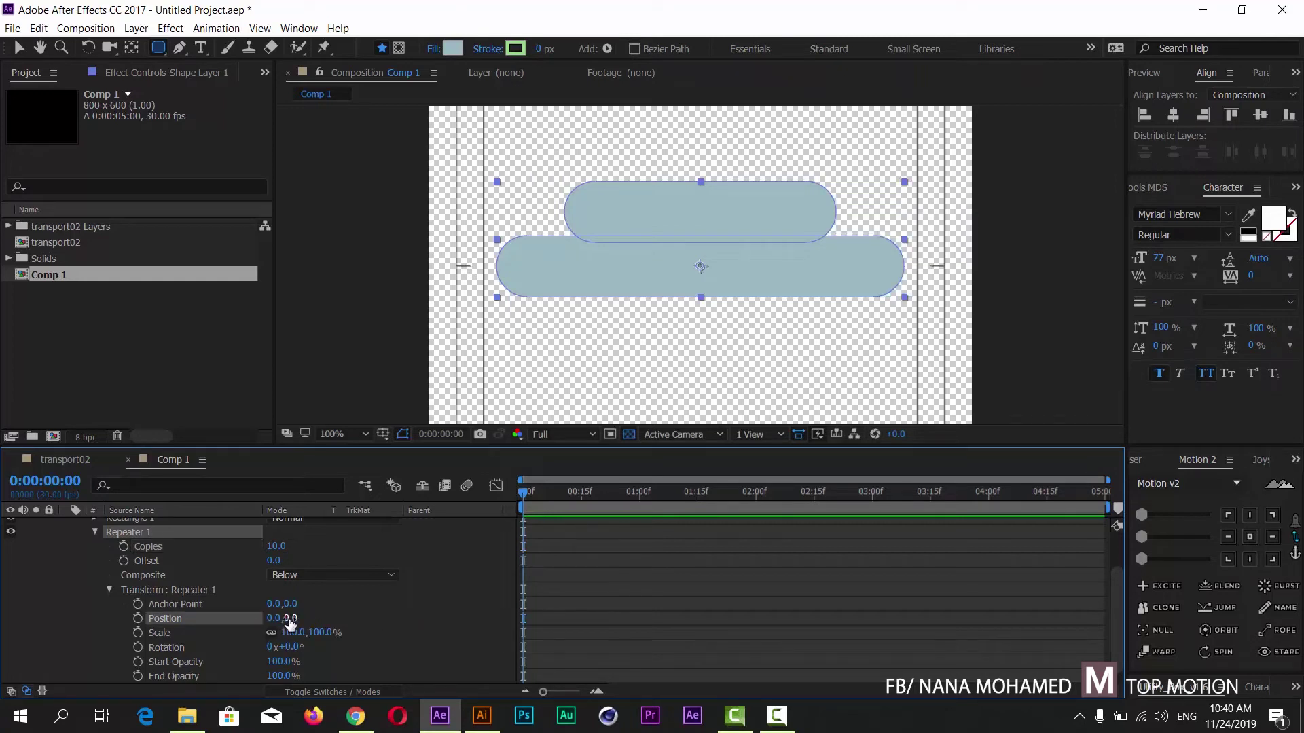
{"action": "mouse_move", "coordinate": [288, 618]}
{"action": "left_mouse_down"}
{"action": "mouse_move", "coordinate": [238, 617]}
{"action": "mouse_move", "coordinate": [281, 638]}
{"action": "mouse_move", "coordinate": [223, 647]}
{"action": "mouse_move", "coordinate": [272, 637]}
{"action": "left_mouse_up"}
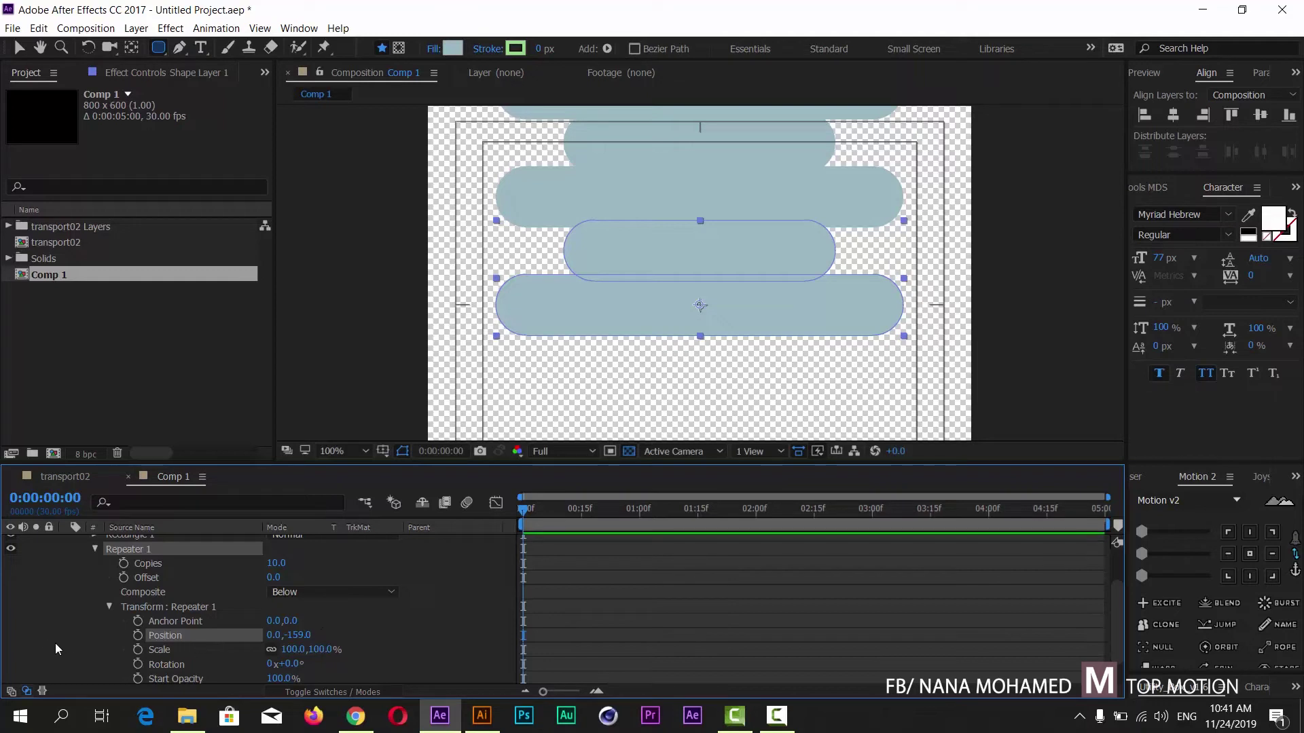
{"action": "left_click", "coordinate": [108, 606]}
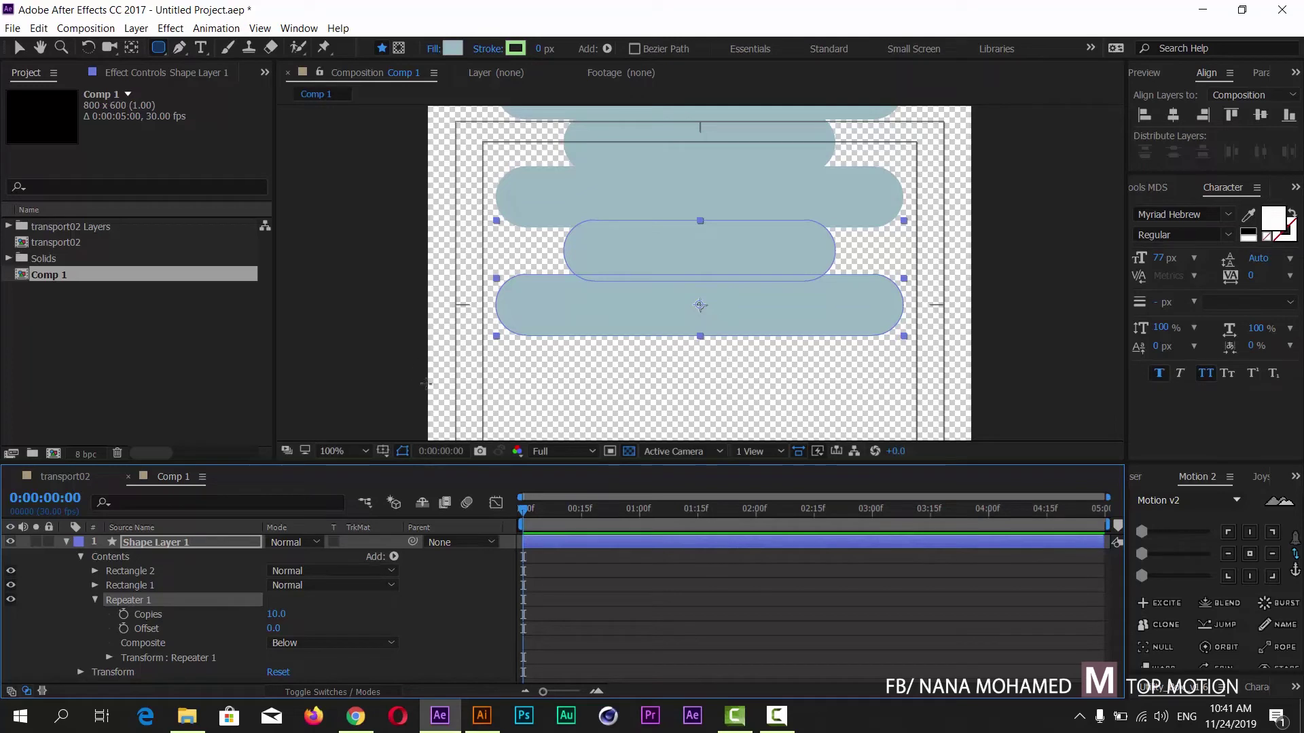
Activate the Selection tool and set the Repeater's offset to -2
{"action": "left_click", "coordinate": [22, 47]}
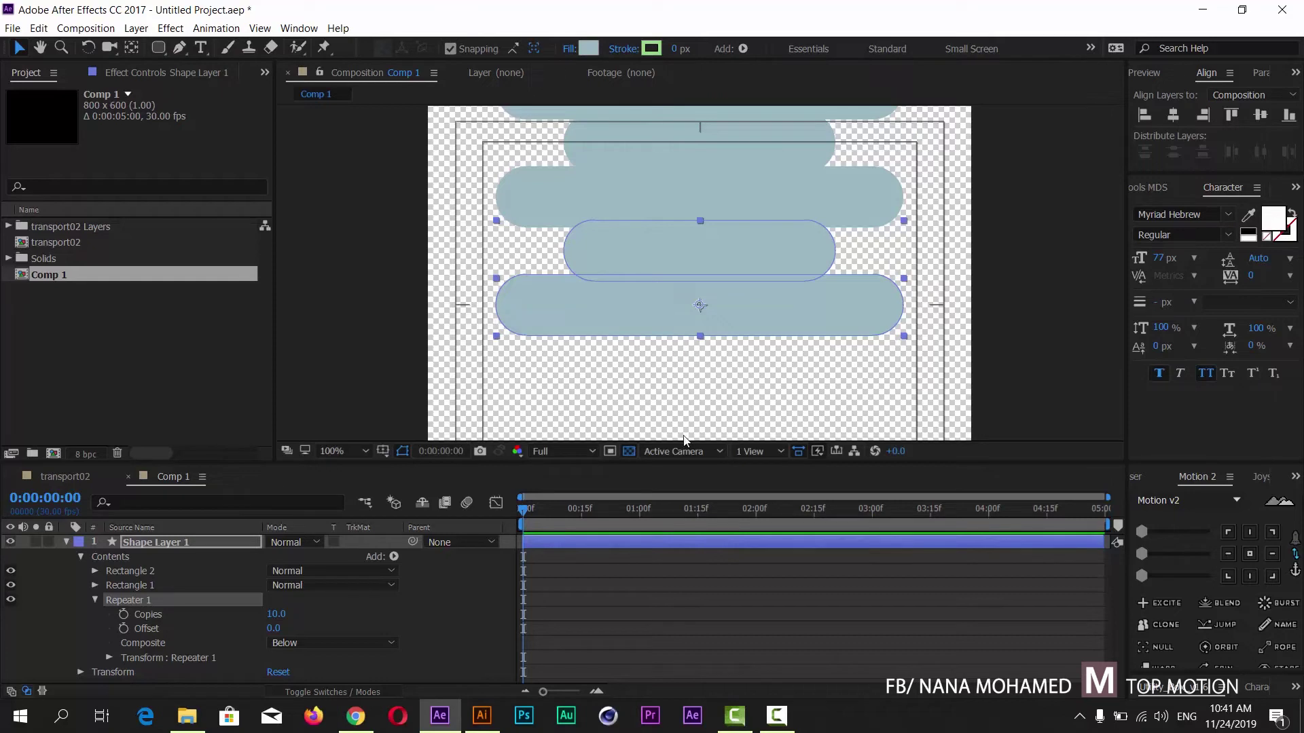
{"action": "left_click", "coordinate": [274, 629]}
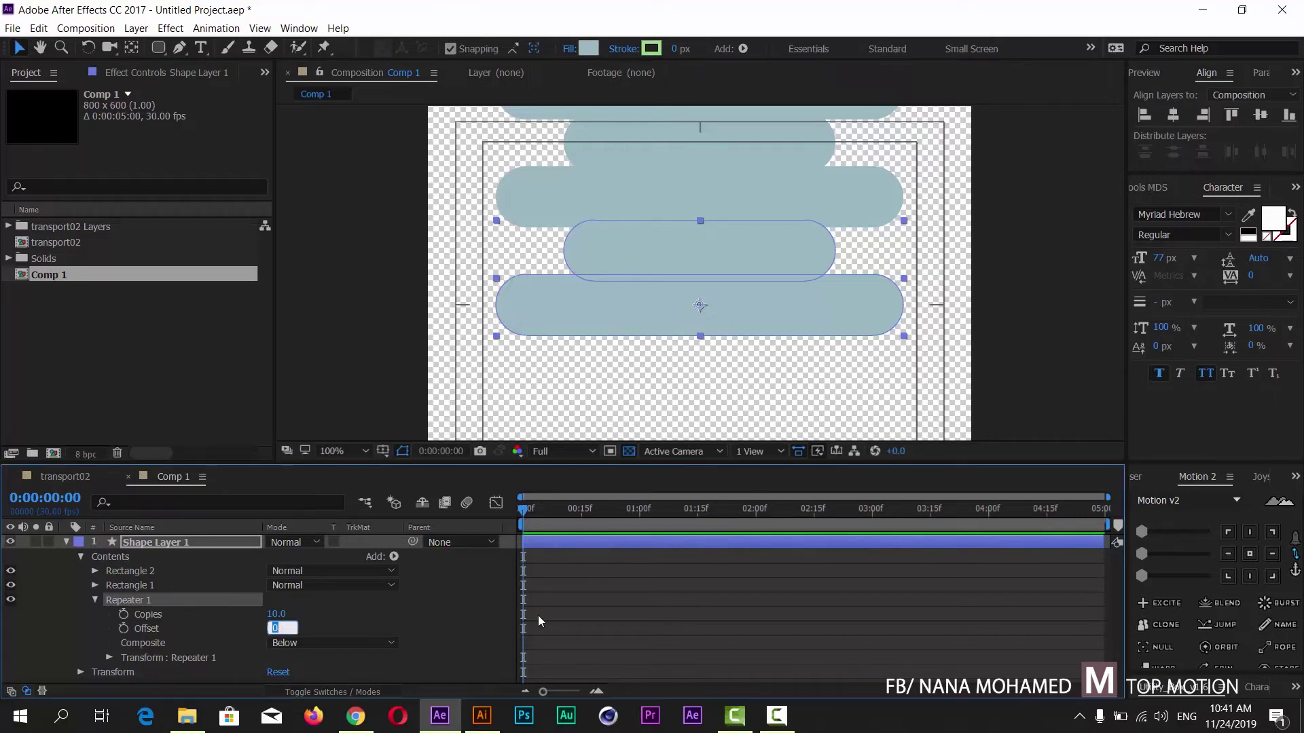
{"action": "type", "text": "-2"}
{"action": "key", "text": "Return"}
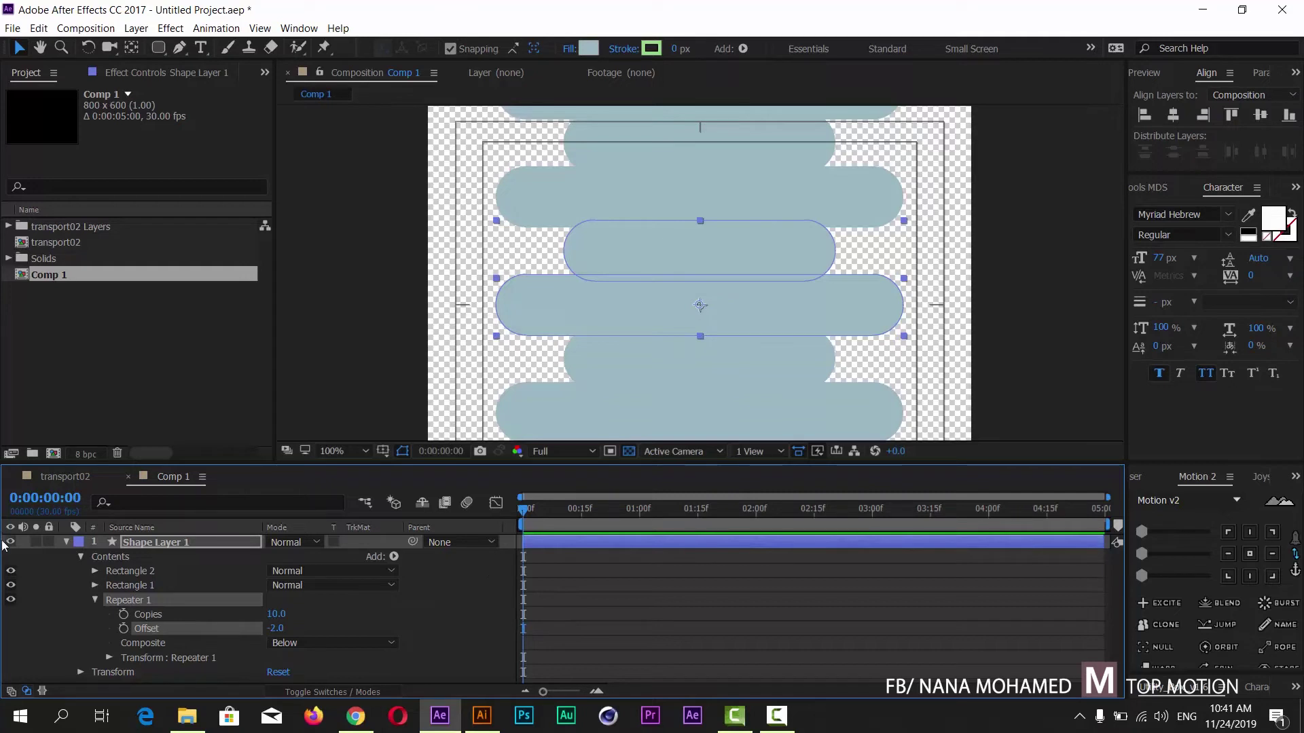
{"action": "left_click", "coordinate": [95, 600]}
Add a Wiggle Transform to the contents of Shape Layer 1 and move it below Repeater 1
{"action": "left_click", "coordinate": [117, 558]}
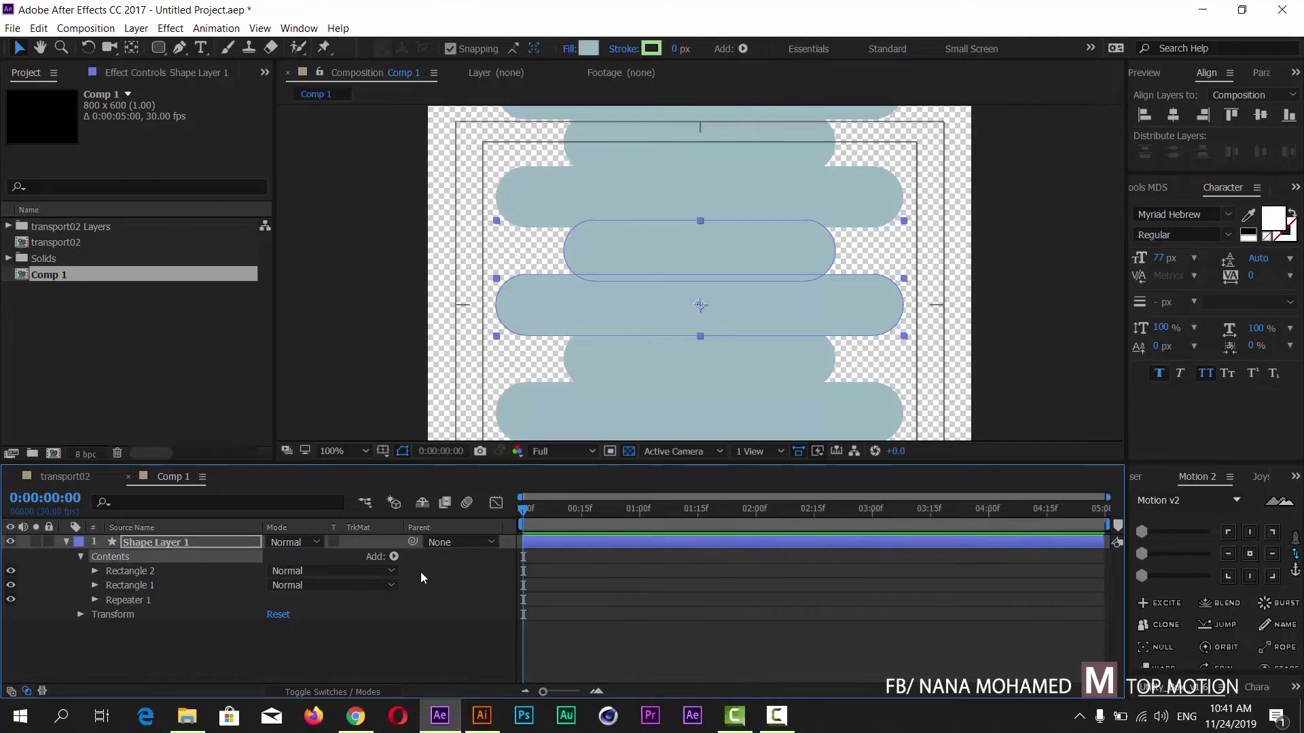
{"action": "left_click", "coordinate": [393, 557]}
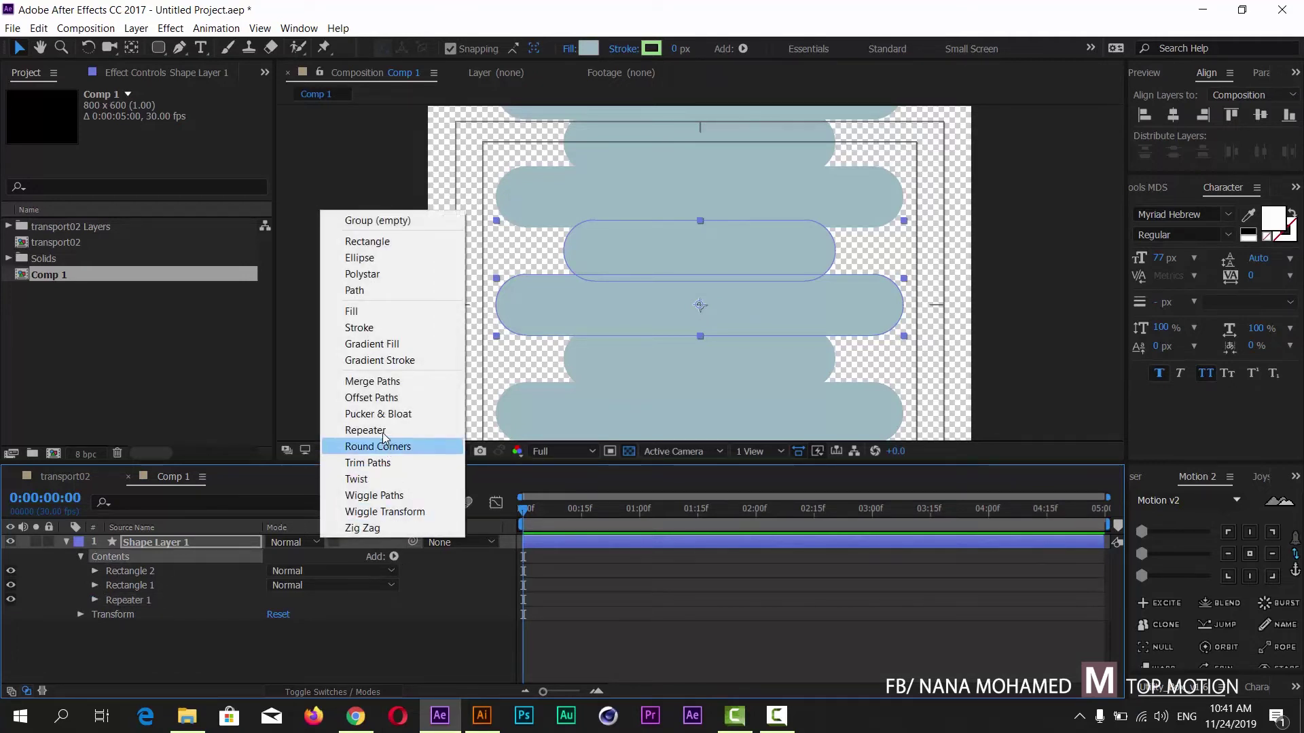
{"action": "left_click", "coordinate": [407, 514]}
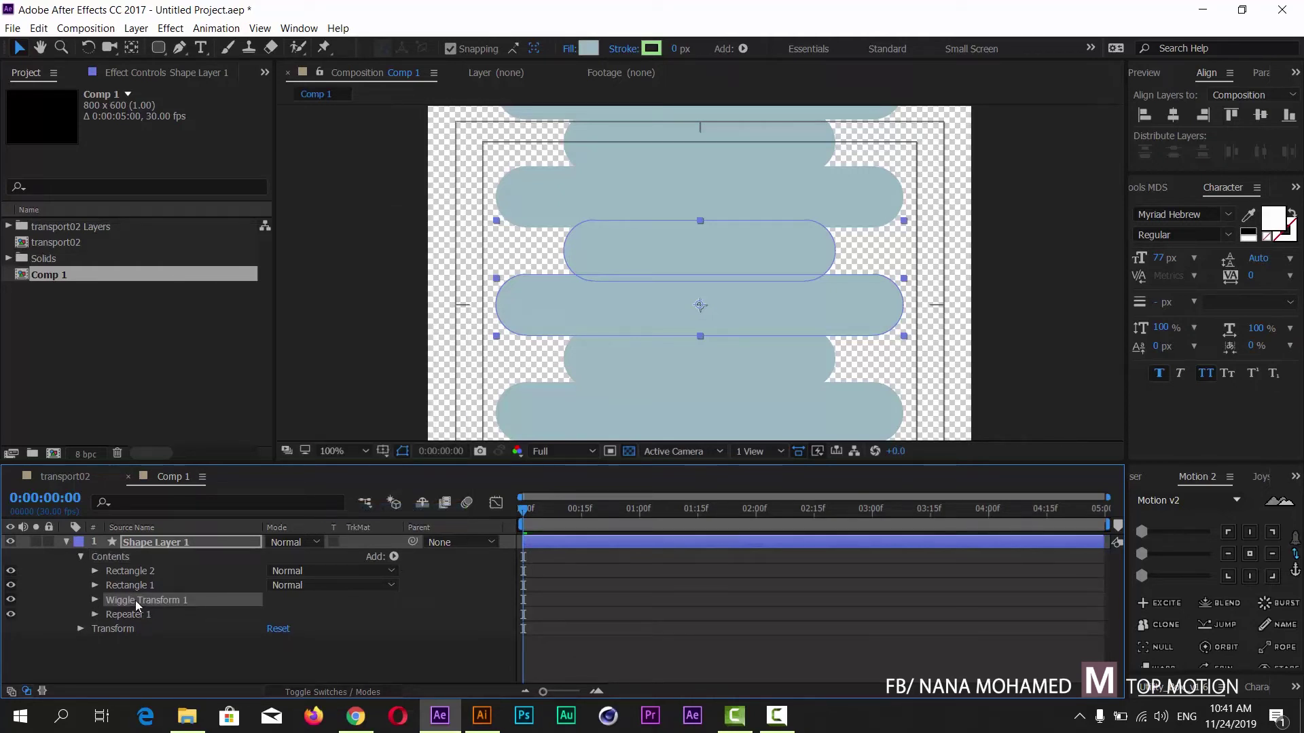
{"action": "left_click_drag", "start_coordinate": [135, 602], "coordinate": [129, 619]}
Set the transform position of Wiggle Transform 1 to 20, 0 for horizontal movement
{"action": "left_click", "coordinate": [94, 614]}
{"action": "scroll", "coordinate": [259, 652], "scroll_direction": "down", "scroll_amount": 1}
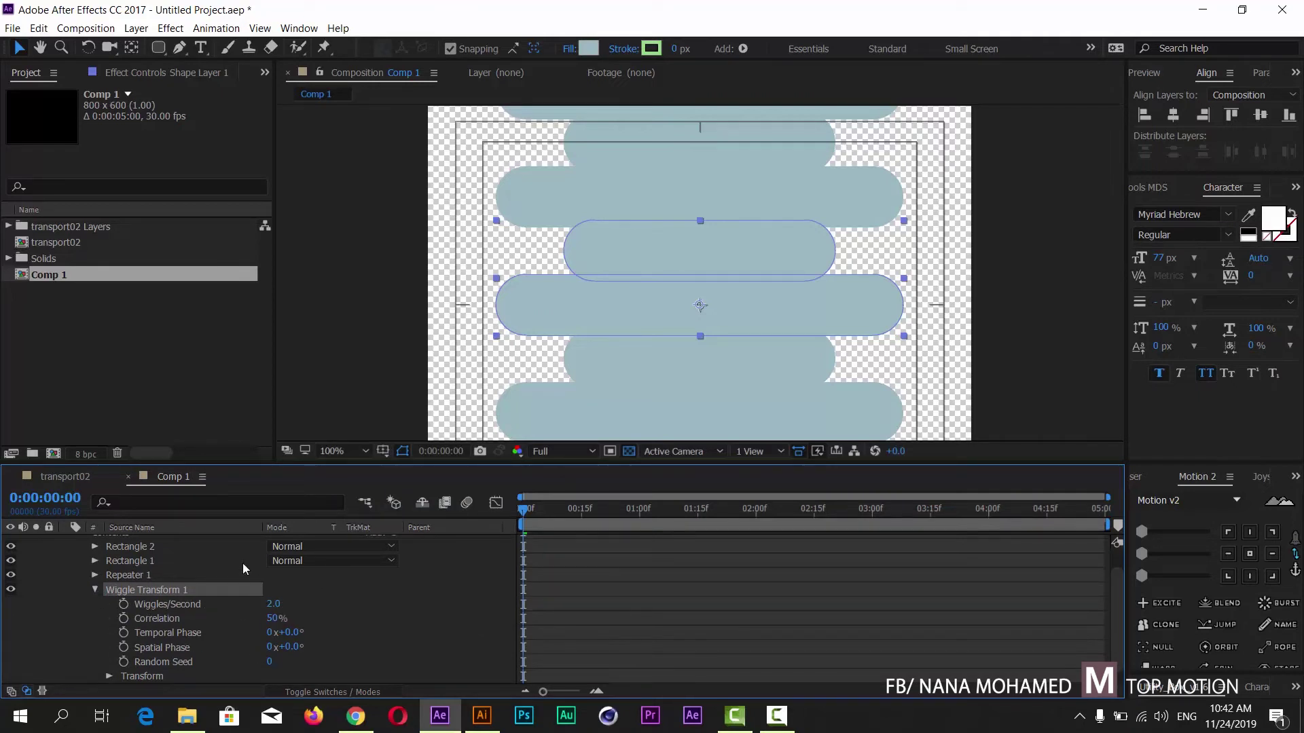
{"action": "left_click_drag", "start_coordinate": [237, 465], "coordinate": [231, 401]}
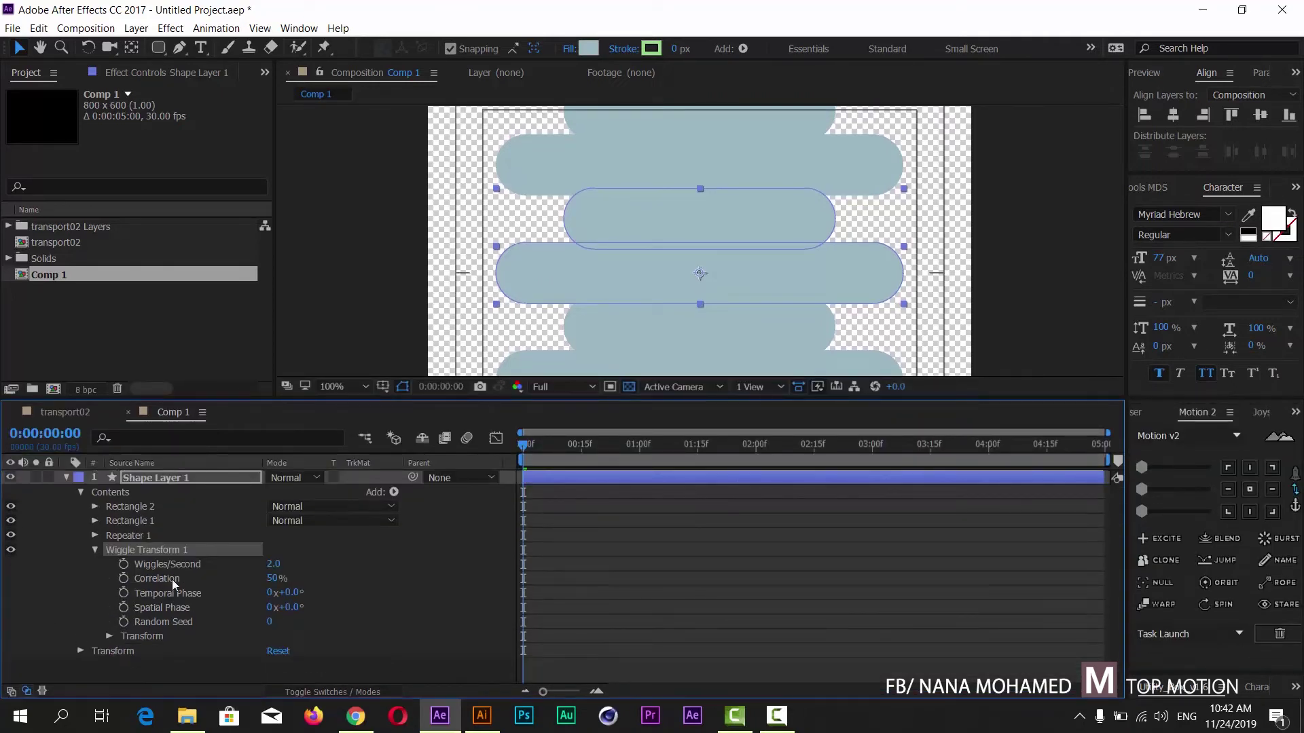
{"action": "left_click", "coordinate": [108, 636]}
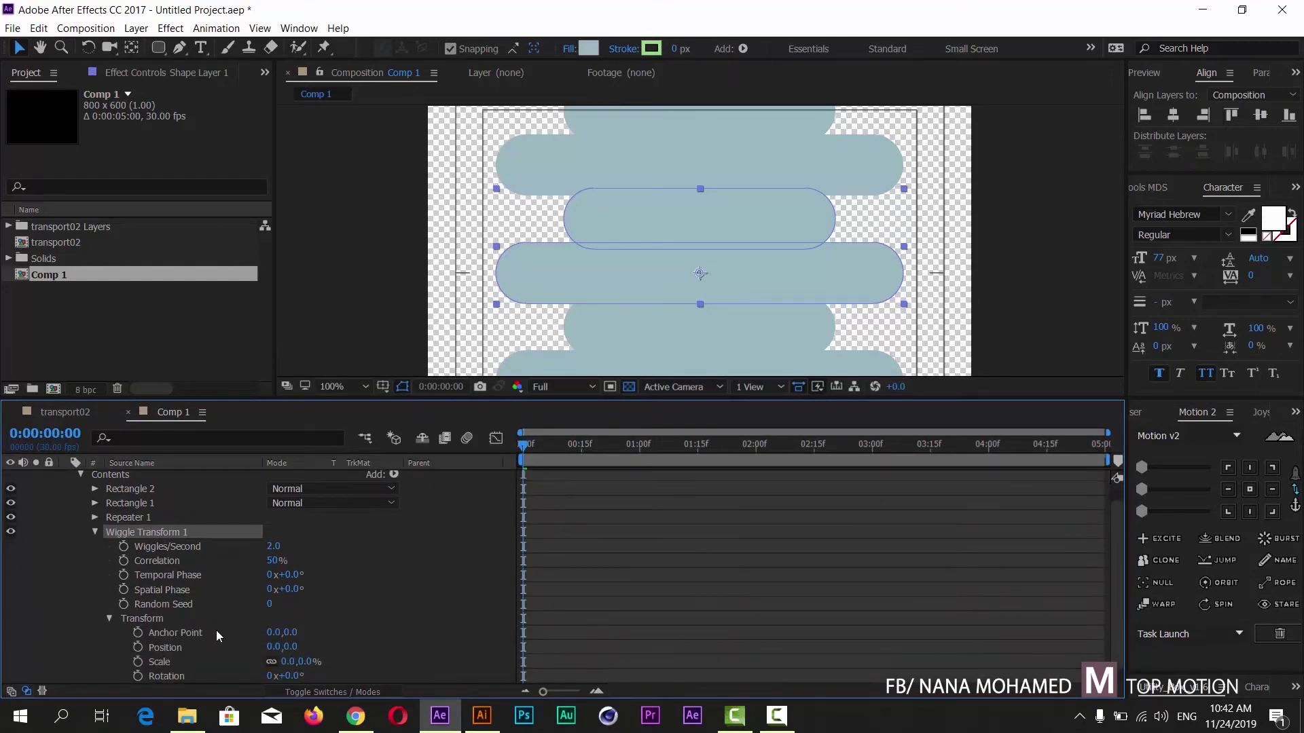
{"action": "left_click", "coordinate": [274, 646]}
{"action": "type", "text": "20"}
{"action": "key", "text": "Return"}
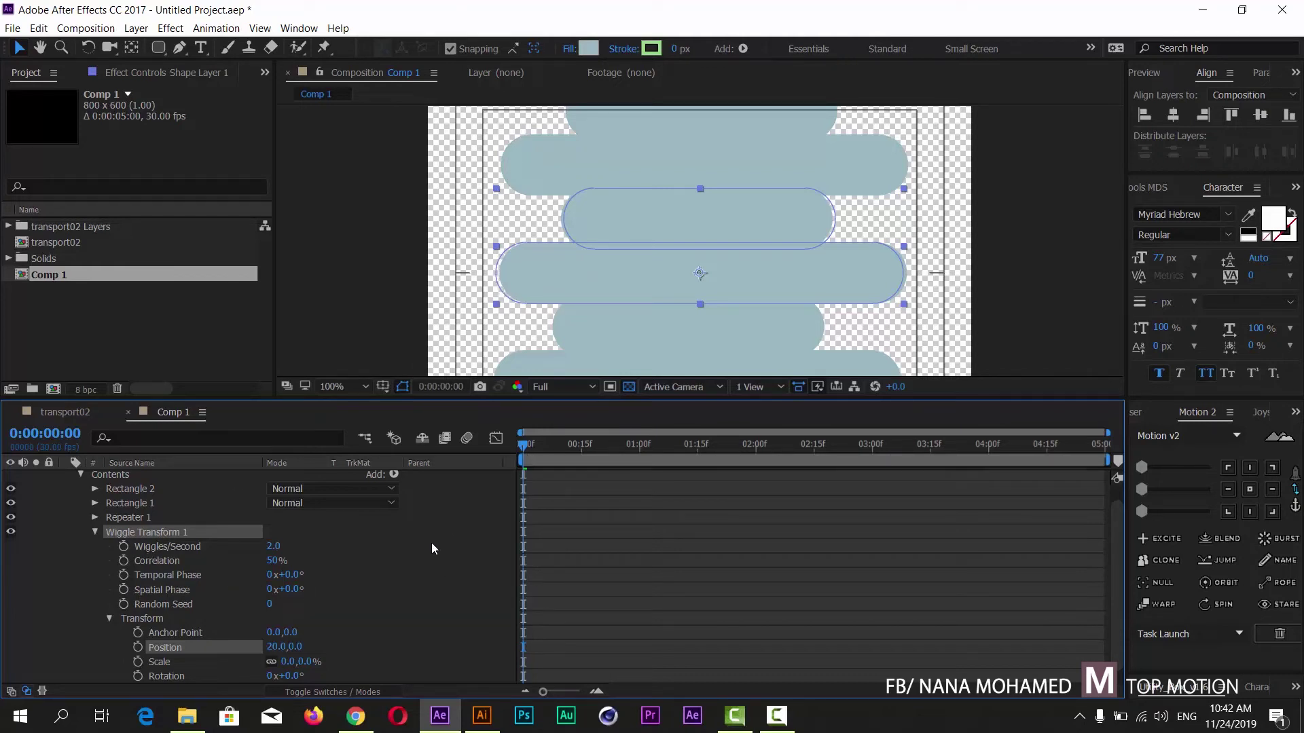
Preview the wiggling bars and scrub through the first two seconds to judge the wiggle speed
{"action": "key", "text": "space"}
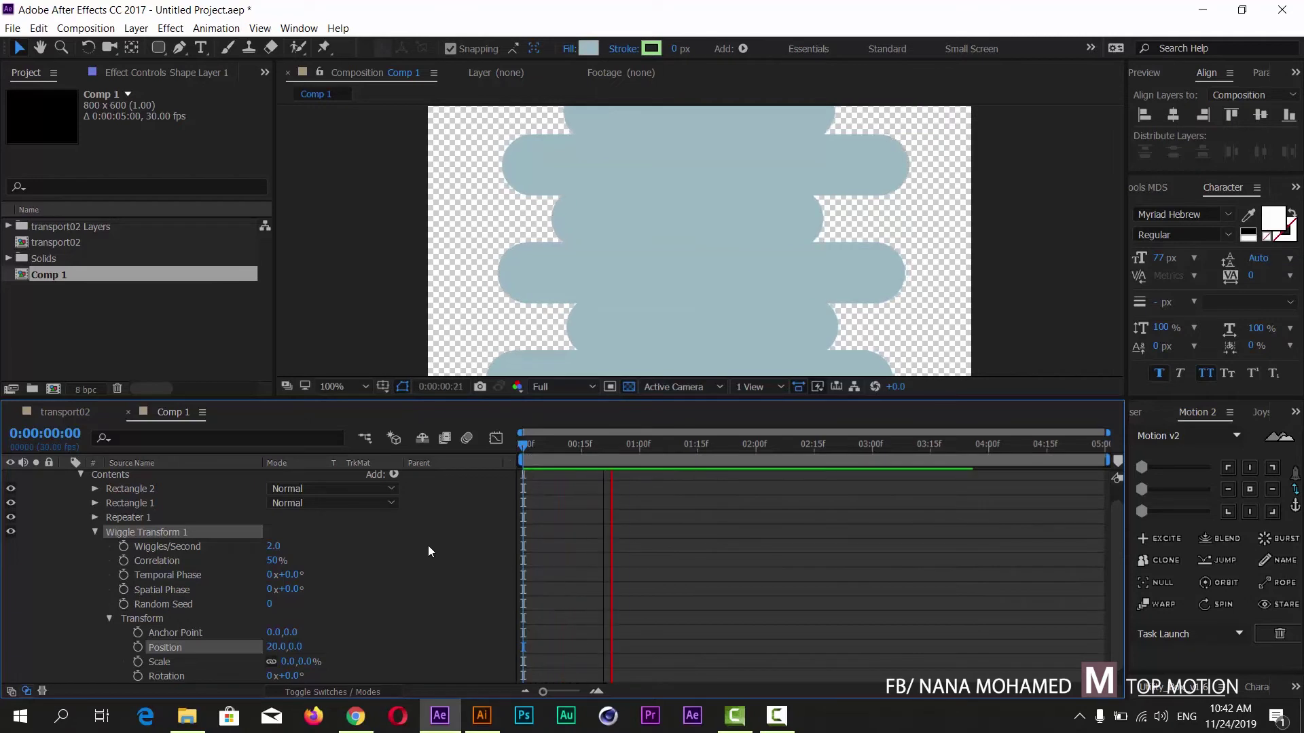
{"action": "left_click", "coordinate": [579, 445]}
{"action": "left_click_drag", "start_coordinate": [563, 445], "coordinate": [751, 444]}
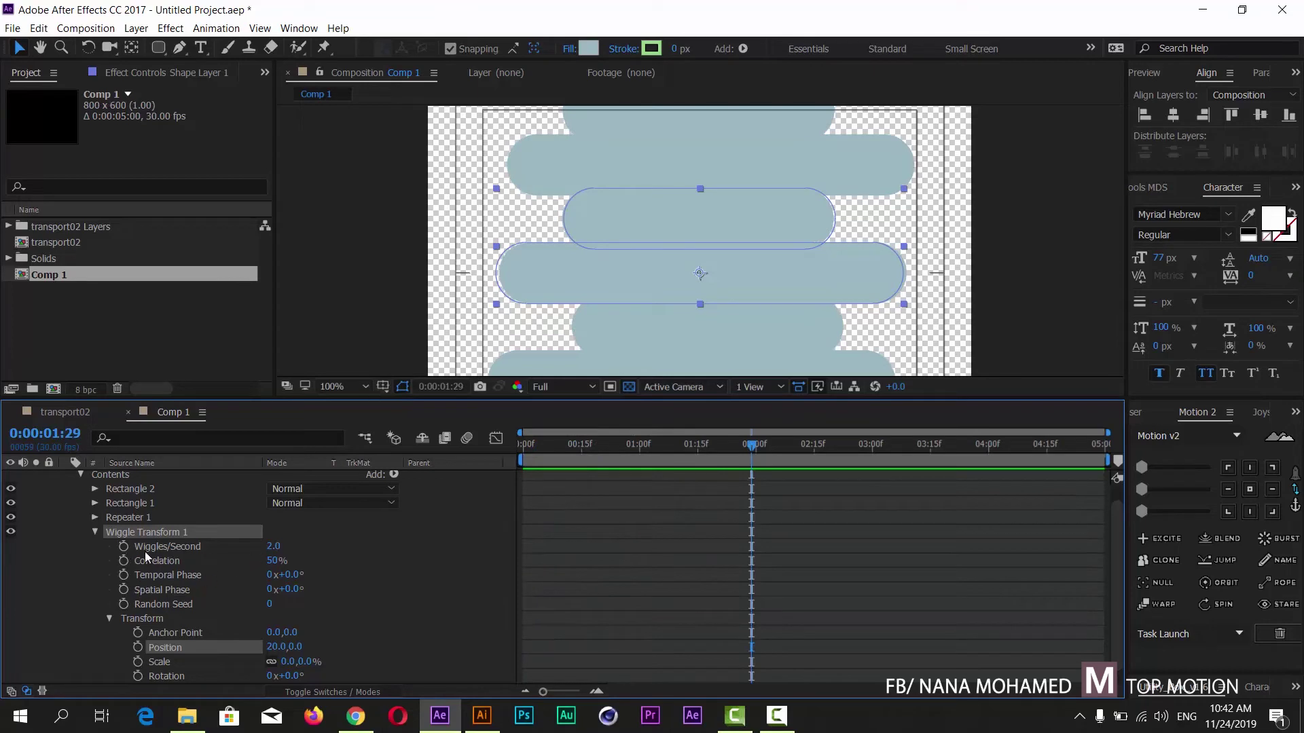
Set Wiggle Transform 1 to 0.5 wiggles per second and play the animation from the first frame
{"action": "left_click", "coordinate": [273, 547]}
{"action": "type", "text": ".5"}
{"action": "key", "text": "Return"}
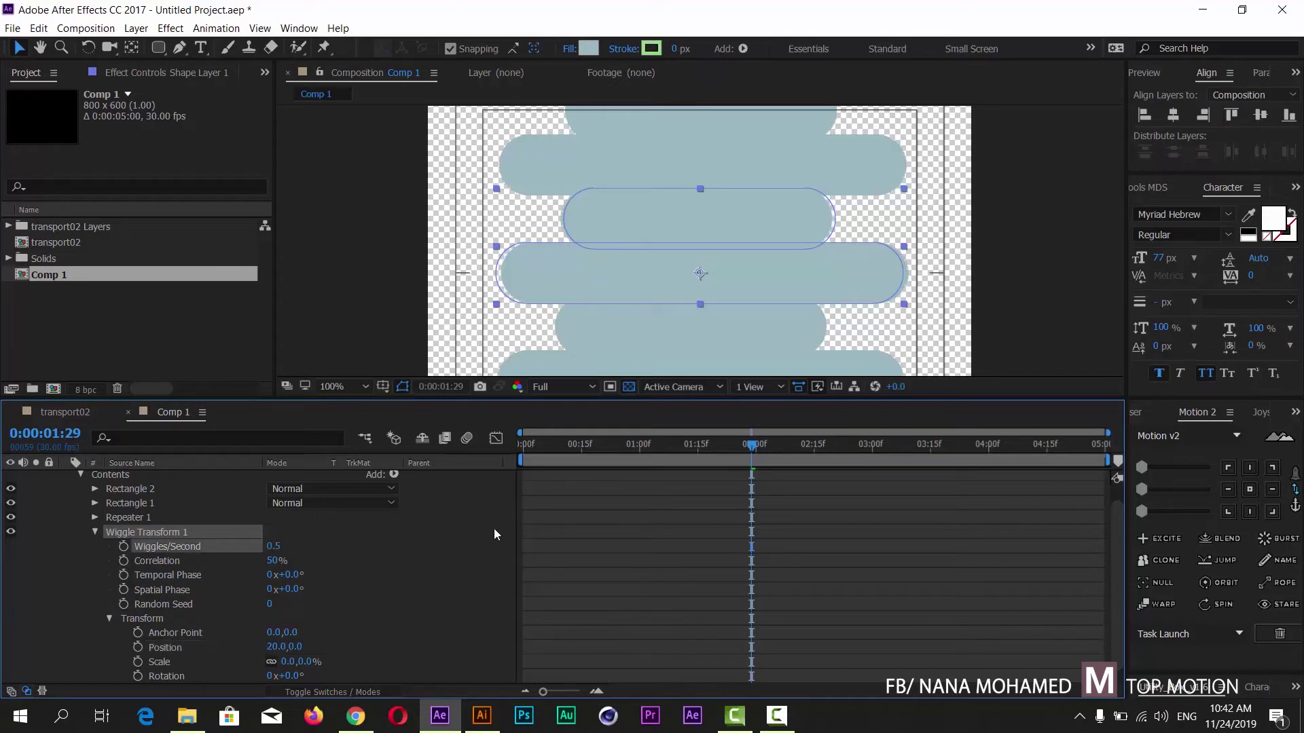
{"action": "key", "text": "Home"}
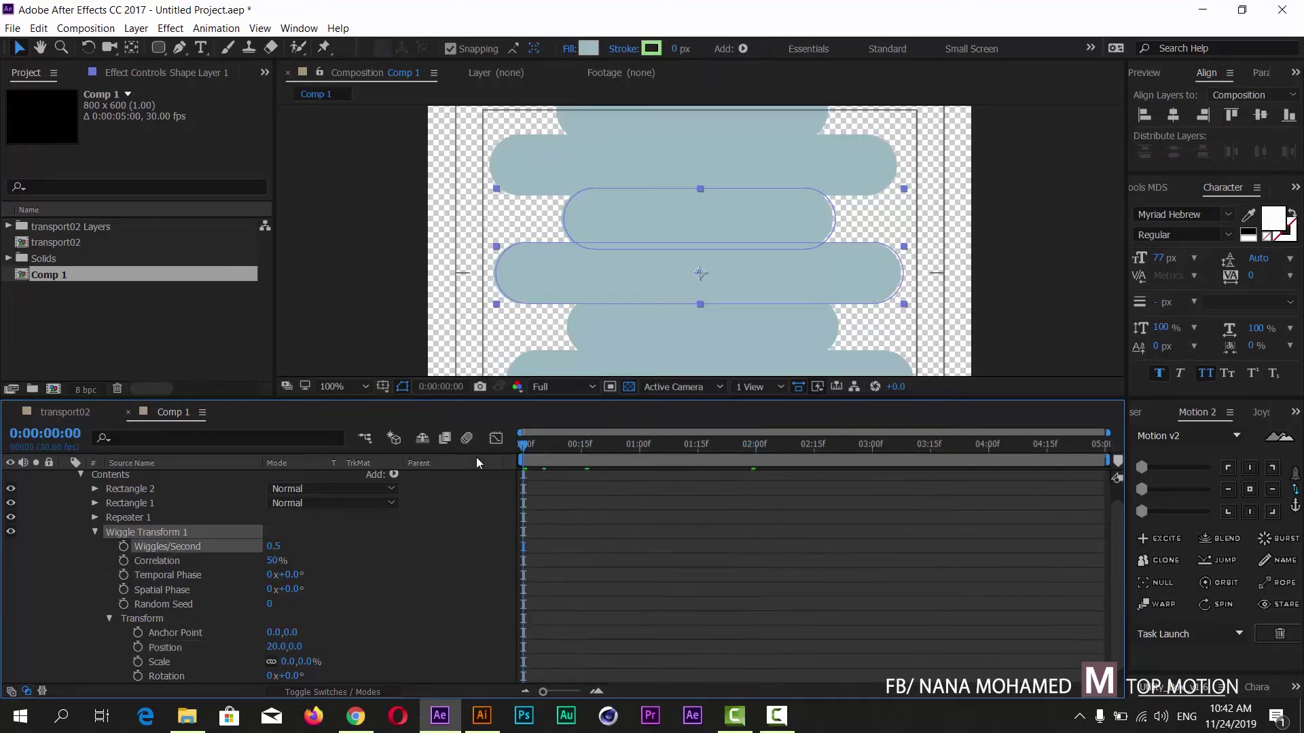
{"action": "key", "text": "space"}
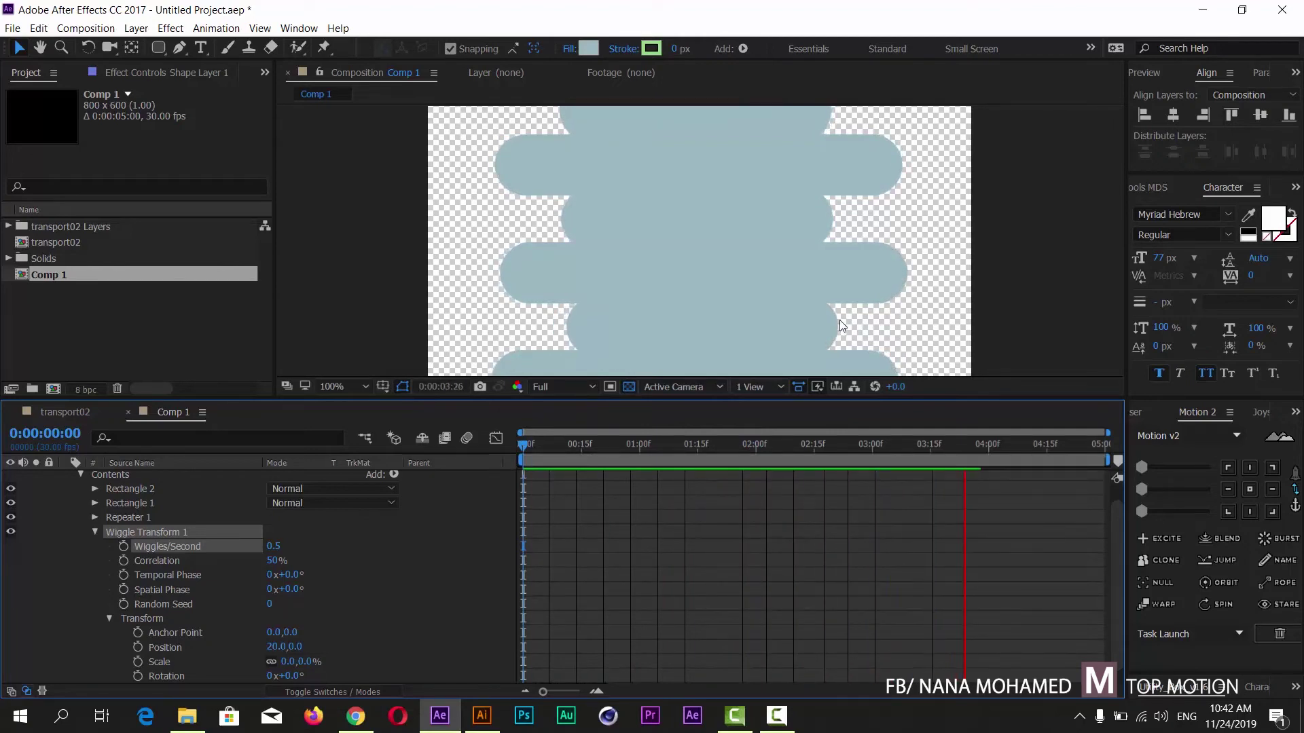
{"action": "key", "text": "space"}
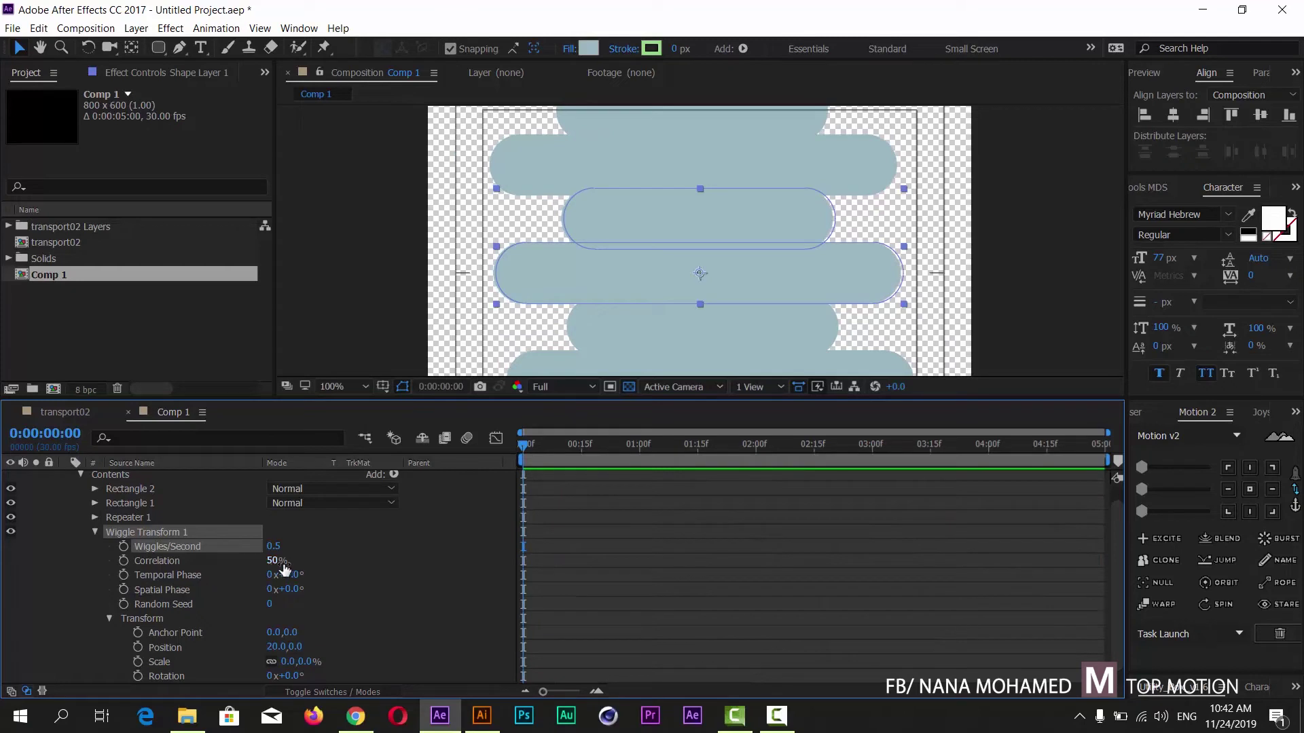
Set the transform position of Wiggle Transform 1 to 30, 0 and preview the motion
{"action": "left_click", "coordinate": [275, 647]}
{"action": "key", "text": "Return"}
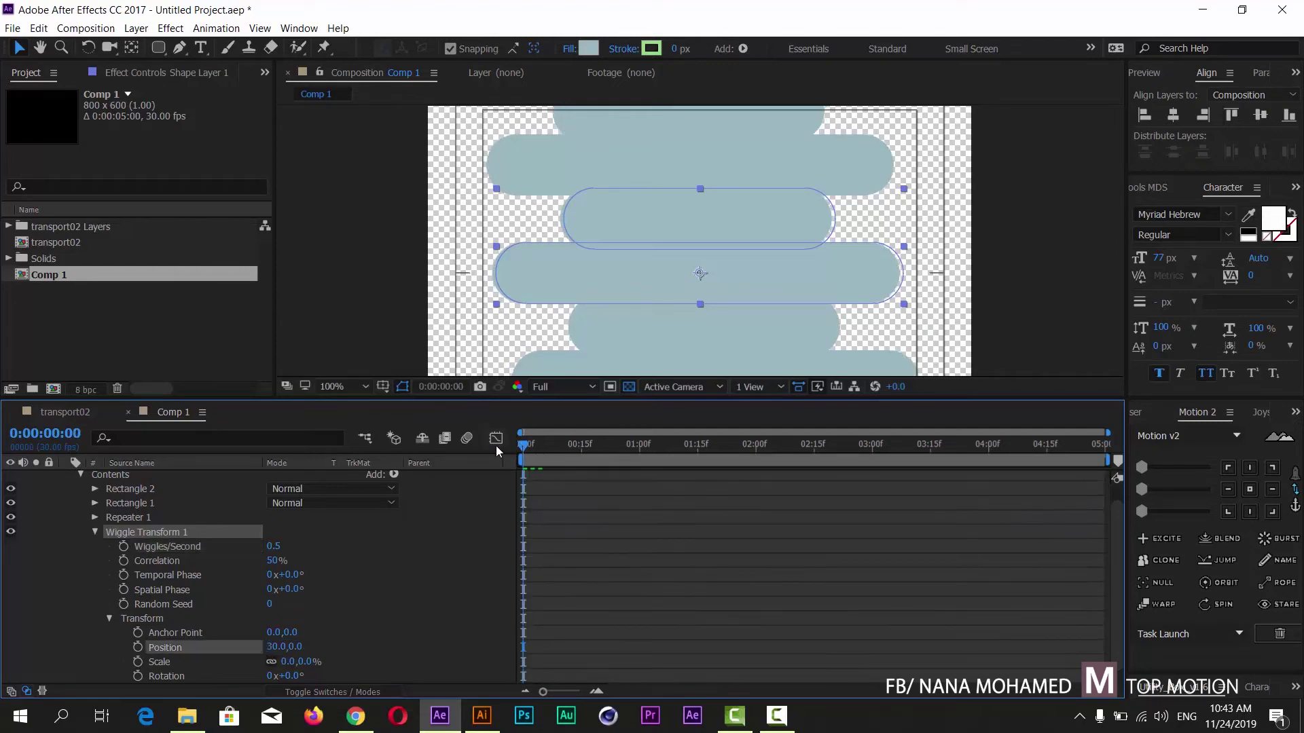
{"action": "key", "text": "space"}
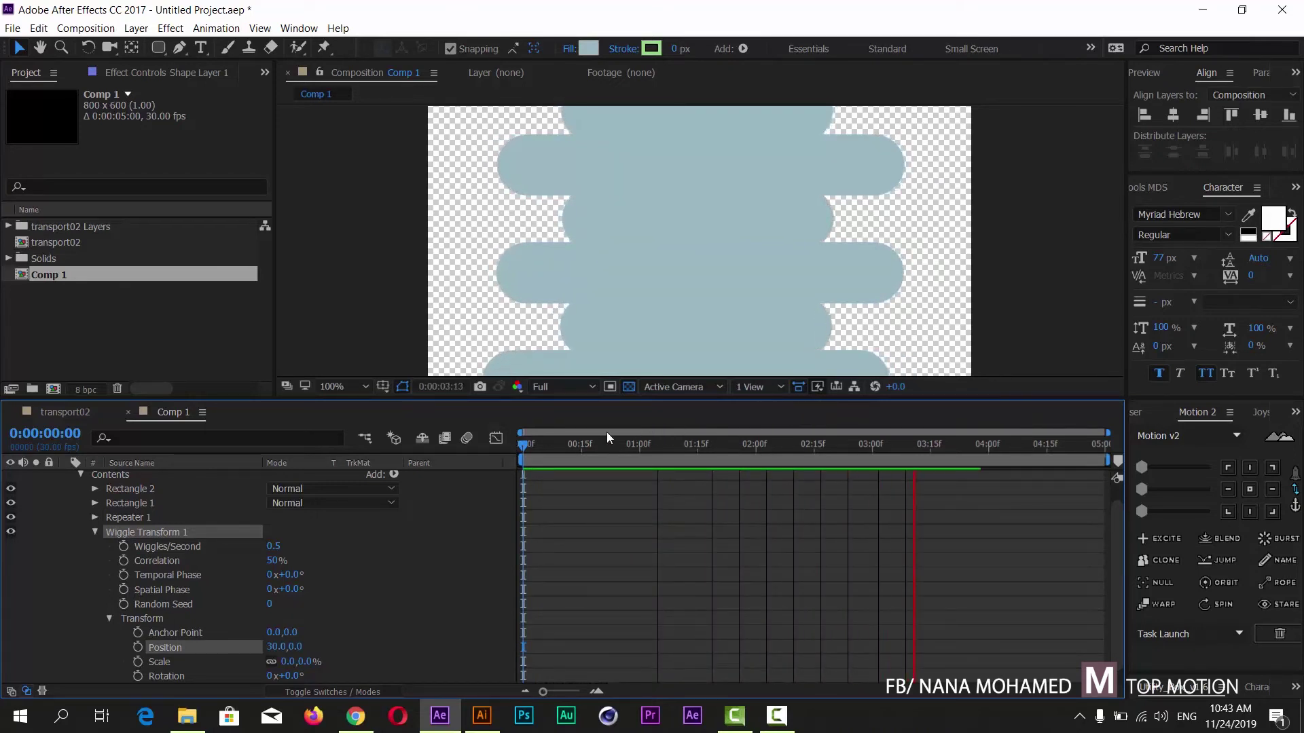
{"action": "key", "text": "space"}
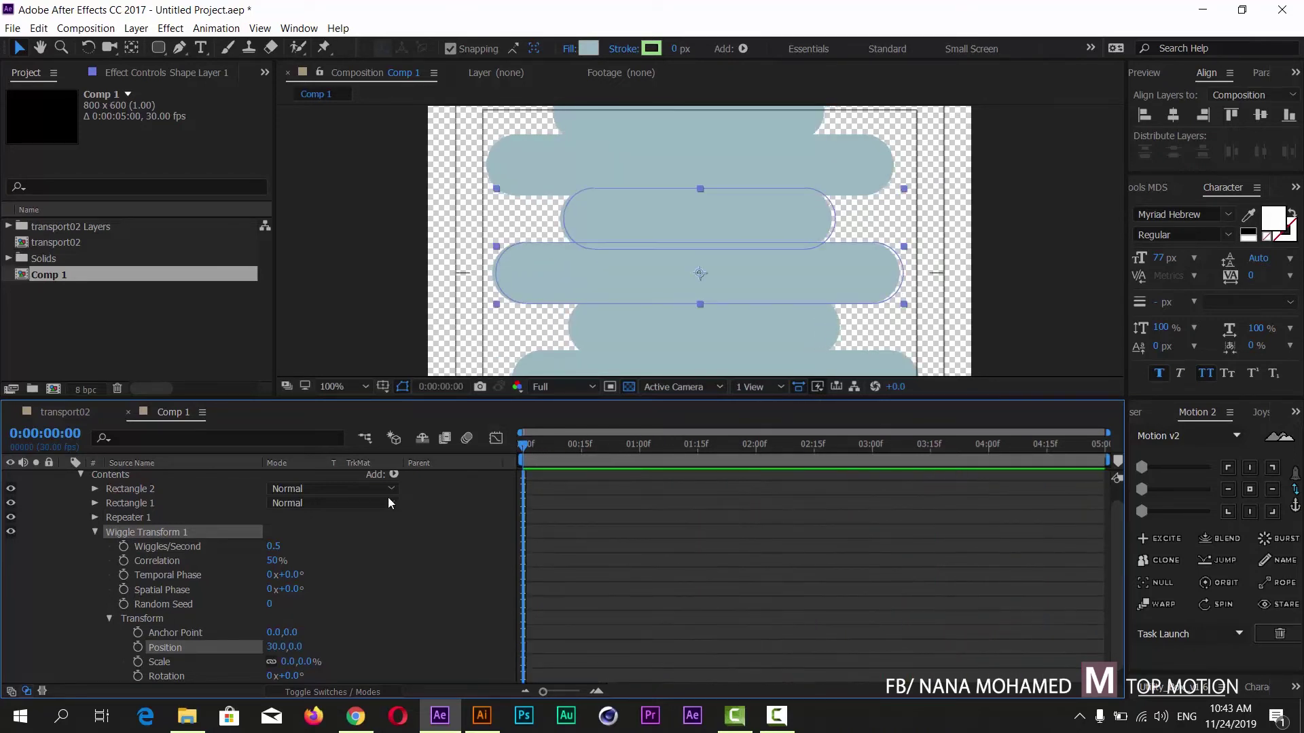
Set the Correlation of Wiggle Transform 1 to 30% and preview how independently the bars move
{"action": "left_click", "coordinate": [269, 560]}
{"action": "type", "text": "30"}
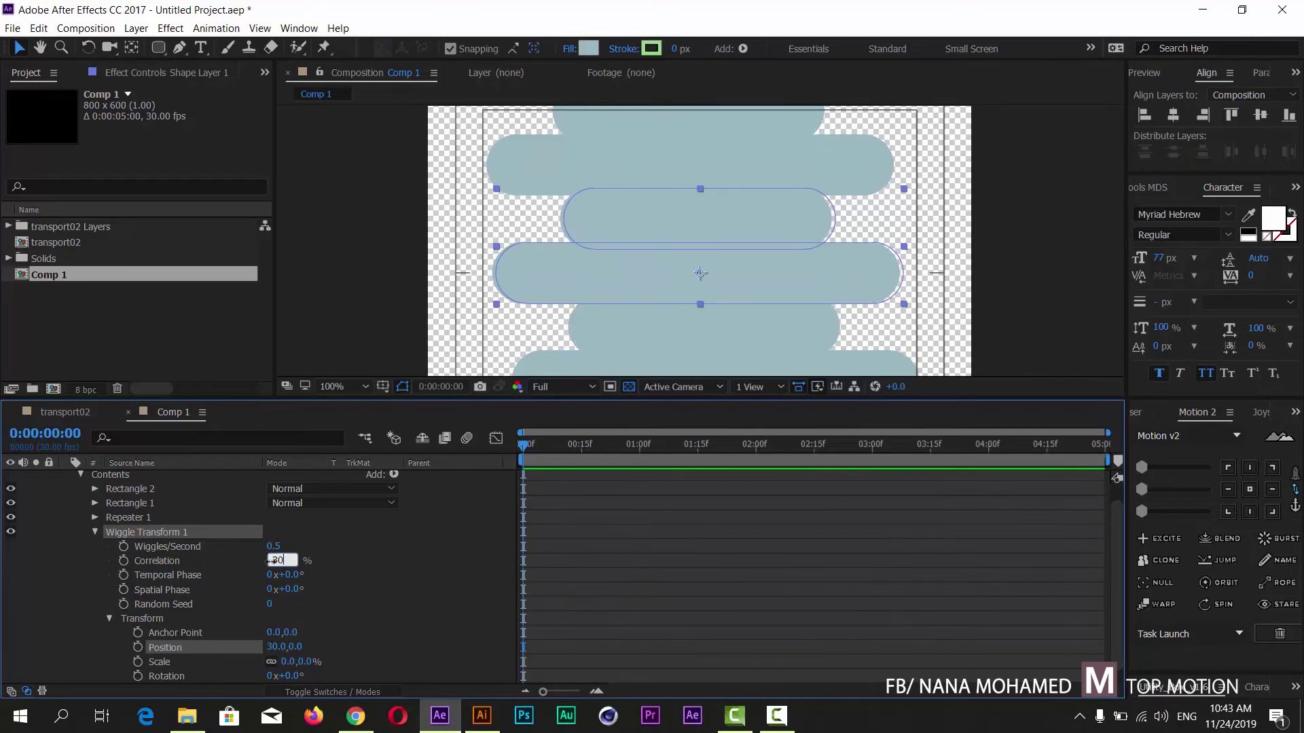
{"action": "key", "text": "Return"}
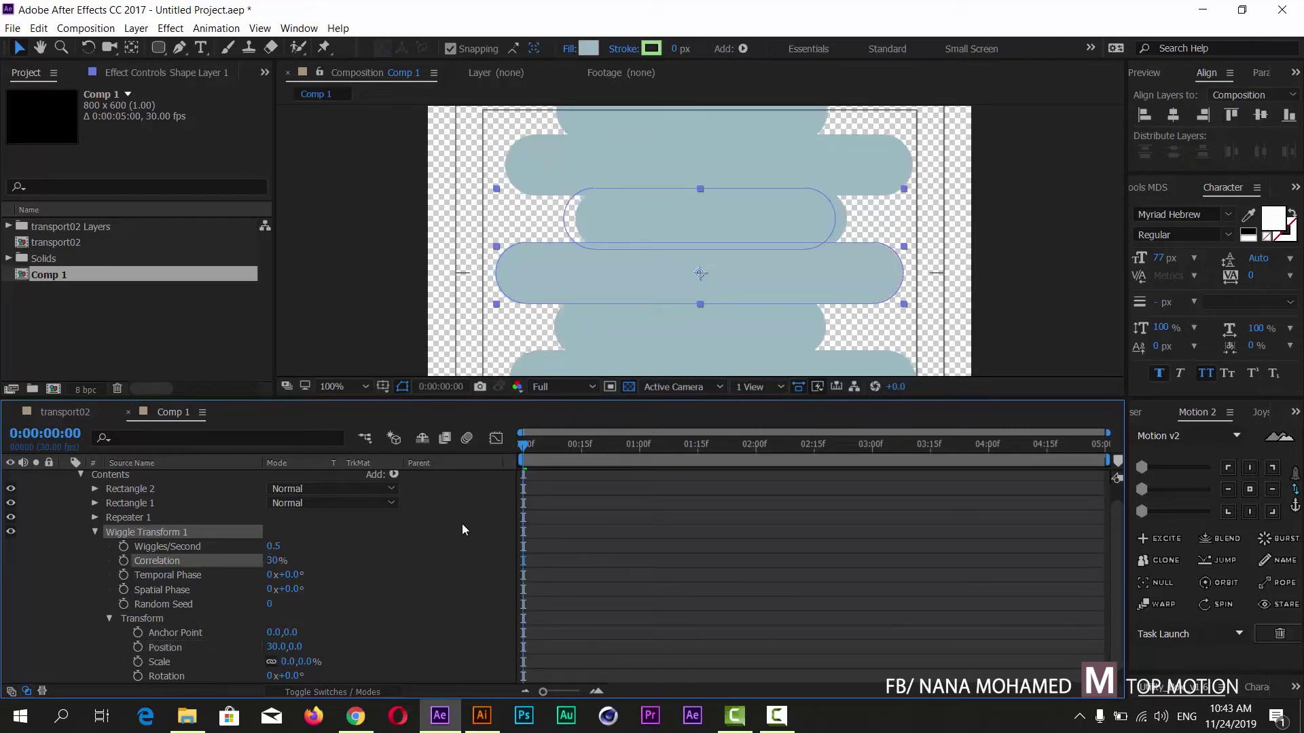
{"action": "key", "text": "space"}
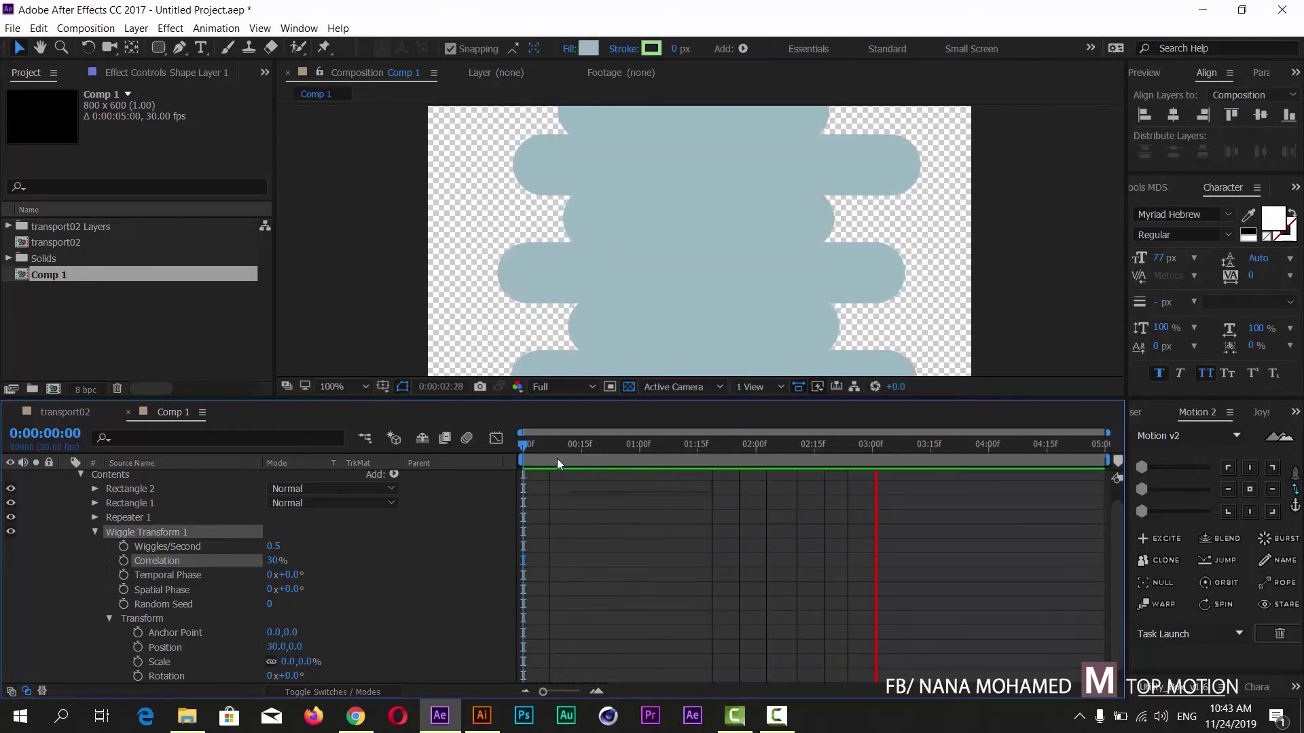
{"action": "left_click", "coordinate": [532, 454]}
{"action": "left_click_drag", "start_coordinate": [532, 454], "coordinate": [308, 521]}
{"action": "scroll", "coordinate": [207, 590], "scroll_direction": "up", "scroll_amount": 1}
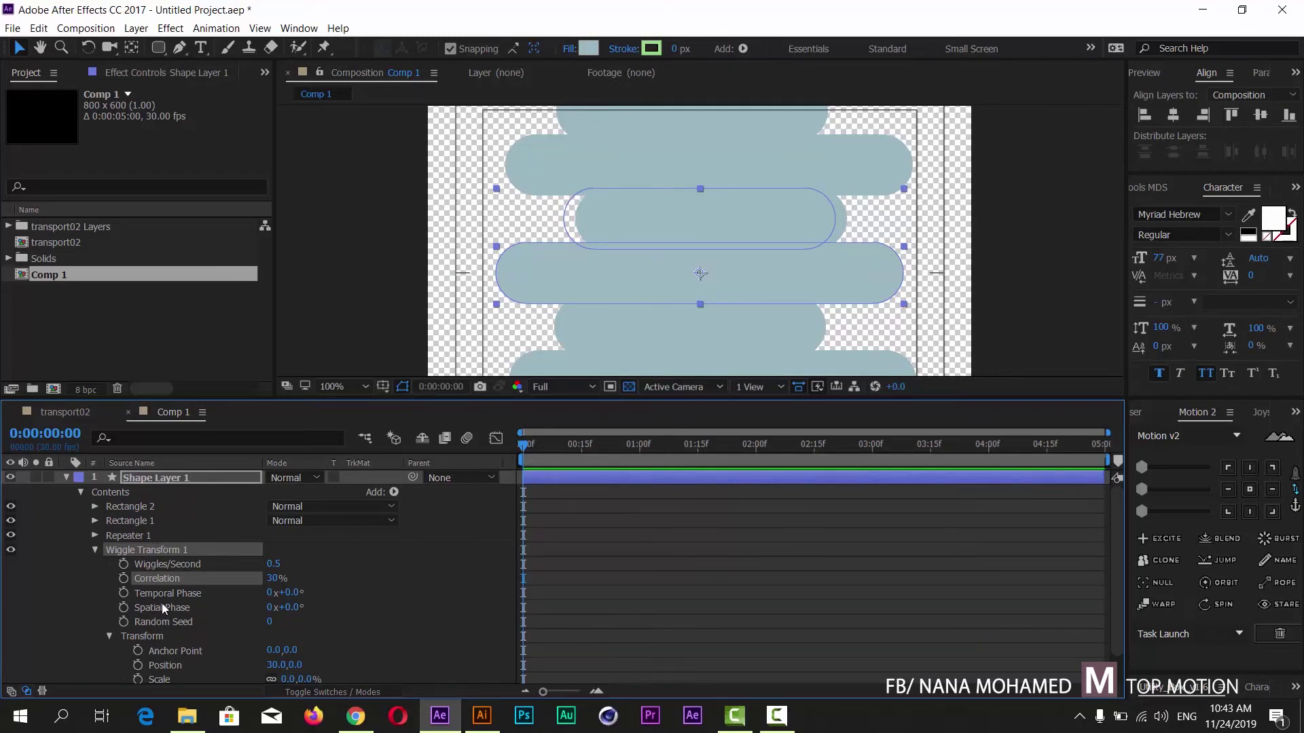
Set the transform position of Repeater 1 to 17, -159 so the copies shift sideways, and preview the result
{"action": "left_click", "coordinate": [94, 550]}
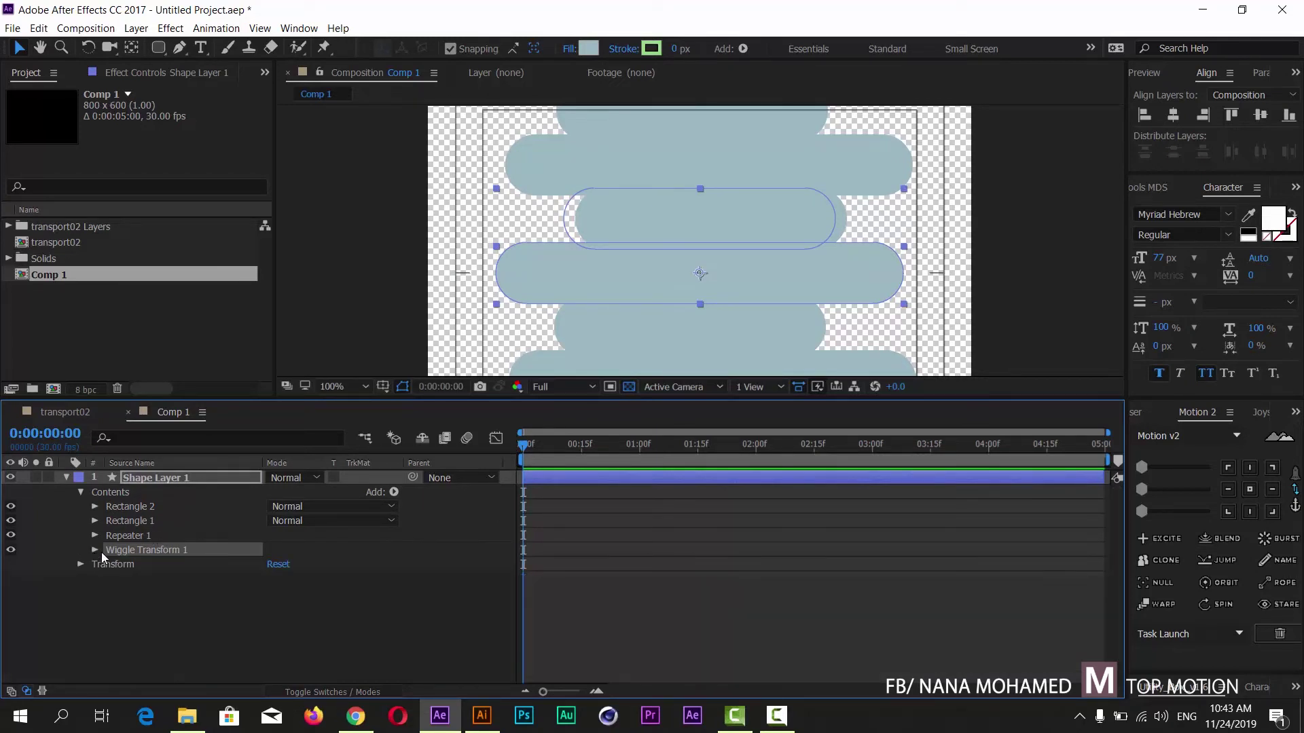
{"action": "left_click", "coordinate": [95, 537]}
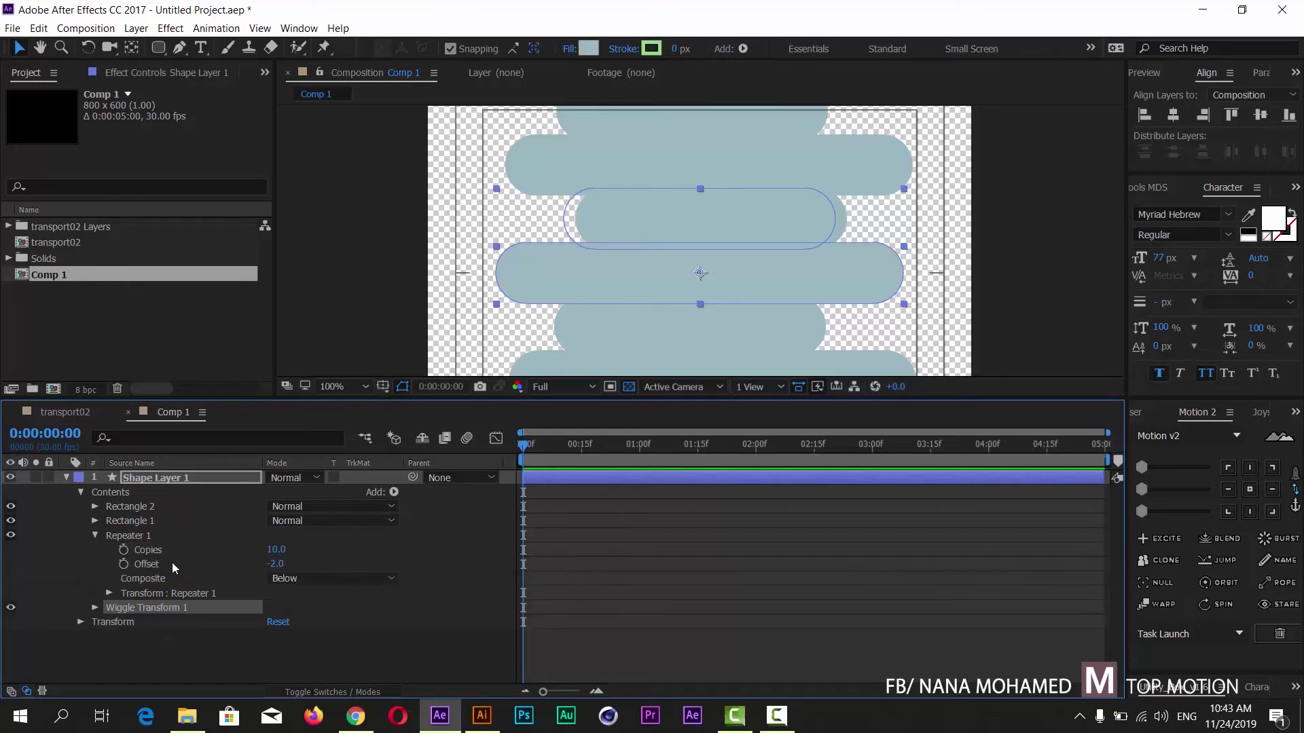
{"action": "left_click", "coordinate": [109, 593]}
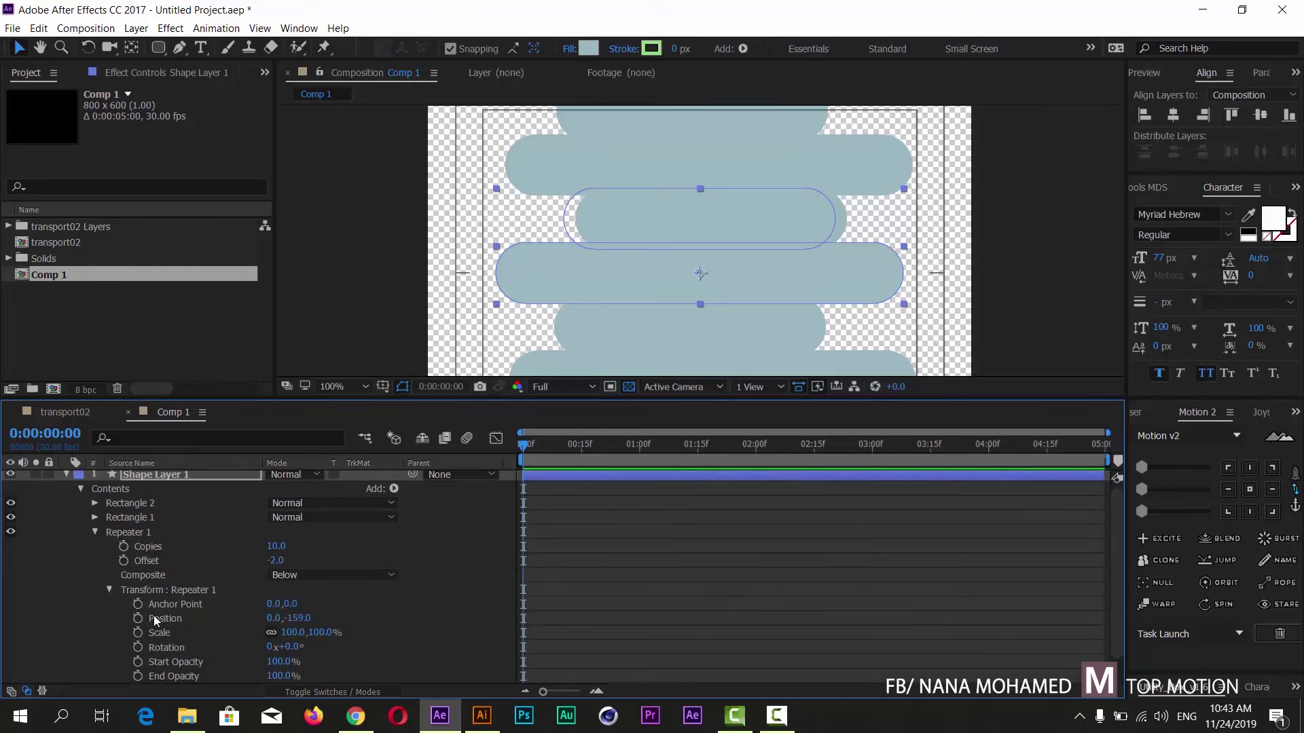
{"action": "left_click_drag", "start_coordinate": [454, 401], "coordinate": [454, 471]}
{"action": "scroll", "coordinate": [224, 606], "scroll_direction": "down", "scroll_amount": 3}
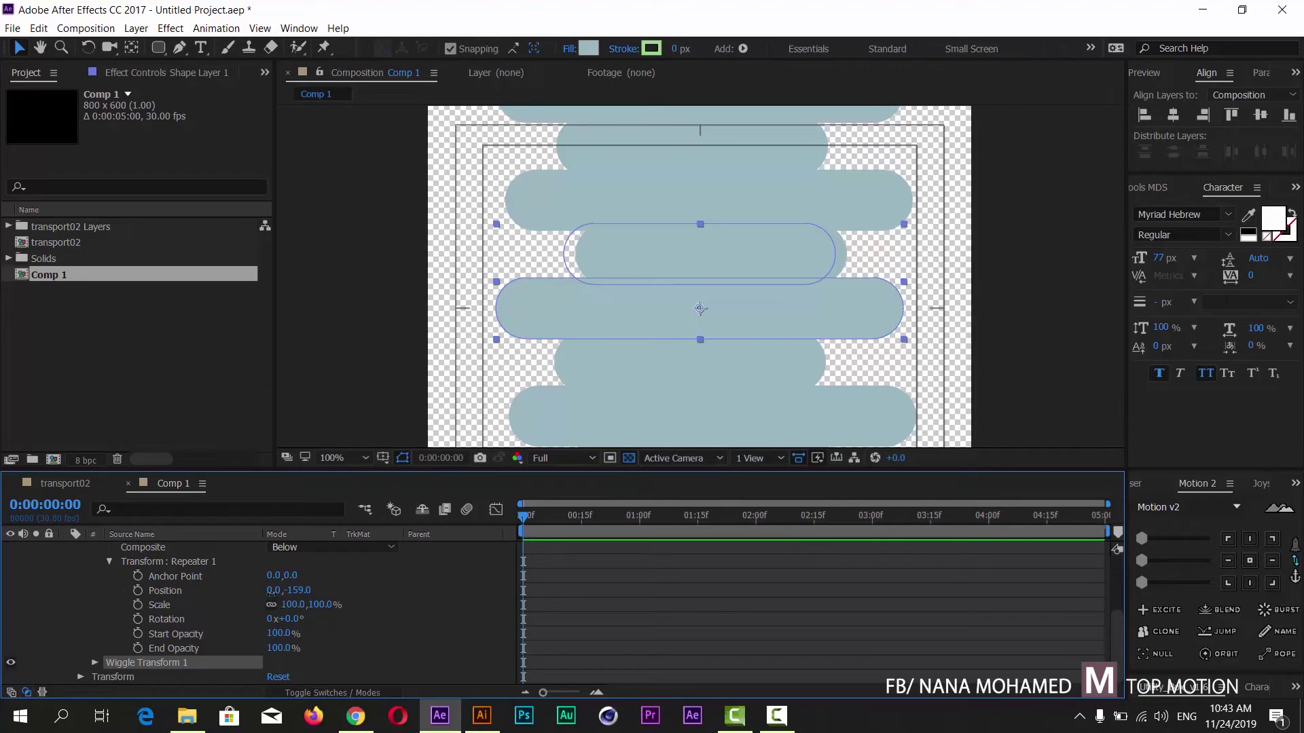
{"action": "left_click_drag", "start_coordinate": [272, 592], "coordinate": [282, 590]}
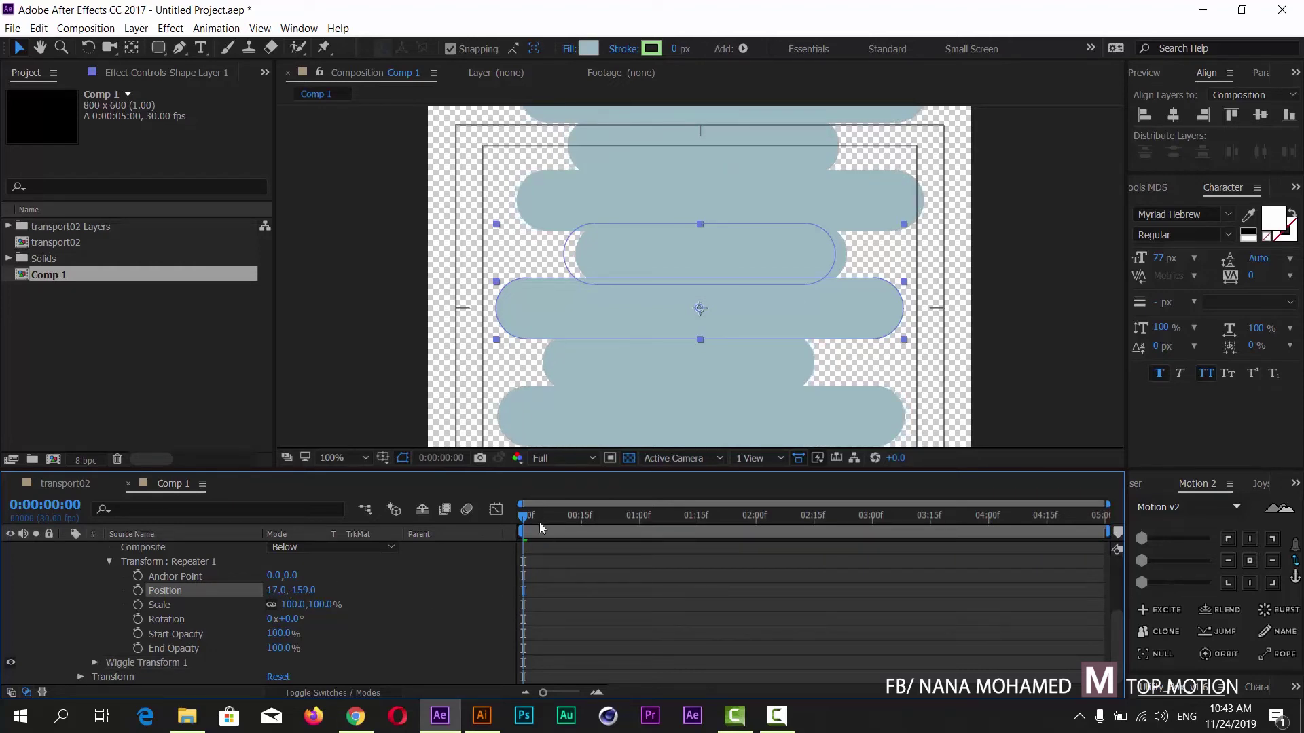
{"action": "key", "text": "space"}
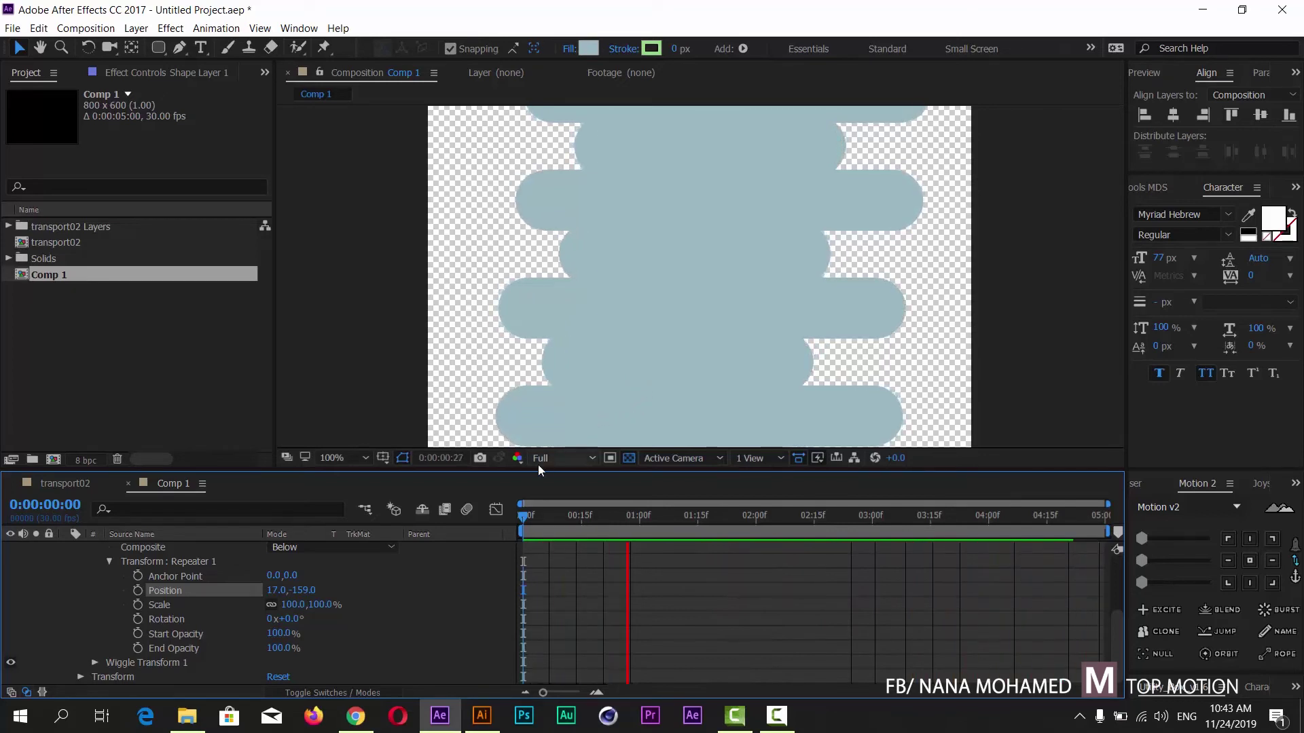
{"action": "left_click", "coordinate": [521, 519]}
Enable keyframing for the Offset of Repeater 1 at 0:00:00:00, keeping the value at -2
{"action": "scroll", "coordinate": [154, 608], "scroll_direction": "up", "scroll_amount": 4}
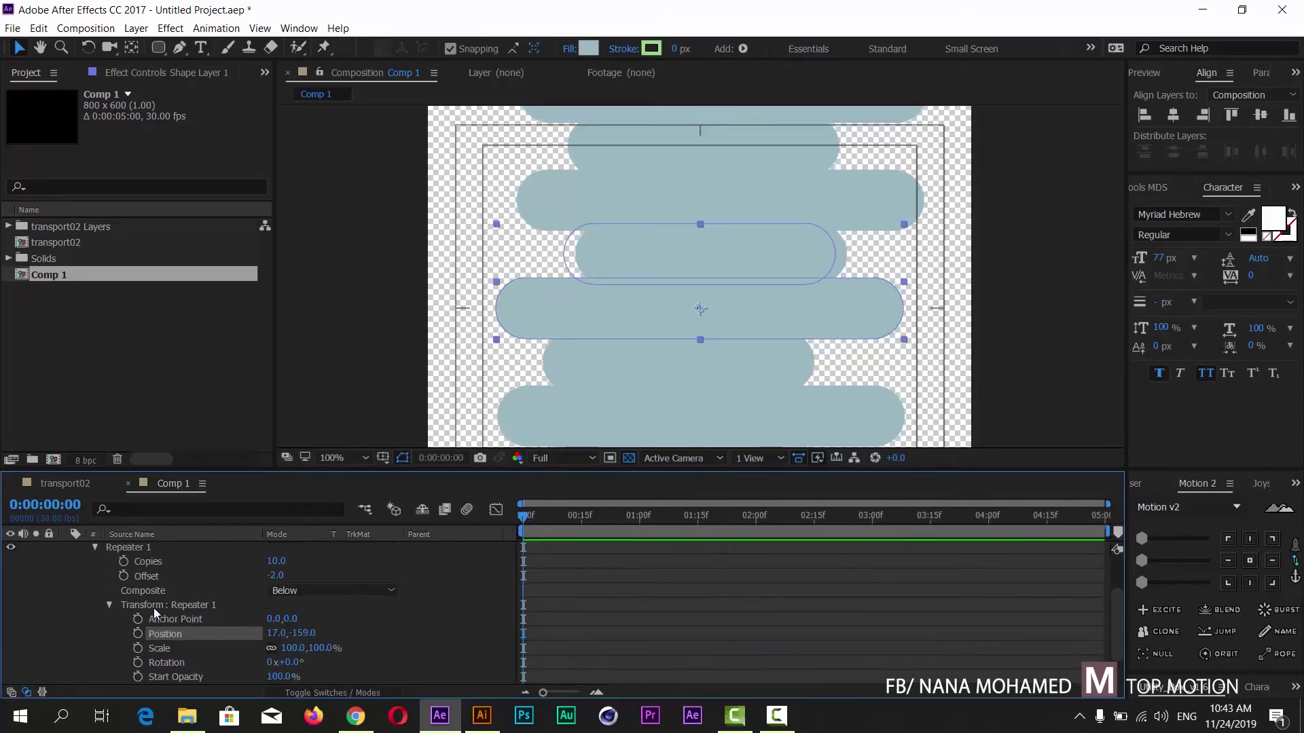
{"action": "scroll", "coordinate": [172, 616], "scroll_direction": "down", "scroll_amount": 3}
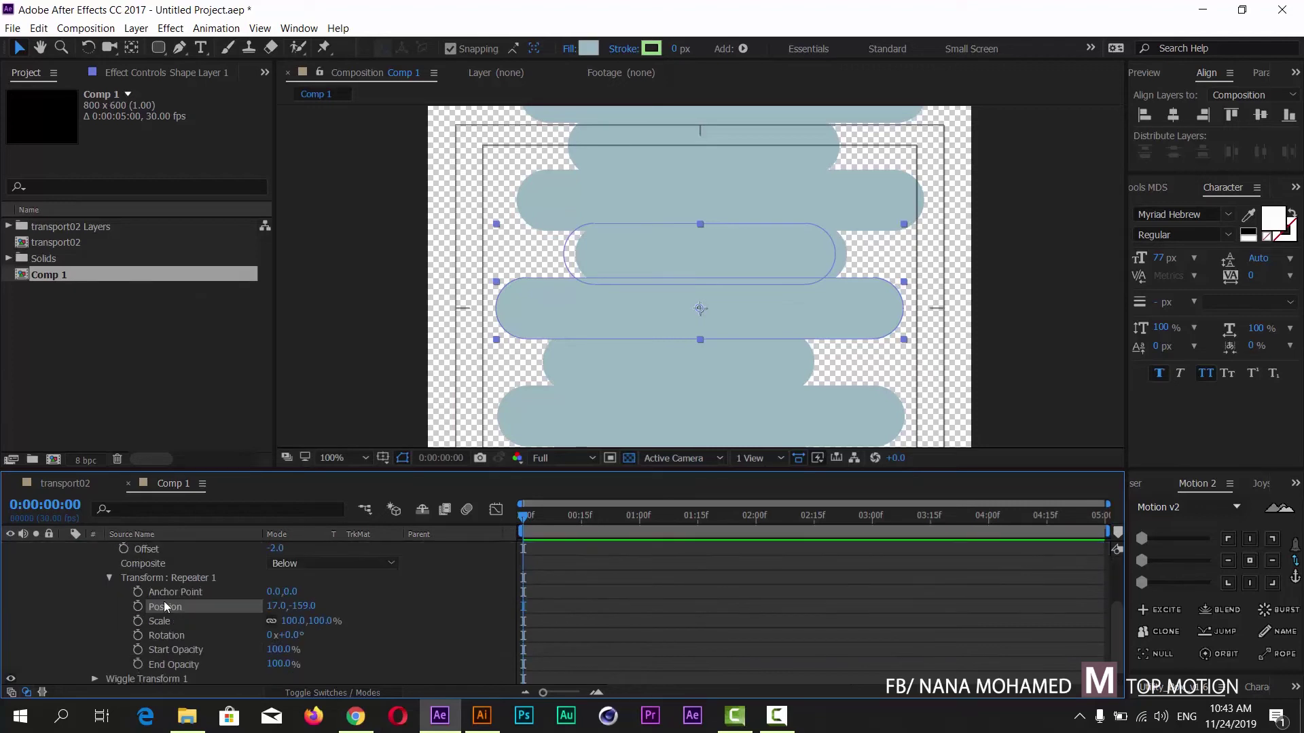
{"action": "scroll", "coordinate": [189, 613], "scroll_direction": "up", "scroll_amount": 3}
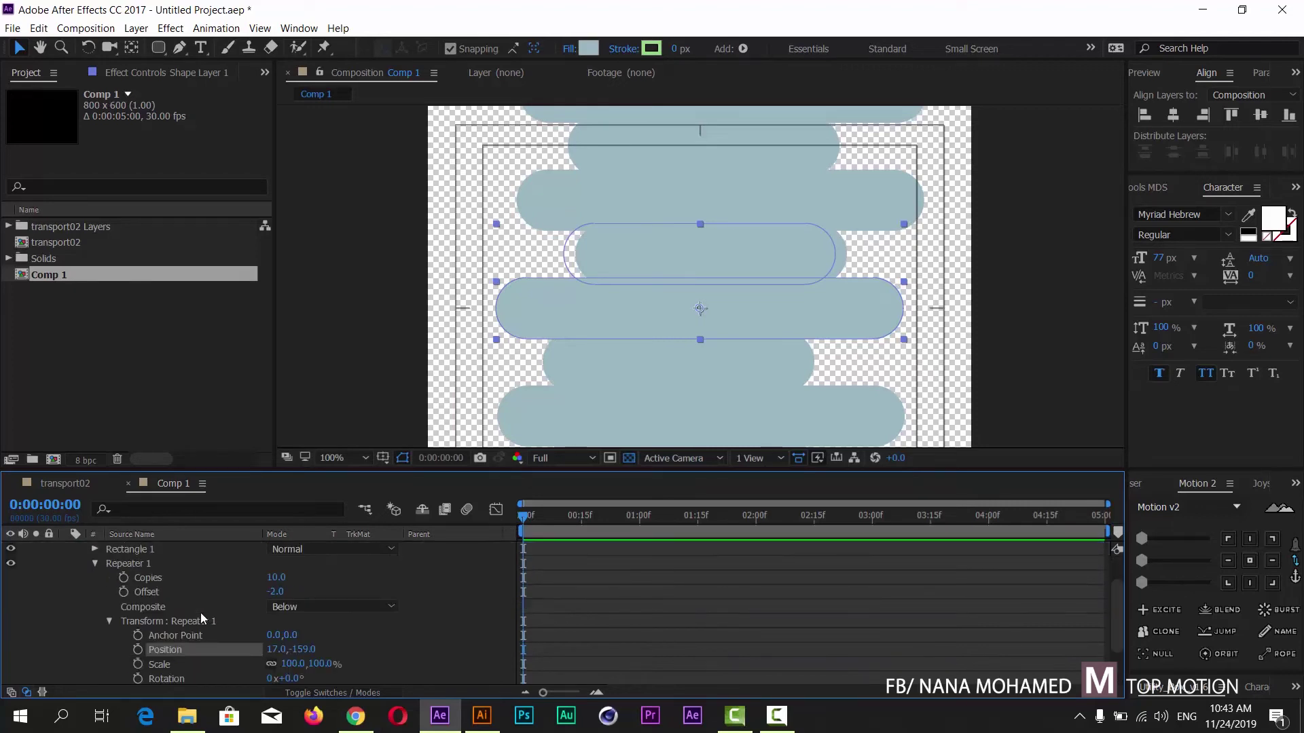
{"action": "left_click", "coordinate": [124, 592]}
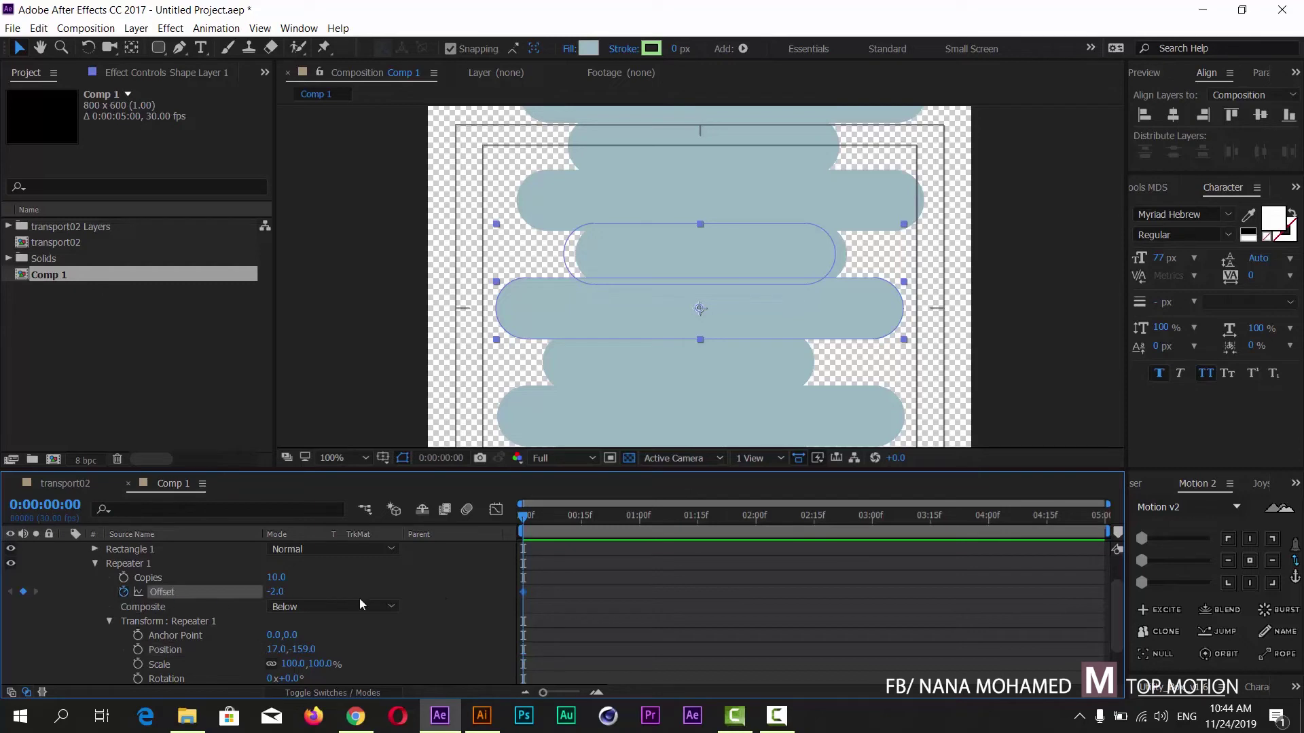
{"action": "left_click", "coordinate": [275, 593]}
{"action": "type", "text": "0"}
{"action": "key", "text": "Return"}
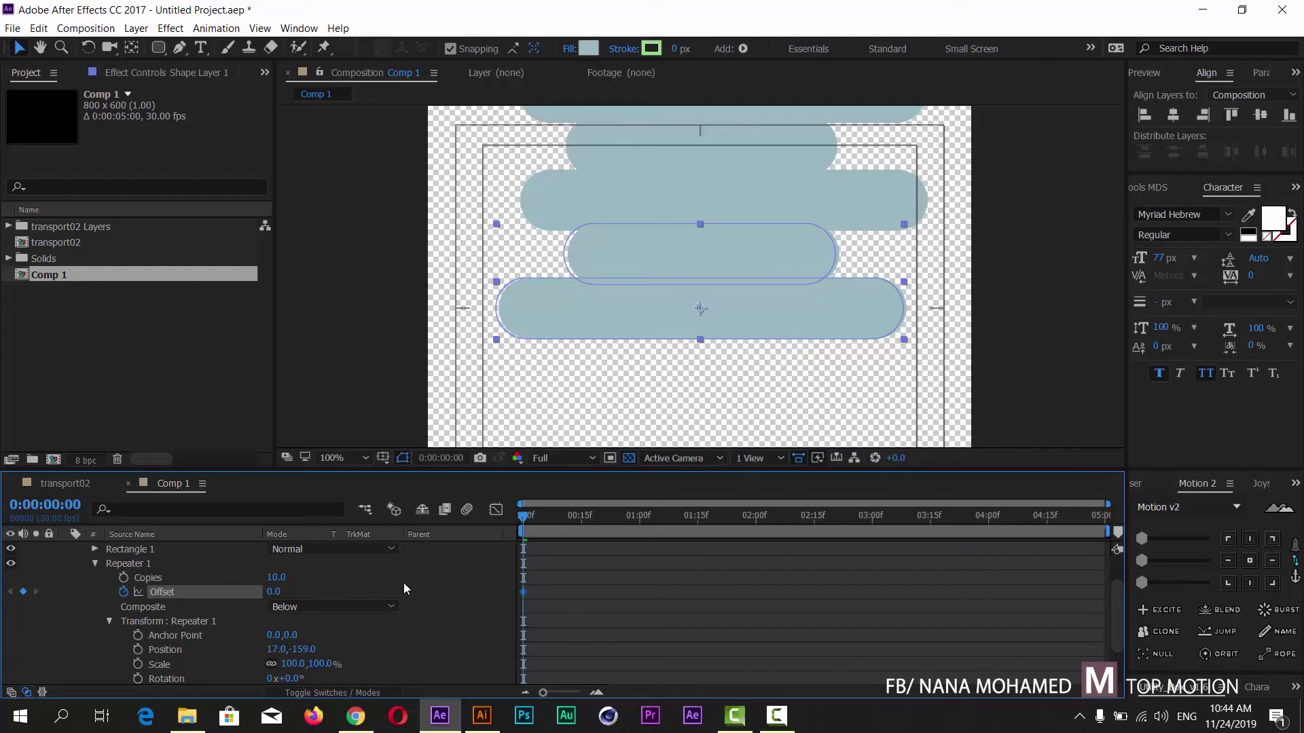
{"action": "key", "text": "ctrl+z"}
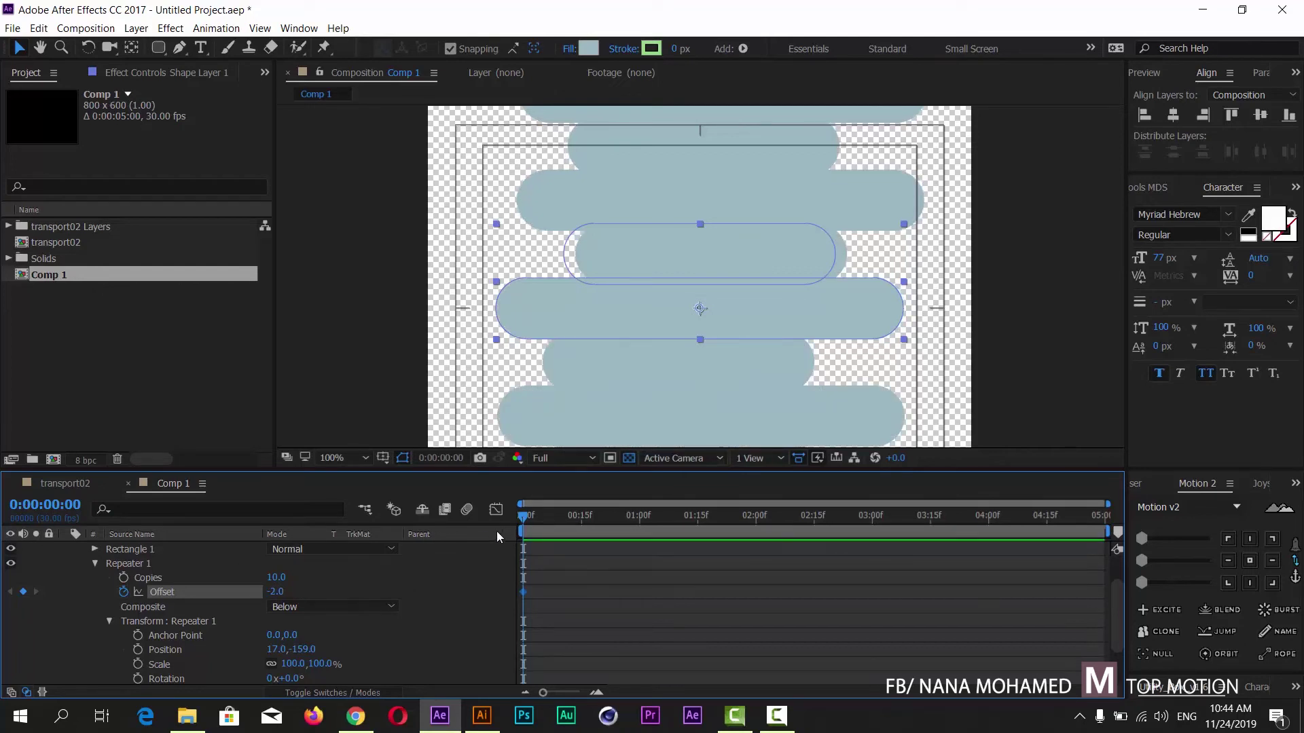
Keyframe the Offset of Repeater 1 at -1 on the last frame, 0:00:04:29
{"action": "left_click_drag", "start_coordinate": [529, 518], "coordinate": [1163, 515]}
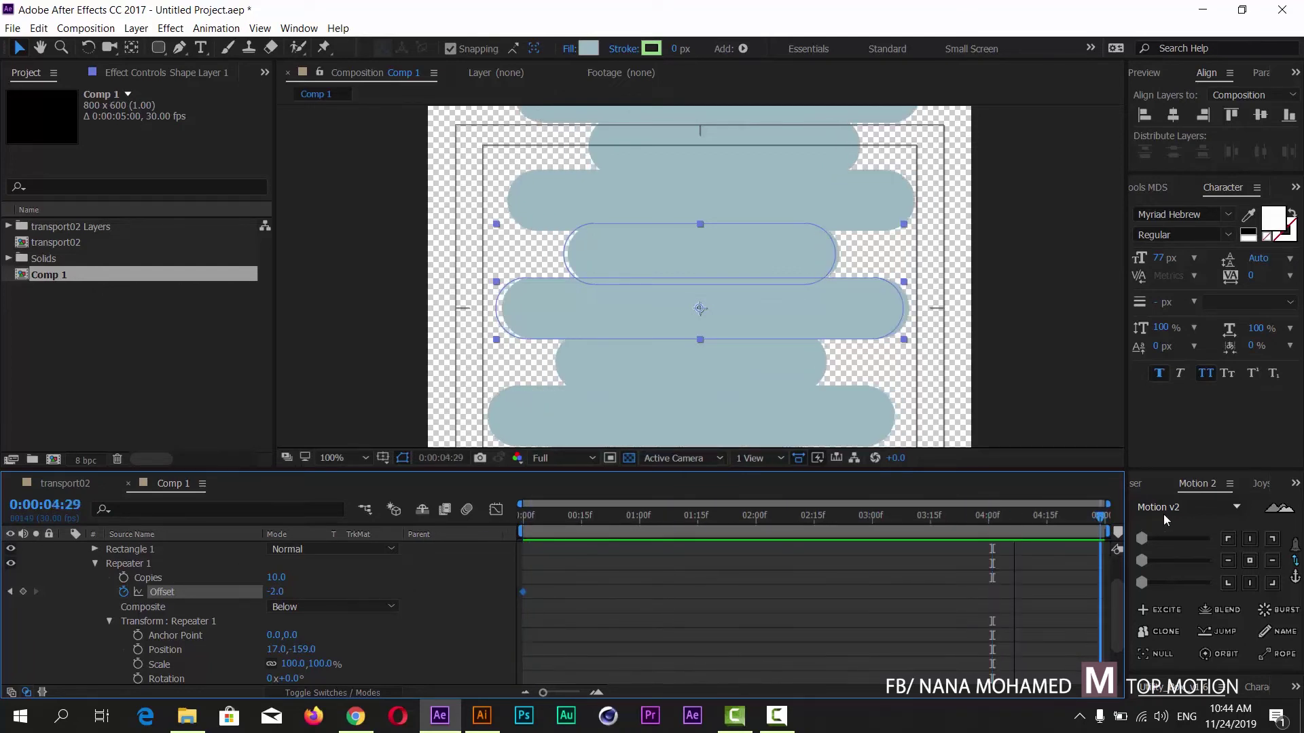
{"action": "left_click", "coordinate": [274, 592]}
{"action": "type", "text": "-1"}
{"action": "key", "text": "Return"}
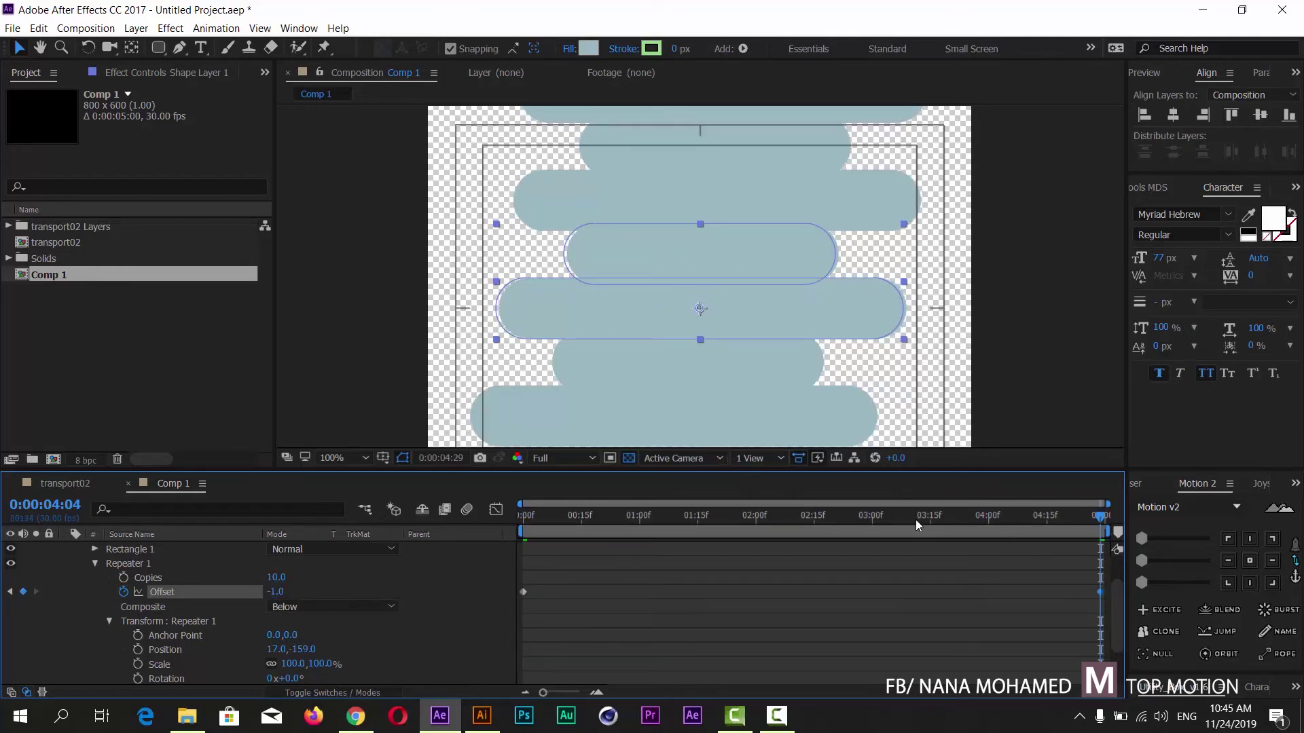
Play Comp 1 from the start to check the vertical travel of the repeated bars
{"action": "left_click_drag", "start_coordinate": [915, 519], "coordinate": [467, 519]}
{"action": "key", "text": "space"}
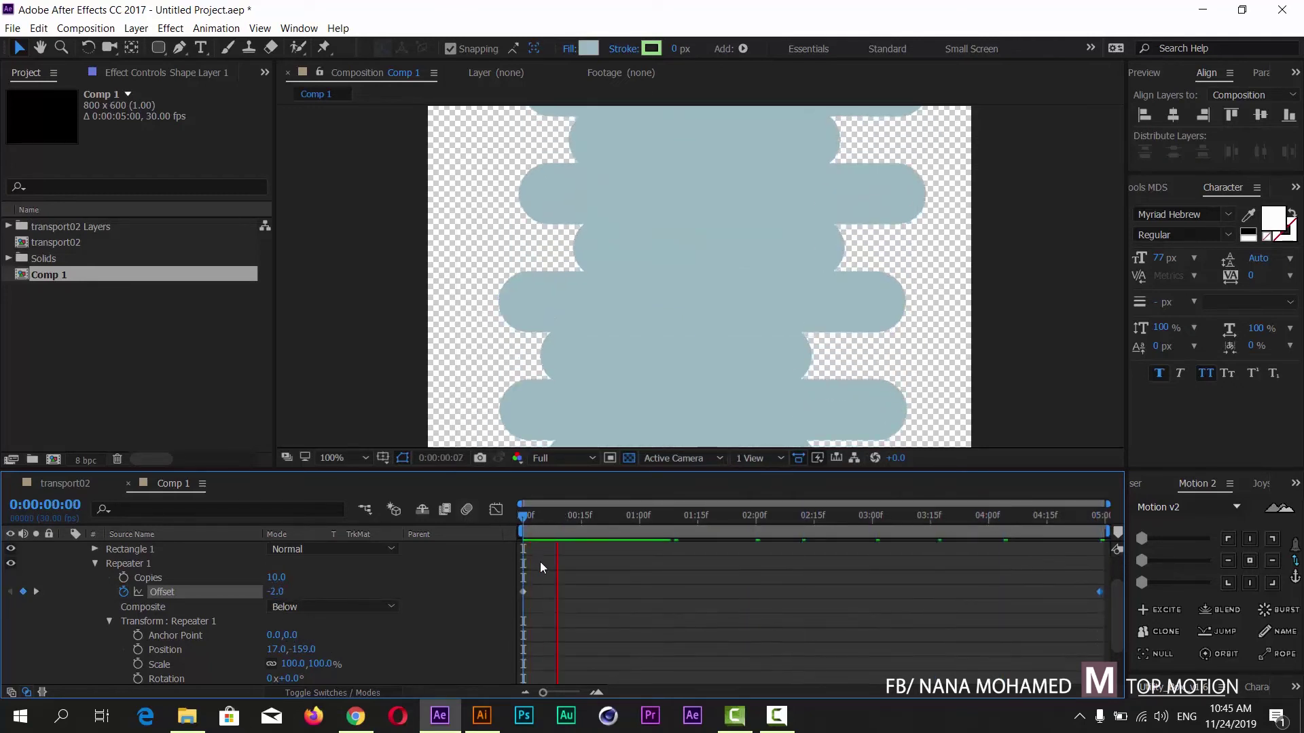
{"action": "key", "text": "space"}
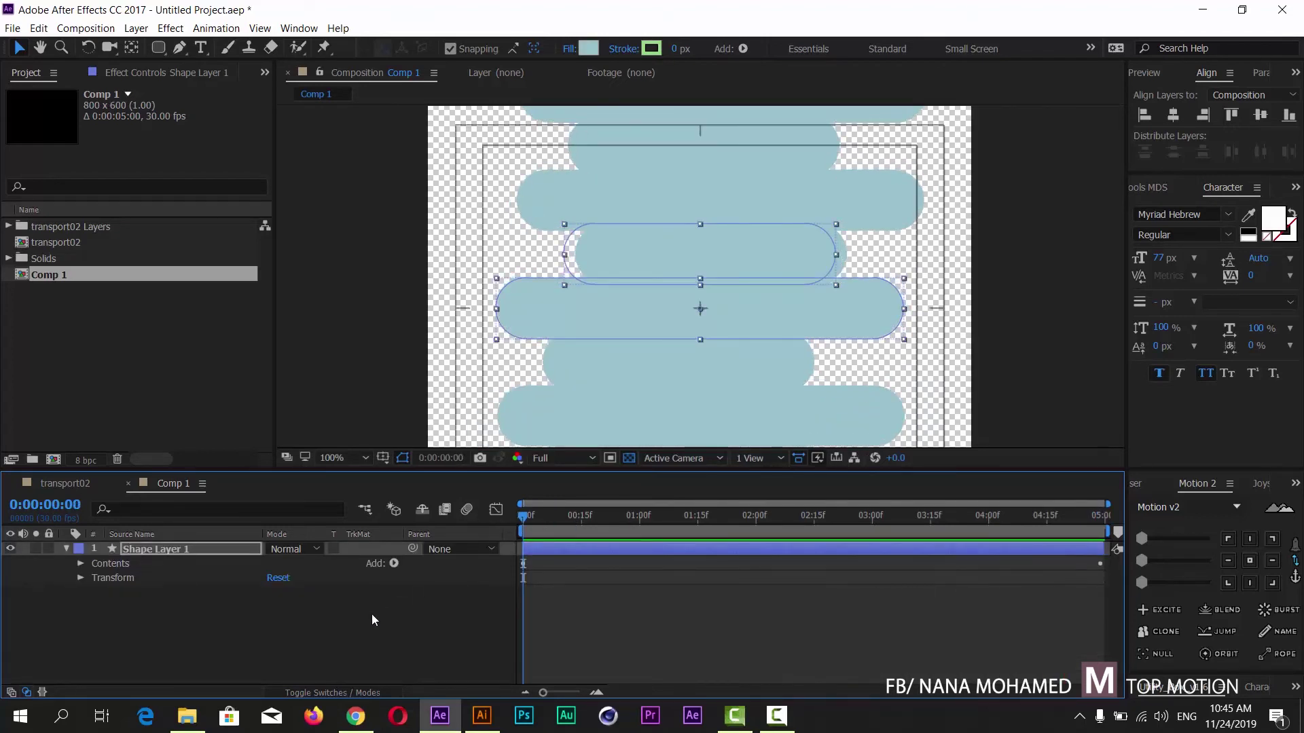
{"action": "key", "text": "space"}
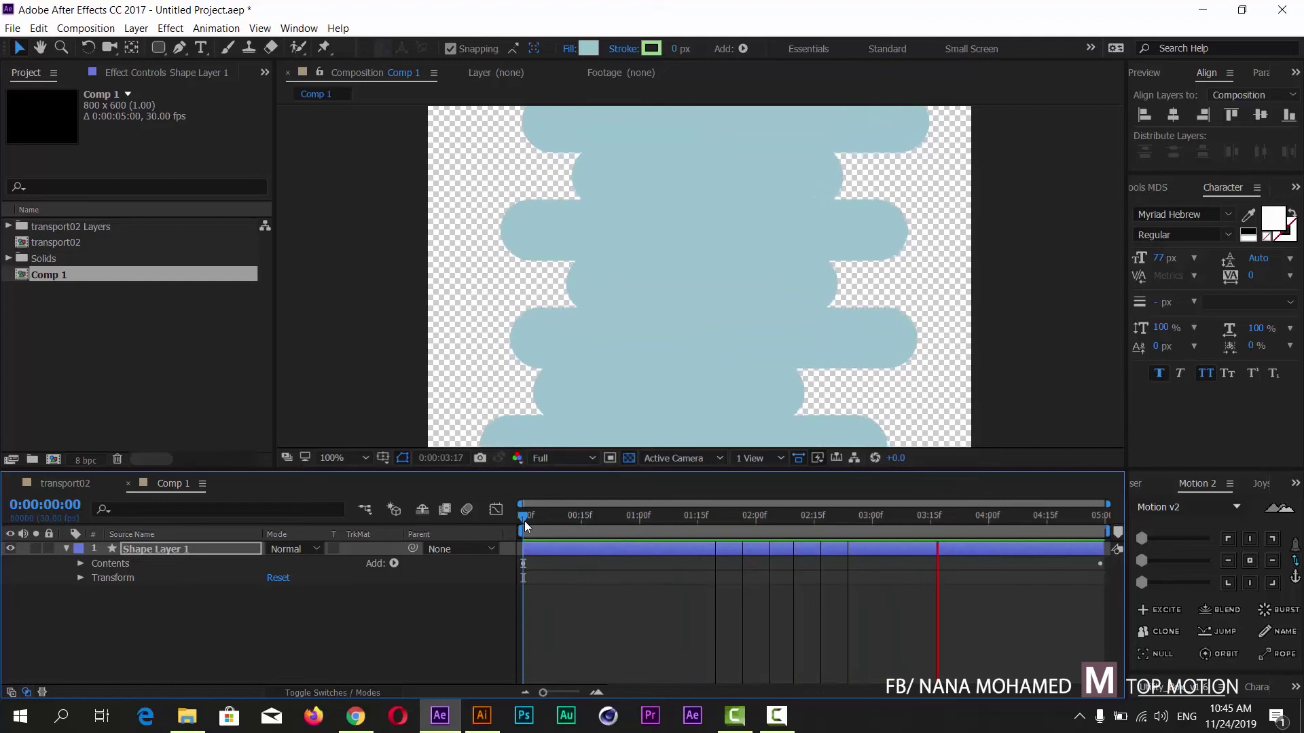
{"action": "key", "text": "space"}
Examine the original blue background shape in the transport02 composition and return to Comp 1
{"action": "left_click", "coordinate": [68, 483]}
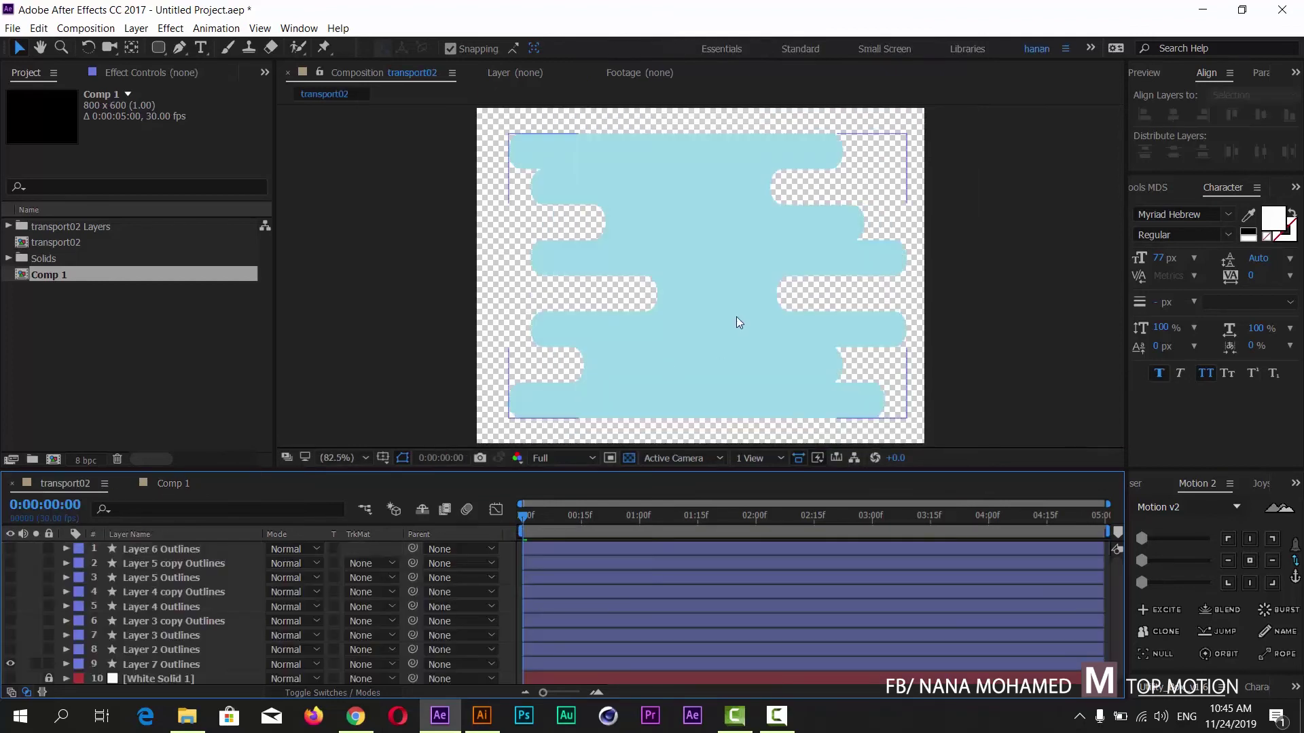
{"action": "left_click_drag", "start_coordinate": [525, 517], "coordinate": [495, 528]}
{"action": "left_click", "coordinate": [176, 483]}
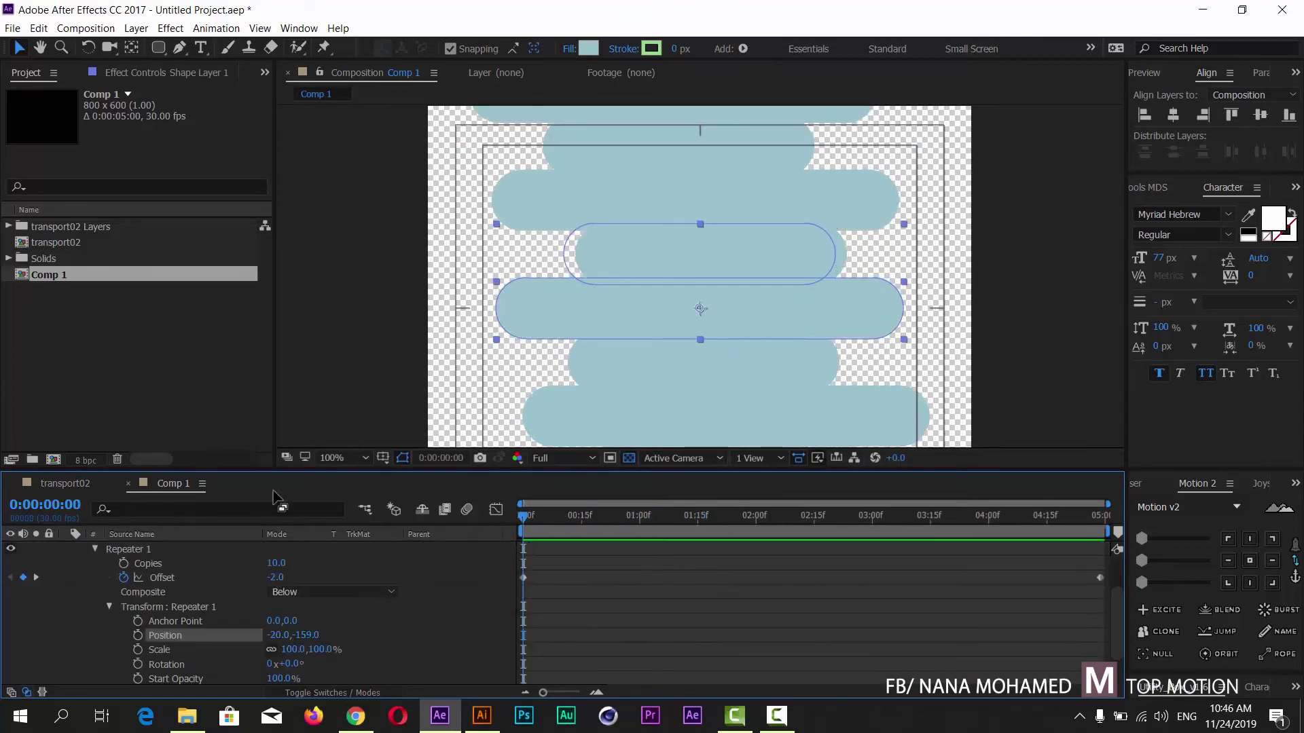
Set the transform scale of Repeater 1 to 111, 100% so successive copies change in width, and preview the animation
{"action": "left_click_drag", "start_coordinate": [278, 470], "coordinate": [275, 424]}
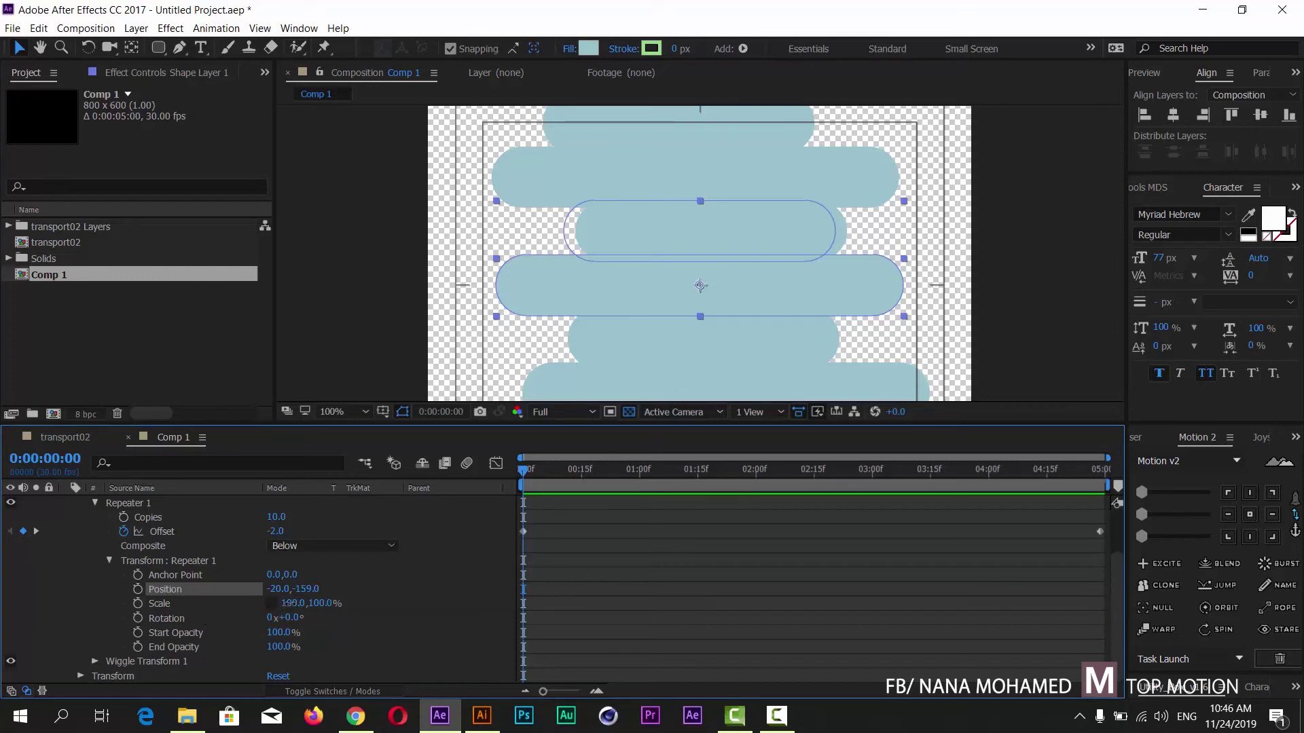
{"action": "left_click_drag", "start_coordinate": [292, 603], "coordinate": [293, 603]}
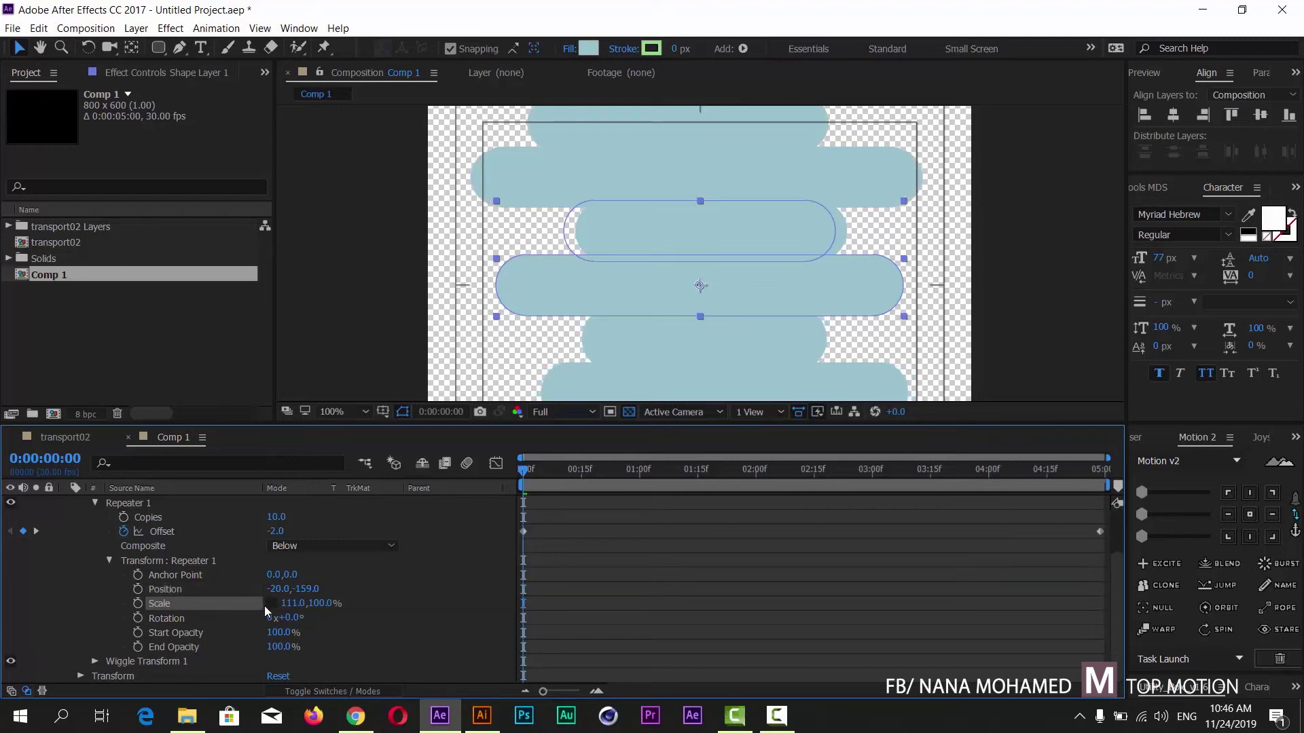
{"action": "key", "text": "space"}
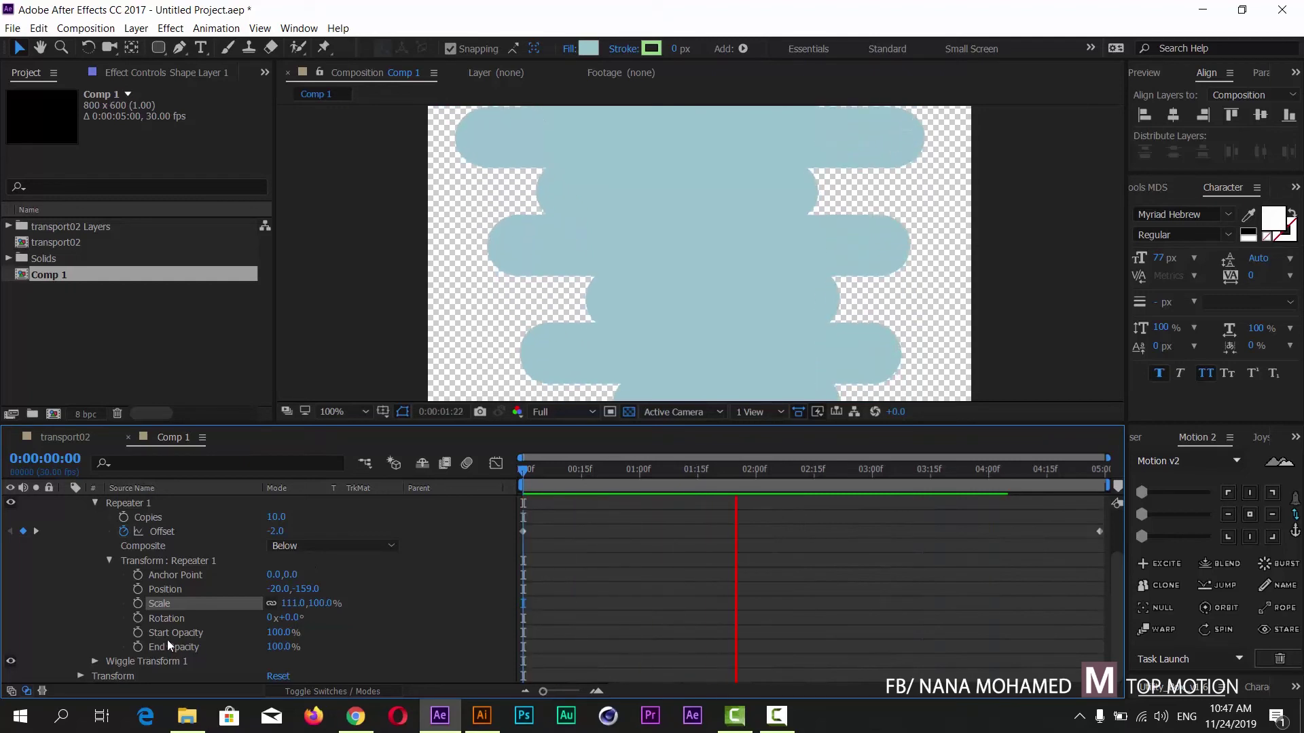
Set the Random Seed of Wiggle Transform 1 to 6 and preview the bars' motion in Comp 1
{"action": "left_click", "coordinate": [95, 661]}
{"action": "scroll", "coordinate": [136, 632], "scroll_direction": "down", "scroll_amount": 3}
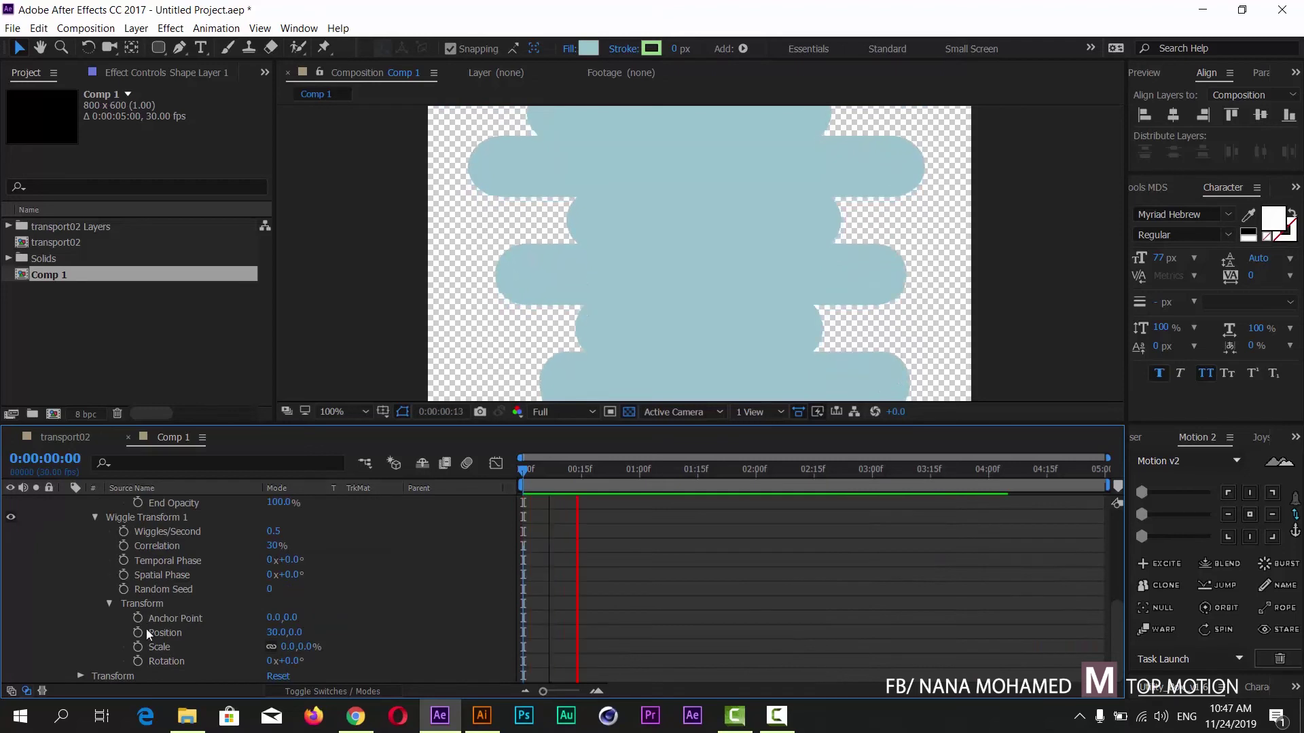
{"action": "left_click_drag", "start_coordinate": [269, 589], "coordinate": [279, 589]}
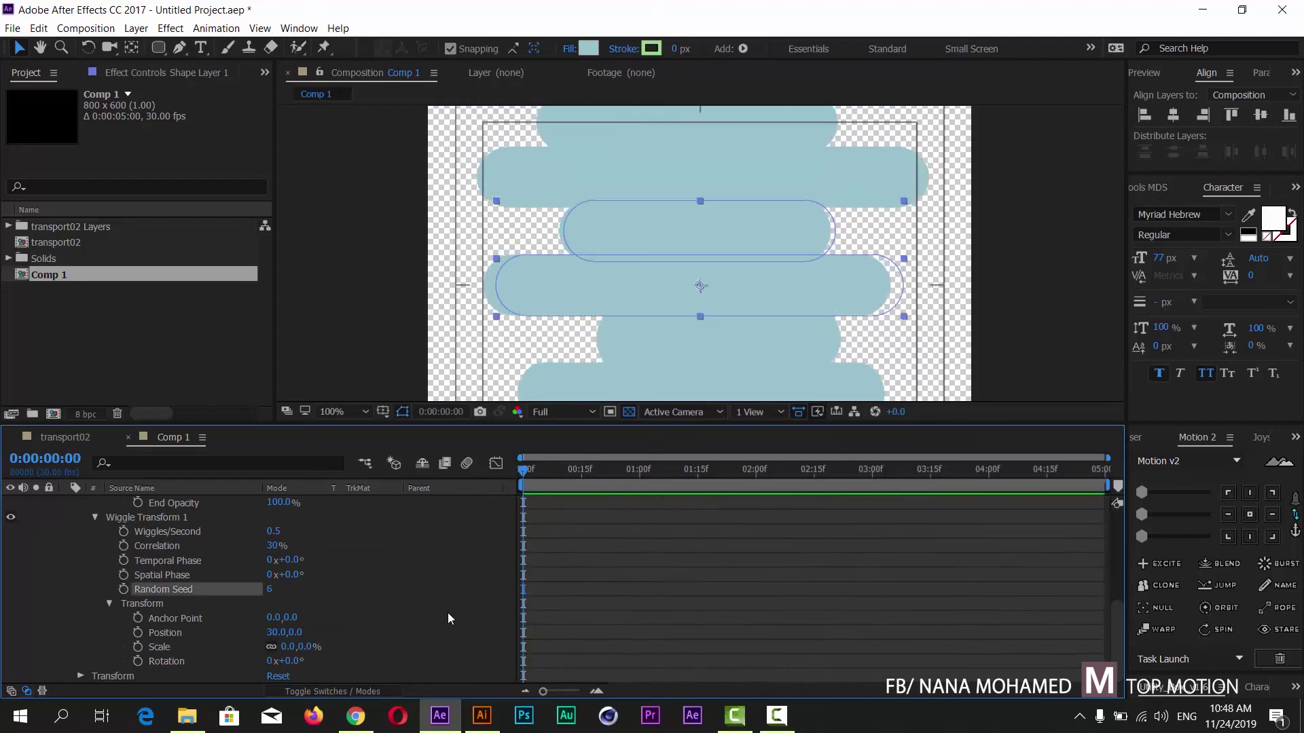
{"action": "key", "text": "space"}
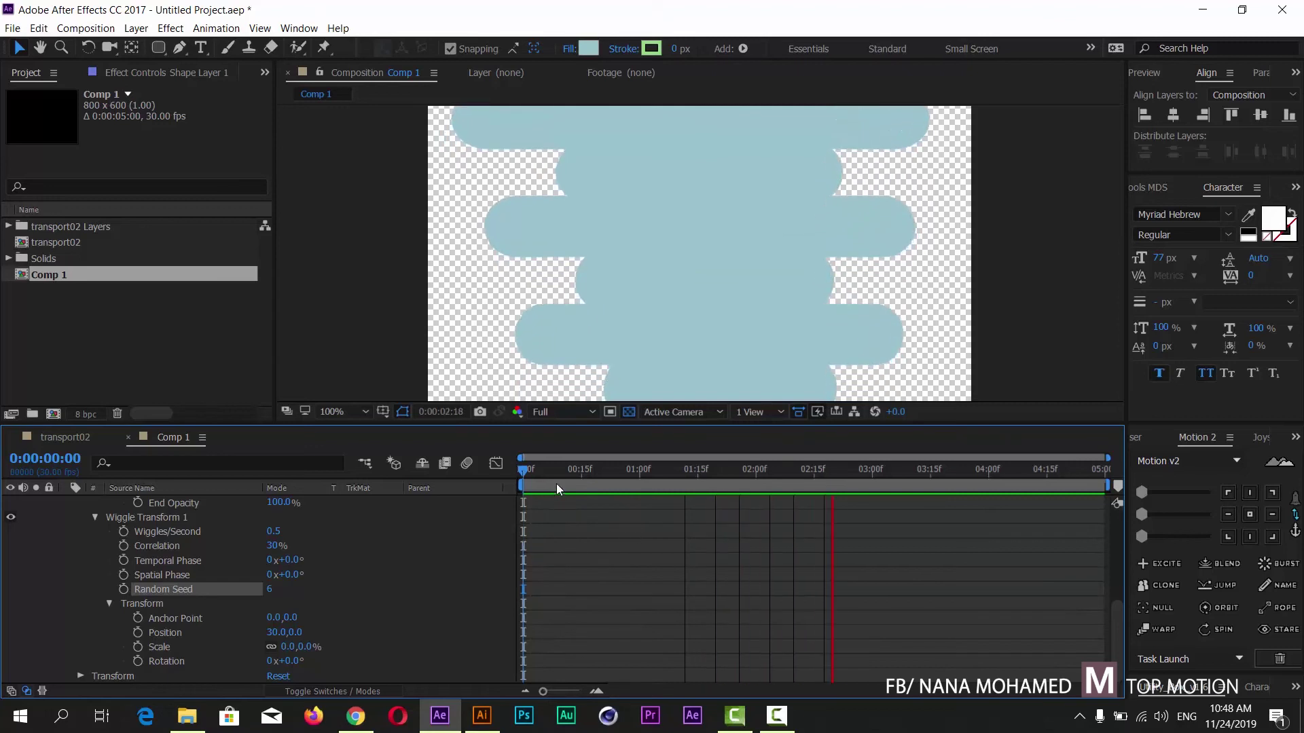
{"action": "key", "text": "space"}
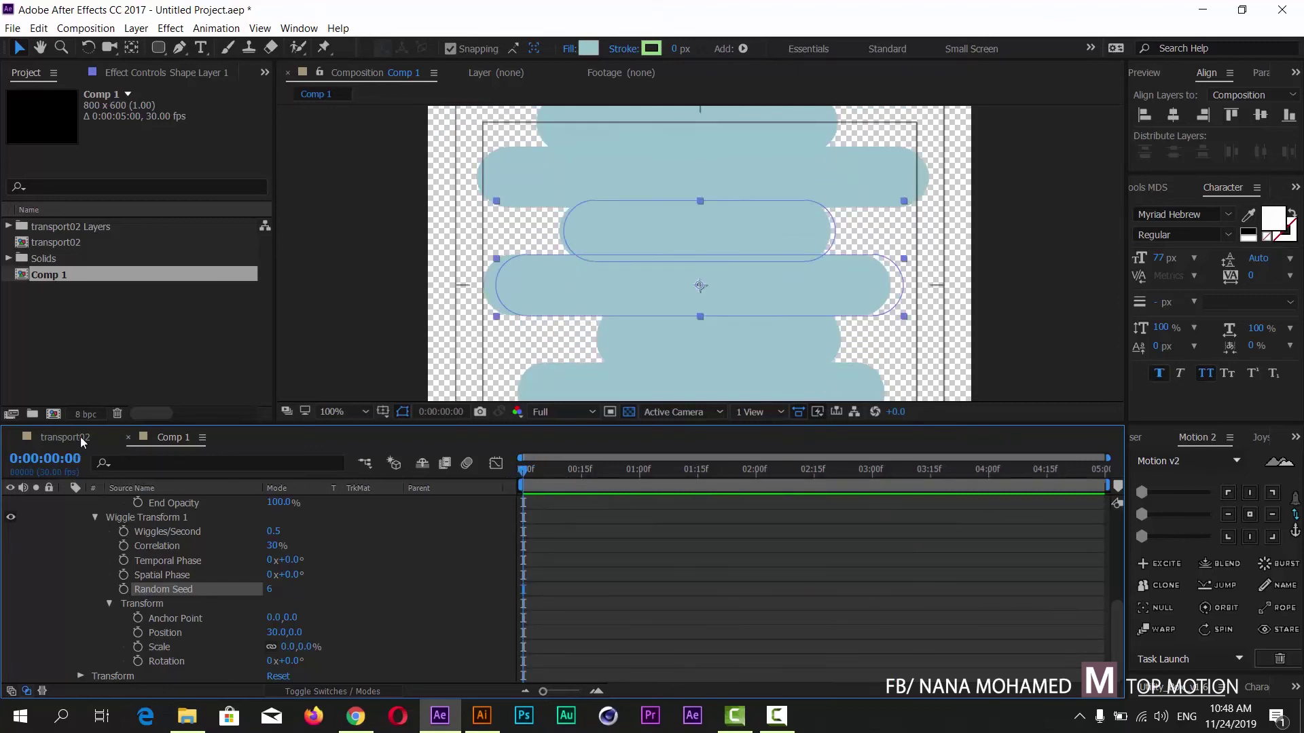
Show the hidden Outlines layers in the transport02 composition and place Comp 1 directly above Layer 7 Outlines
{"action": "left_click", "coordinate": [68, 437]}
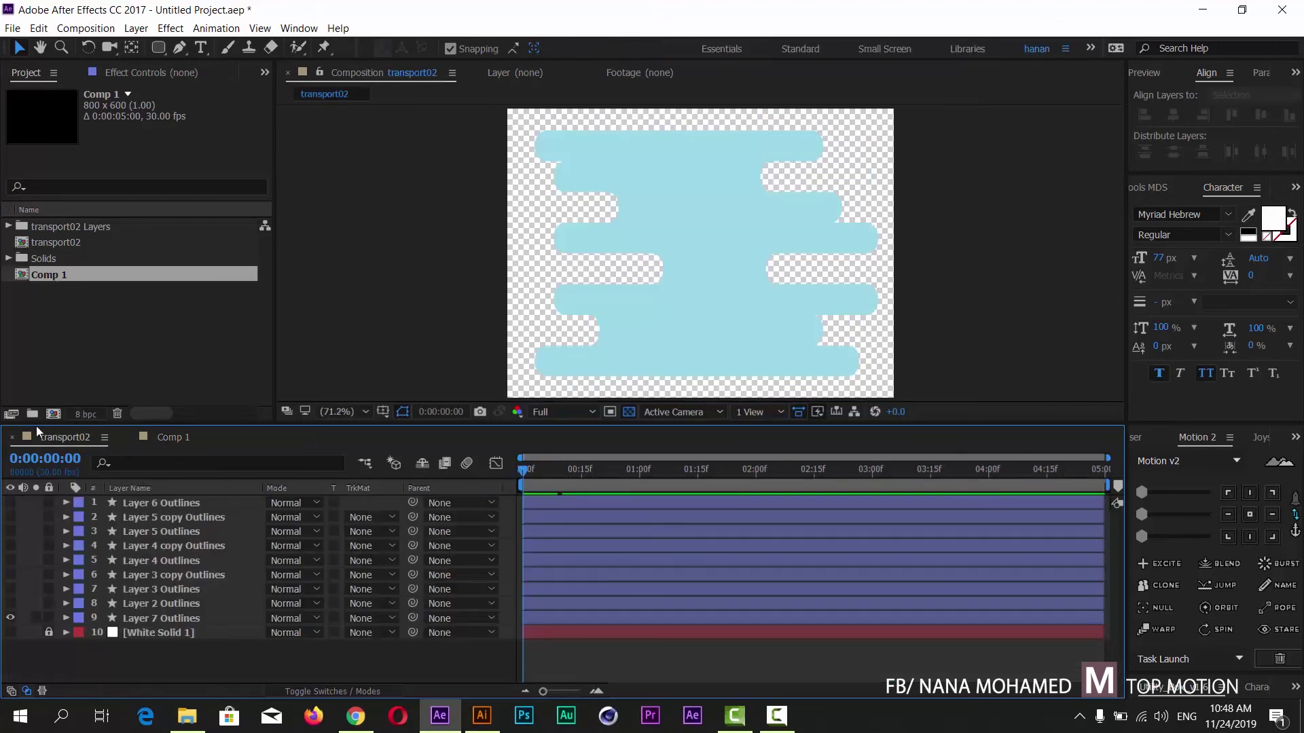
{"action": "left_click_drag", "start_coordinate": [10, 503], "coordinate": [11, 603]}
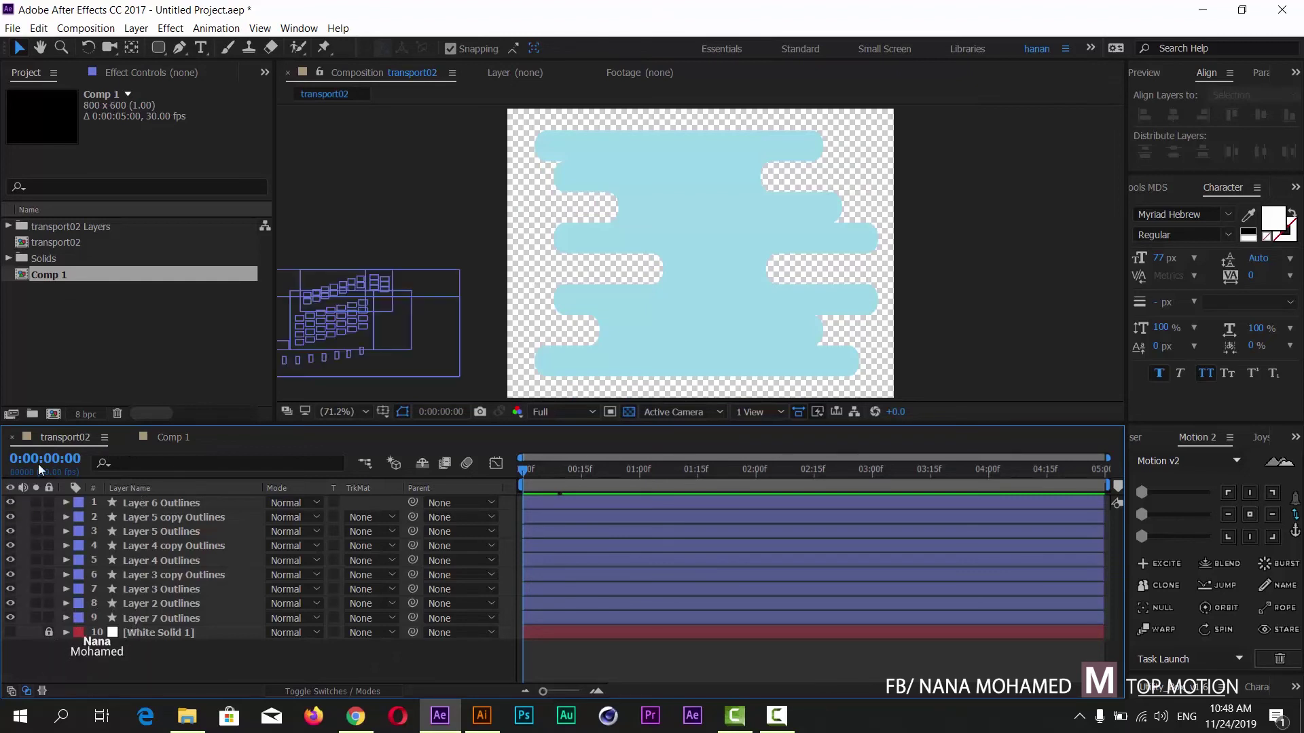
{"action": "left_click_drag", "start_coordinate": [75, 284], "coordinate": [139, 620]}
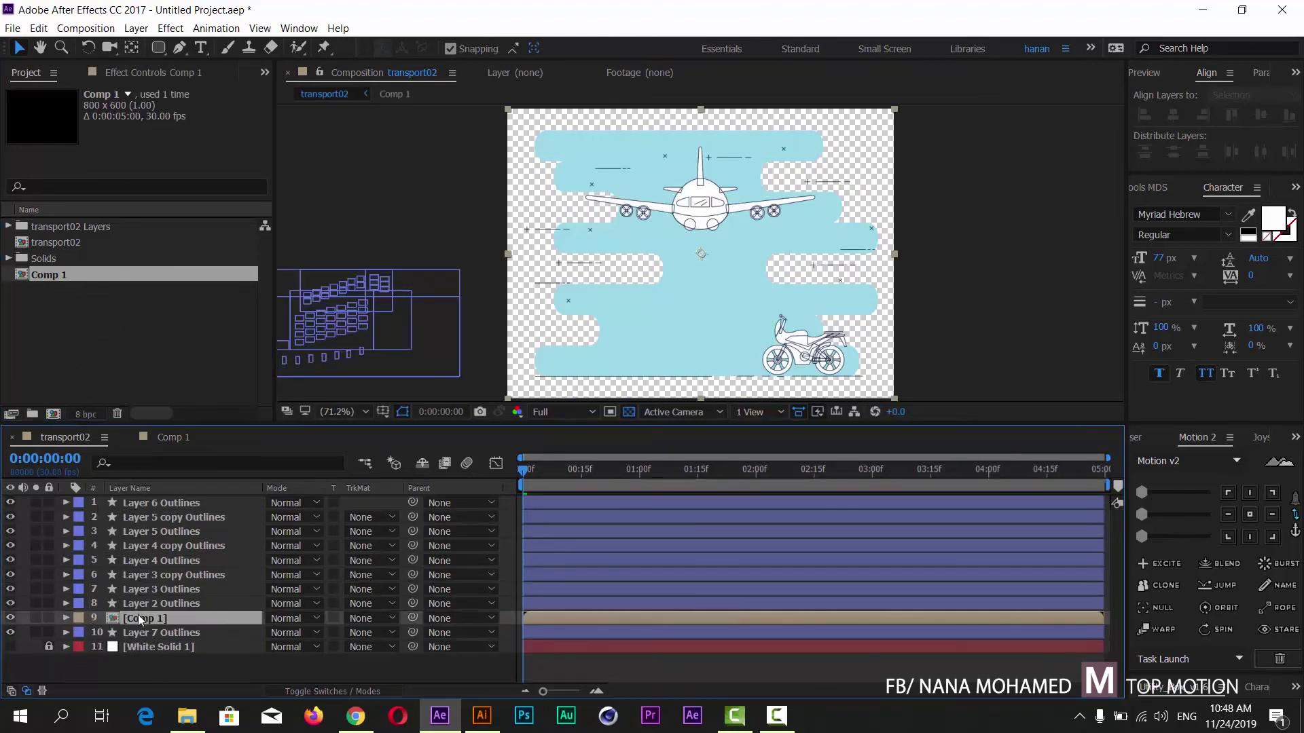
Hide the original Layer 7 Outlines background and show White Solid 1, previewing the transport02 animation with the new background
{"action": "left_click", "coordinate": [10, 633]}
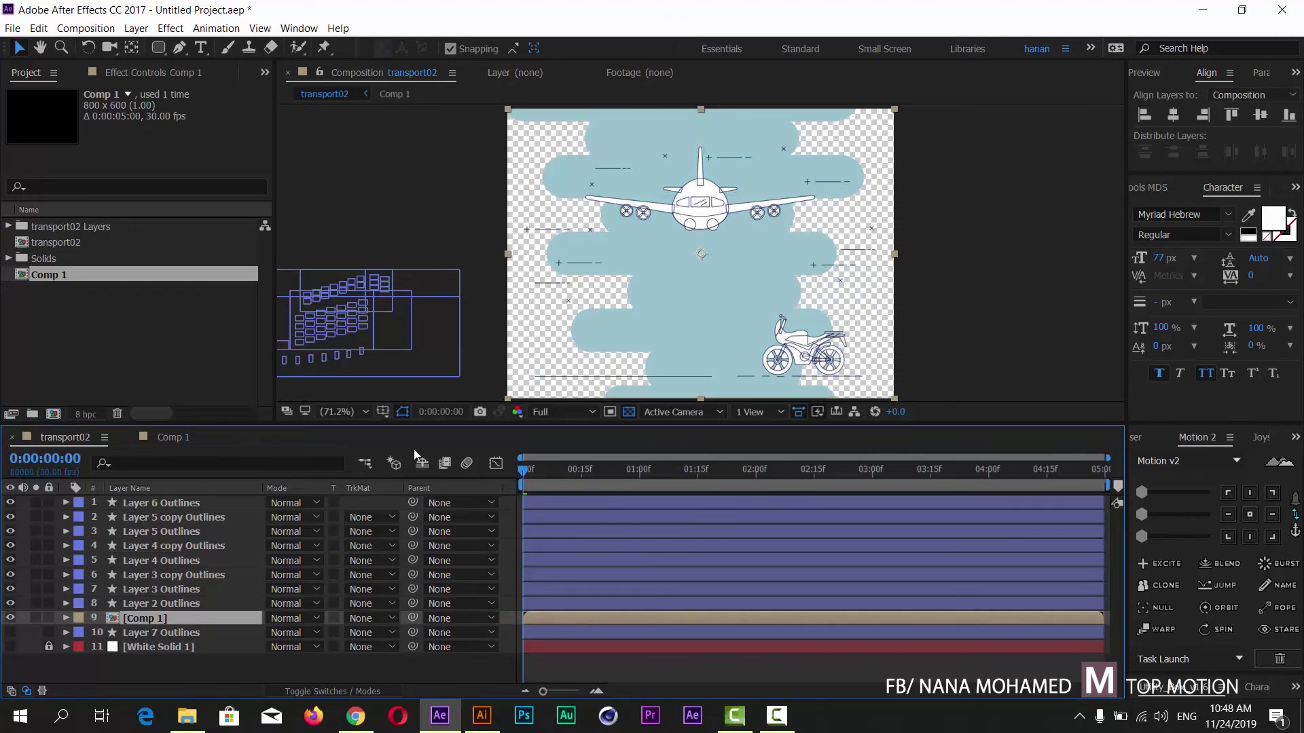
{"action": "key", "text": "space"}
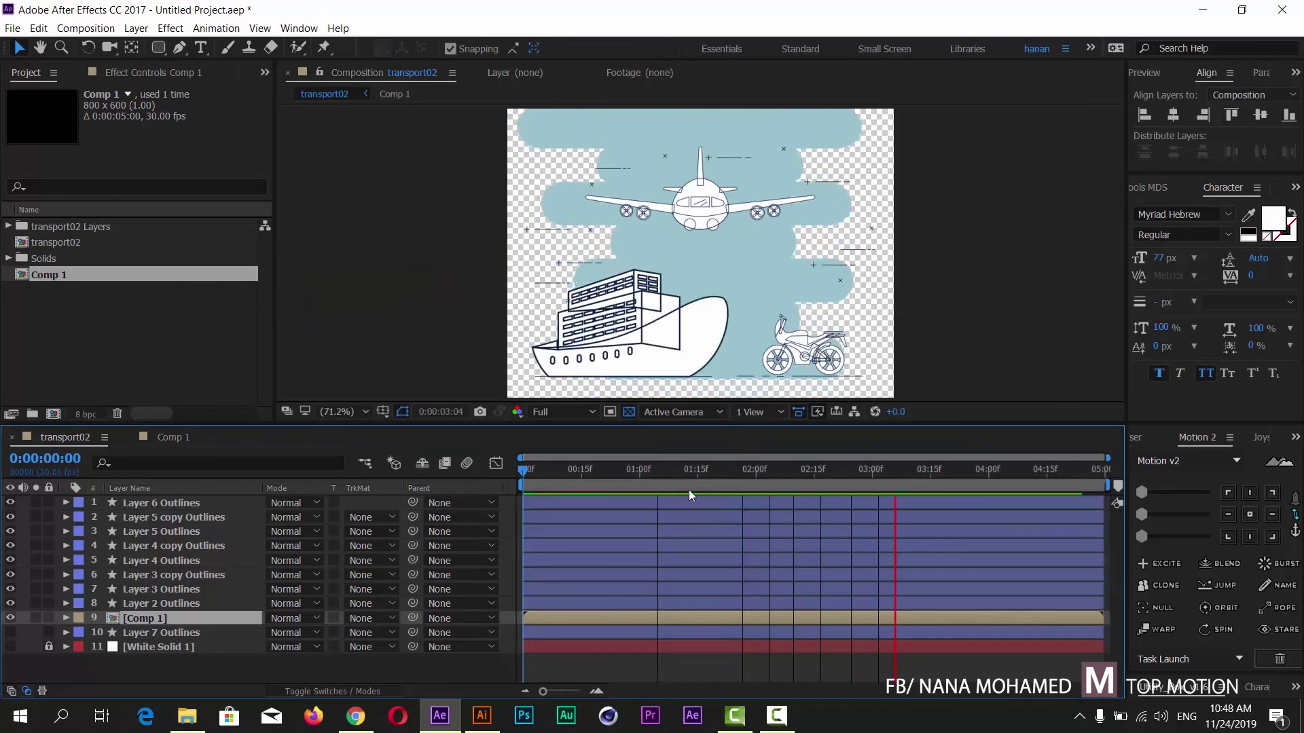
{"action": "key", "text": "space"}
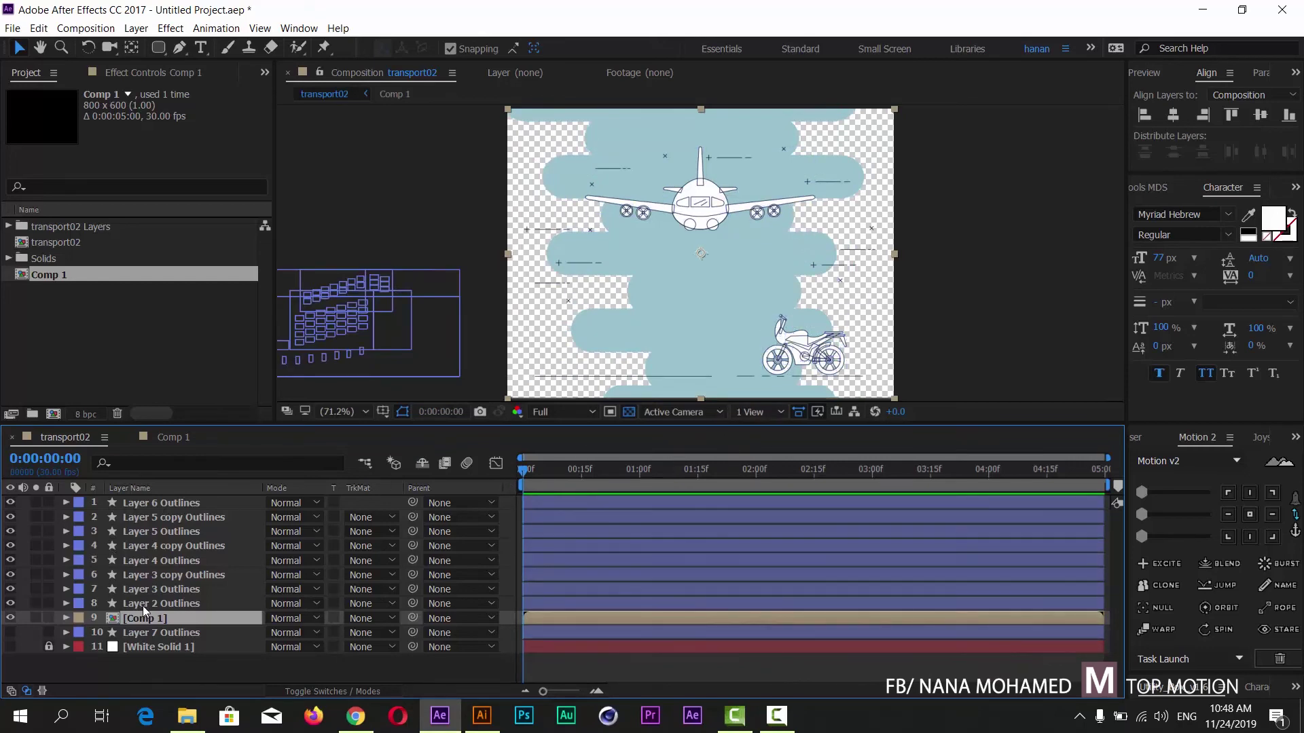
{"action": "left_click", "coordinate": [11, 651]}
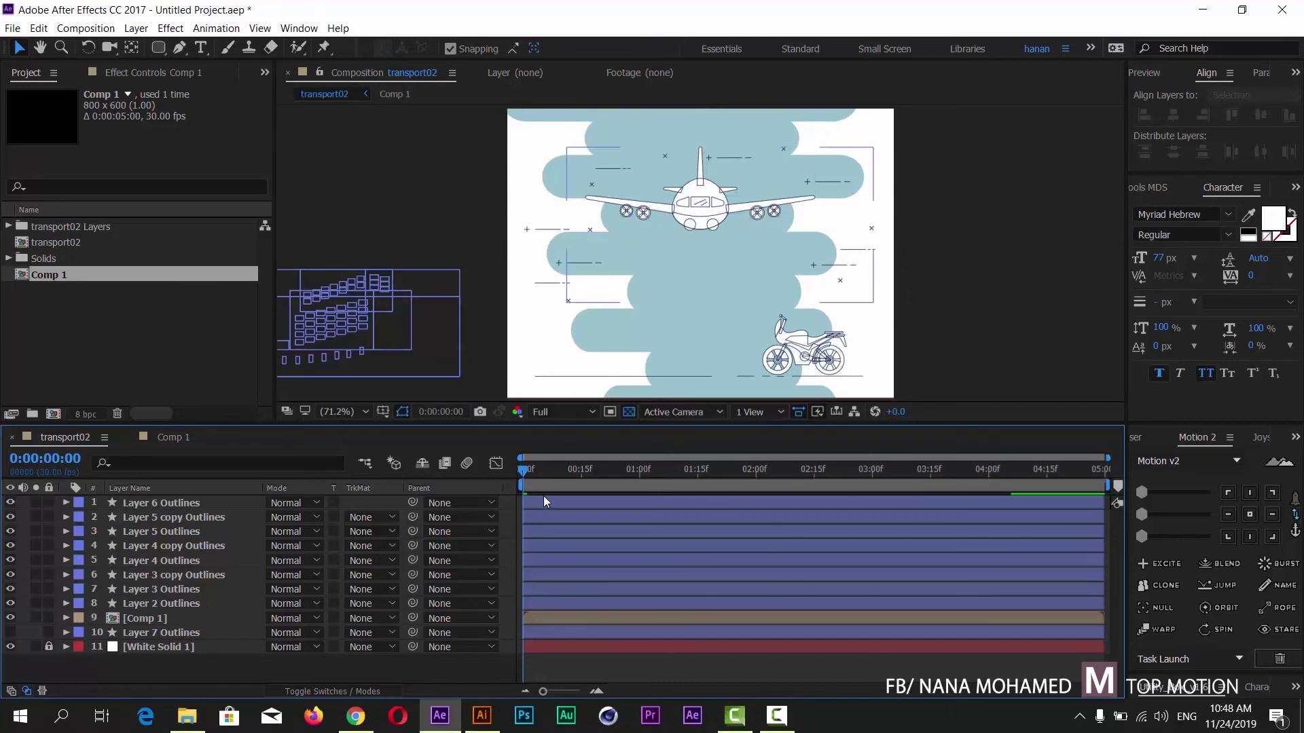
{"action": "key", "text": "space"}
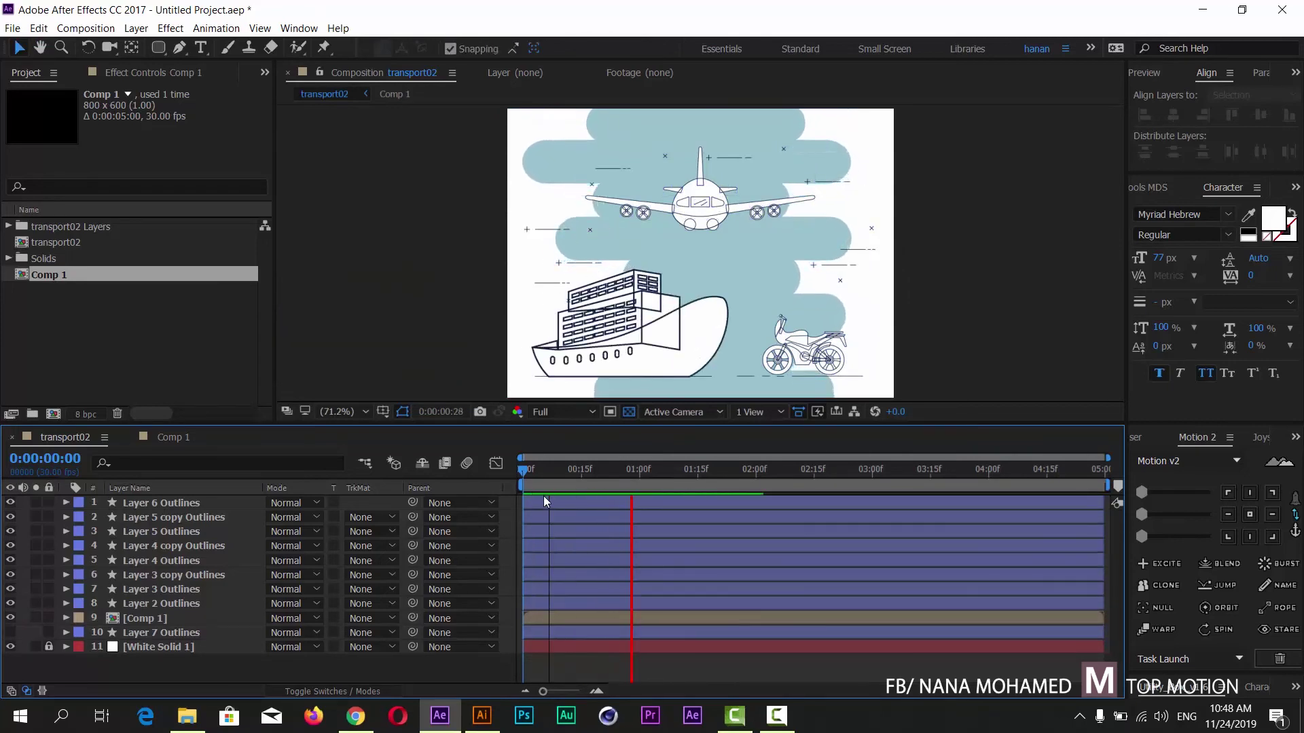
{"action": "key", "text": "space"}
{"action": "left_click", "coordinate": [541, 481]}
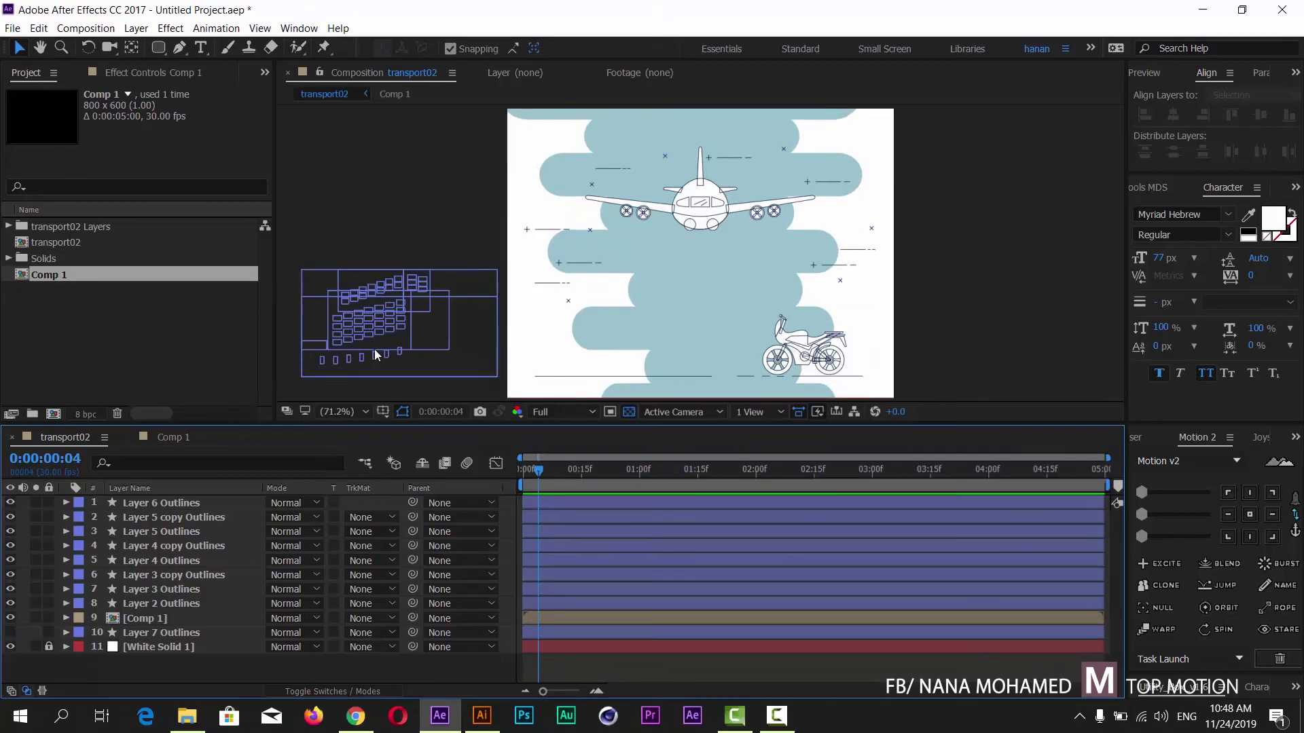
{"action": "left_click_drag", "start_coordinate": [541, 471], "coordinate": [696, 476]}
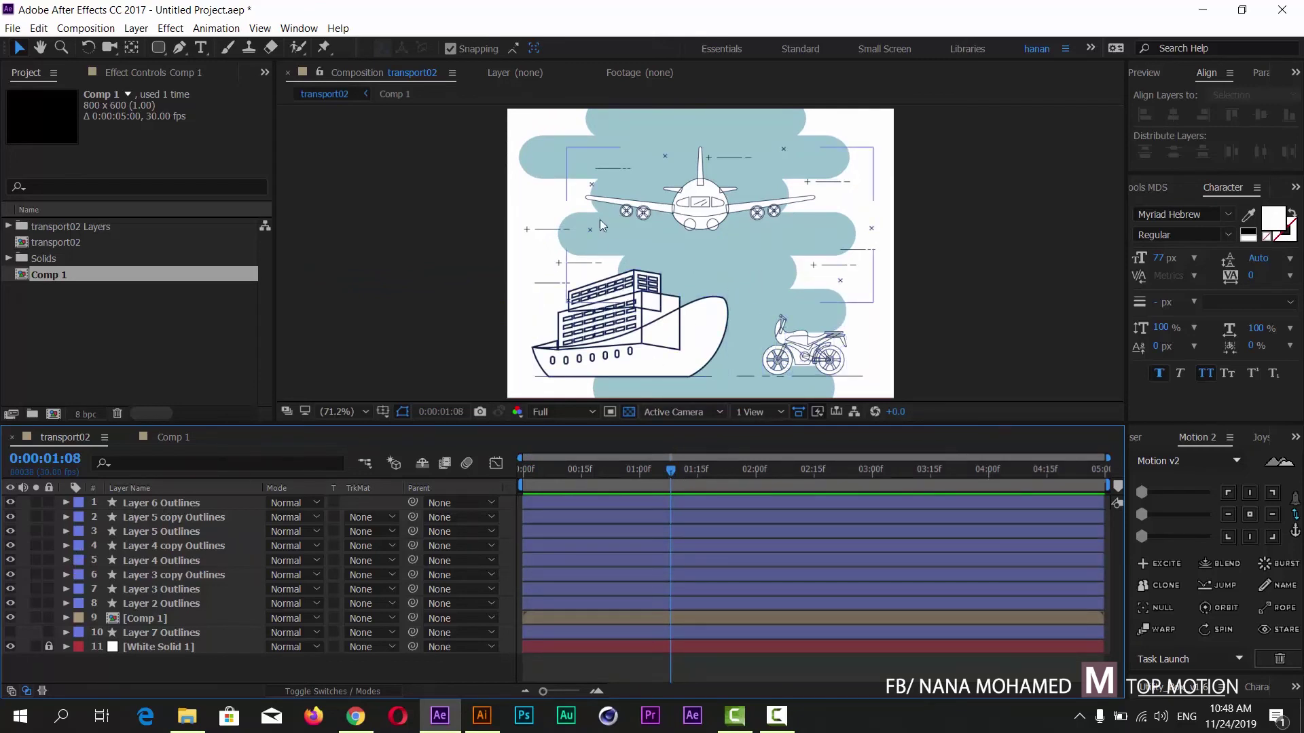
Reveal the Position, Scale and Rotation properties of the airplane layers, Layer 5 copy Outlines and Layer 5 Outlines
{"action": "left_click", "coordinate": [169, 503]}
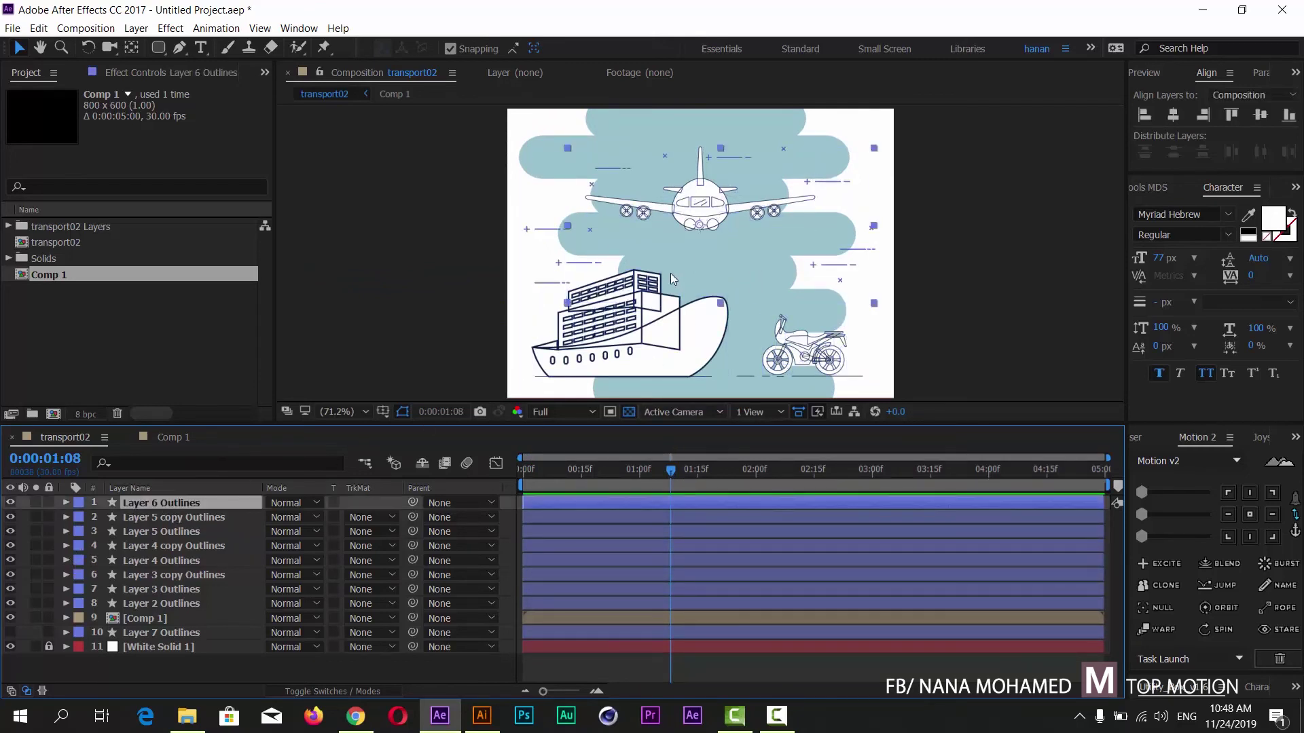
{"action": "left_click", "coordinate": [203, 518]}
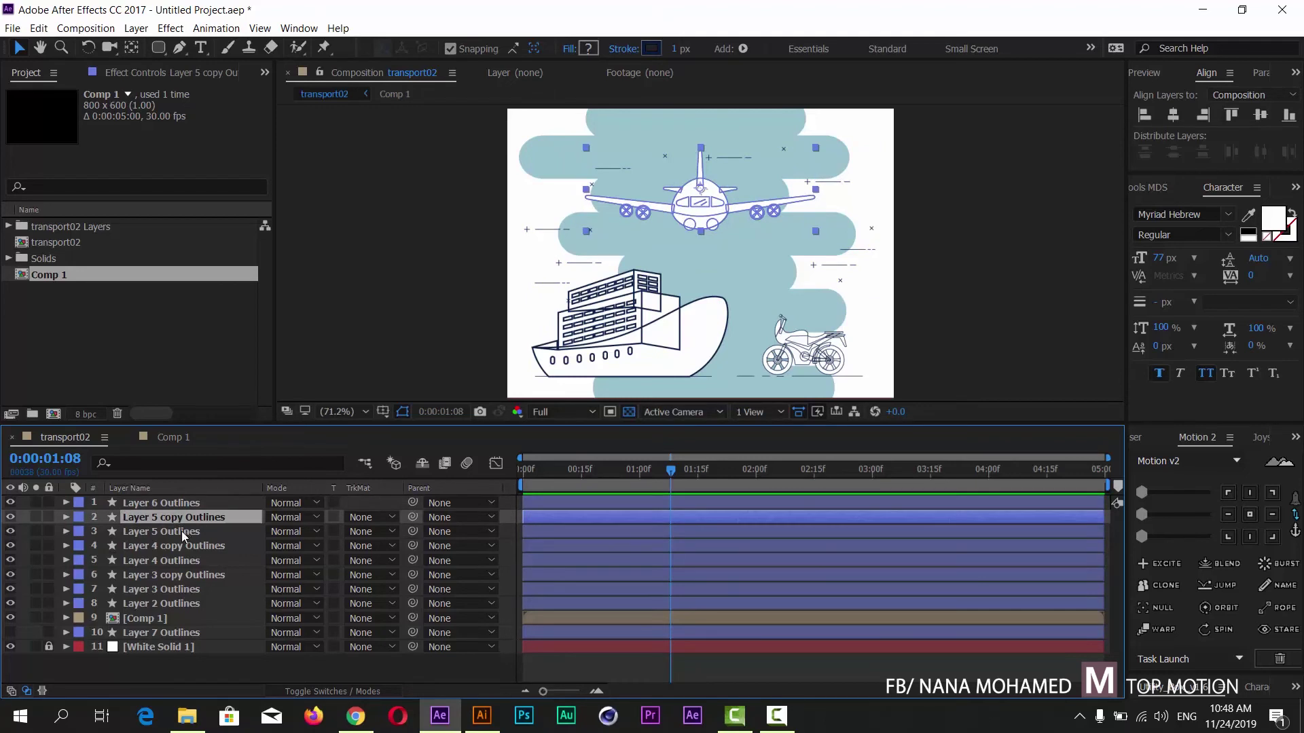
{"action": "left_click", "coordinate": [179, 532], "text": "shift"}
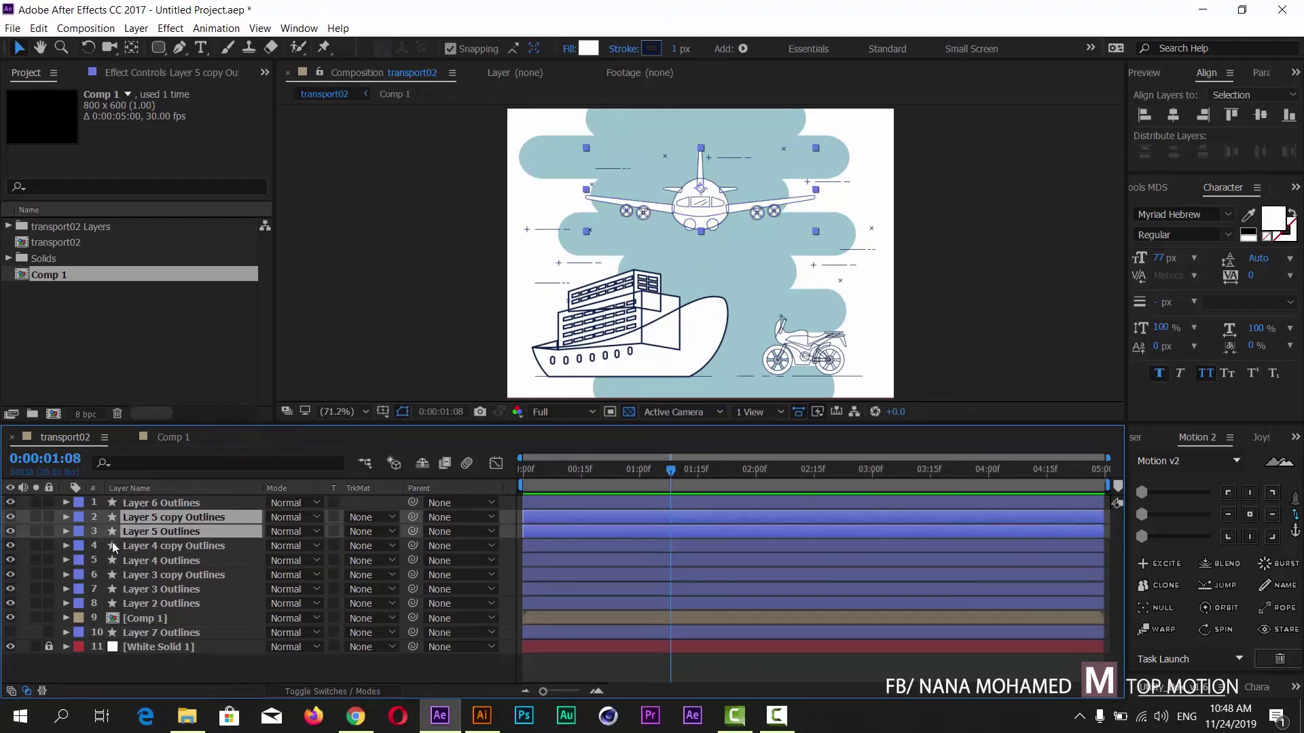
{"action": "left_click_drag", "start_coordinate": [10, 518], "coordinate": [11, 532]}
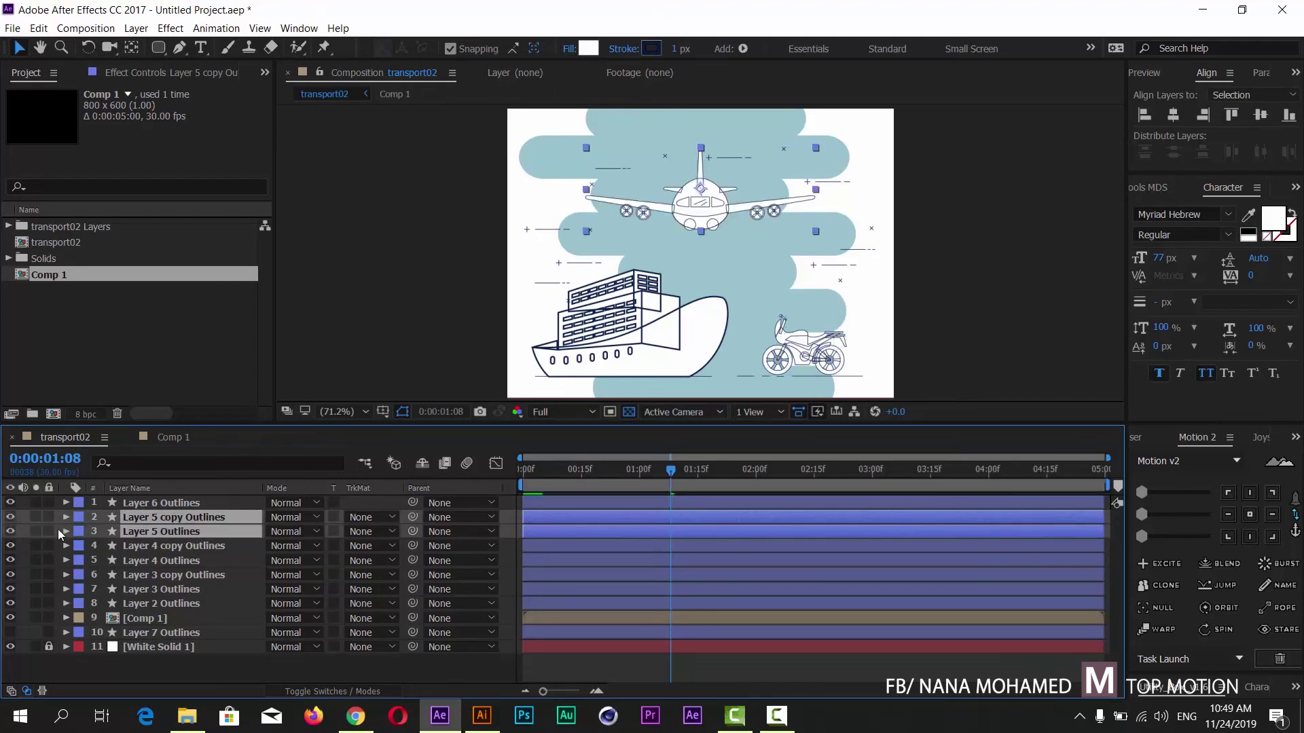
{"action": "key", "text": "p"}
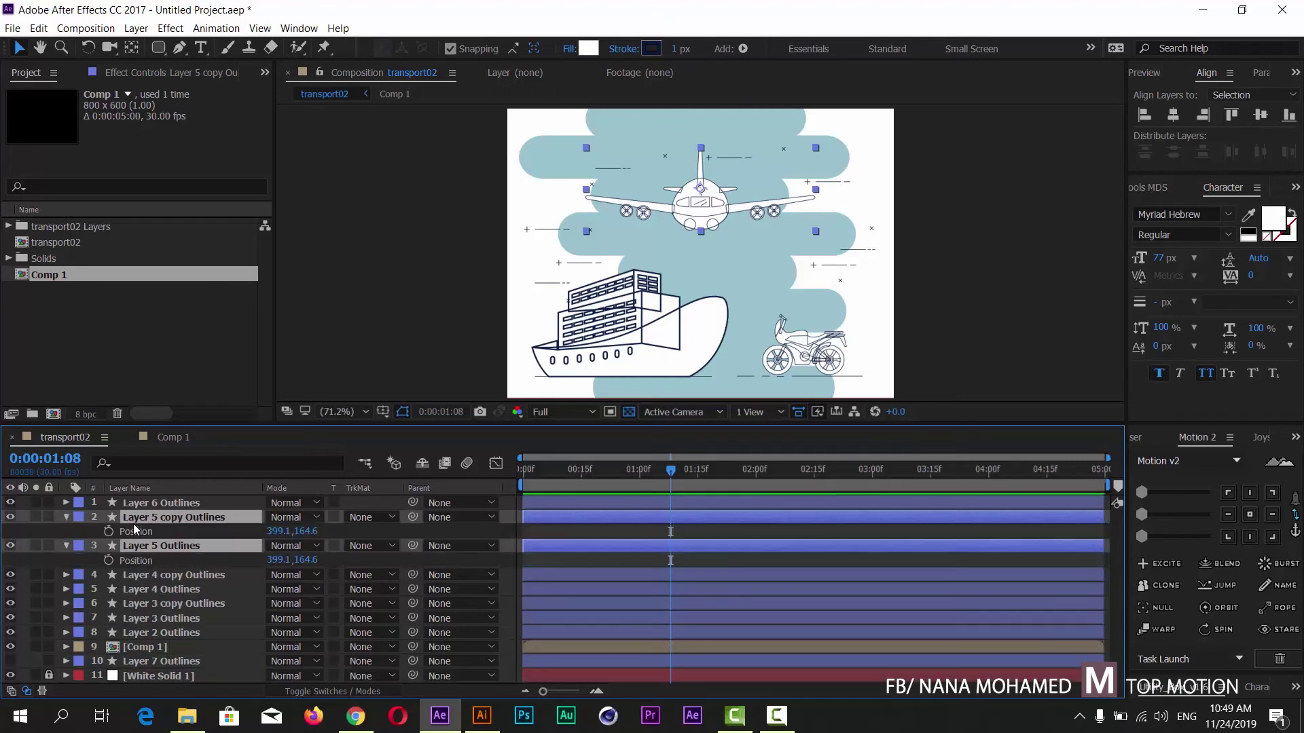
{"action": "left_click_drag", "start_coordinate": [618, 474], "coordinate": [514, 477]}
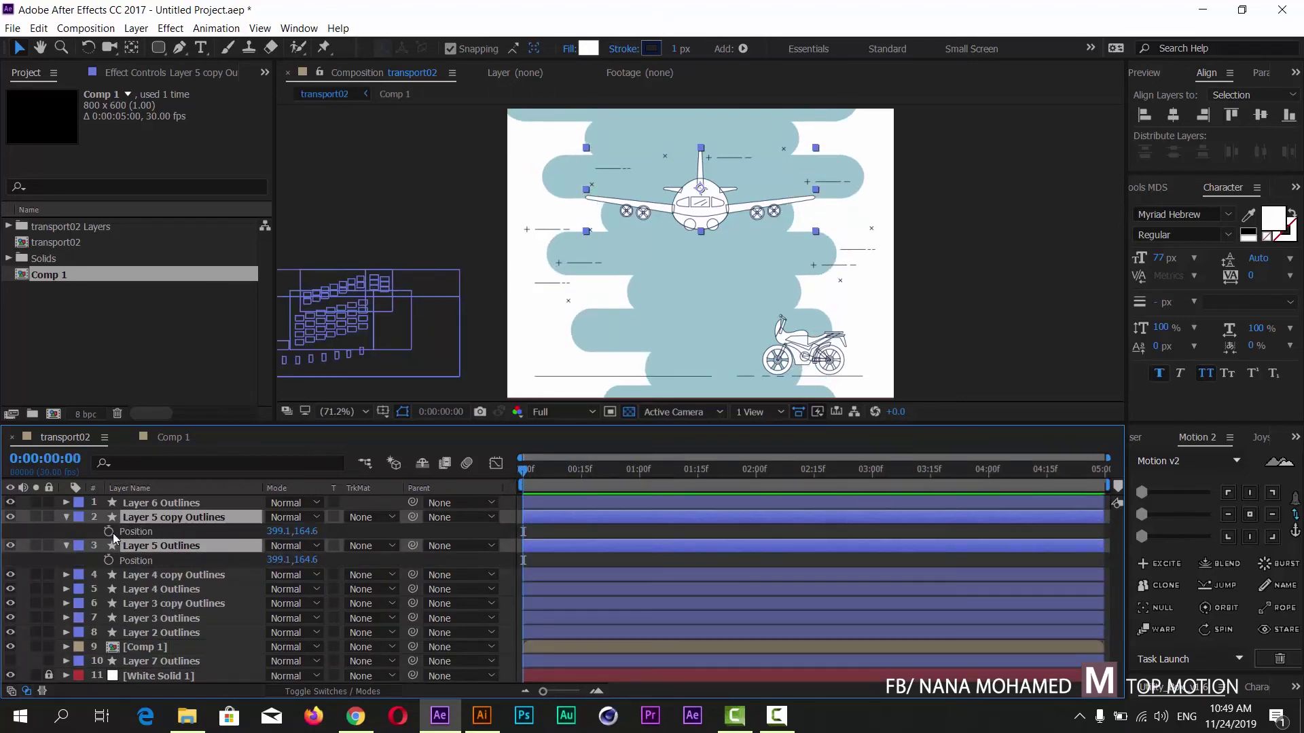
{"action": "key", "text": "space"}
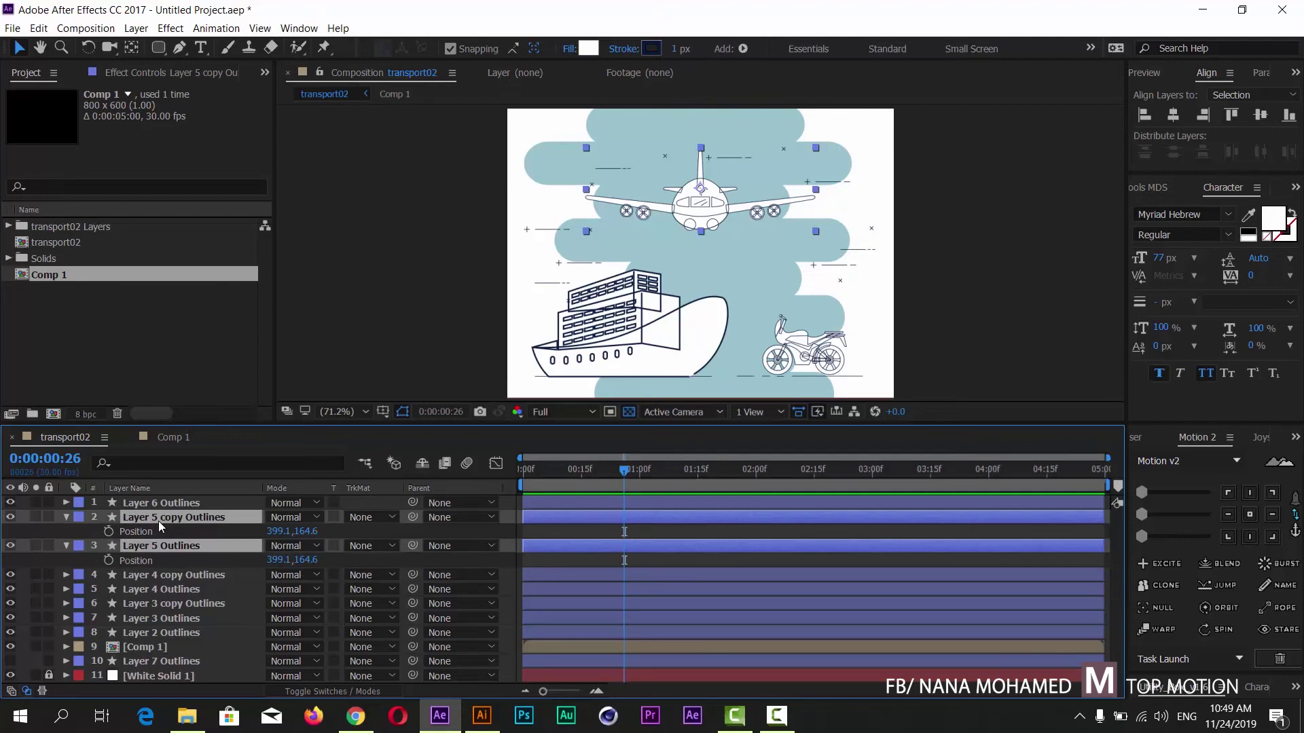
{"action": "key", "text": "shift+s"}
{"action": "key", "text": "shift+r"}
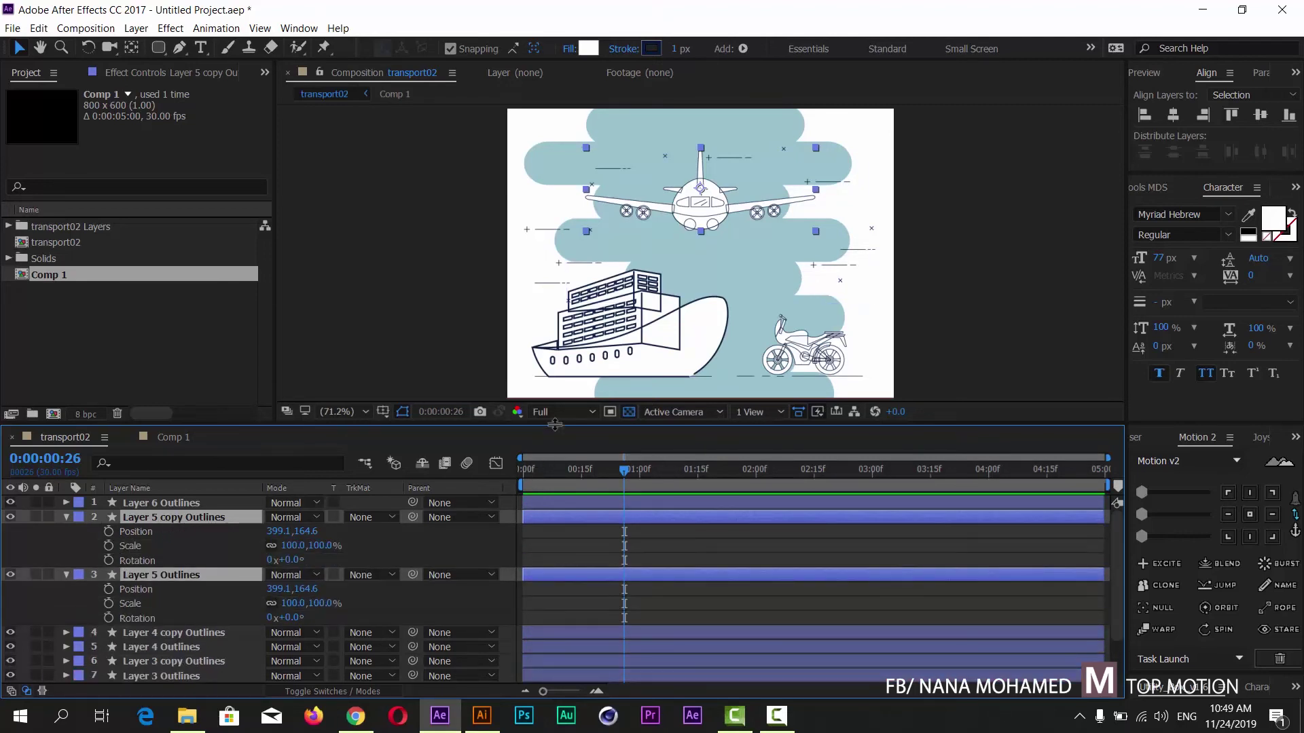
Add Position, Scale and Rotation keyframes to Layer 5 copy Outlines and Layer 5 Outlines at 0:00:01:00
{"action": "left_click_drag", "start_coordinate": [553, 422], "coordinate": [563, 348]}
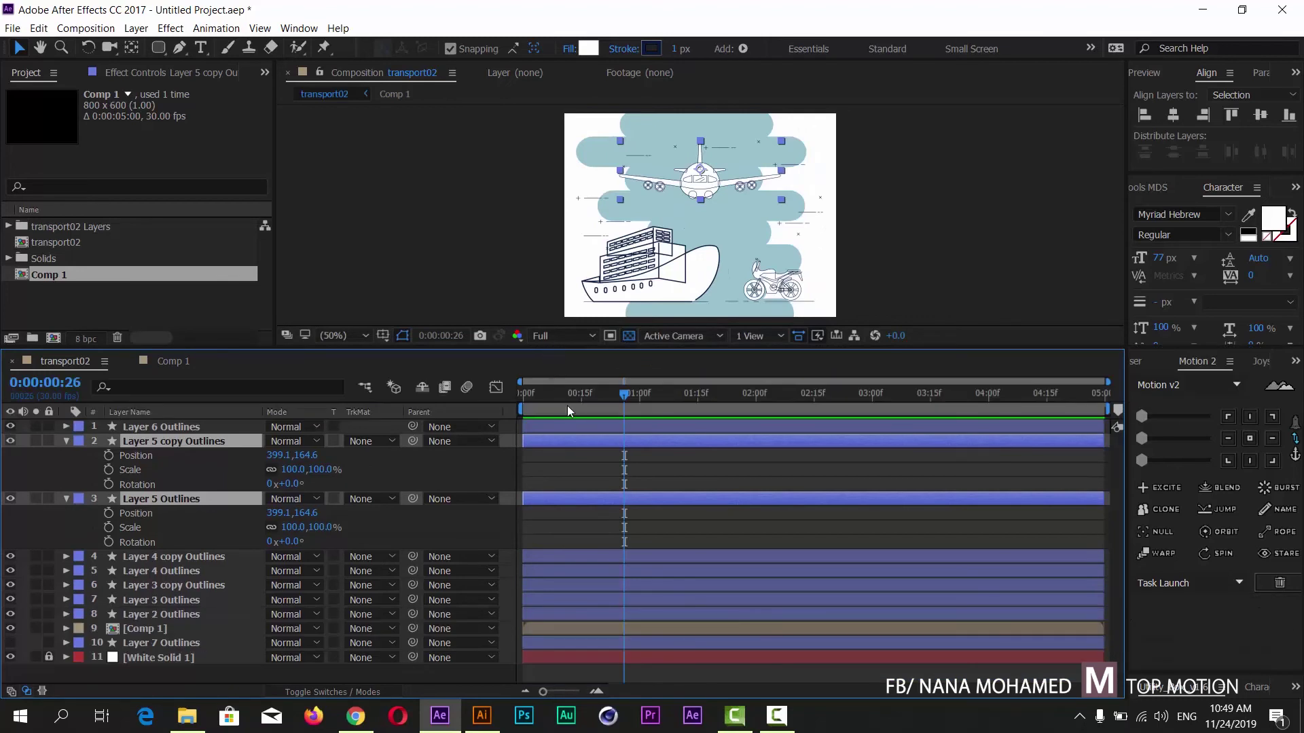
{"action": "left_click", "coordinate": [635, 392]}
{"action": "left_click_drag", "start_coordinate": [642, 396], "coordinate": [645, 396]}
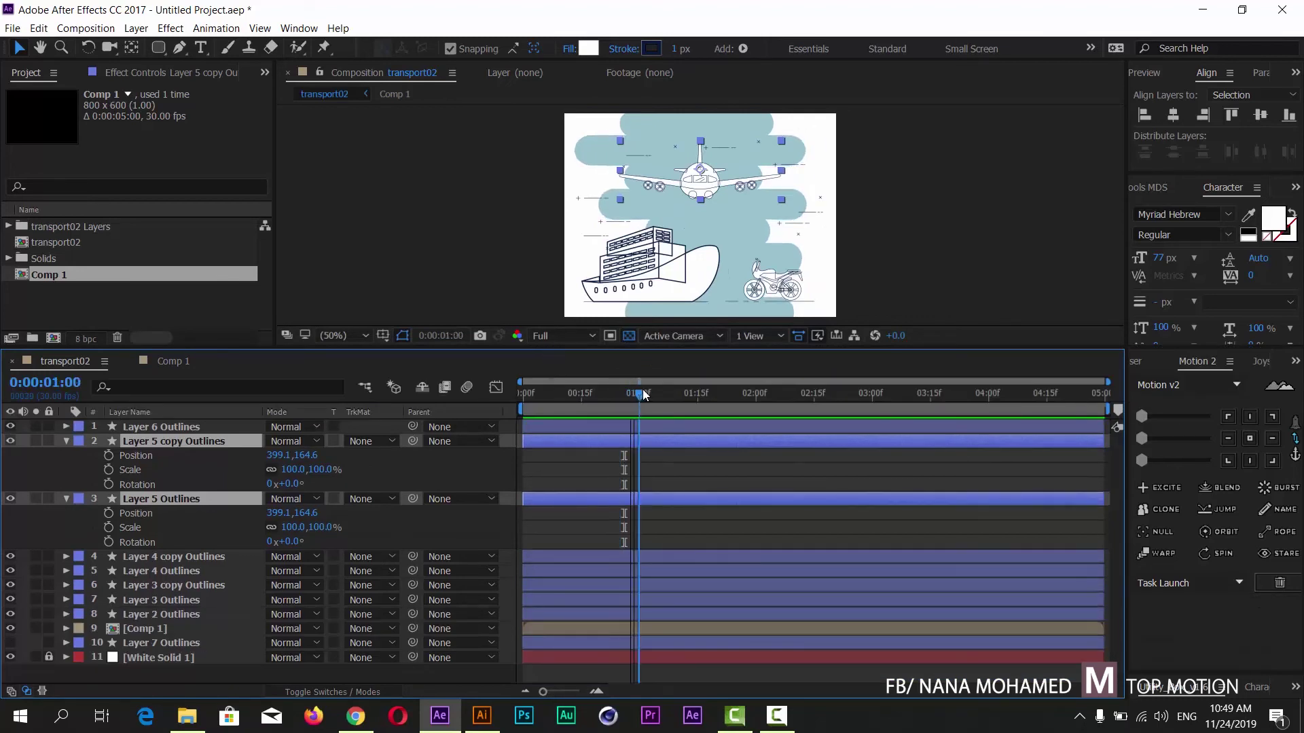
{"action": "left_click", "coordinate": [108, 455]}
{"action": "left_click", "coordinate": [109, 470]}
{"action": "left_click", "coordinate": [108, 484]}
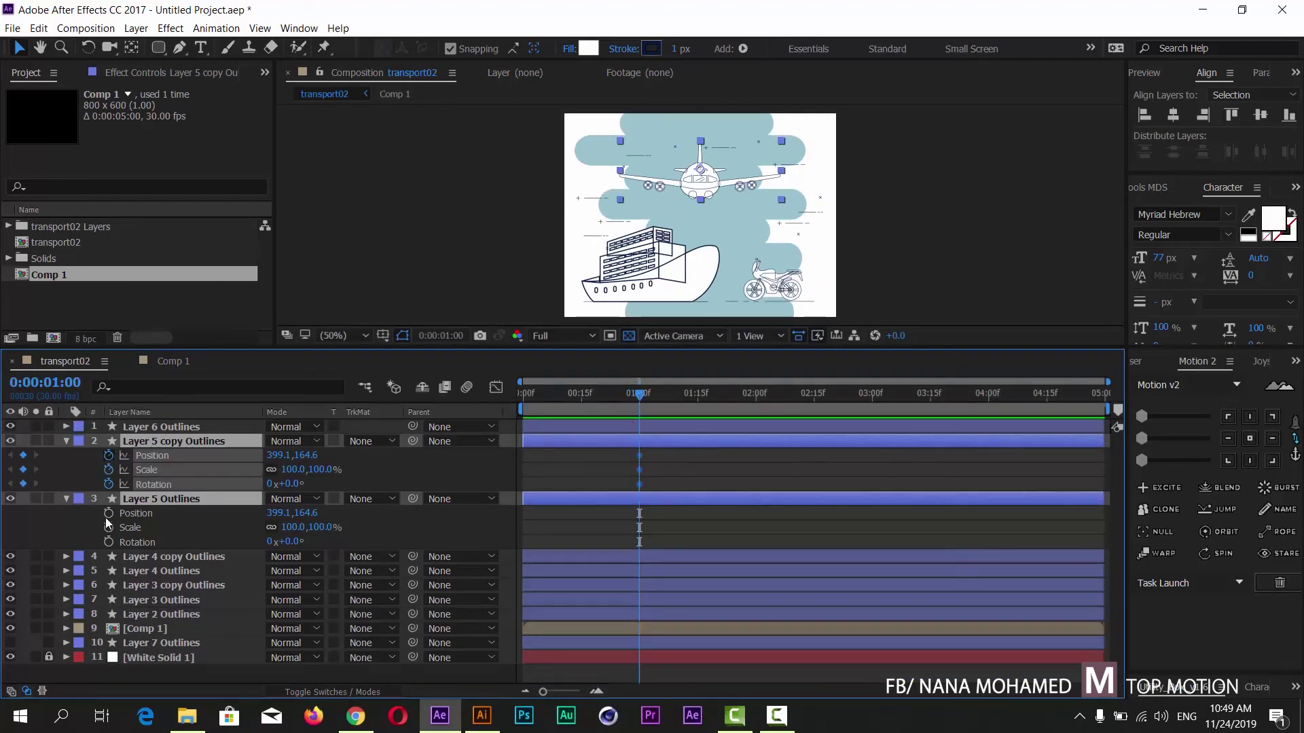
{"action": "left_click", "coordinate": [109, 513]}
{"action": "left_click", "coordinate": [108, 528]}
{"action": "left_click", "coordinate": [109, 542]}
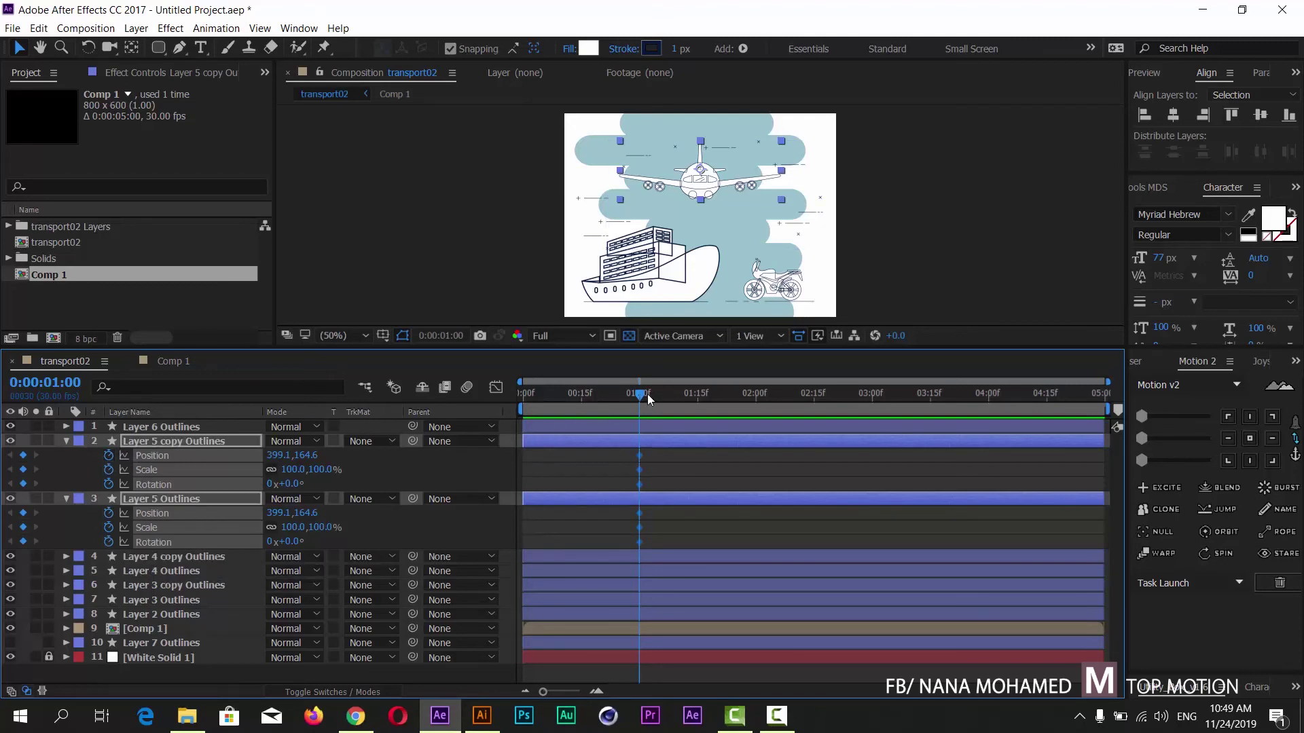
Set the Scale of both airplane layers to 0% at the 0:00:01:00 keyframe
{"action": "left_click_drag", "start_coordinate": [664, 394], "coordinate": [741, 398]}
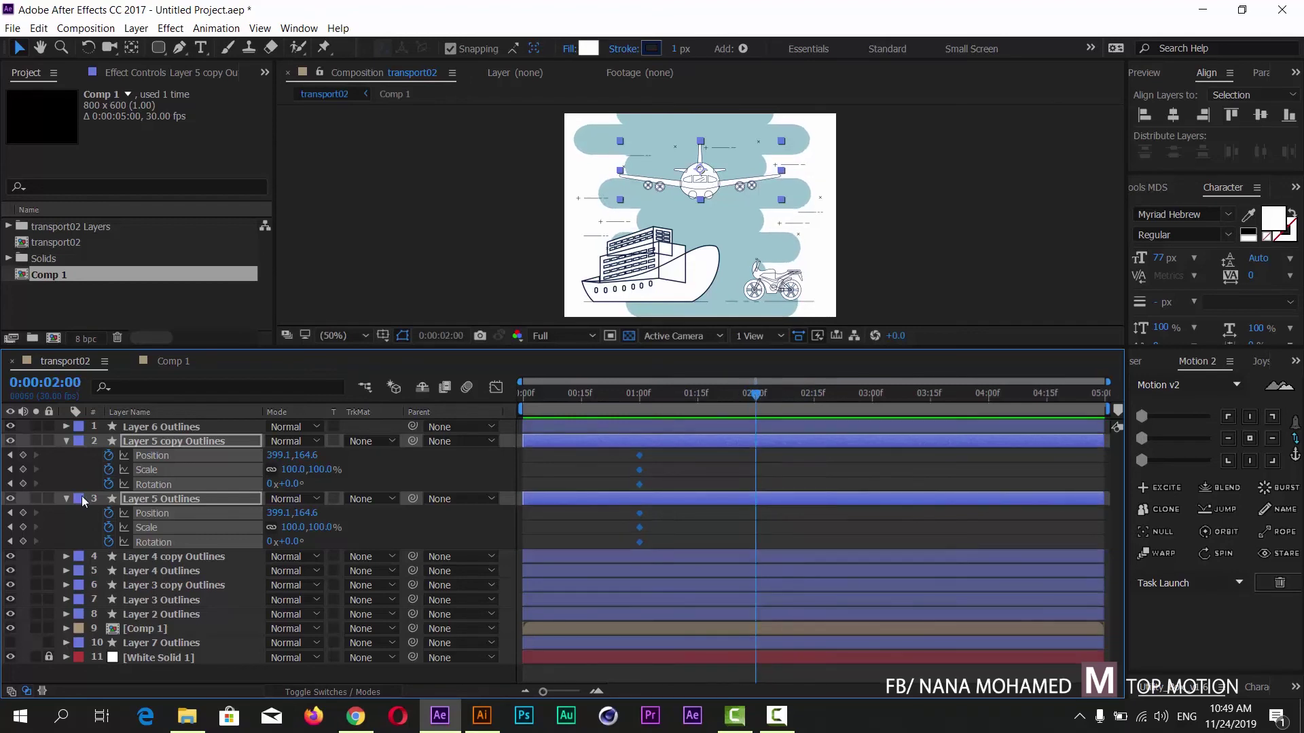
{"action": "left_click", "coordinate": [640, 398]}
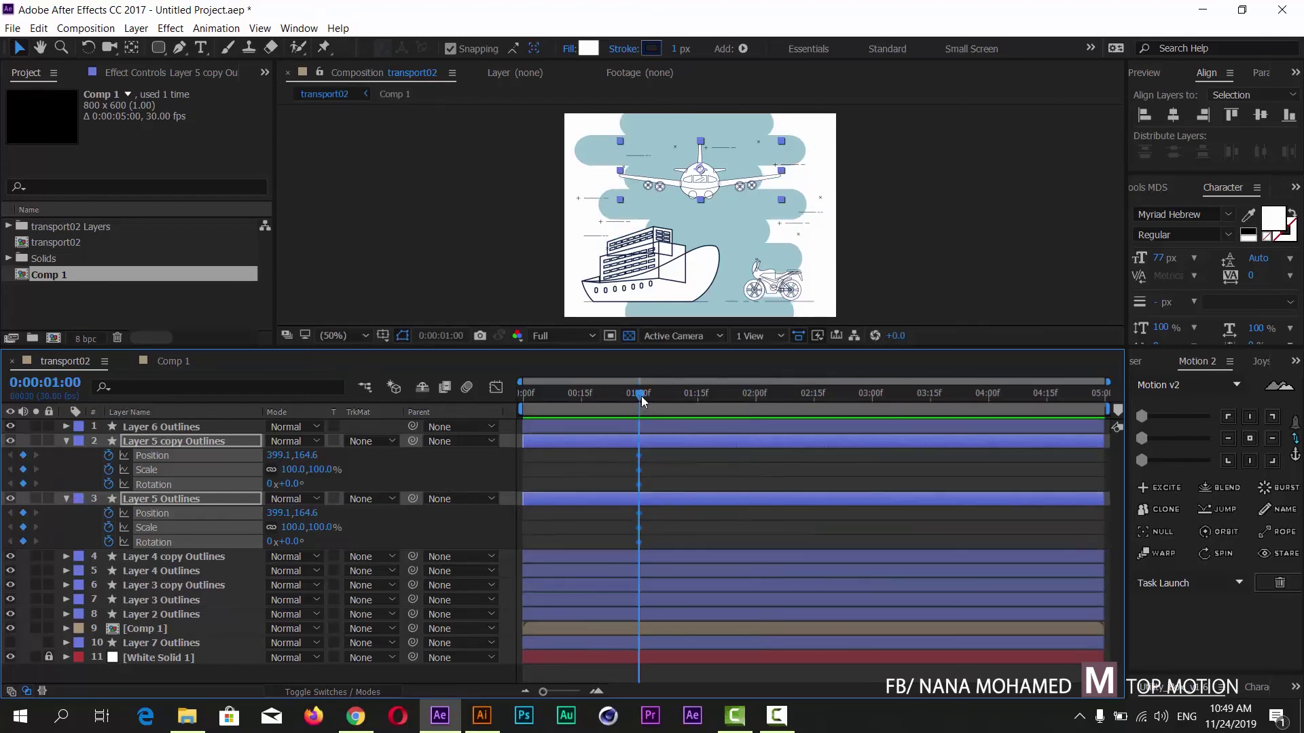
{"action": "left_click", "coordinate": [358, 471]}
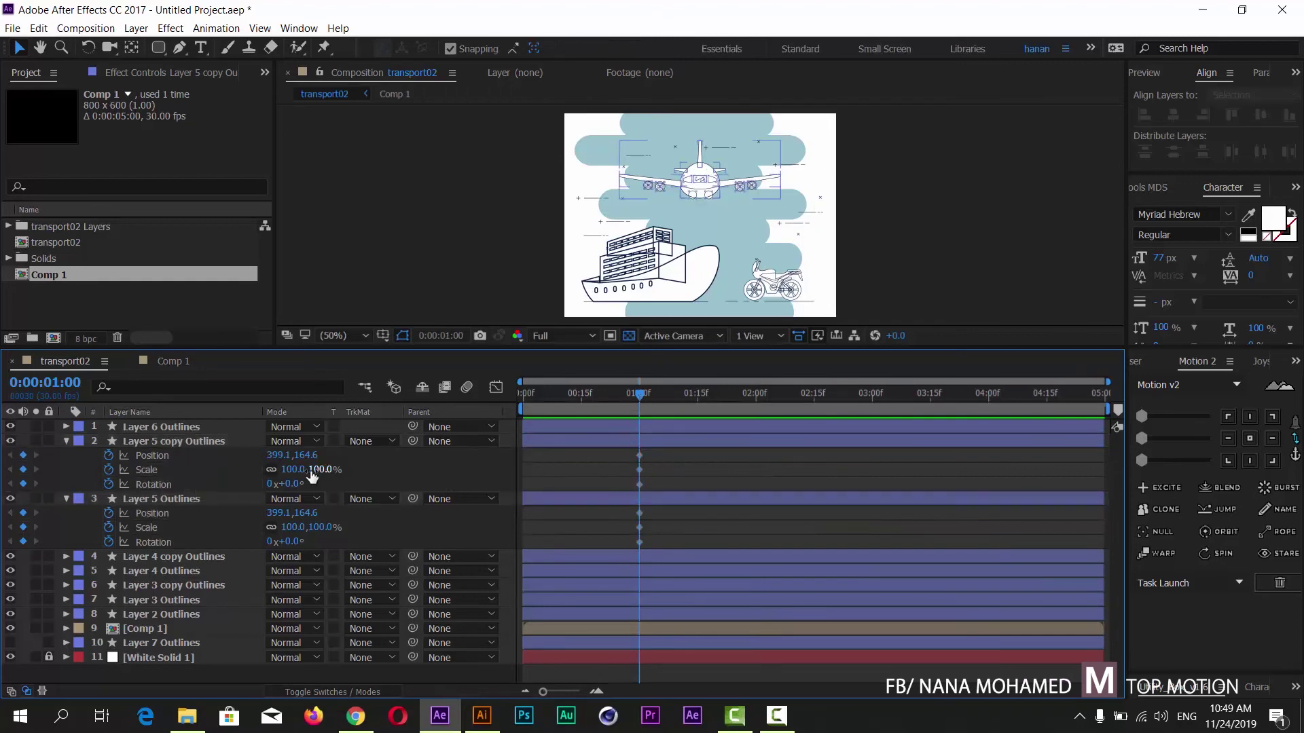
{"action": "left_click", "coordinate": [314, 470]}
{"action": "type", "text": "0"}
{"action": "key", "text": "Return"}
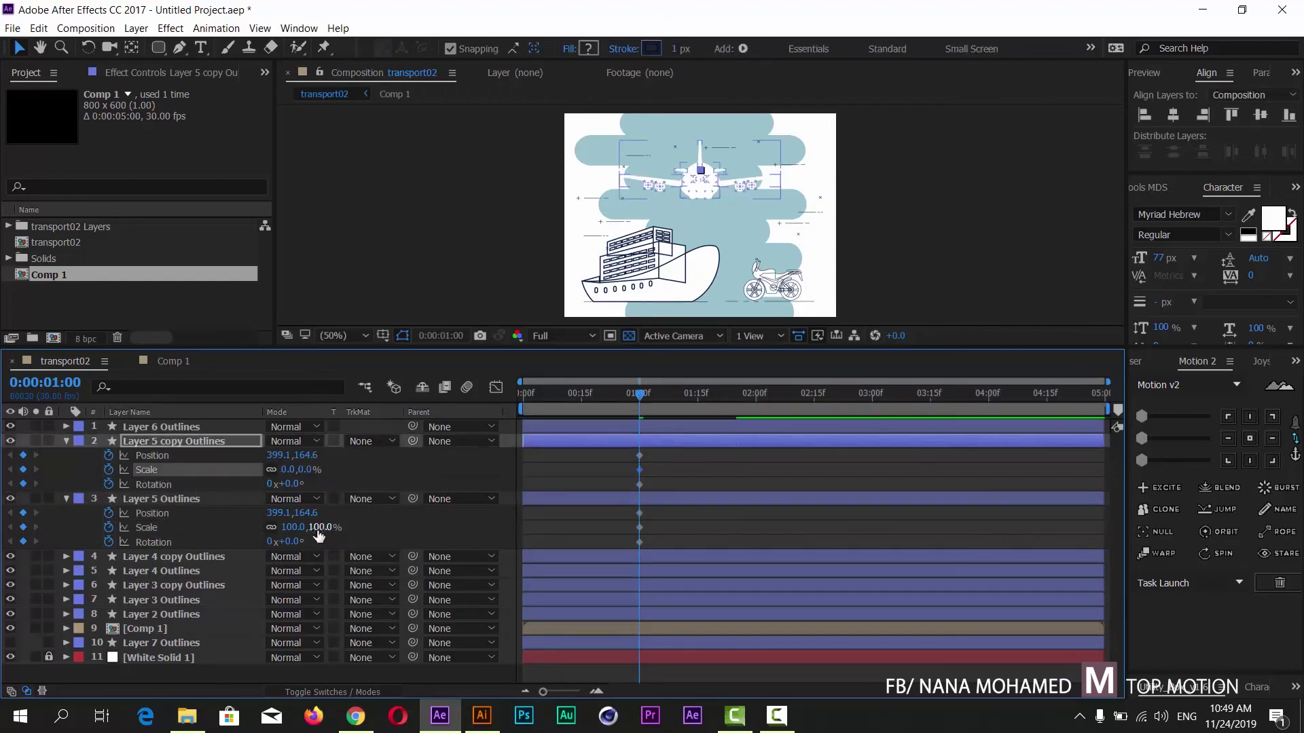
{"action": "left_click", "coordinate": [318, 528]}
{"action": "type", "text": "0"}
{"action": "key", "text": "Return"}
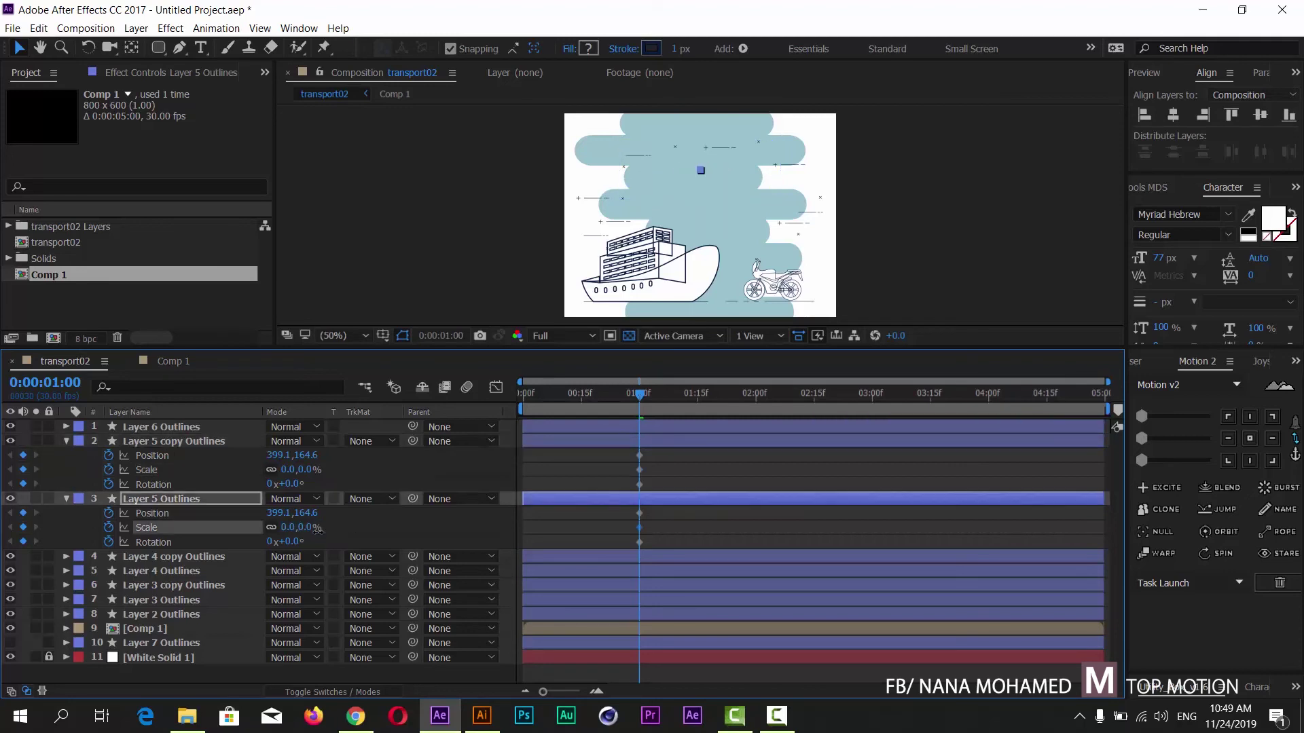
Keyframe the Scale of both airplane layers at 100% at 0:00:01:15
{"action": "left_click_drag", "start_coordinate": [642, 404], "coordinate": [696, 404]}
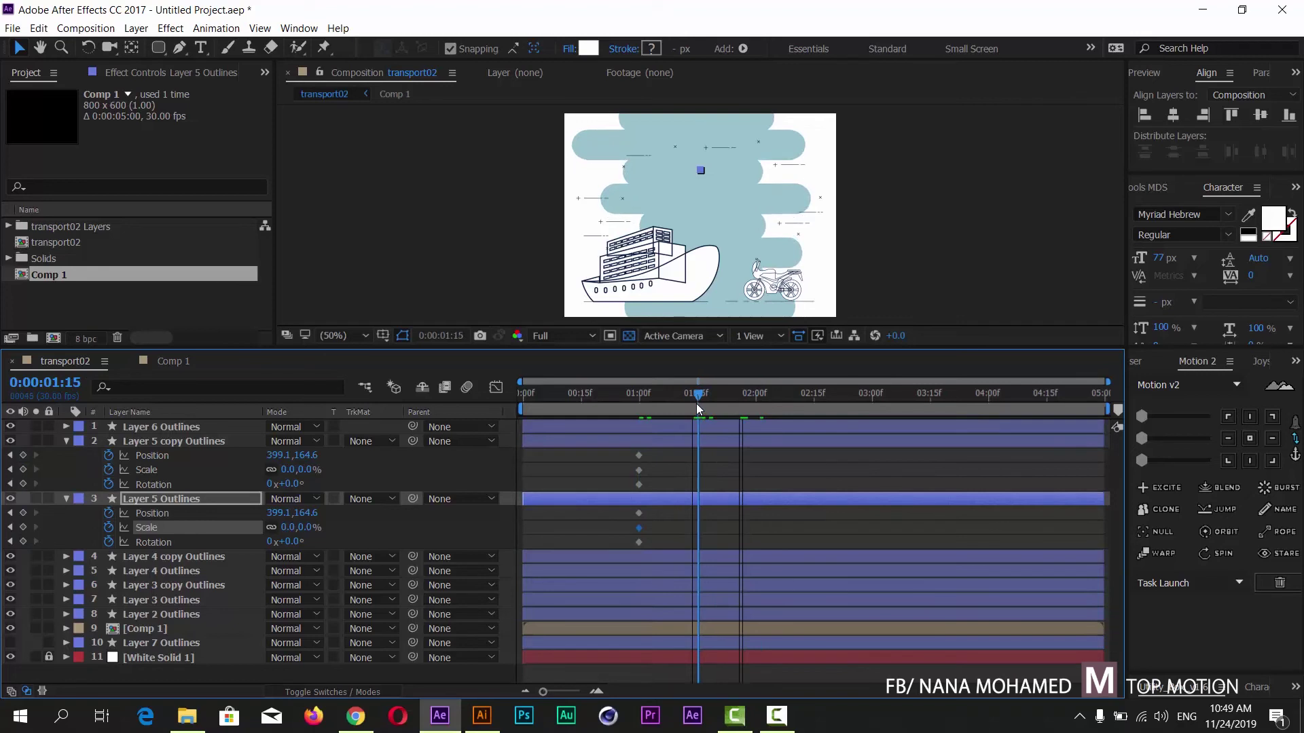
{"action": "left_click", "coordinate": [306, 469]}
{"action": "key", "text": "Return"}
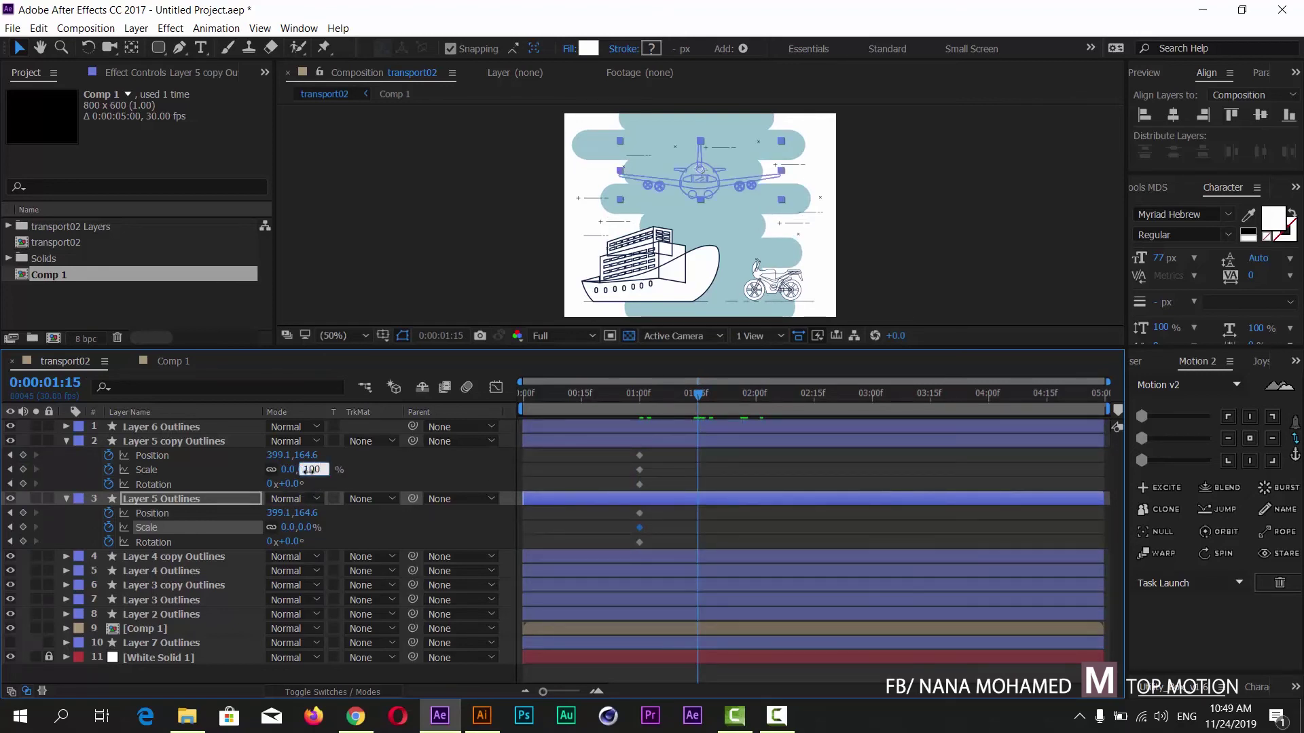
{"action": "left_click", "coordinate": [307, 527]}
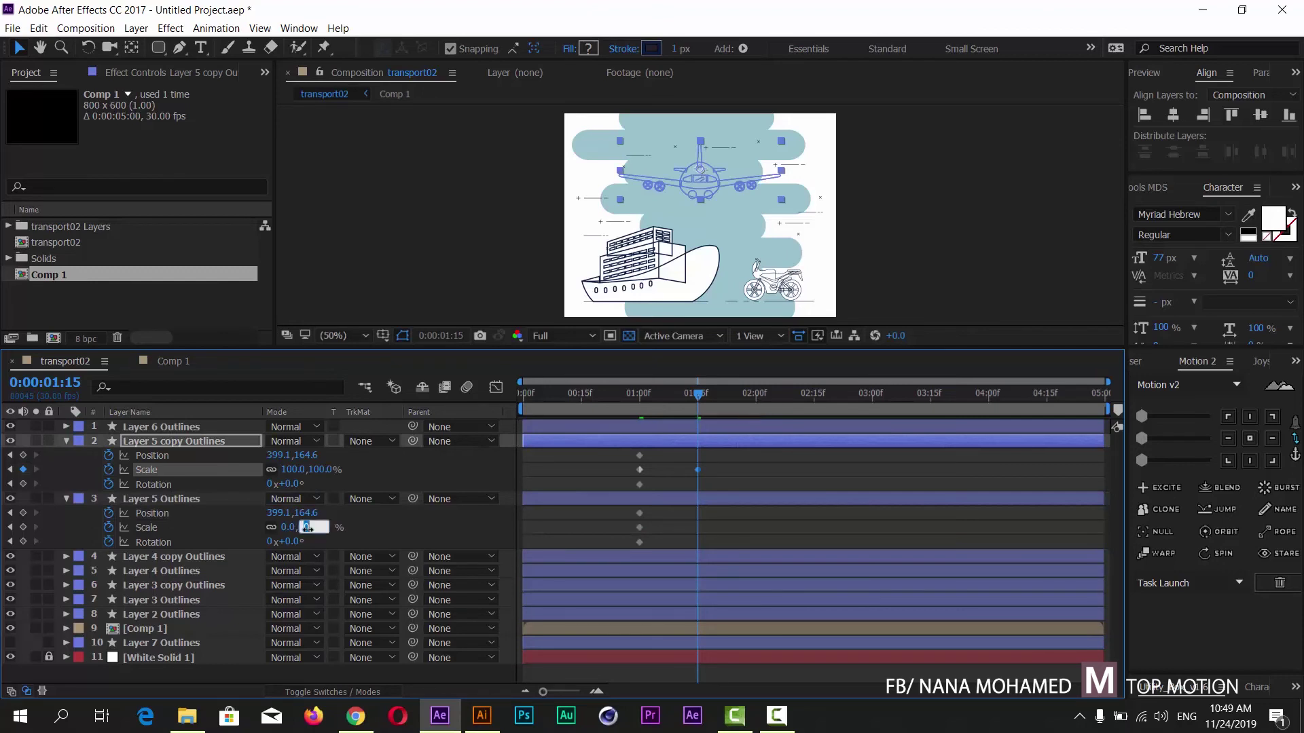
{"action": "key", "text": "Return"}
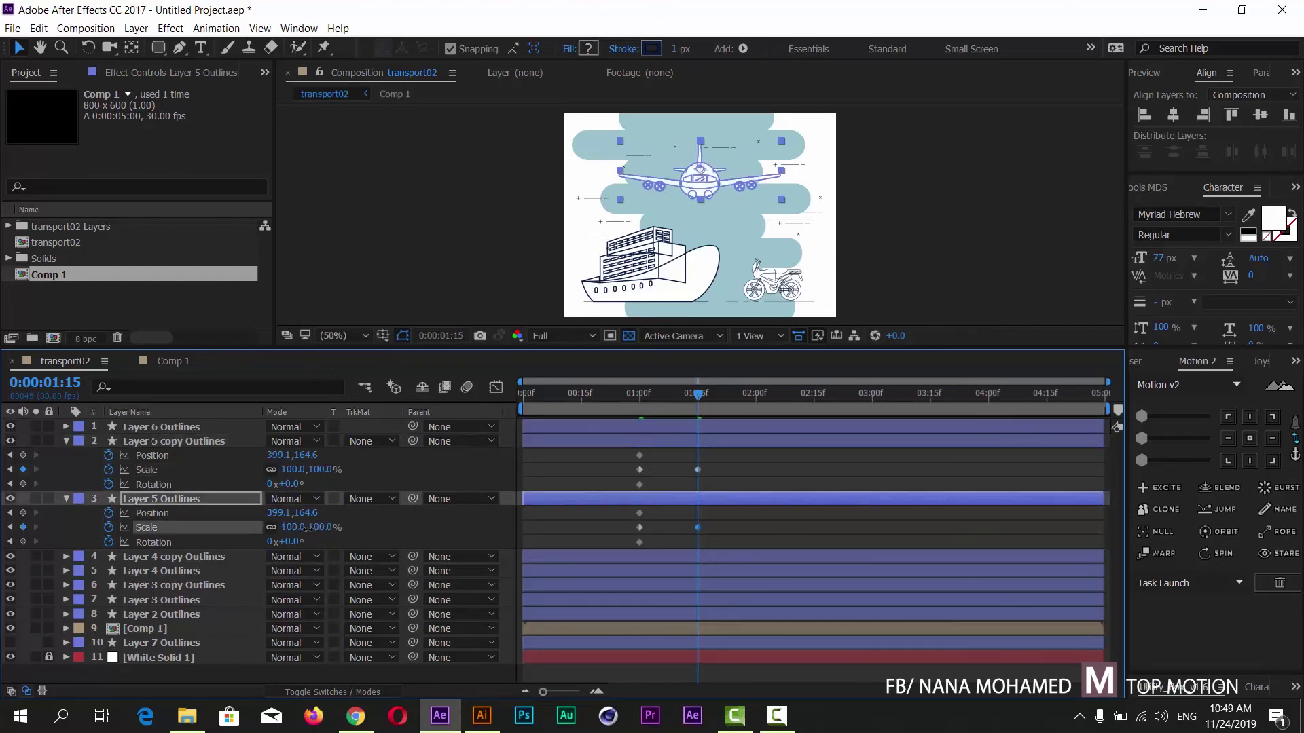
Keyframe the Position of both airplane layers at 0:00:02:00, moving the plane to about 253, 240
{"action": "left_click_drag", "start_coordinate": [731, 395], "coordinate": [756, 395]}
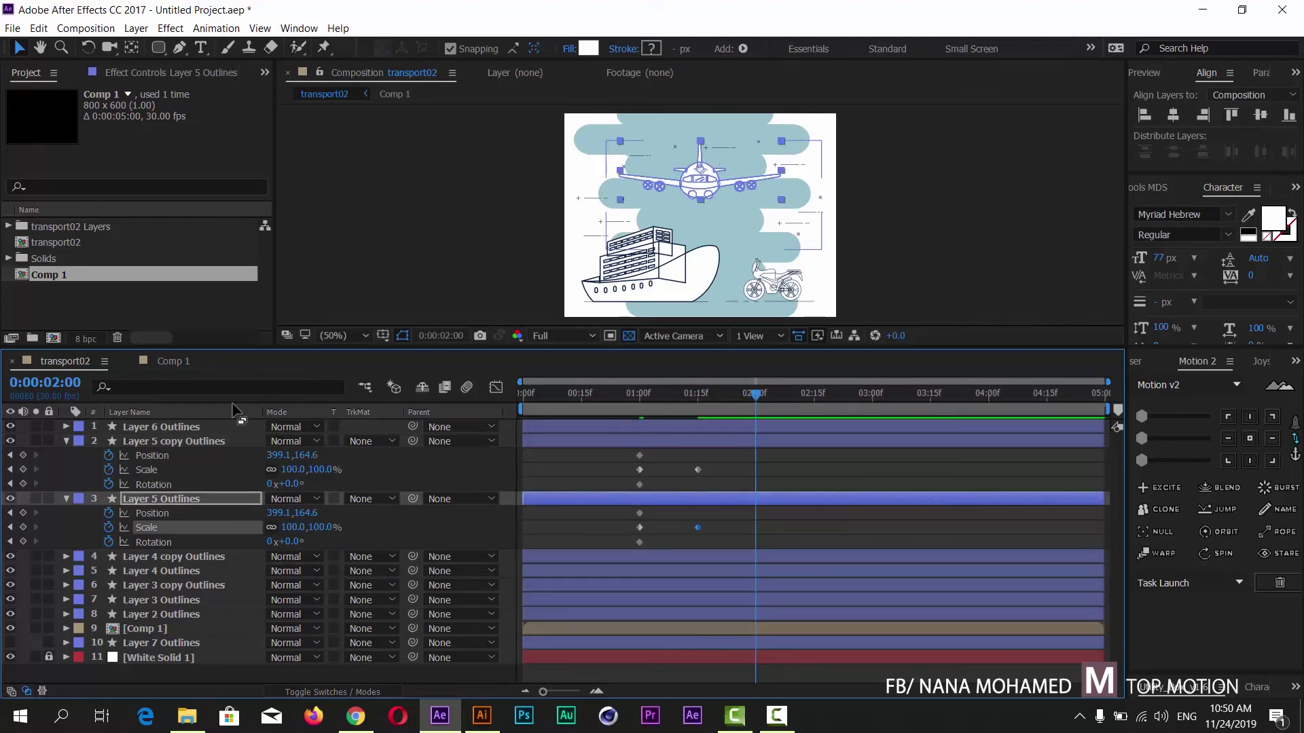
{"action": "left_click", "coordinate": [152, 455]}
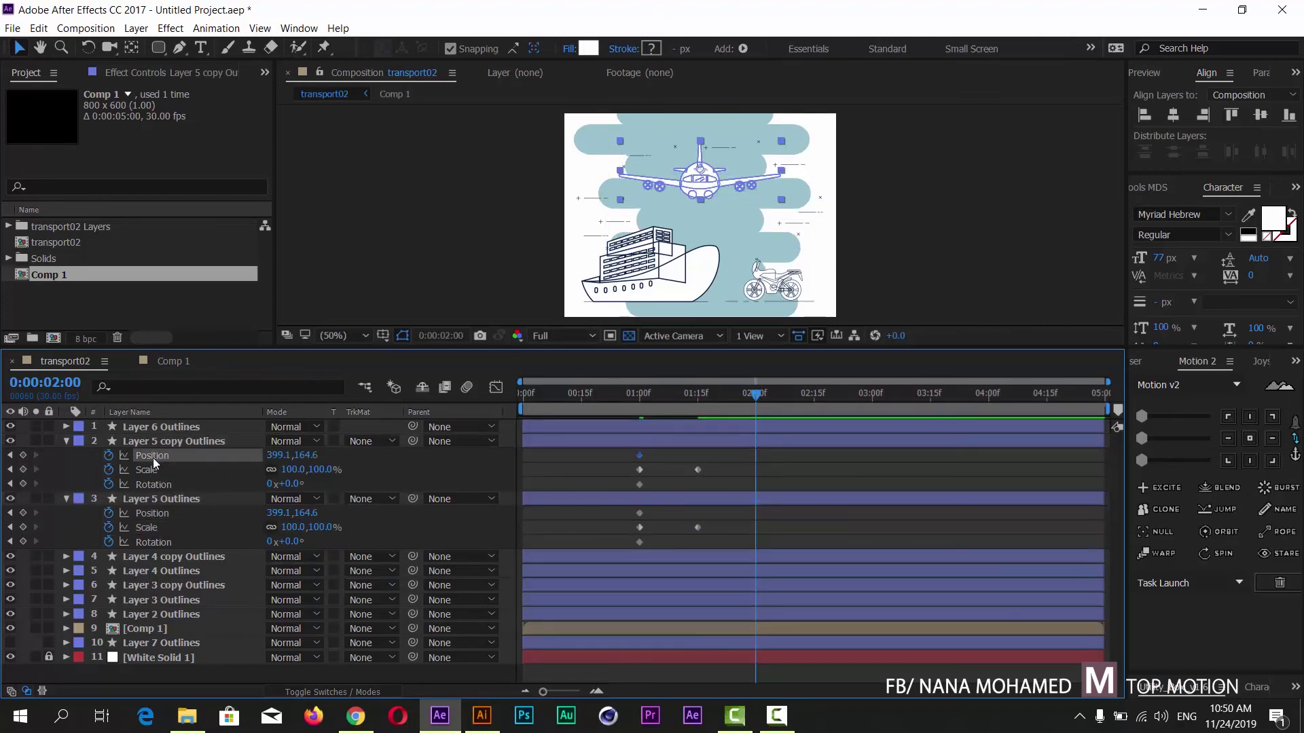
{"action": "left_click", "coordinate": [153, 514], "text": "shift"}
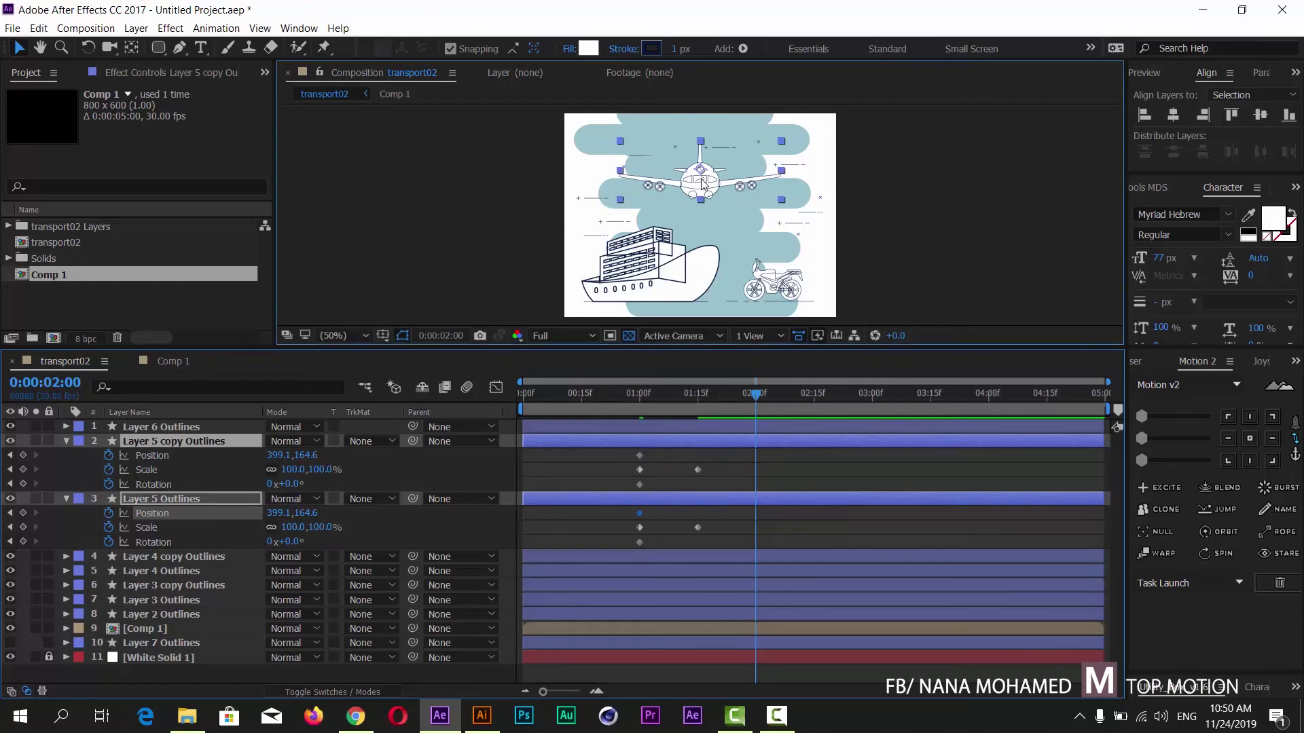
{"action": "left_click_drag", "start_coordinate": [704, 184], "coordinate": [652, 199]}
{"action": "key", "text": "shift+Left"}
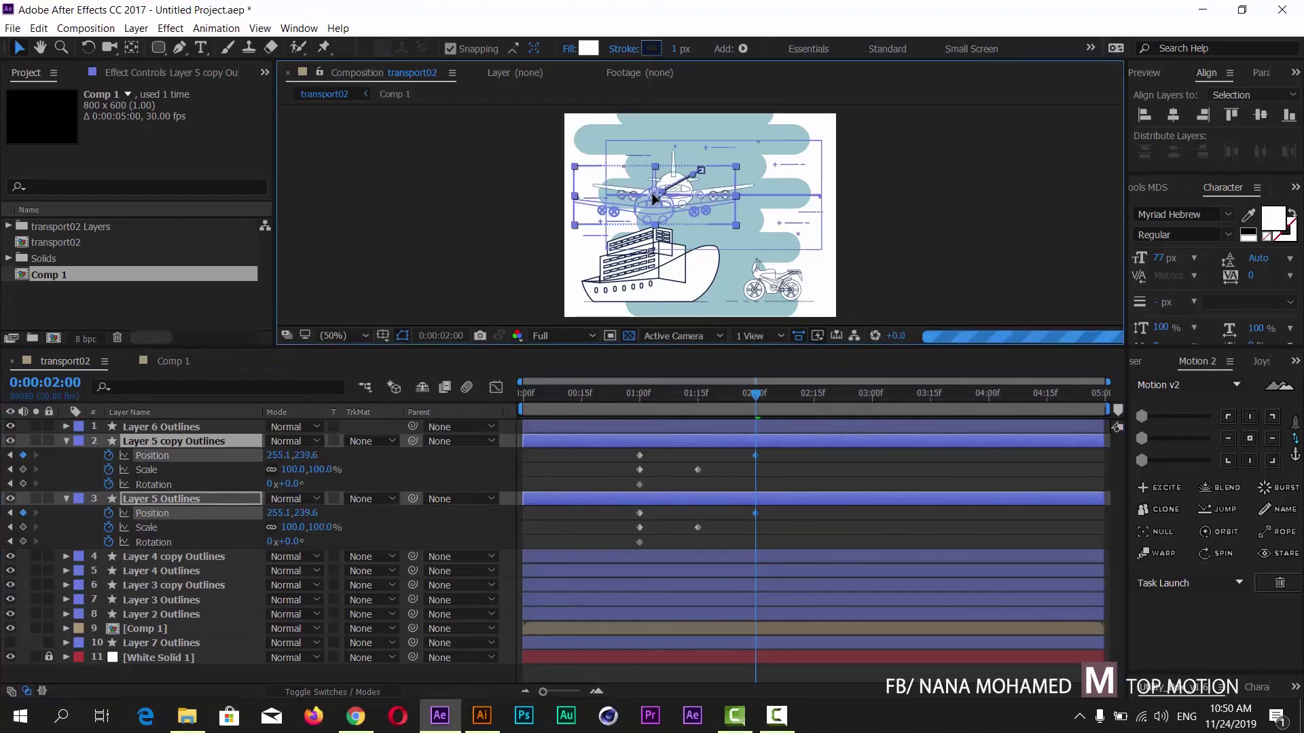
{"action": "key", "text": "Left"}
{"action": "key", "text": "Left"}
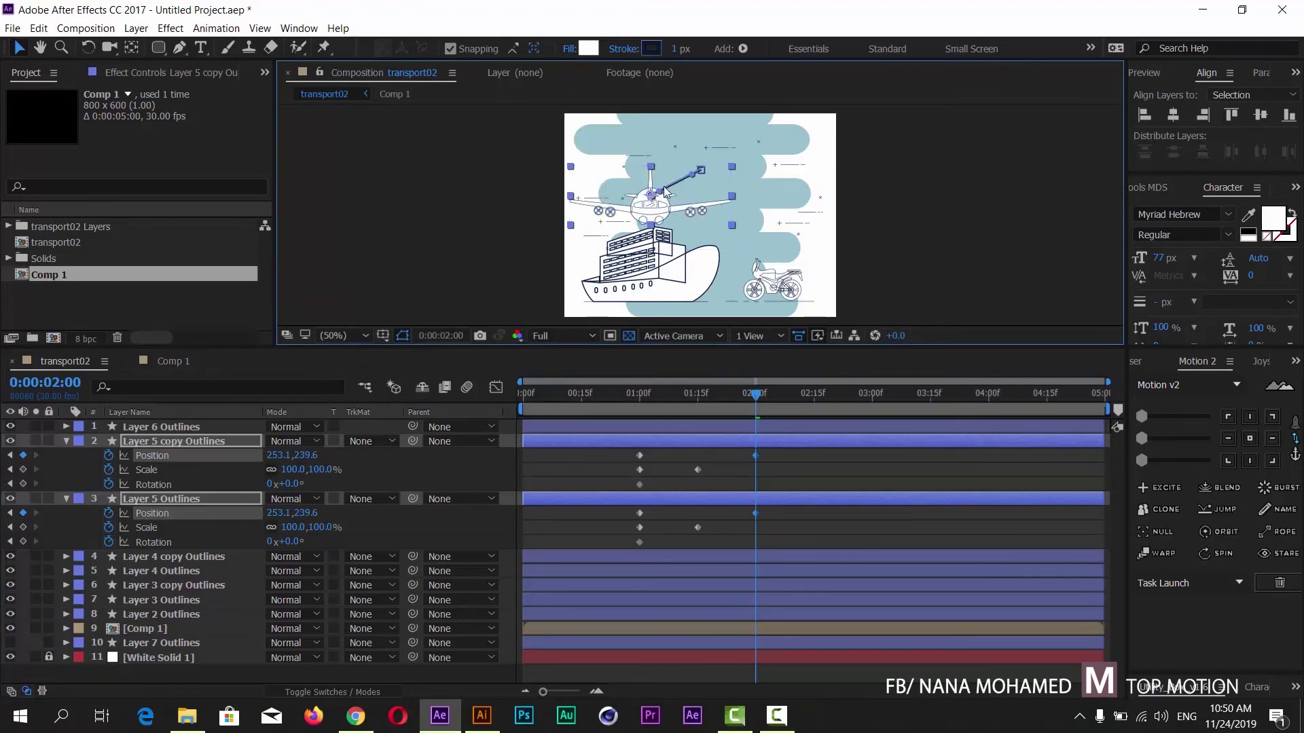
Nudge both airplane layers up to a Y position of 201.6 at 0:00:02:00
{"action": "key", "text": "Up"}
{"action": "key", "text": "Up"}
{"action": "key", "text": "Up"}
{"action": "key", "text": "Up"}
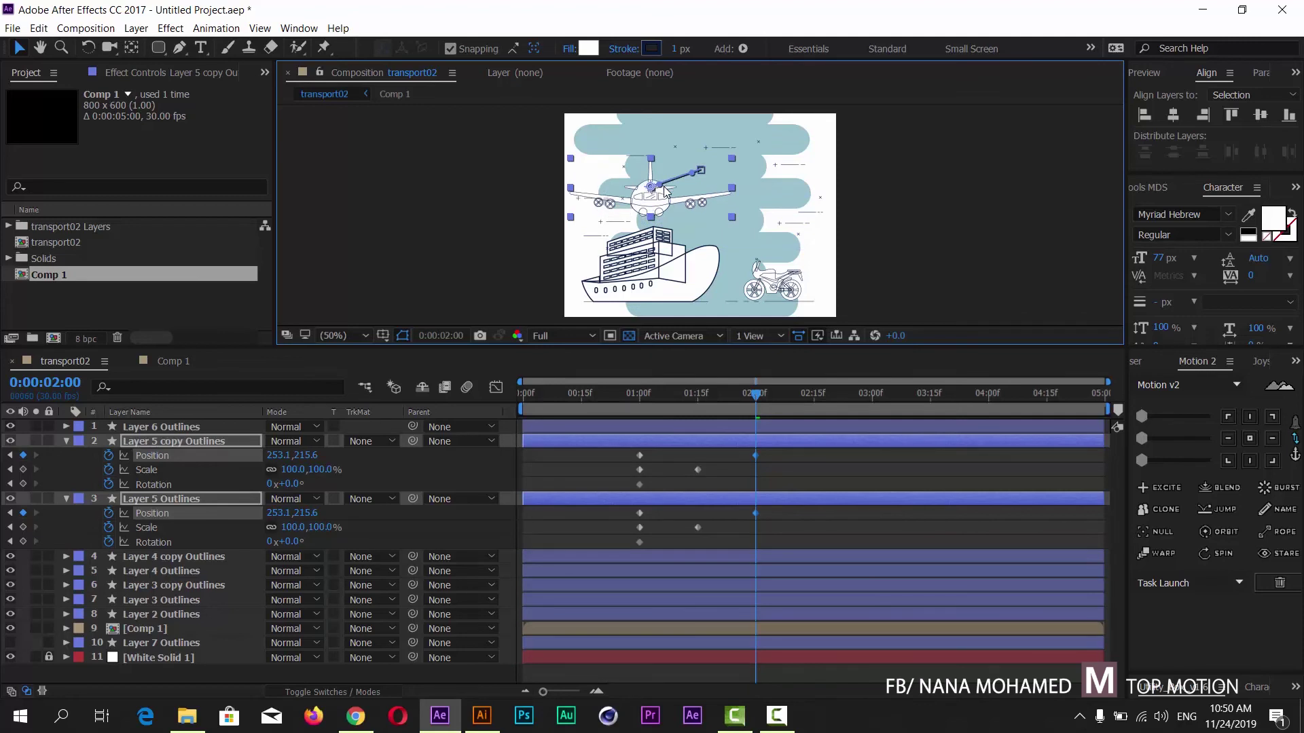
{"action": "key", "text": "Up"}
{"action": "key", "text": "Up"}
{"action": "key", "text": "Up"}
{"action": "key", "text": "Up"}
{"action": "key", "text": "Up"}
{"action": "key", "text": "Up"}
{"action": "key", "text": "Up"}
{"action": "key", "text": "Up"}
{"action": "key", "text": "Up"}
{"action": "key", "text": "Up"}
{"action": "key", "text": "Up"}
{"action": "key", "text": "Up"}
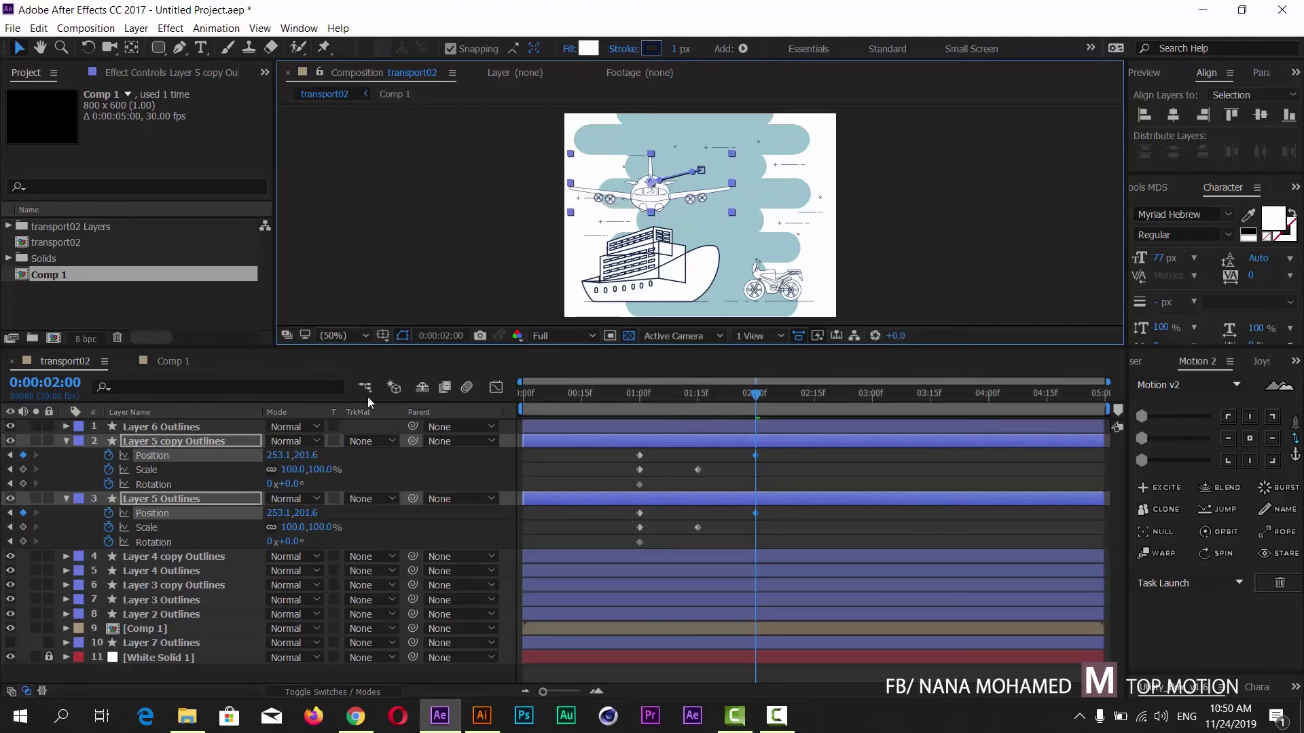
Keyframe the Rotation of both airplane layers at 8° at 0:00:02:00
{"action": "key", "text": "KP_Add"}
{"action": "key", "text": "KP_Add"}
{"action": "key", "text": "KP_Add"}
{"action": "key", "text": "KP_Add"}
{"action": "key", "text": "KP_Add"}
{"action": "key", "text": "KP_Add"}
{"action": "key", "text": "KP_Add"}
{"action": "key", "text": "KP_Add"}
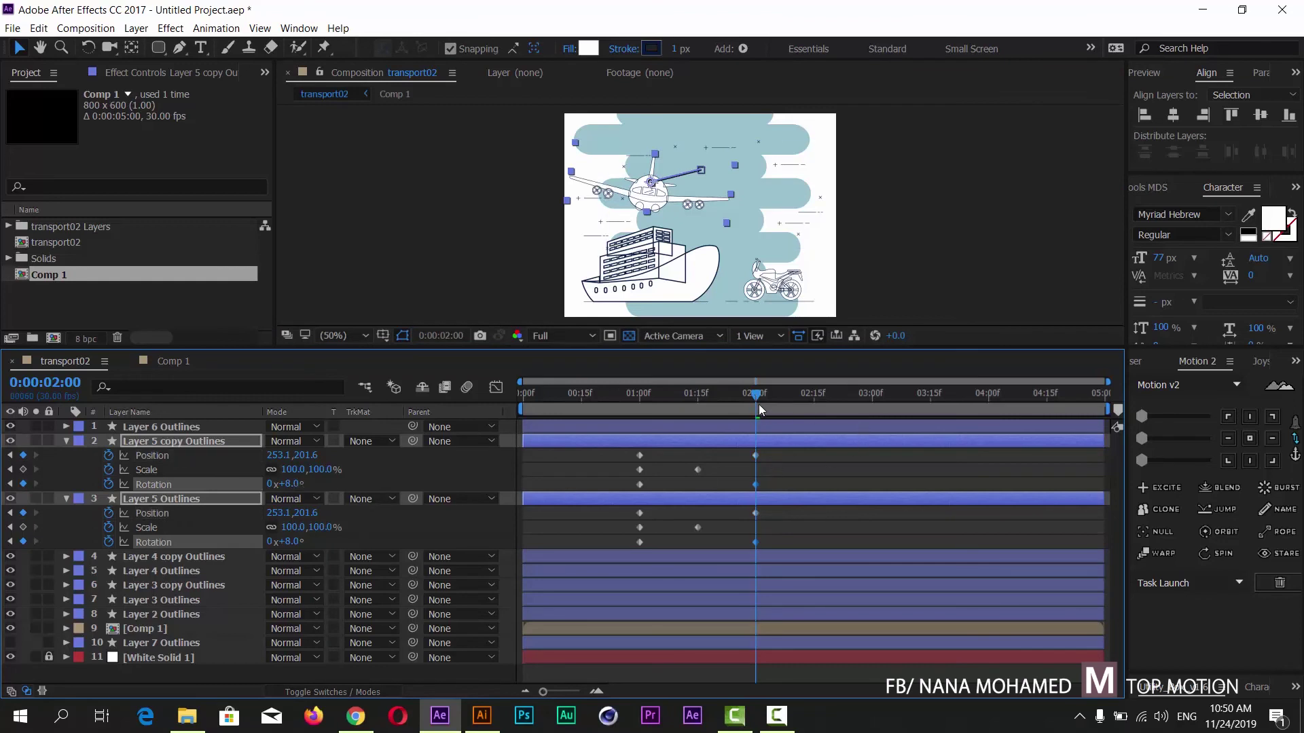
Keyframe both airplane layers at 0:00:03:00 with Position about 539, 240 and Rotation -9°
{"action": "left_click_drag", "start_coordinate": [757, 397], "coordinate": [872, 406]}
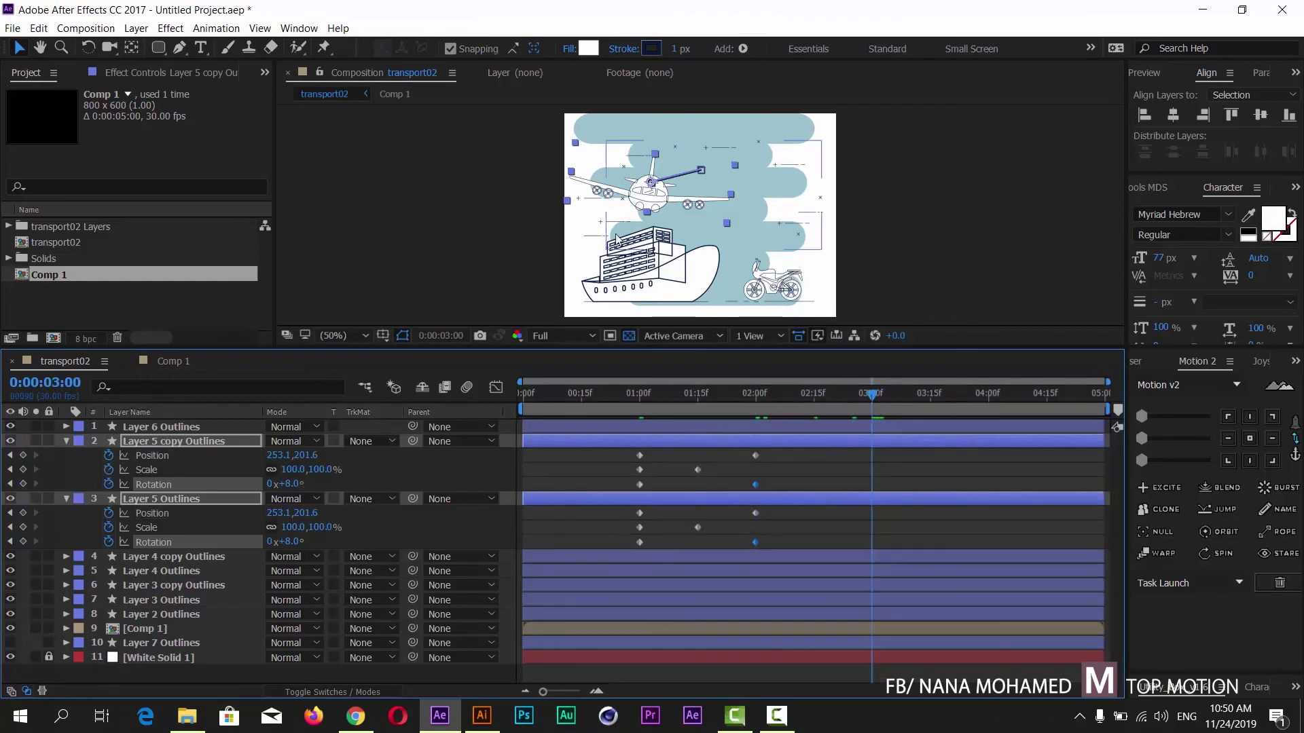
{"action": "left_click", "coordinate": [683, 202]}
{"action": "left_click_drag", "start_coordinate": [683, 202], "coordinate": [768, 203]}
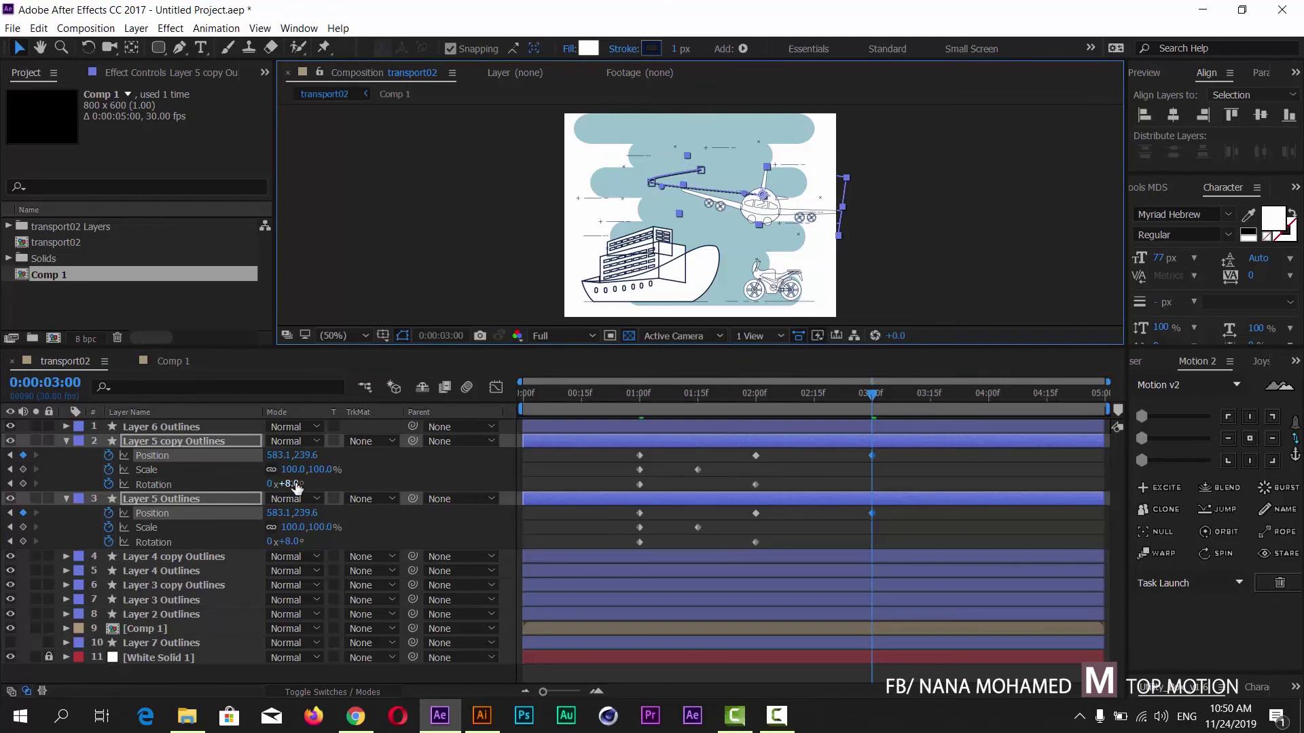
{"action": "left_click_drag", "start_coordinate": [292, 483], "coordinate": [271, 483]}
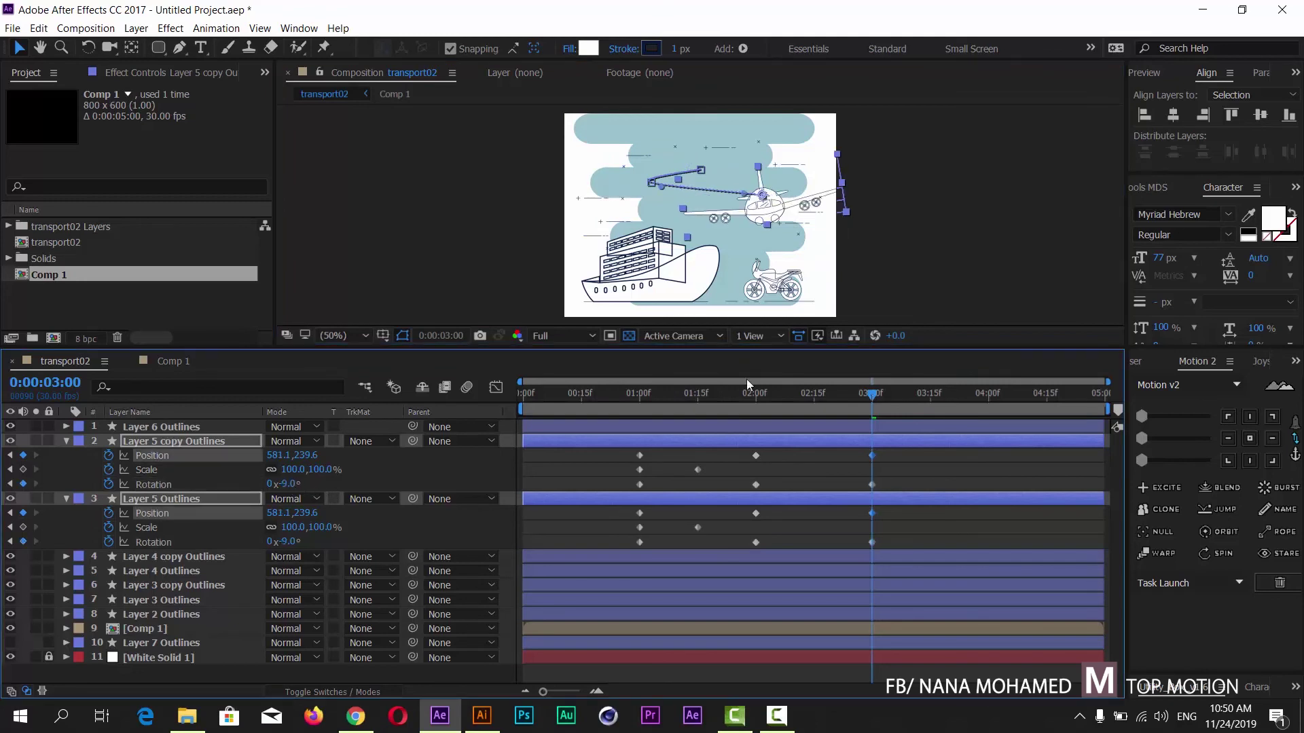
{"action": "left_click_drag", "start_coordinate": [687, 214], "coordinate": [672, 214]}
Convert the 0:00:02:00 point on the motion path of Layer 5 copy Outlines to a corner with the Convert Vertex tool
{"action": "scroll", "coordinate": [672, 212], "scroll_direction": "up", "scroll_amount": 4}
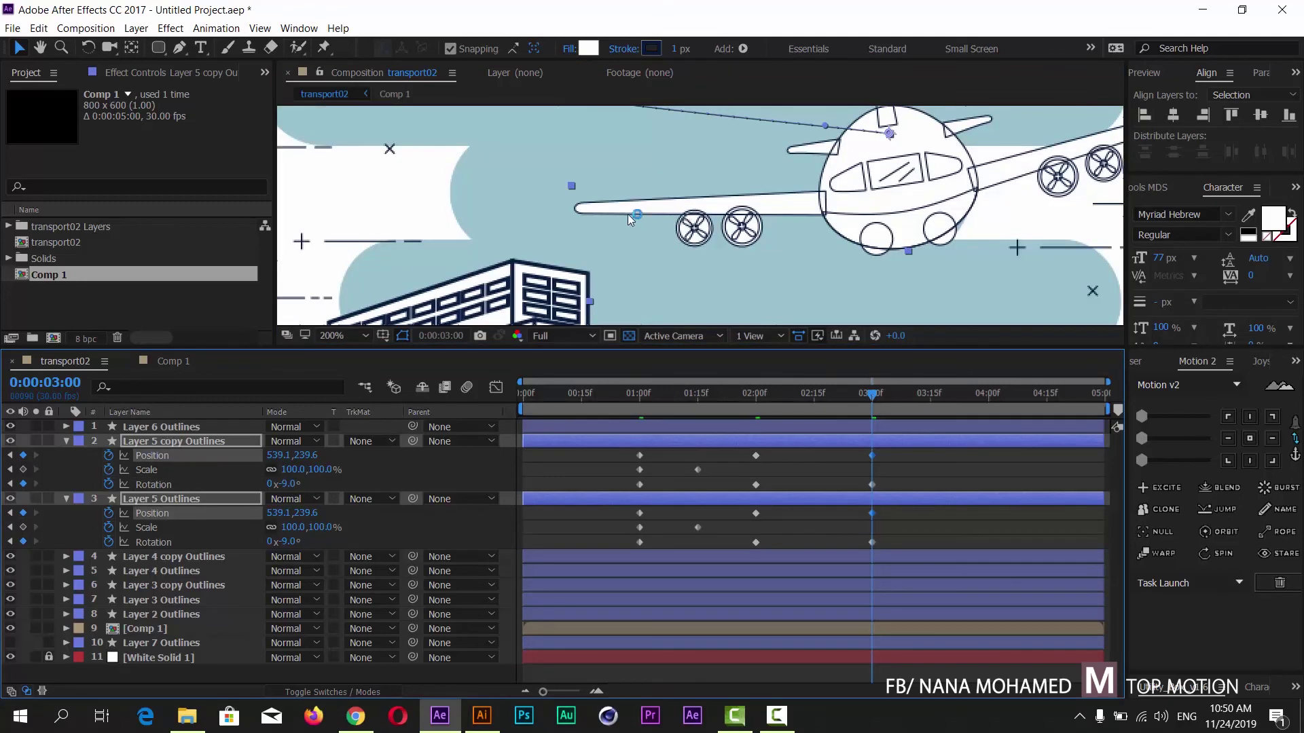
{"action": "scroll", "coordinate": [653, 209], "scroll_direction": "down", "scroll_amount": 2}
{"action": "key", "text": "h"}
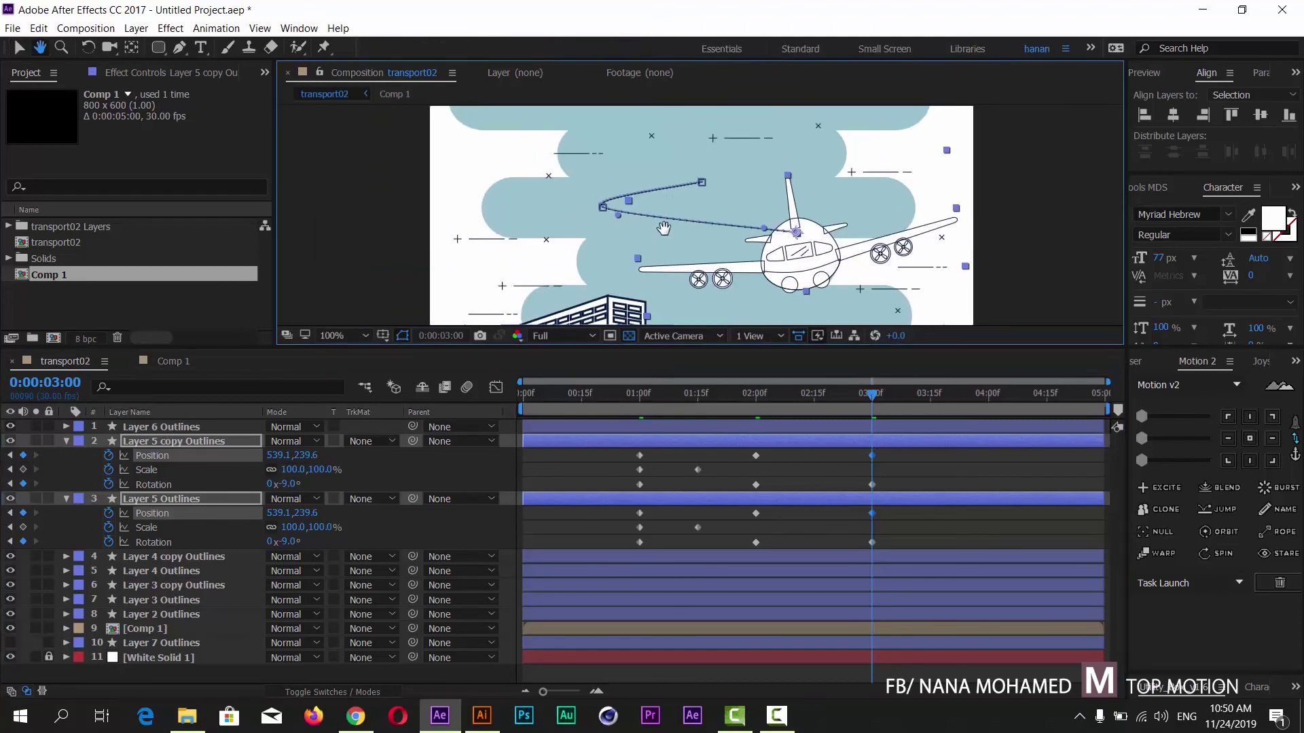
{"action": "left_click_drag", "start_coordinate": [663, 228], "coordinate": [663, 232]}
{"action": "key", "text": "v"}
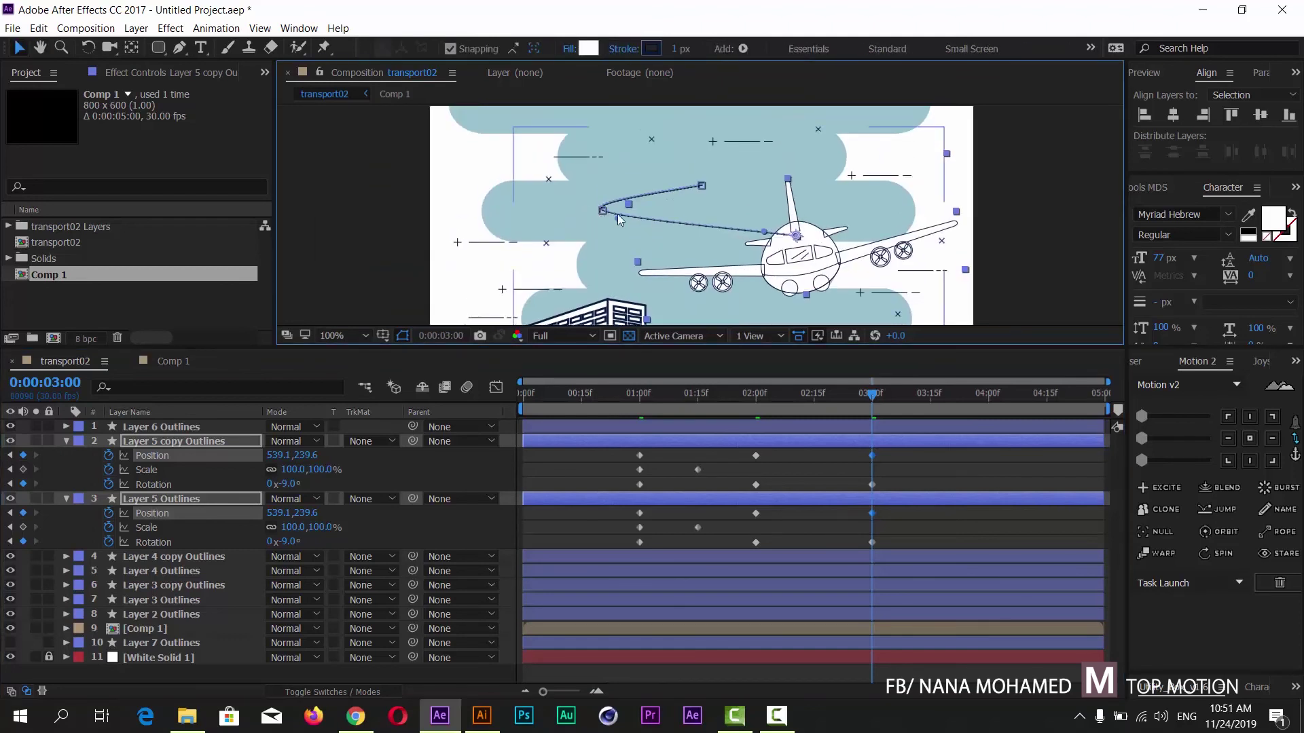
{"action": "left_click", "coordinate": [604, 211]}
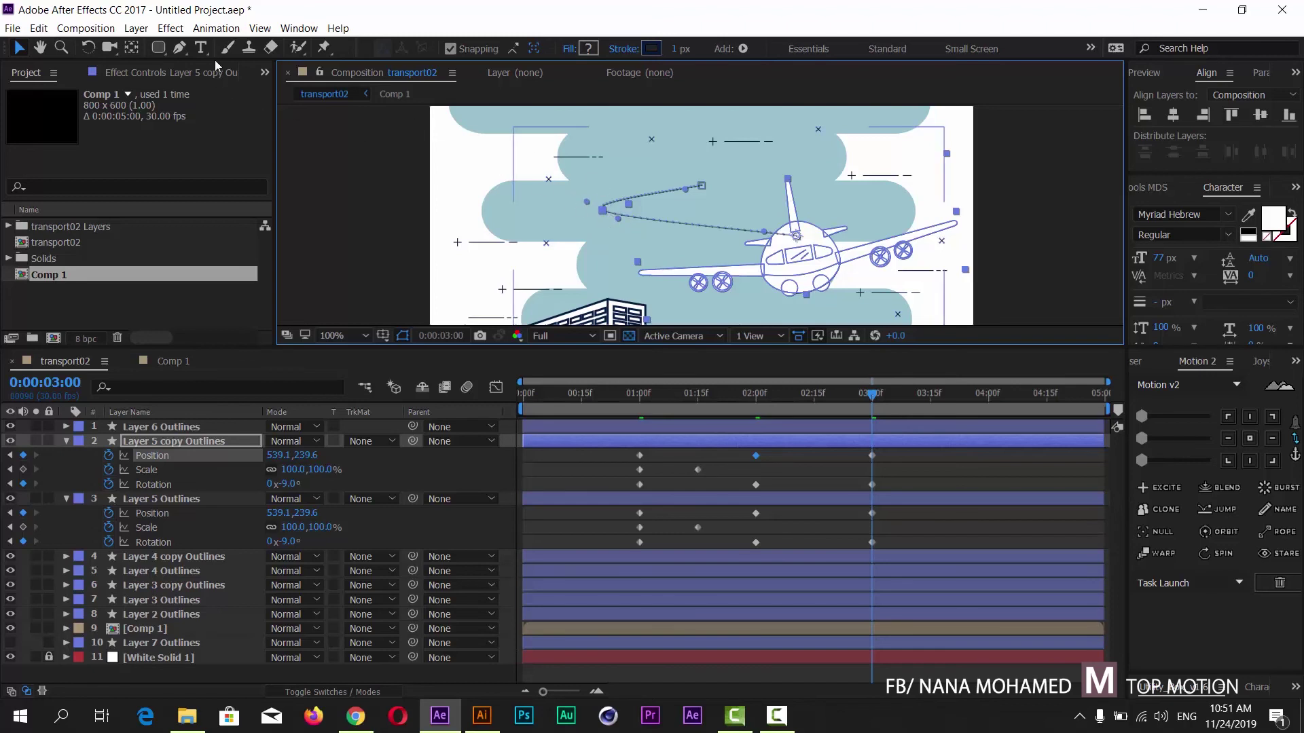
{"action": "left_click_drag", "start_coordinate": [181, 51], "coordinate": [242, 104]}
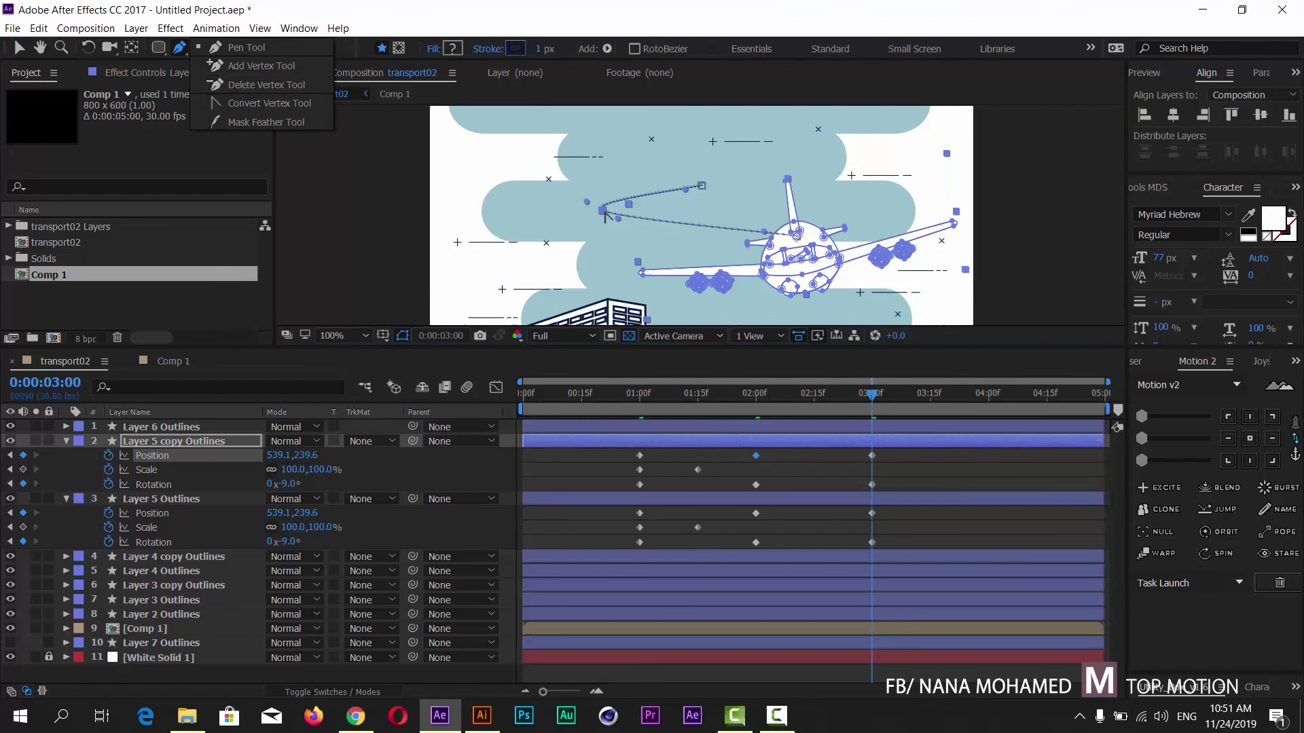
{"action": "left_click", "coordinate": [255, 107]}
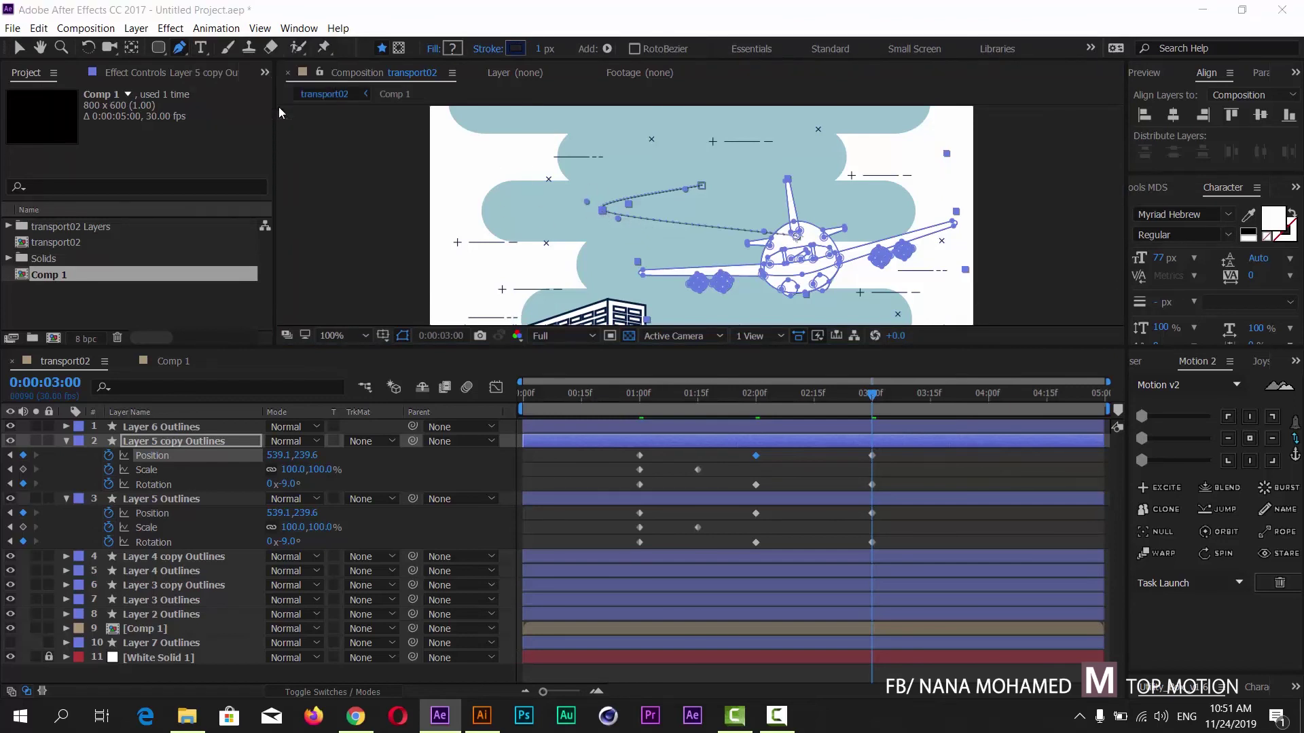
{"action": "left_click", "coordinate": [602, 211]}
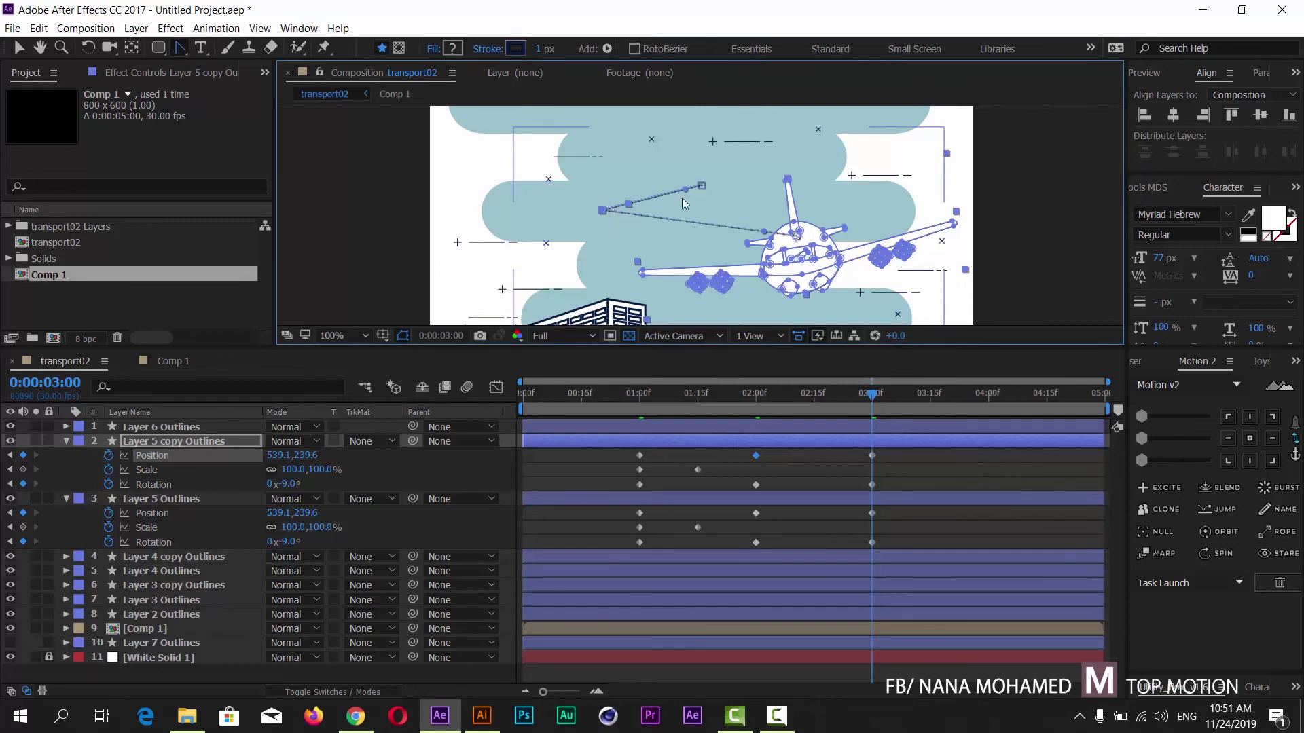
{"action": "left_click", "coordinate": [18, 48]}
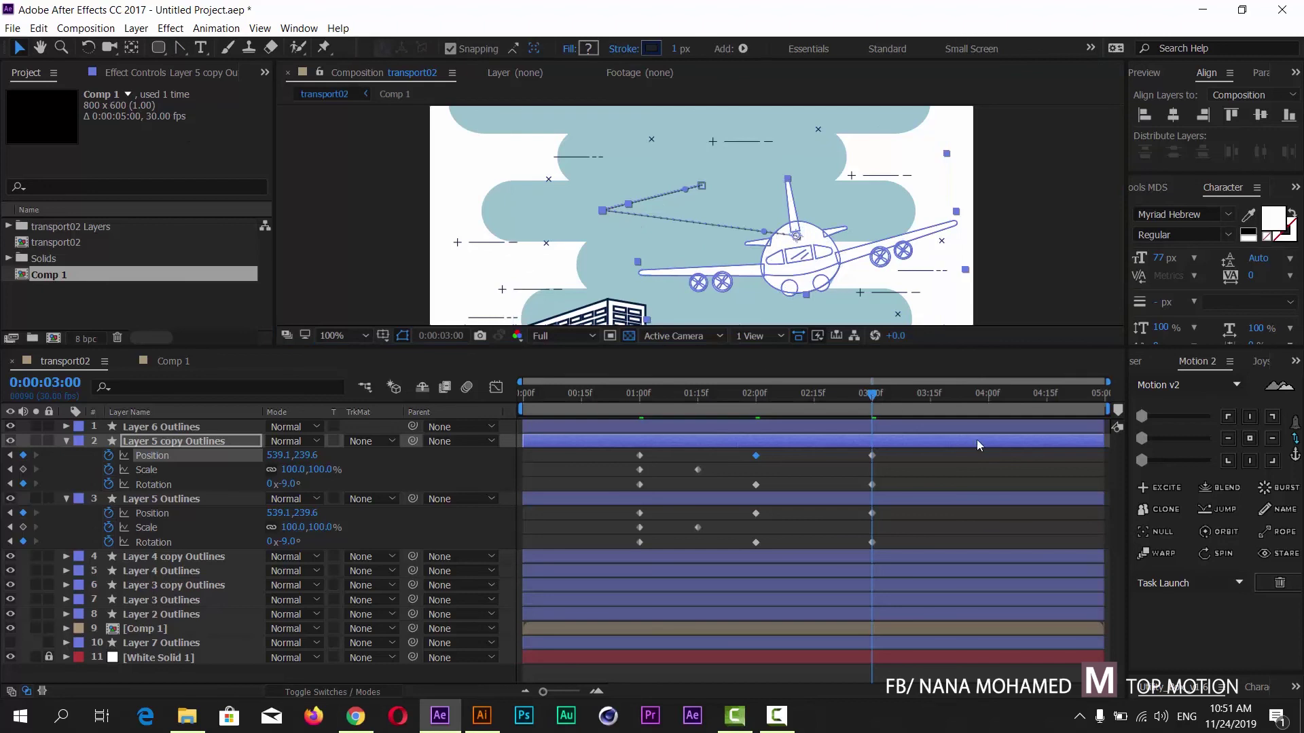
Fit the whole composition in view and preview the airplane animation from the start, checking frames around its turn
{"action": "left_click", "coordinate": [345, 336]}
{"action": "left_click", "coordinate": [355, 488]}
{"action": "left_click", "coordinate": [712, 391]}
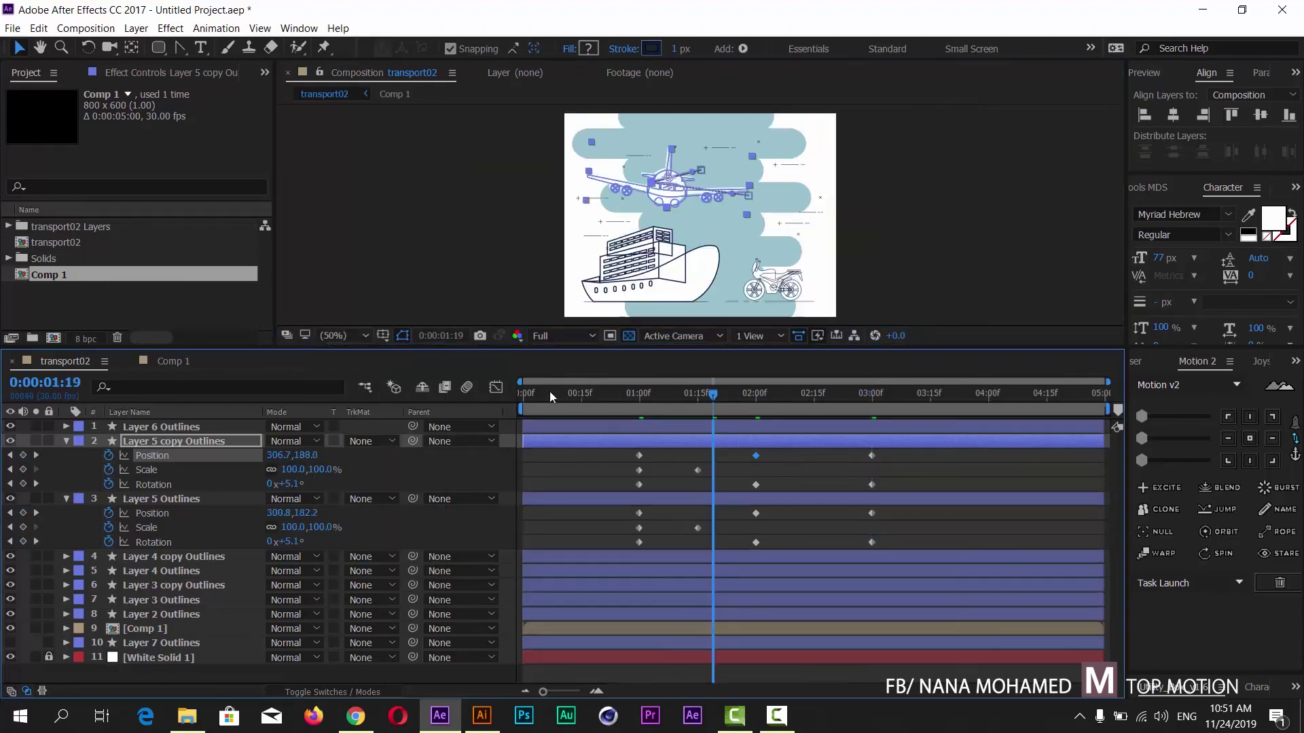
{"action": "left_click_drag", "start_coordinate": [550, 394], "coordinate": [506, 392]}
{"action": "left_click", "coordinate": [349, 193]}
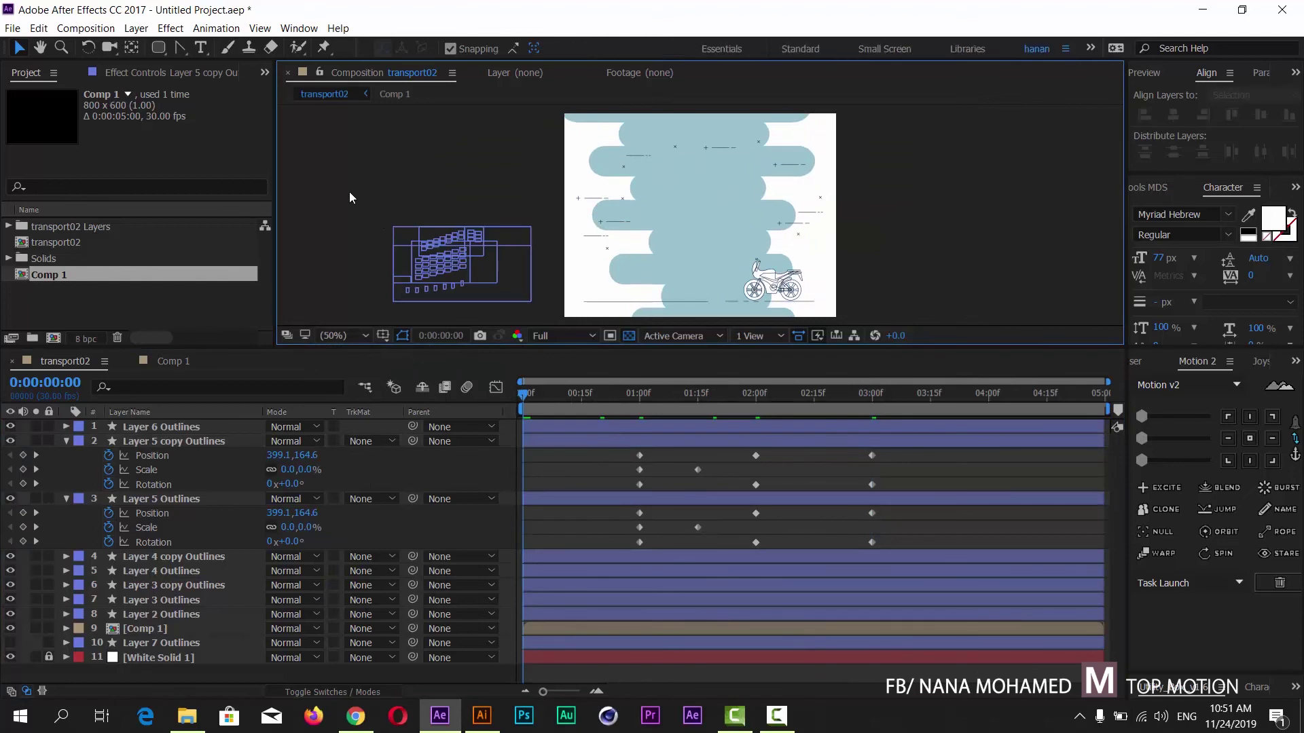
{"action": "key", "text": "space"}
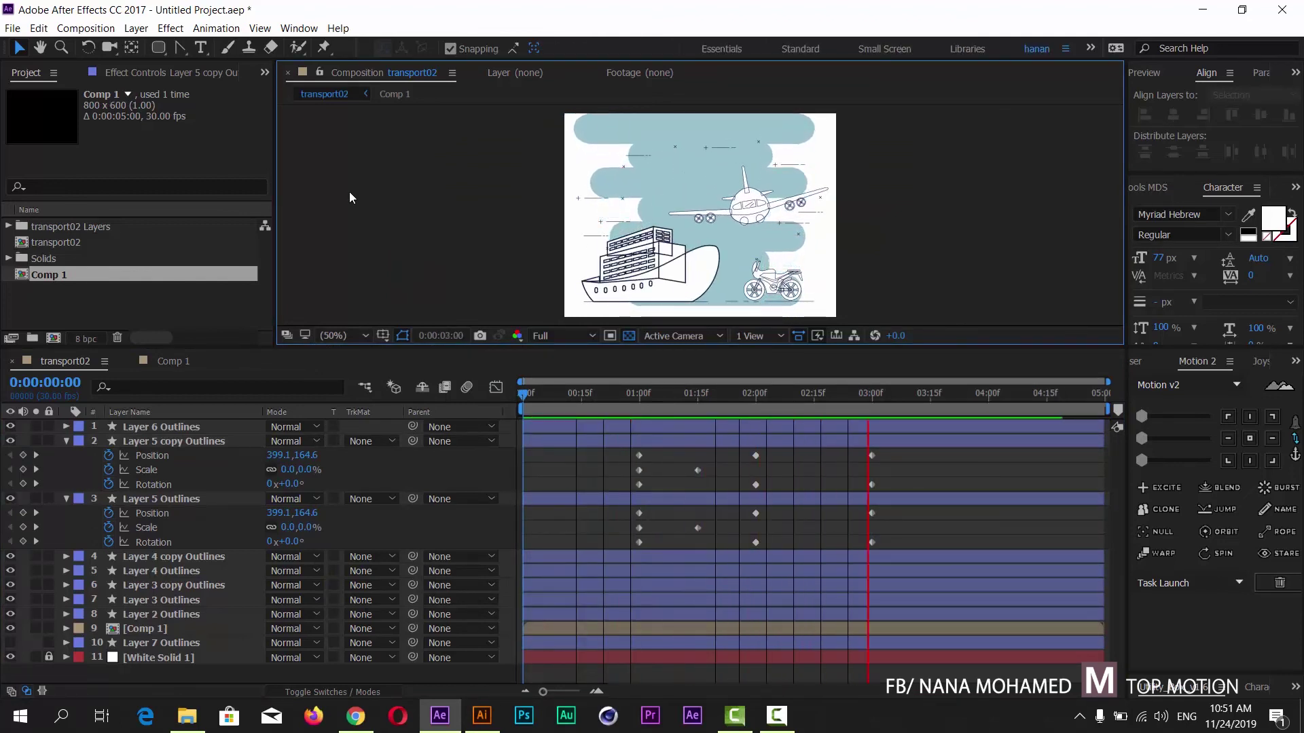
{"action": "left_click", "coordinate": [775, 394]}
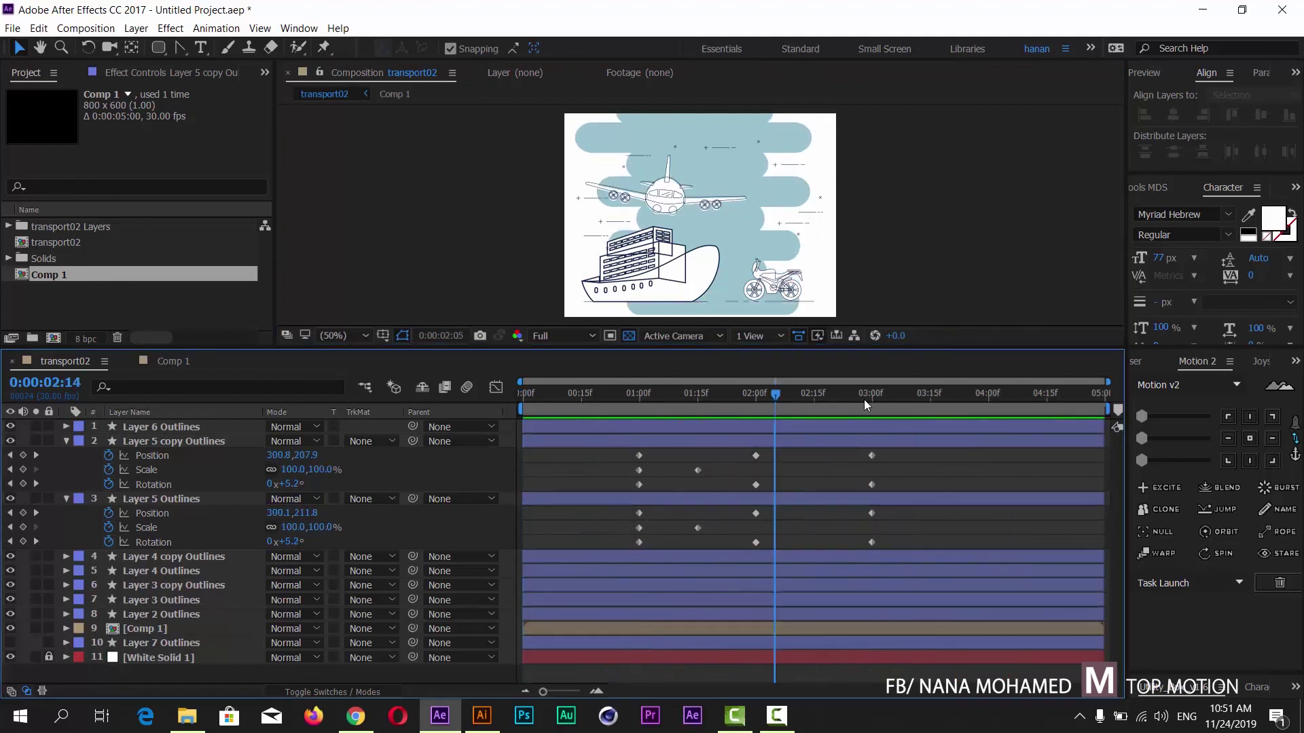
{"action": "left_click", "coordinate": [864, 399]}
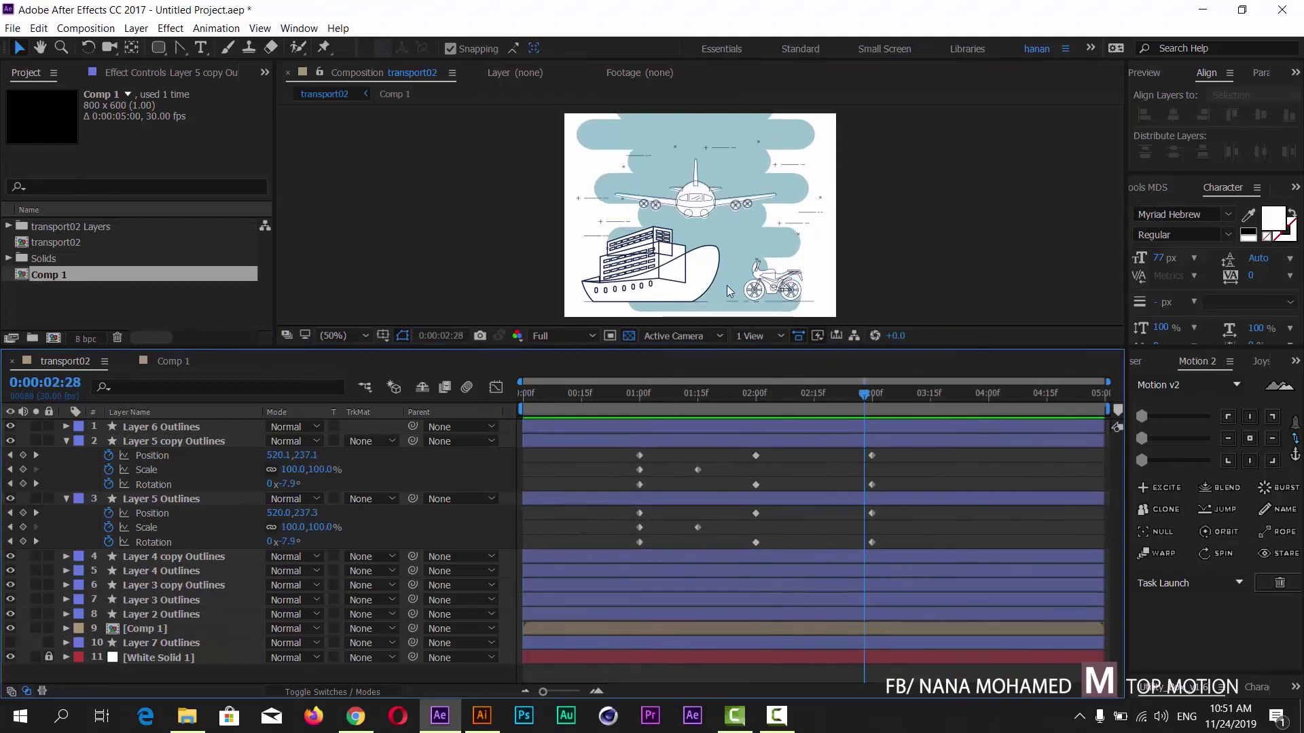
Collapse the airplane layers and reveal the Position of the motorcycle layers, Layer 4 copy Outlines and Layer 4 Outlines
{"action": "left_click", "coordinate": [67, 441]}
{"action": "left_click", "coordinate": [65, 455]}
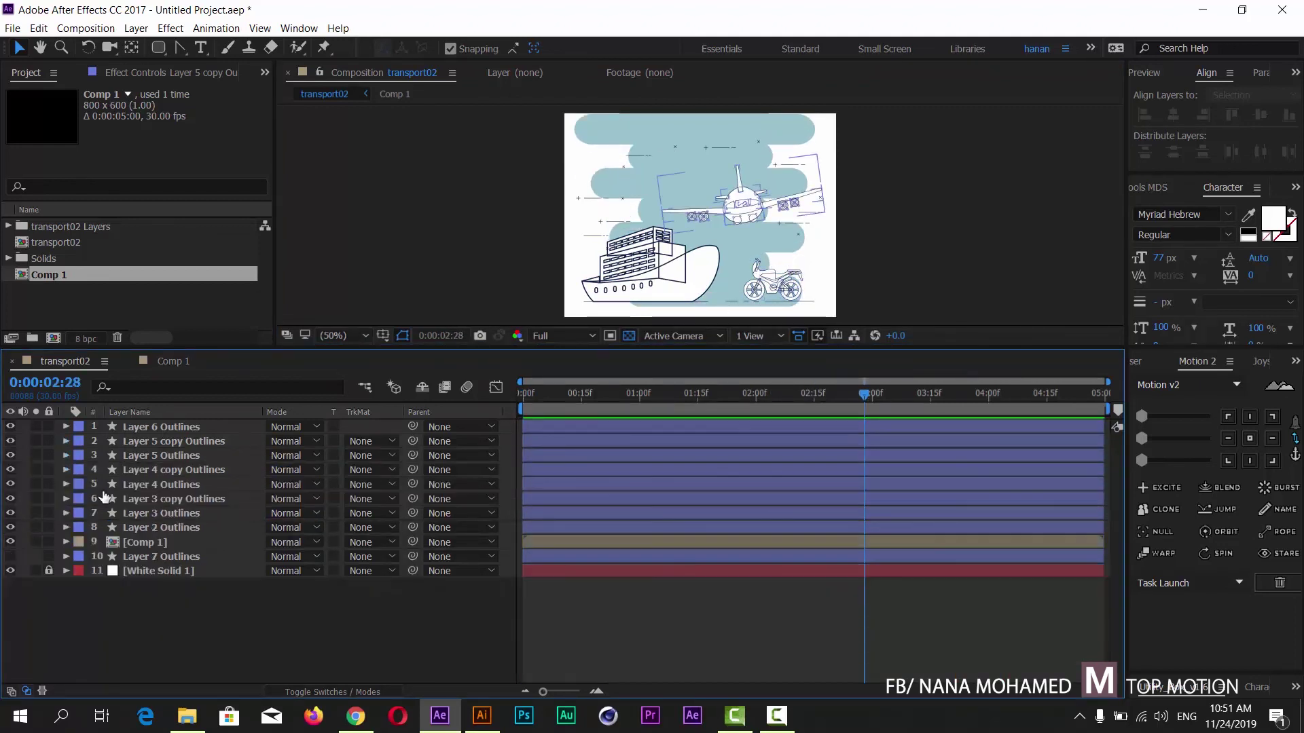
{"action": "left_click", "coordinate": [155, 468]}
{"action": "left_click", "coordinate": [156, 486], "text": "ctrl"}
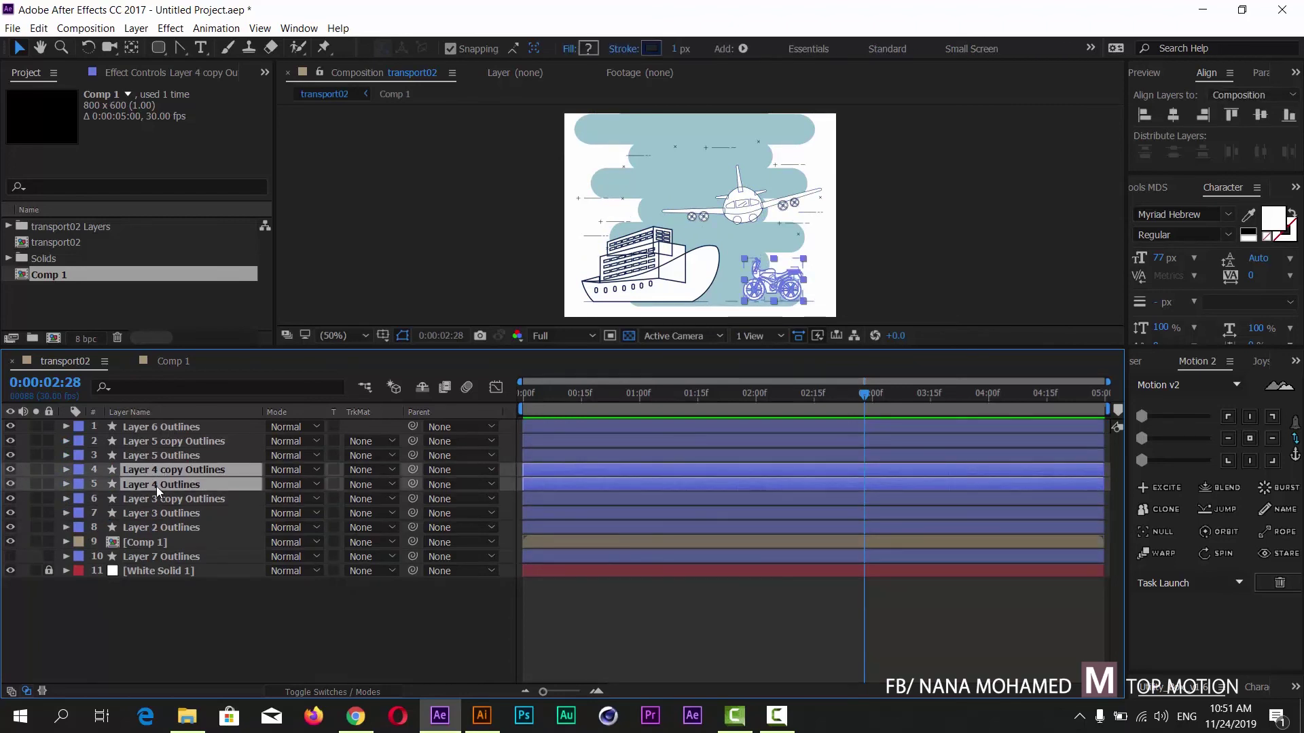
{"action": "key", "text": "p"}
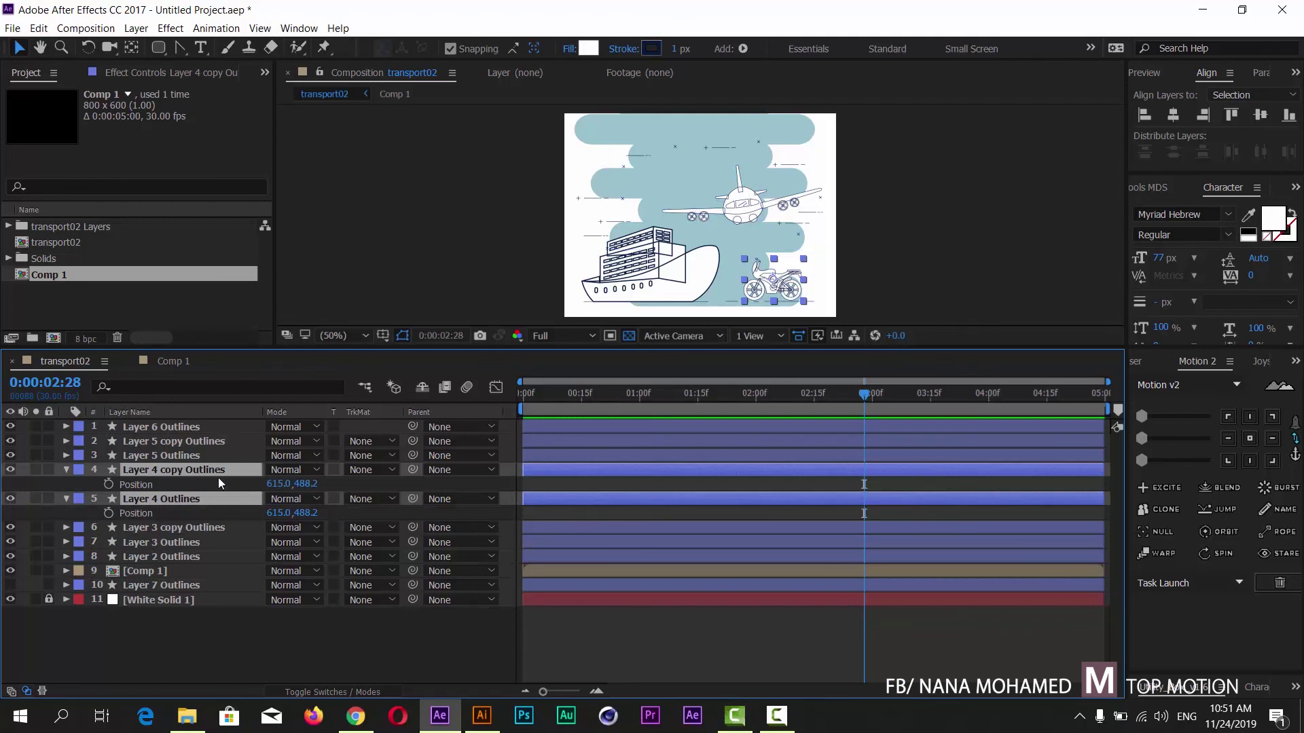
Keyframe both motorcycle layers' Position to slide in from X 1137 at 0:00:00:15 to their original place at about 0:00:02:00
{"action": "left_click_drag", "start_coordinate": [699, 401], "coordinate": [582, 394]}
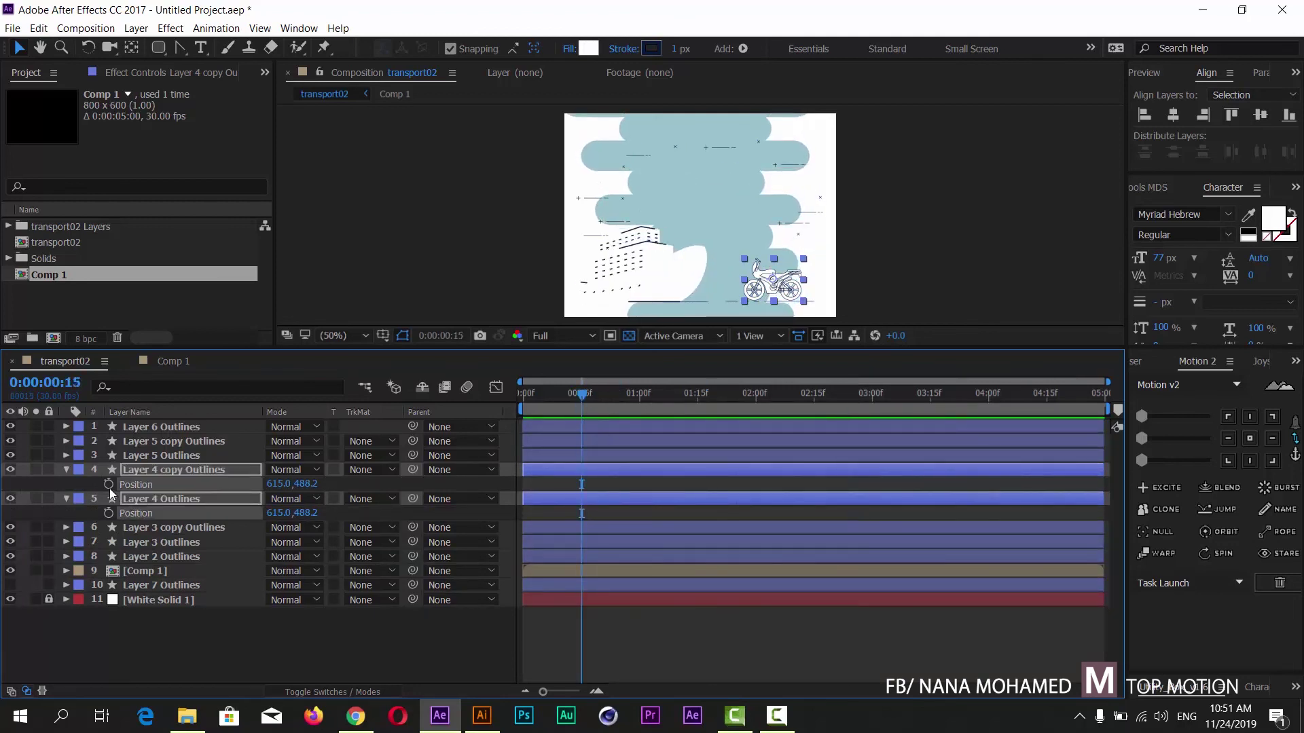
{"action": "left_click", "coordinate": [108, 485]}
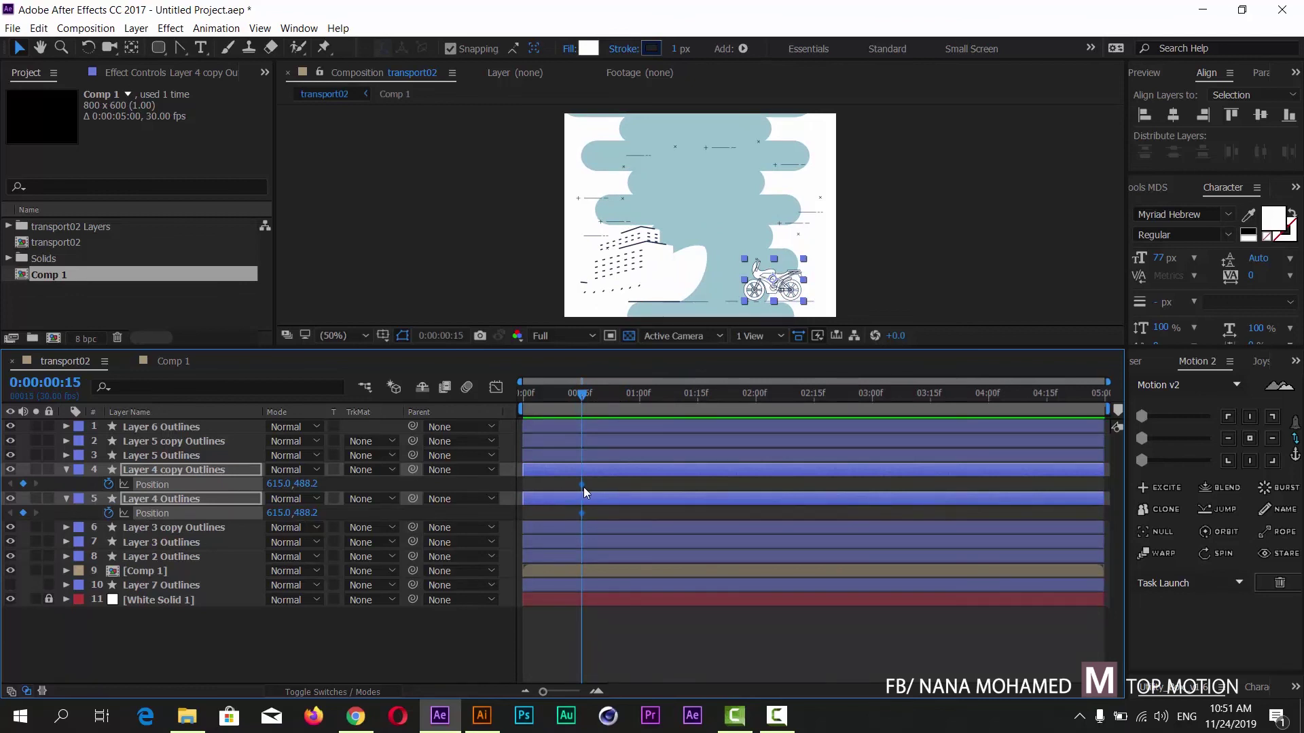
{"action": "left_click_drag", "start_coordinate": [584, 487], "coordinate": [761, 487]}
{"action": "left_click_drag", "start_coordinate": [280, 489], "coordinate": [270, 490]}
Apply Easy Ease to all Position keyframes of the two motorcycle layers
{"action": "left_click_drag", "start_coordinate": [393, 485], "coordinate": [570, 528]}
{"action": "right_click", "coordinate": [577, 511]}
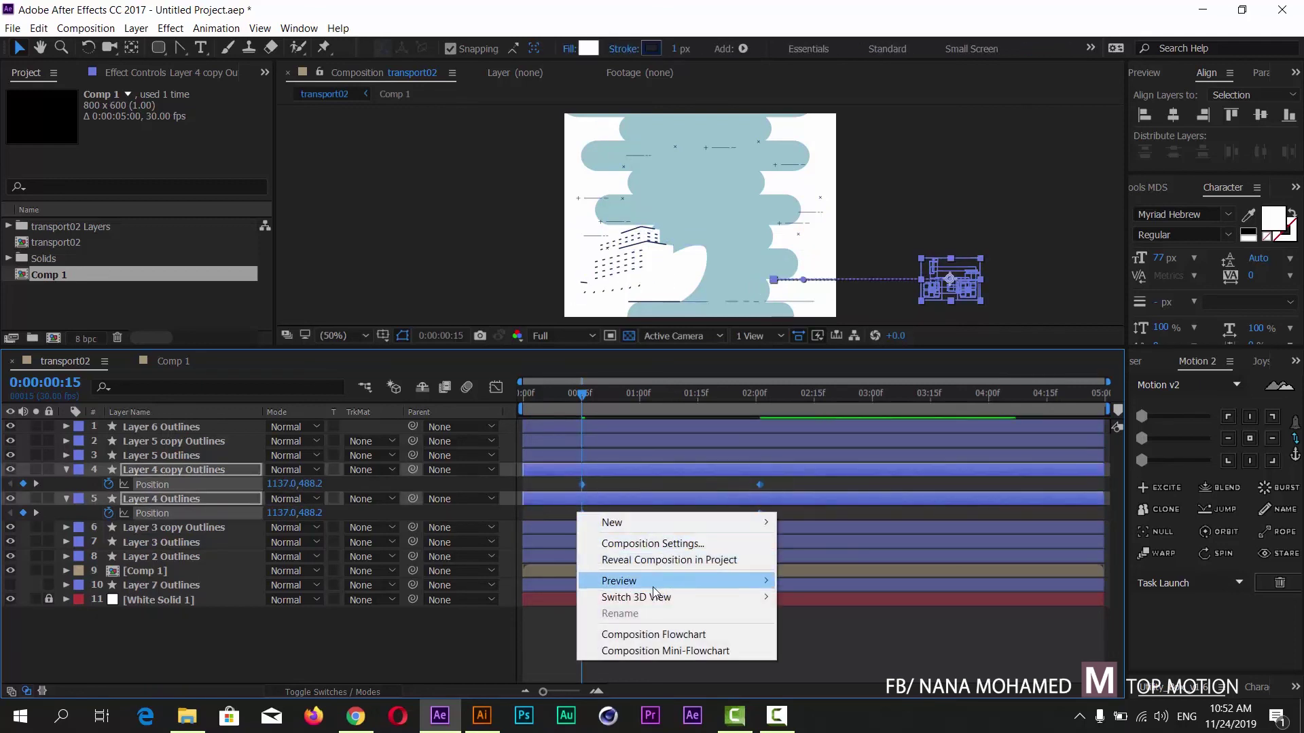
{"action": "left_click", "coordinate": [561, 483]}
{"action": "left_click_drag", "start_coordinate": [569, 480], "coordinate": [826, 519]}
{"action": "right_click", "coordinate": [758, 513]}
{"action": "mouse_move", "coordinate": [893, 504]}
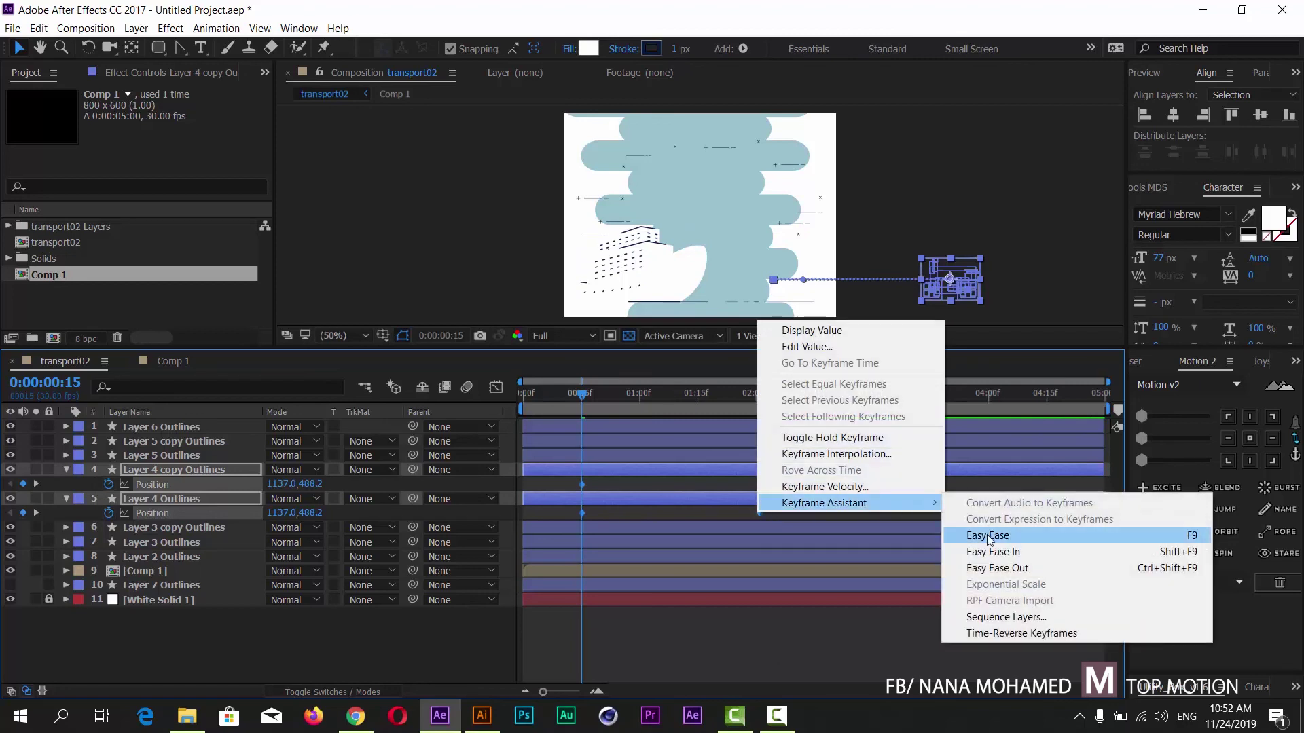
{"action": "left_click", "coordinate": [989, 536]}
Reshape the motorcycle layers' speed graph so the motion peaks early and slows gradually into the last keyframe
{"action": "left_click", "coordinate": [497, 387]}
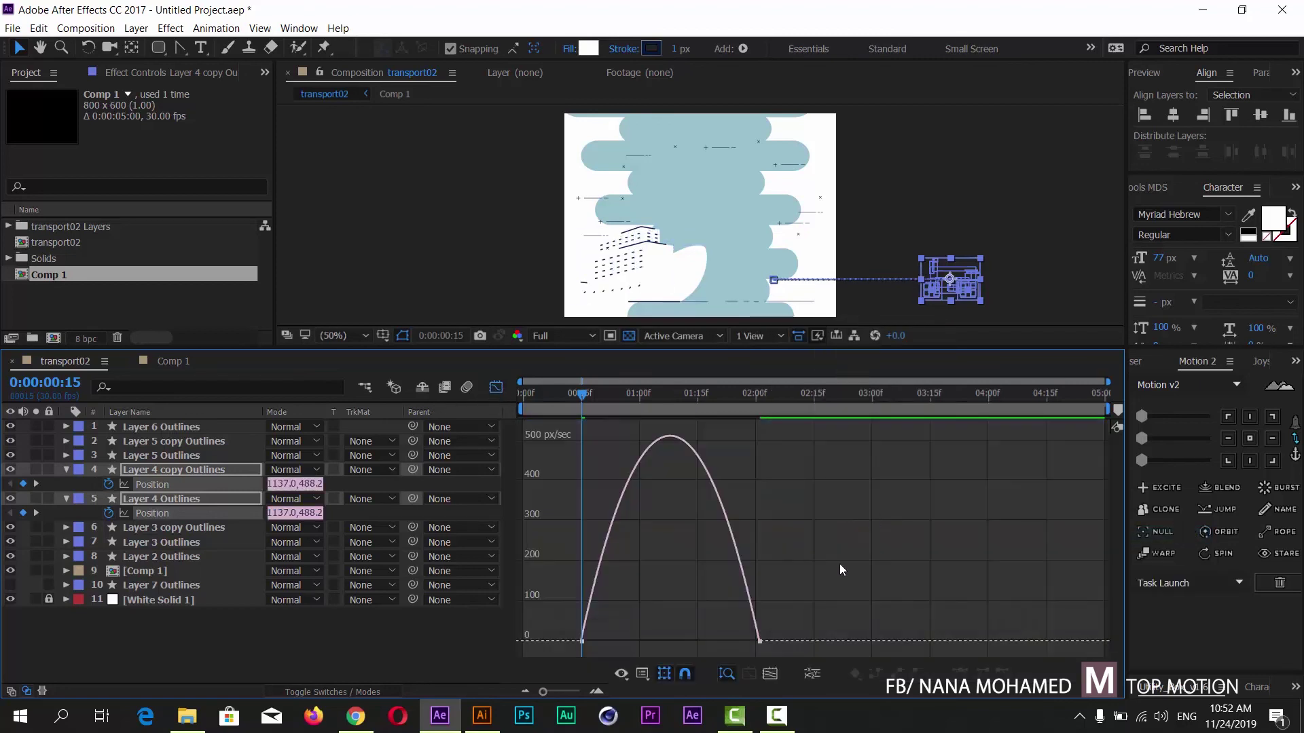
{"action": "left_click", "coordinate": [755, 640]}
{"action": "left_click_drag", "start_coordinate": [730, 636], "coordinate": [691, 637]}
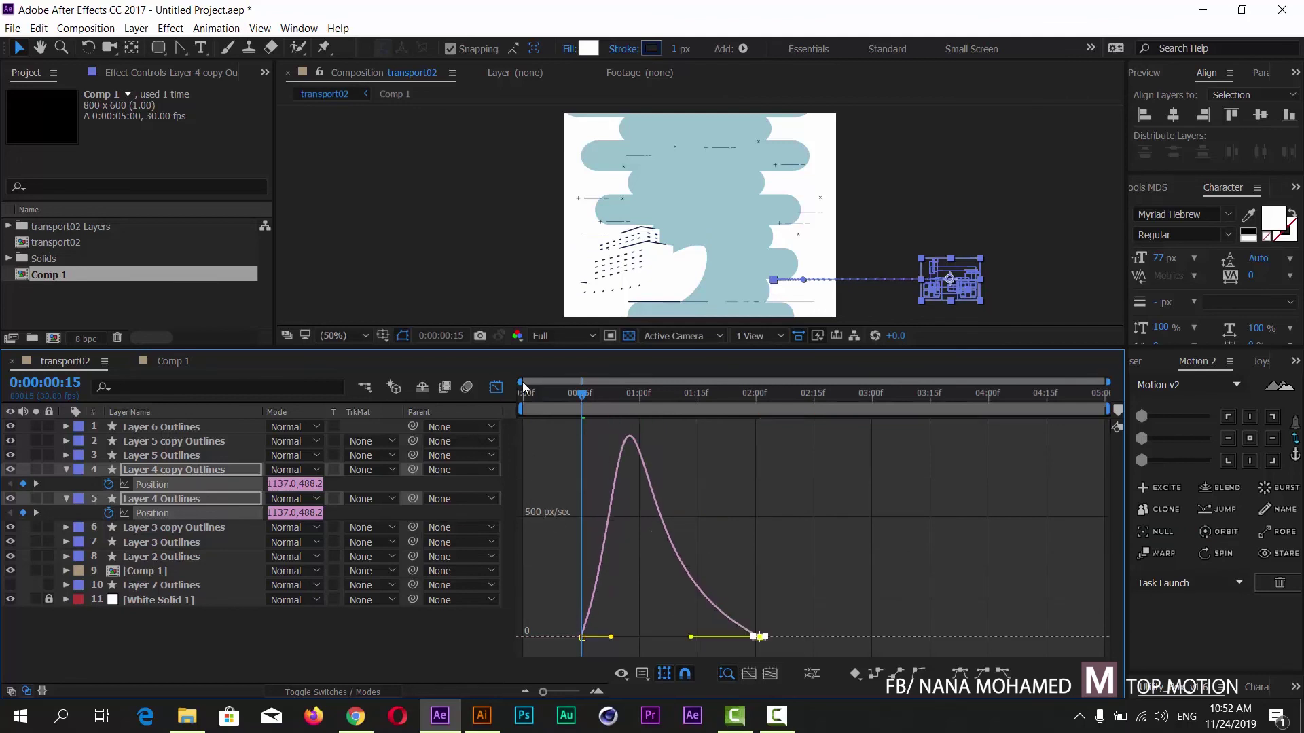
{"action": "left_click", "coordinate": [497, 387]}
Preview the animation from the start to check the motorcycle's entrance
{"action": "key", "text": "Home"}
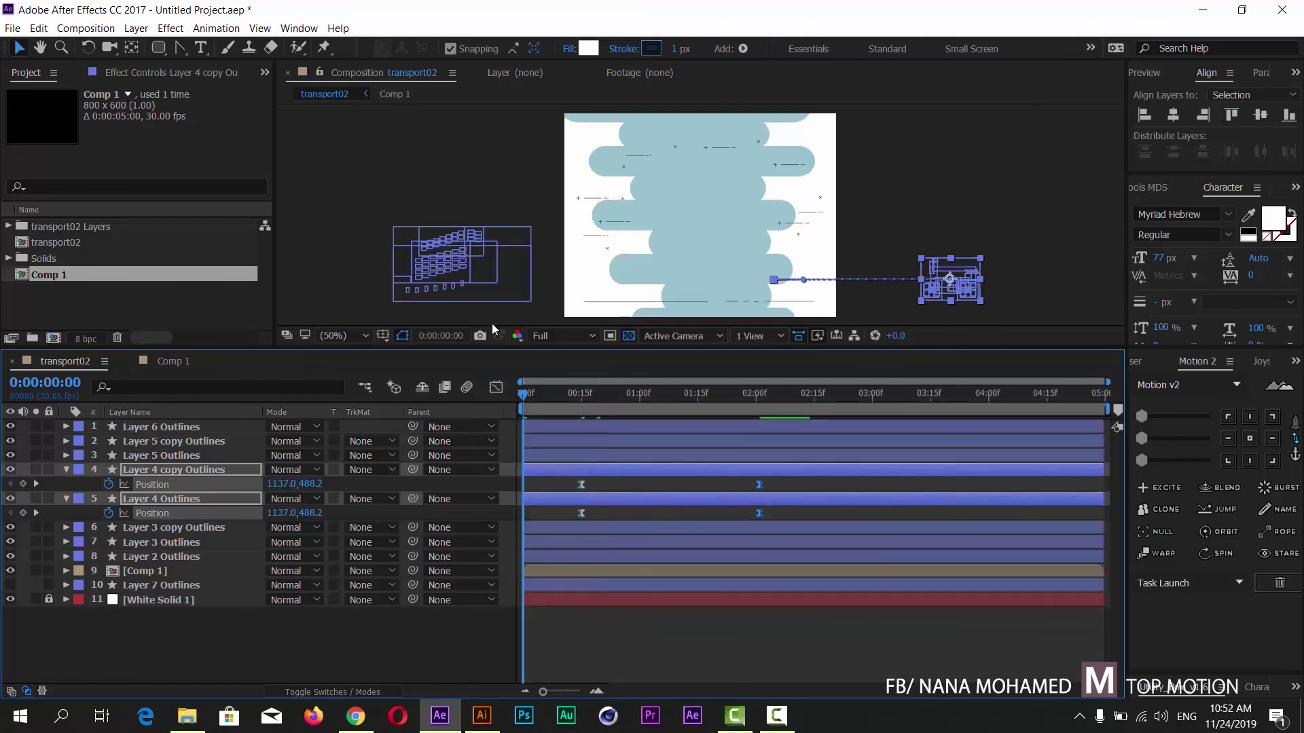
{"action": "left_click", "coordinate": [415, 202]}
{"action": "key", "text": "space"}
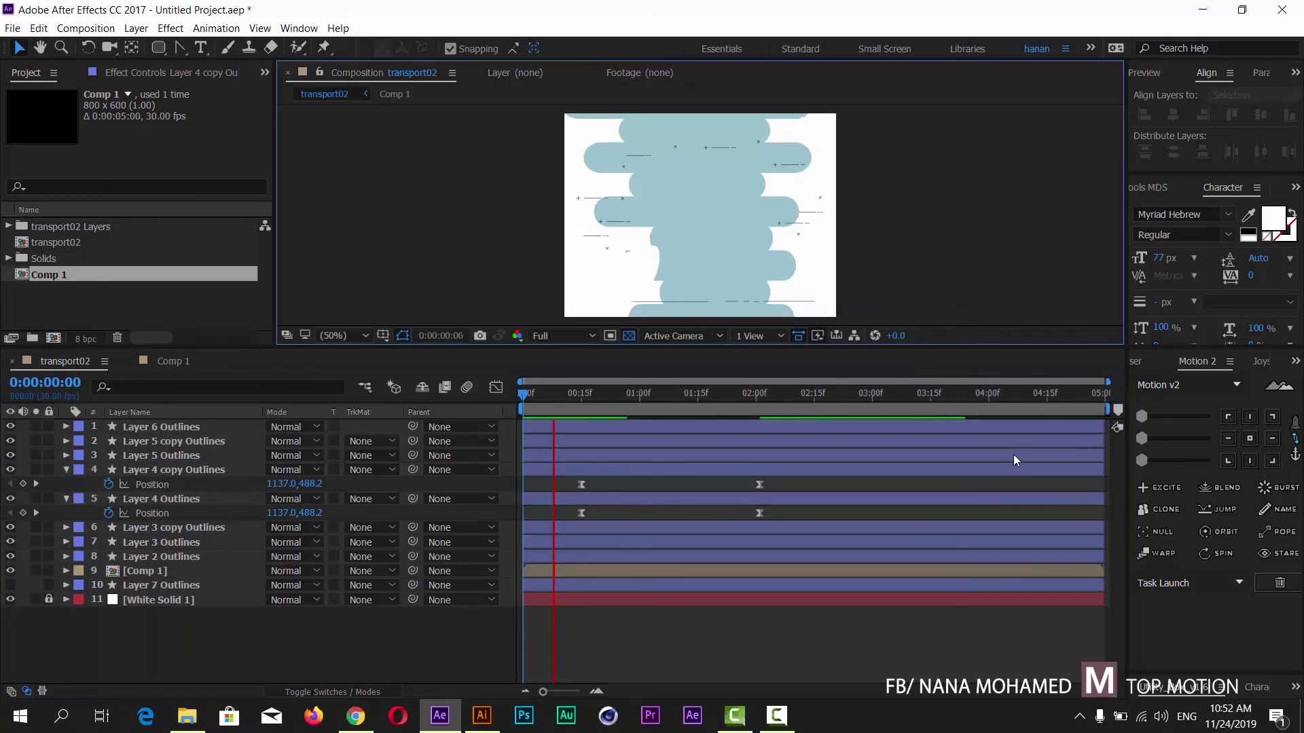
Check at about 0:00:01:13 which part of the motorcycle the Layer 4 copy Outlines layer holds by toggling its visibility
{"action": "left_click", "coordinate": [689, 393]}
{"action": "left_click", "coordinate": [142, 470]}
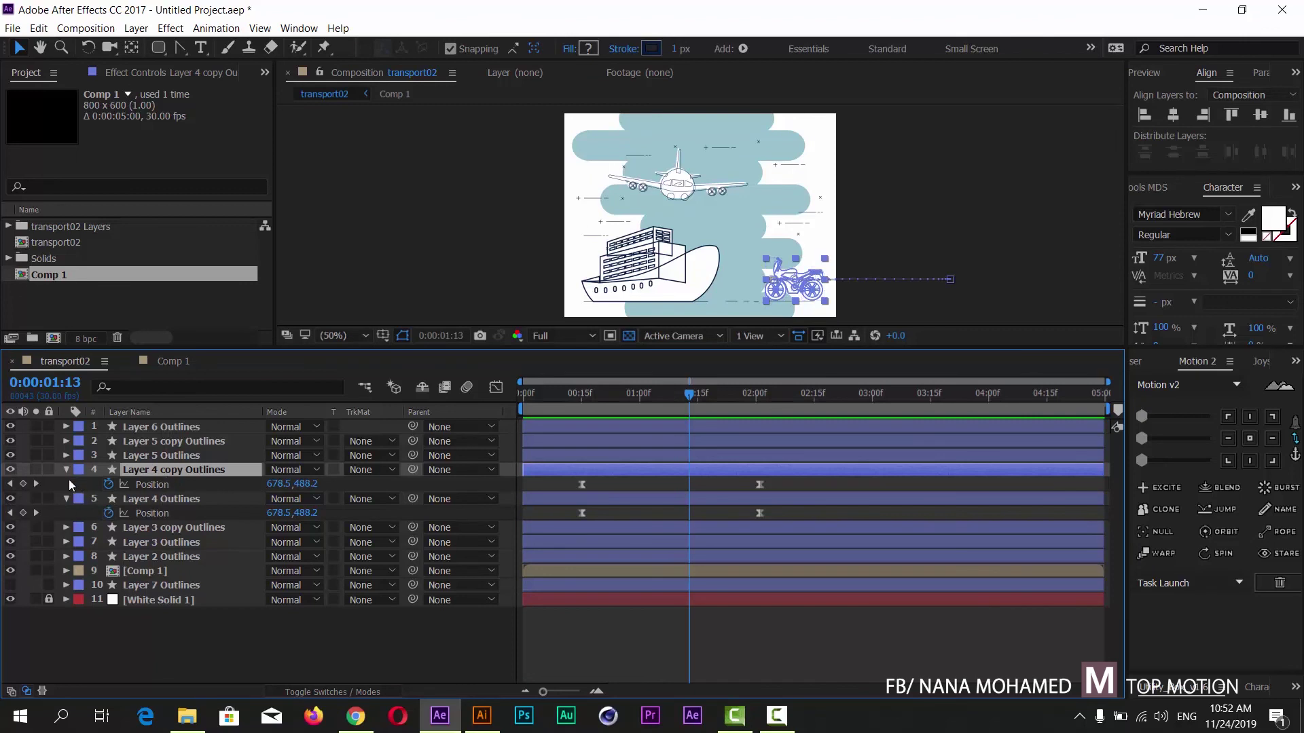
{"action": "left_click", "coordinate": [752, 293]}
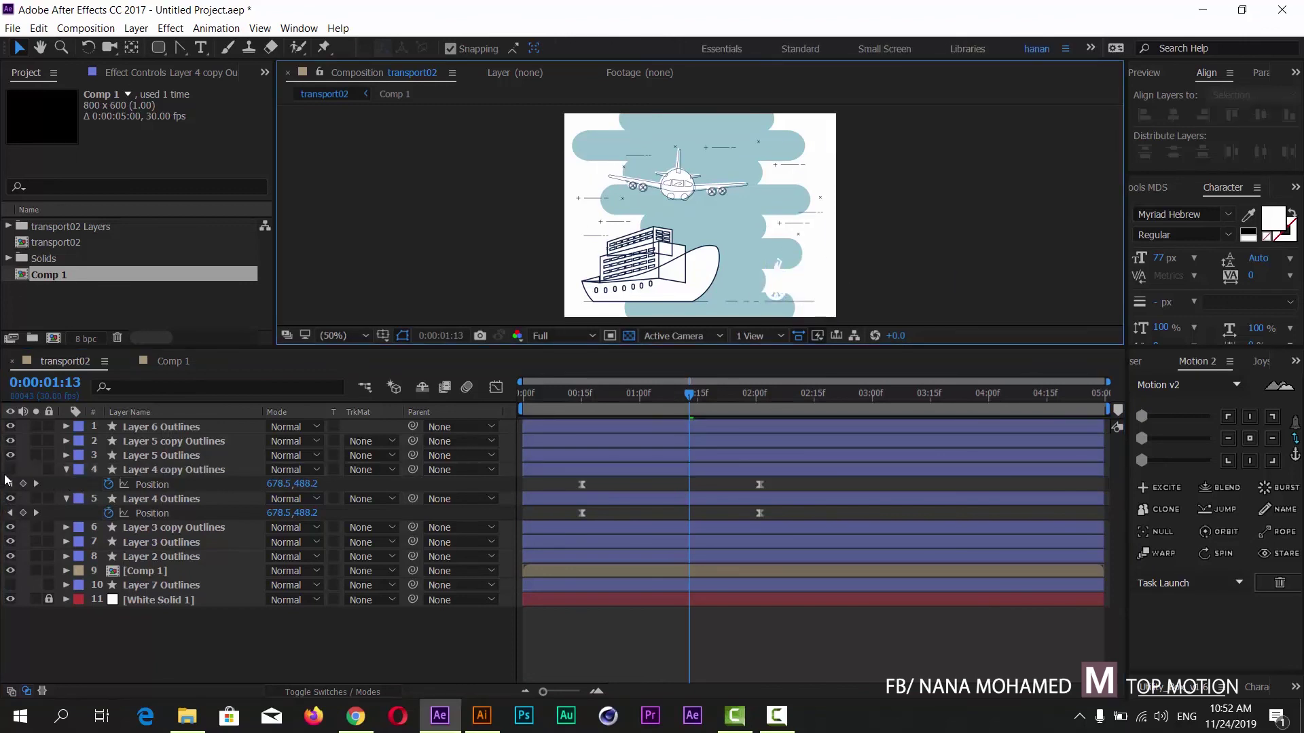
Combine Group 1 through Group 39 in the contents of Layer 4 copy Outlines into a single group
{"action": "left_click", "coordinate": [67, 469]}
{"action": "left_click", "coordinate": [67, 470]}
{"action": "left_click", "coordinate": [82, 484]}
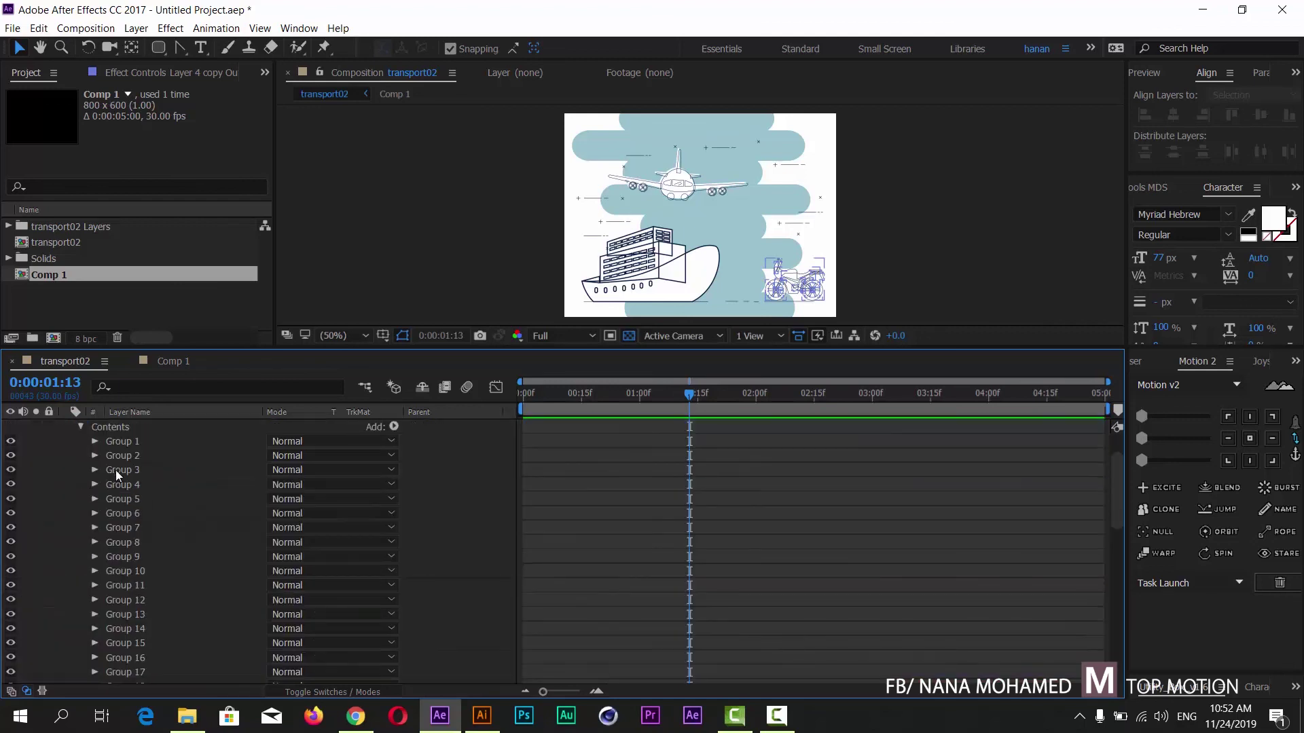
{"action": "left_click", "coordinate": [118, 435]}
{"action": "scroll", "coordinate": [181, 490], "scroll_direction": "down", "scroll_amount": 10}
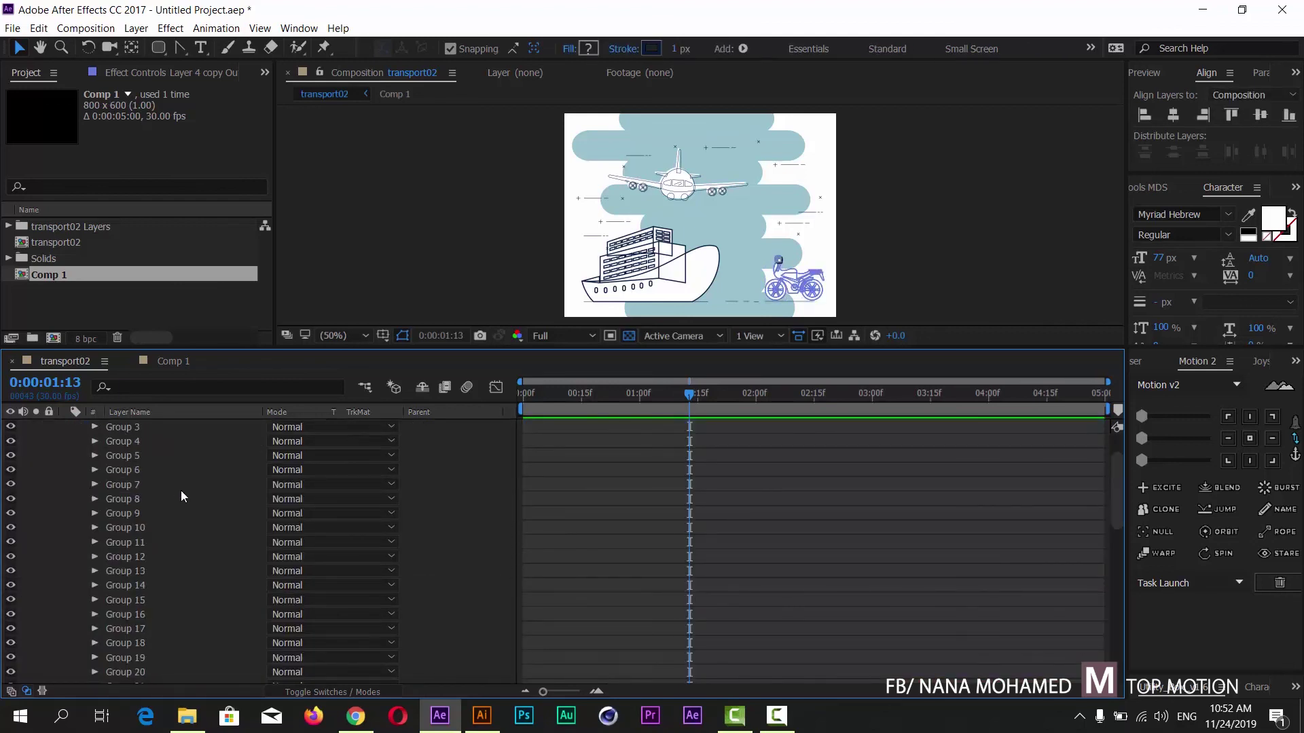
{"action": "scroll", "coordinate": [185, 491], "scroll_direction": "down", "scroll_amount": 3}
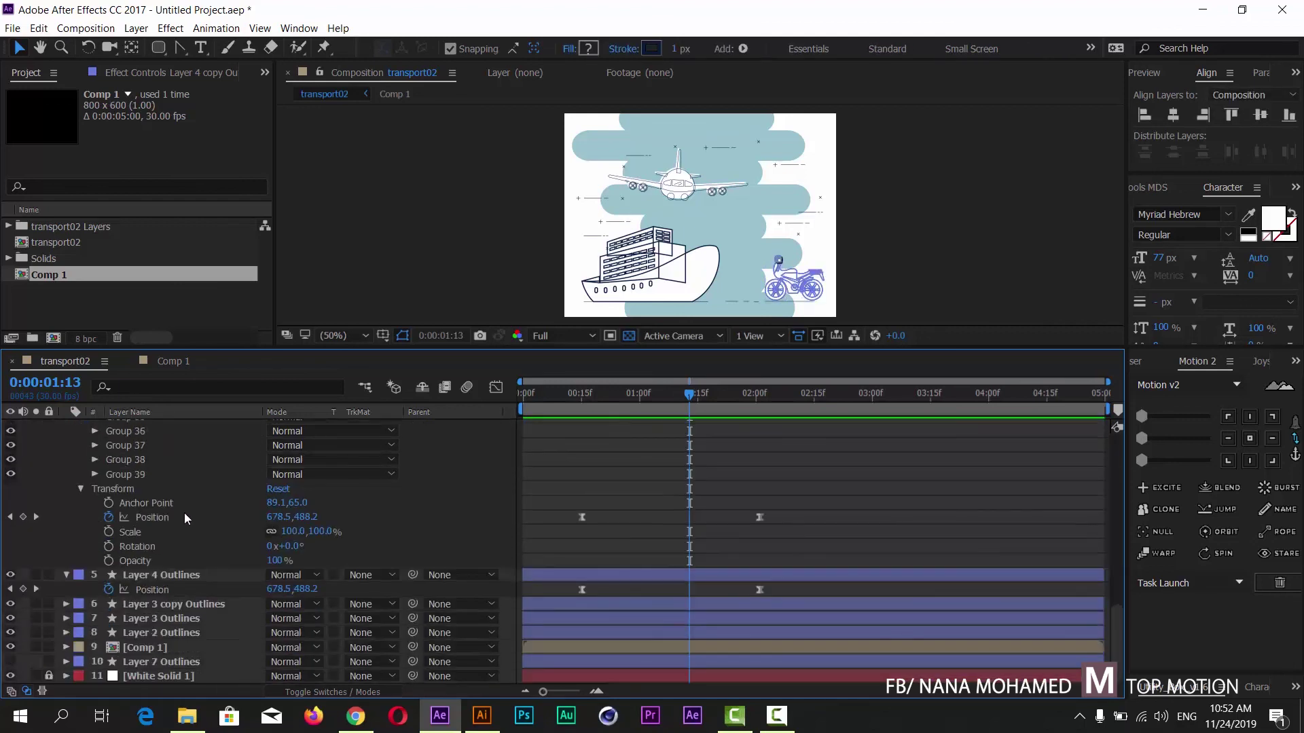
{"action": "left_click", "coordinate": [134, 478], "text": "shift"}
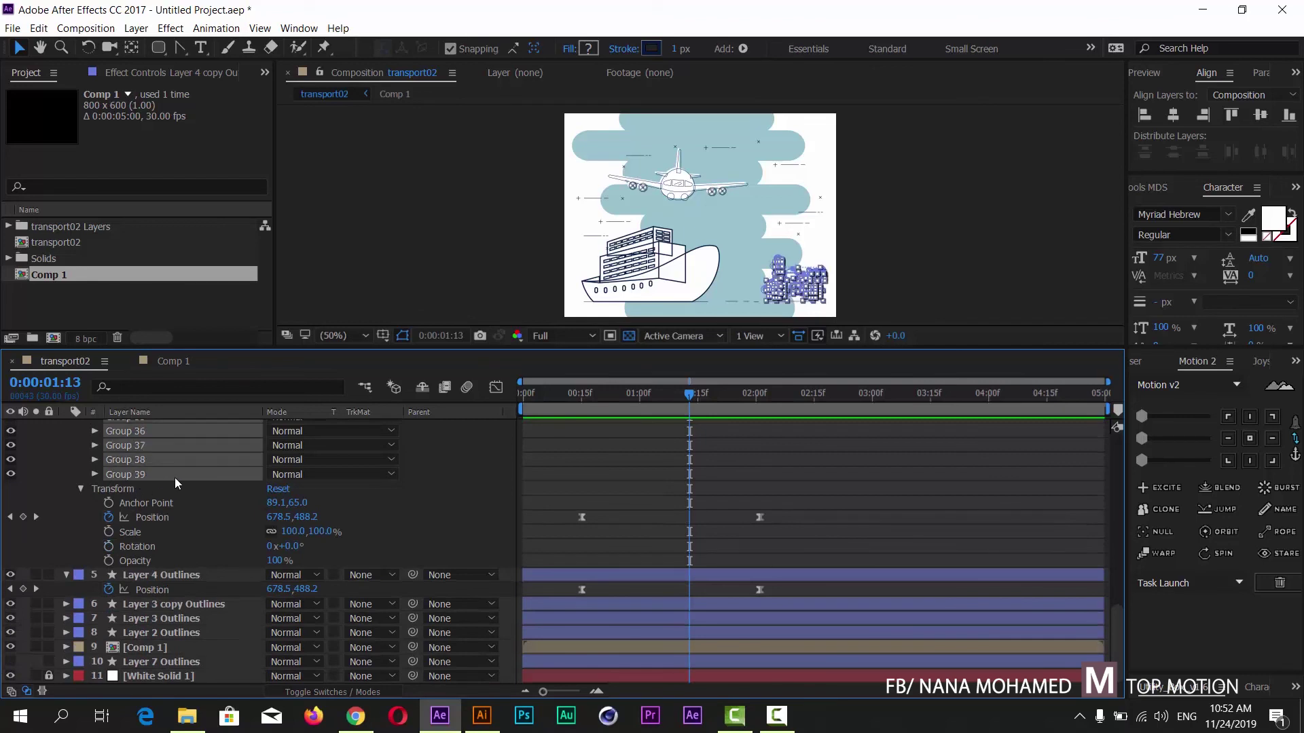
{"action": "key", "text": "ctrl+g"}
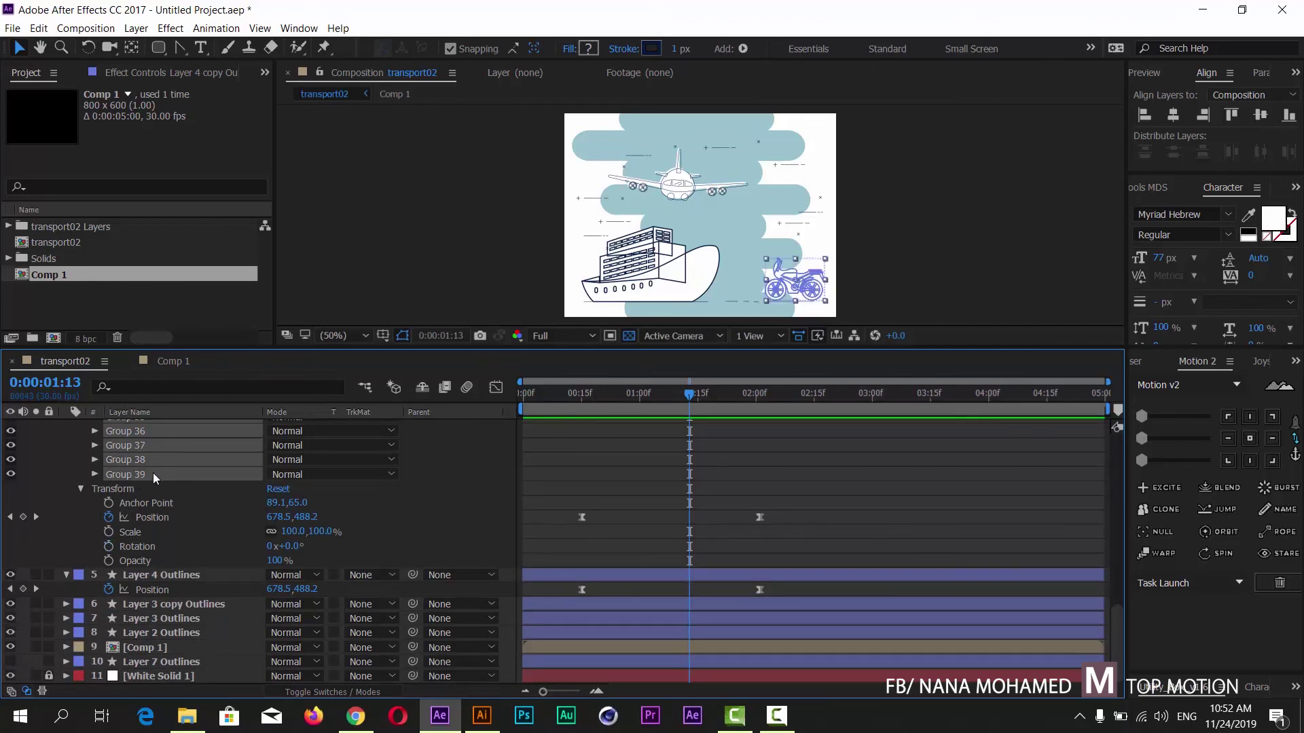
Add Trim Paths to the contents of Layer 4 copy Outlines and expand its properties
{"action": "left_click", "coordinate": [110, 475]}
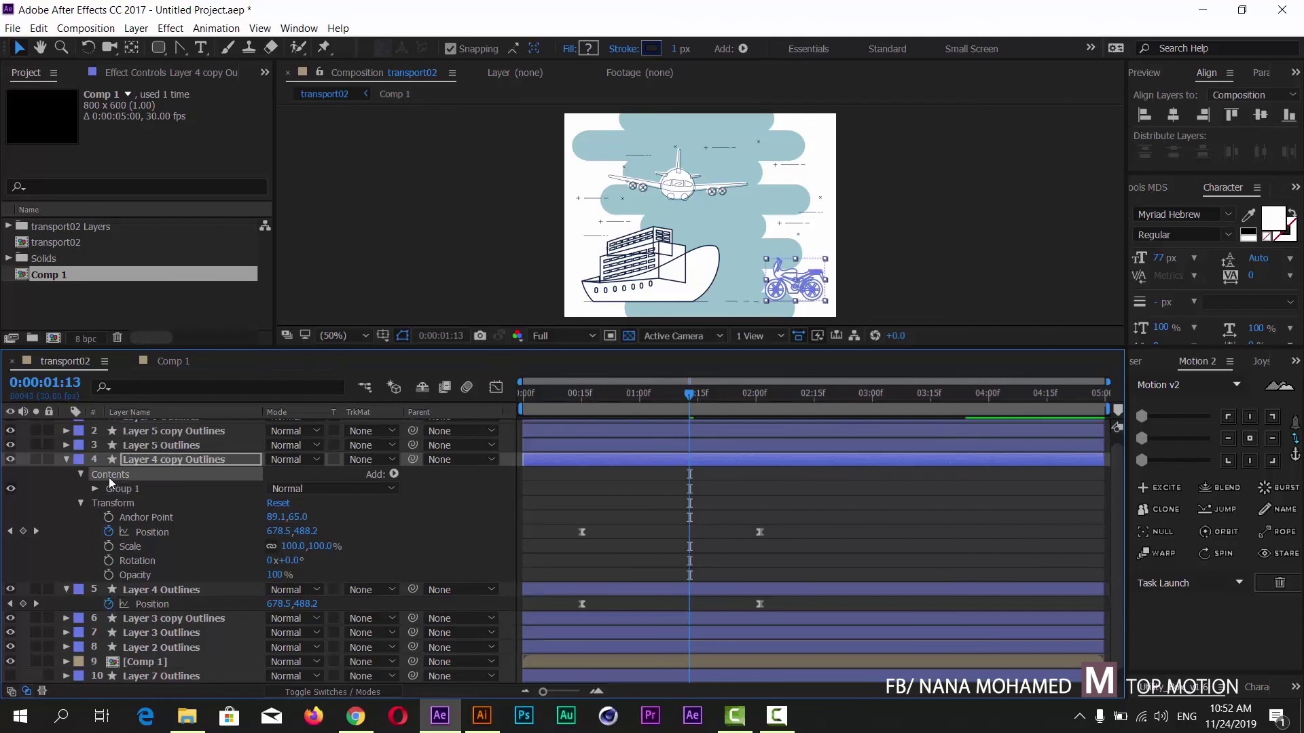
{"action": "left_click", "coordinate": [394, 474]}
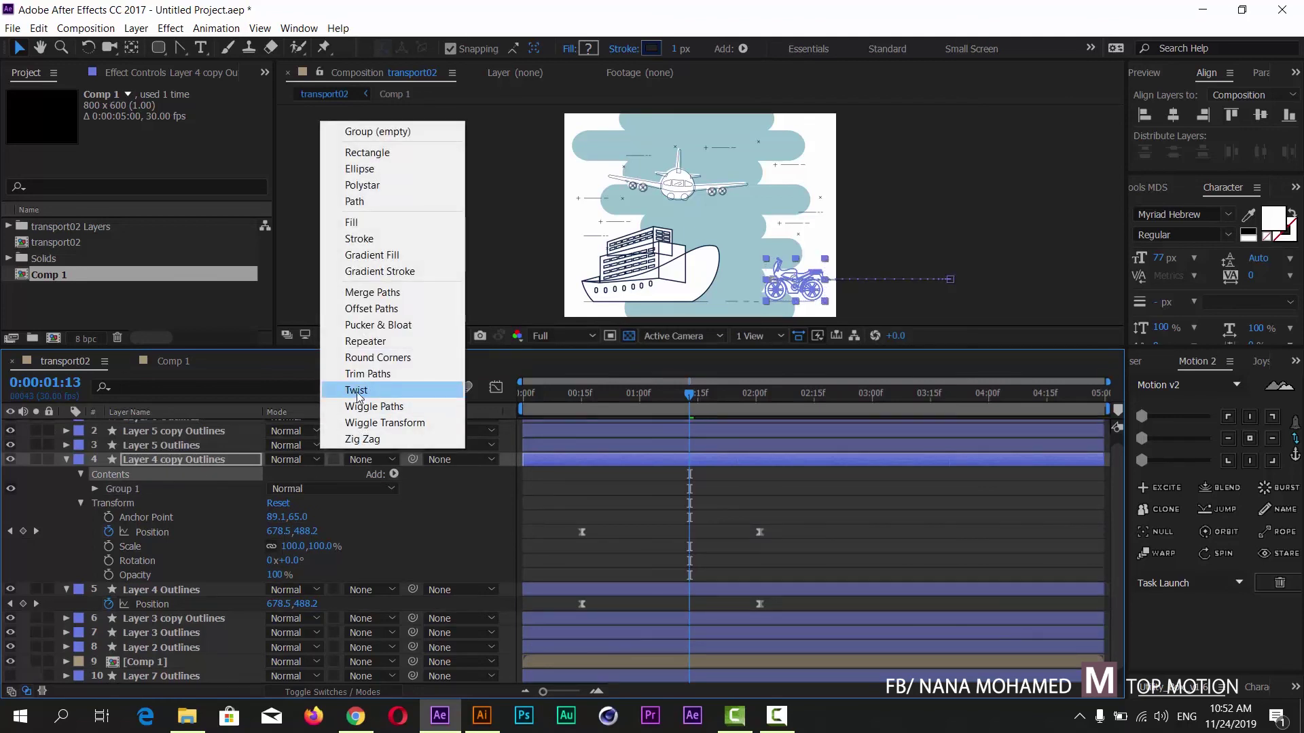
{"action": "key", "text": "Escape"}
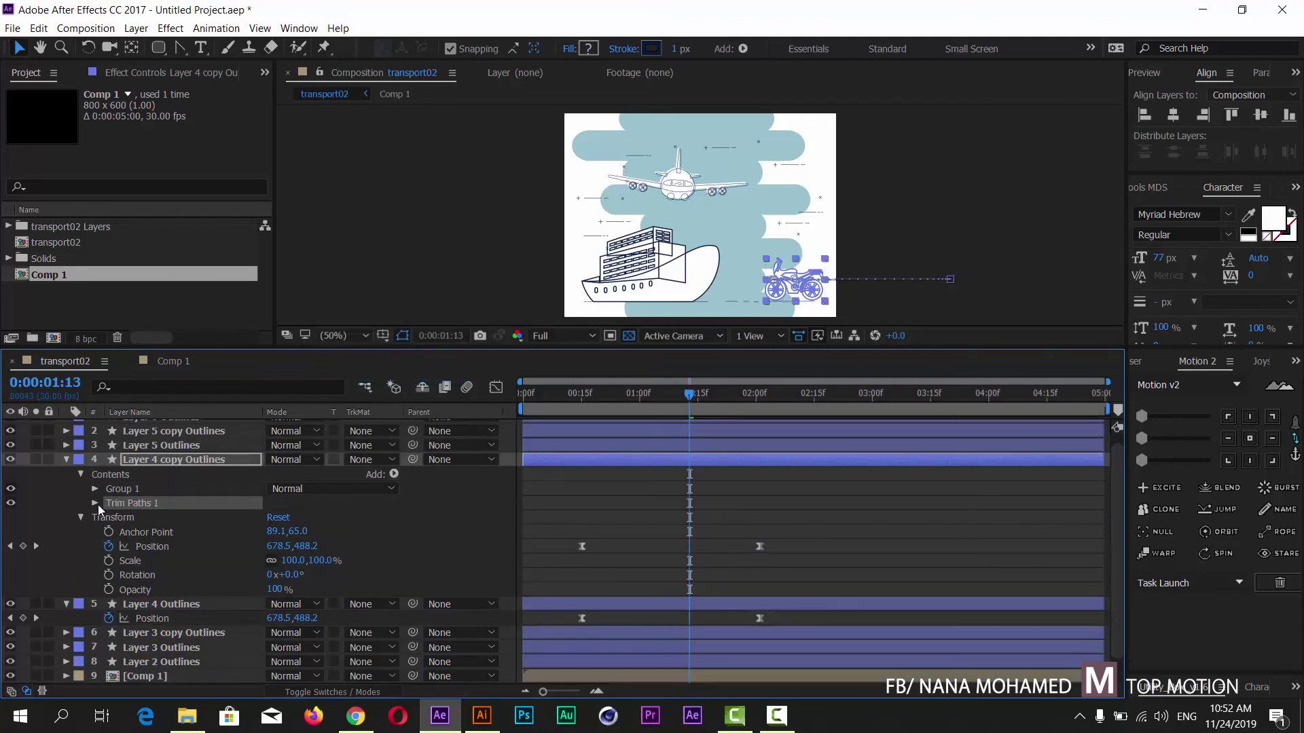
{"action": "left_click", "coordinate": [95, 503]}
Keyframe the Trim Paths End from 0% at 0:00:01:02 to 100% at 0:00:02:15 and apply Easy Ease to both keyframes
{"action": "left_click_drag", "start_coordinate": [275, 531], "coordinate": [174, 536]}
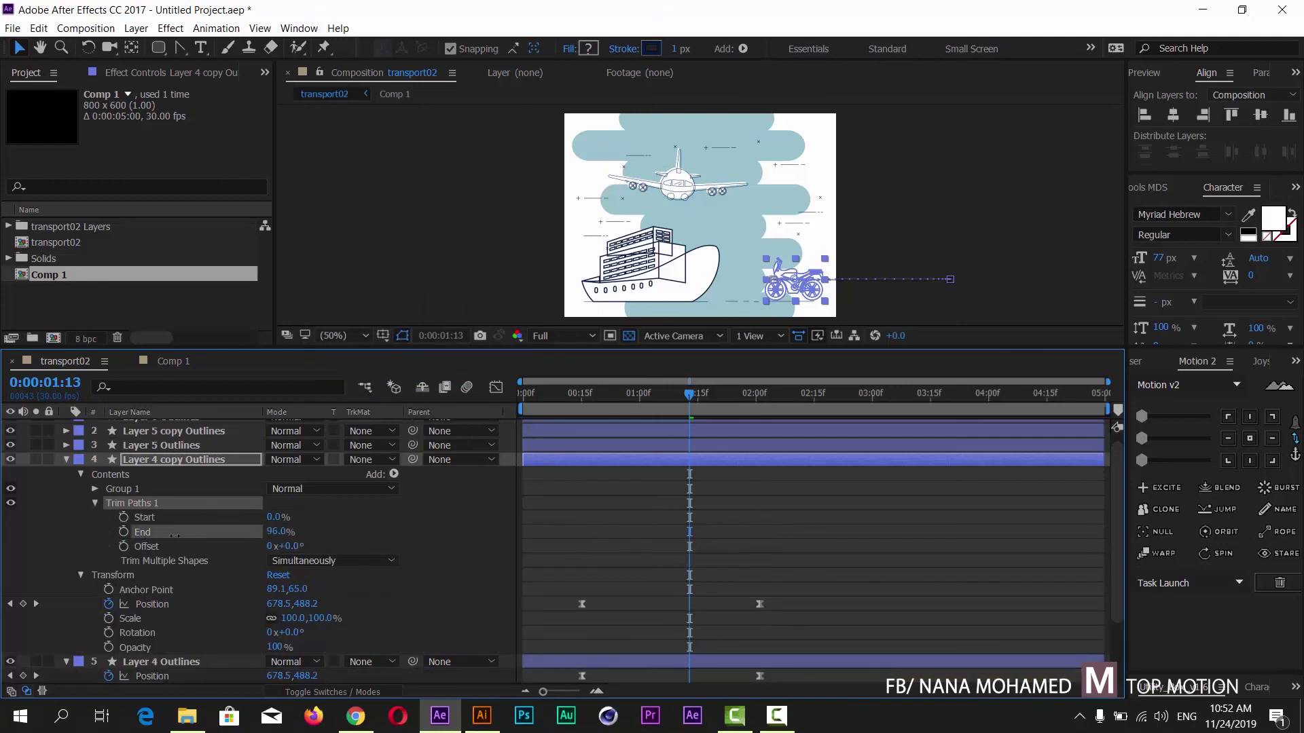
{"action": "left_click", "coordinate": [646, 398]}
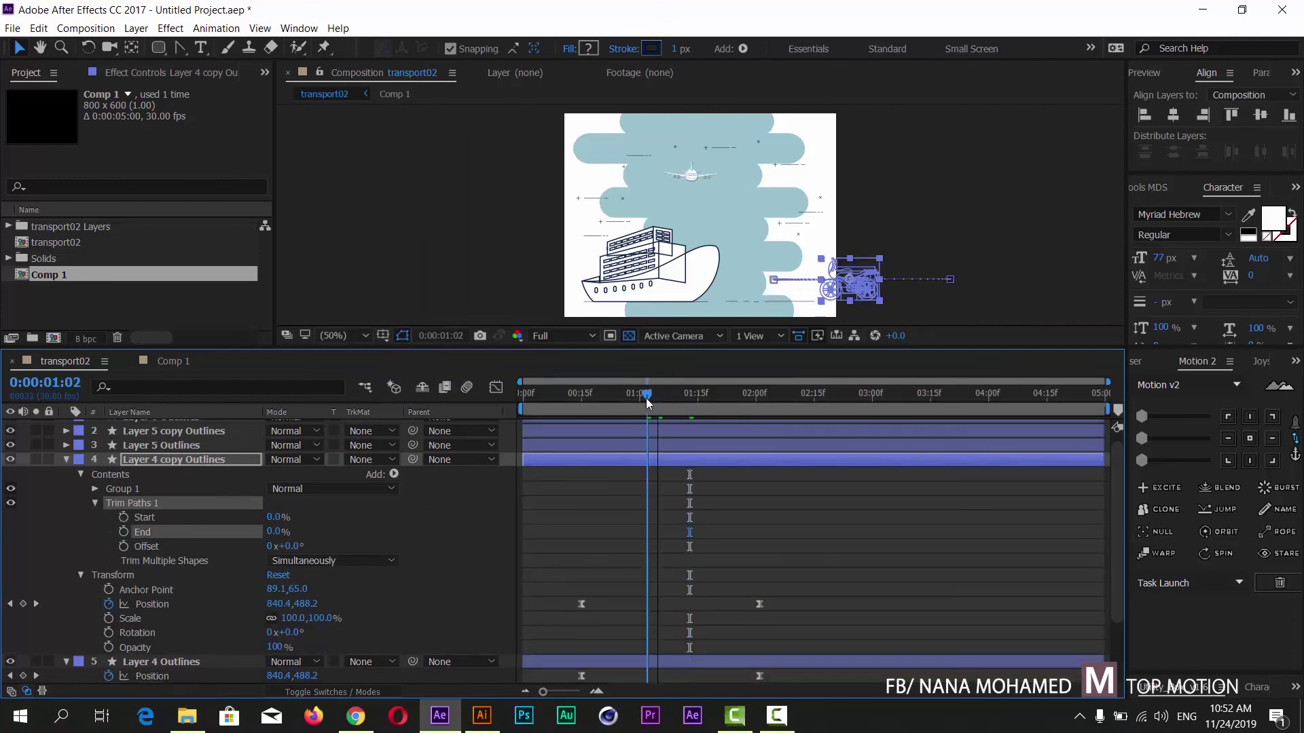
{"action": "left_click", "coordinate": [124, 531]}
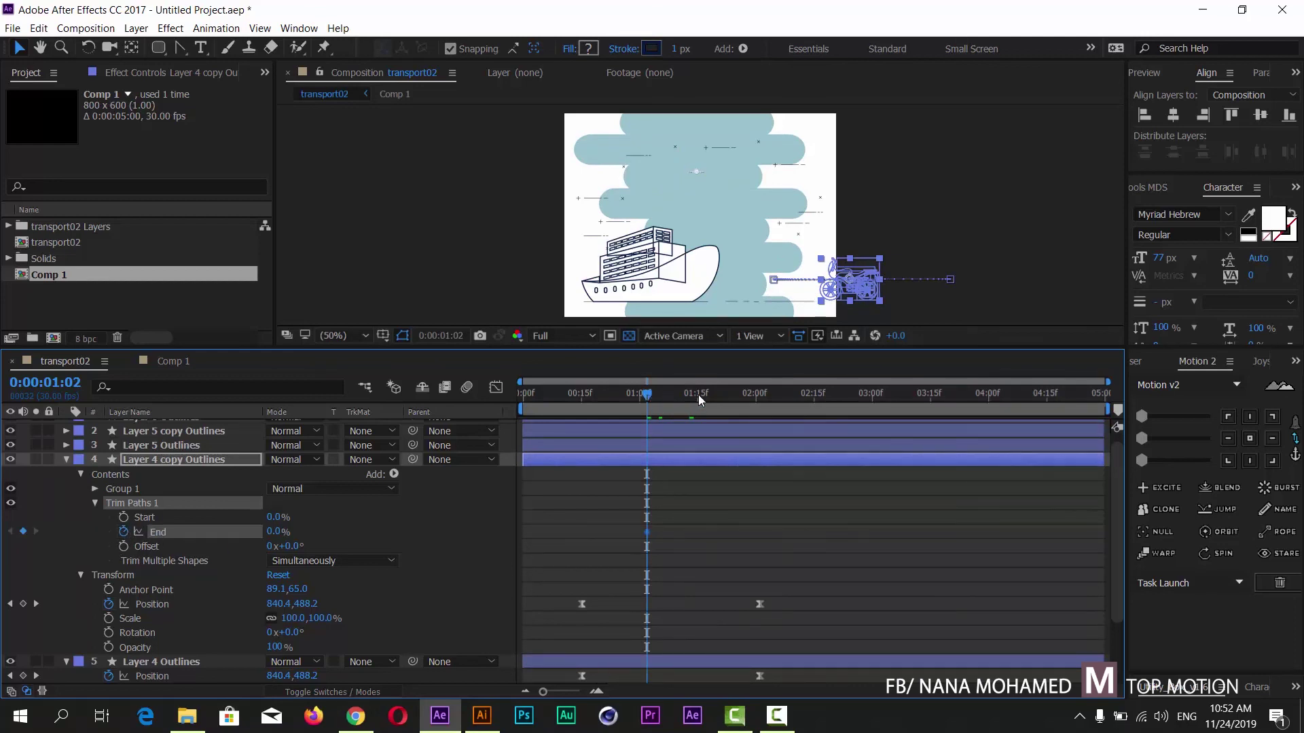
{"action": "left_click_drag", "start_coordinate": [698, 394], "coordinate": [815, 394]}
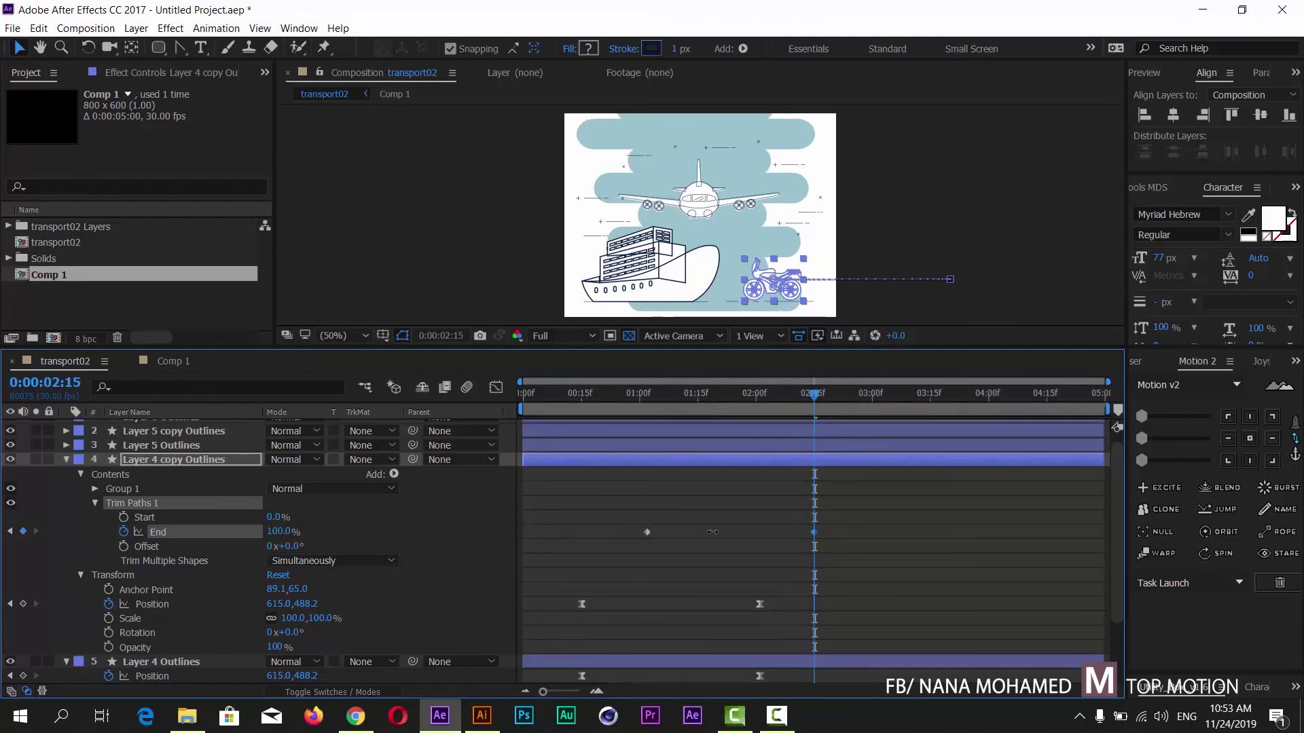
{"action": "left_click_drag", "start_coordinate": [849, 522], "coordinate": [613, 538]}
{"action": "key", "text": "F9"}
Preview the animation from the start to check how the motorcycle's outline draws on
{"action": "key", "text": "Home"}
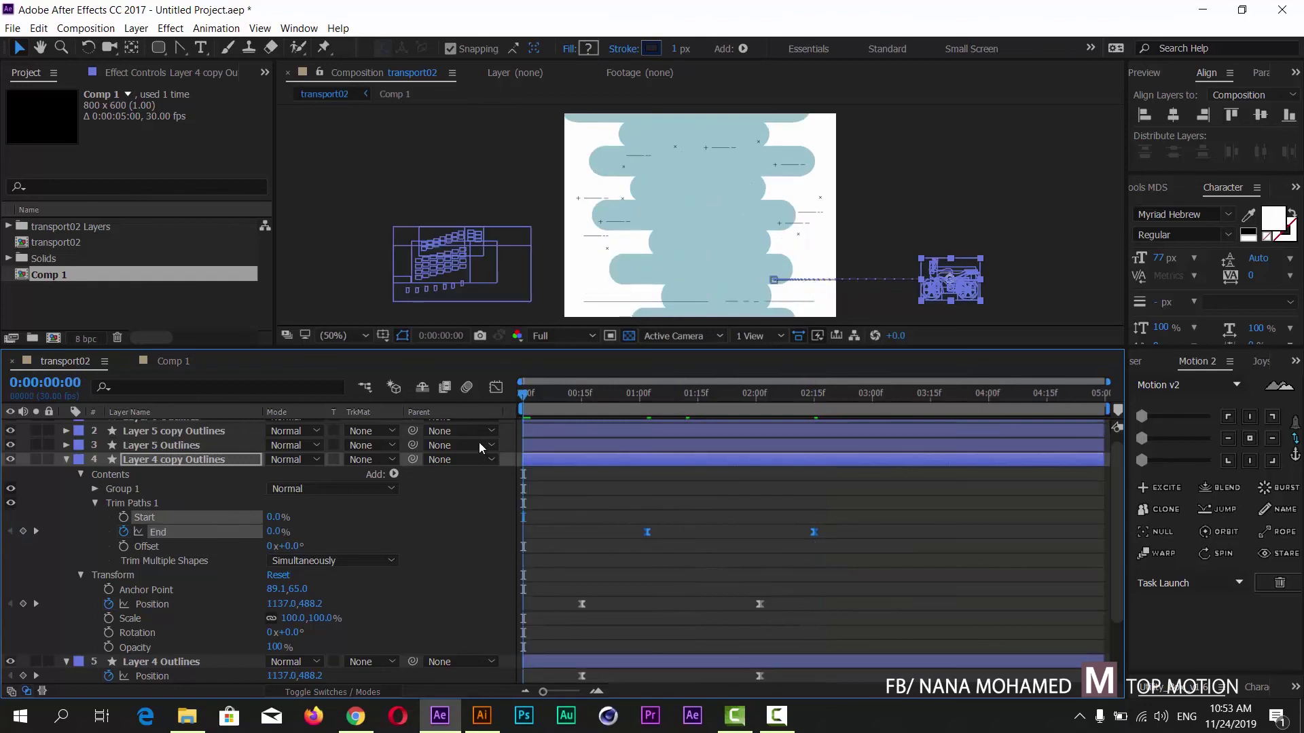
{"action": "key", "text": "space"}
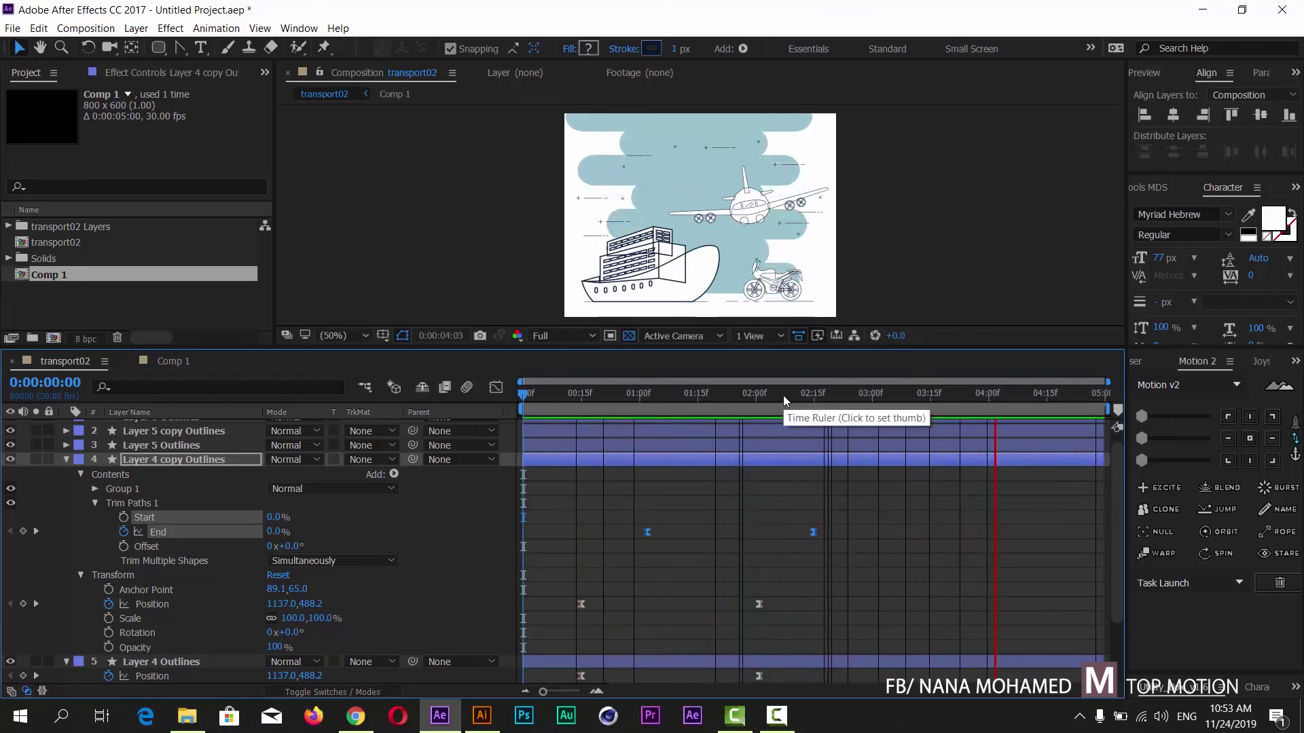
{"action": "left_click", "coordinate": [523, 392]}
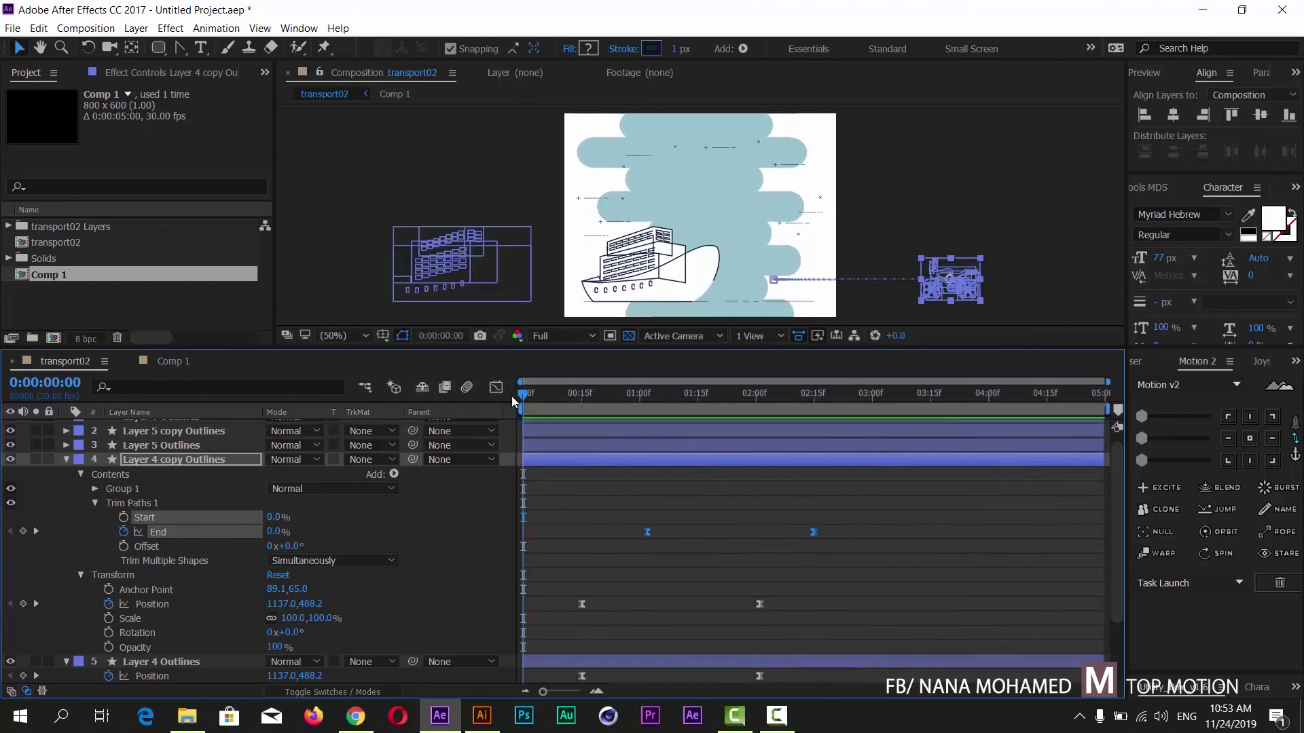
Collapse the Layer 4 copy Outlines properties, maximize the composition view, and preview the whole animation from the start
{"action": "left_click", "coordinate": [66, 459]}
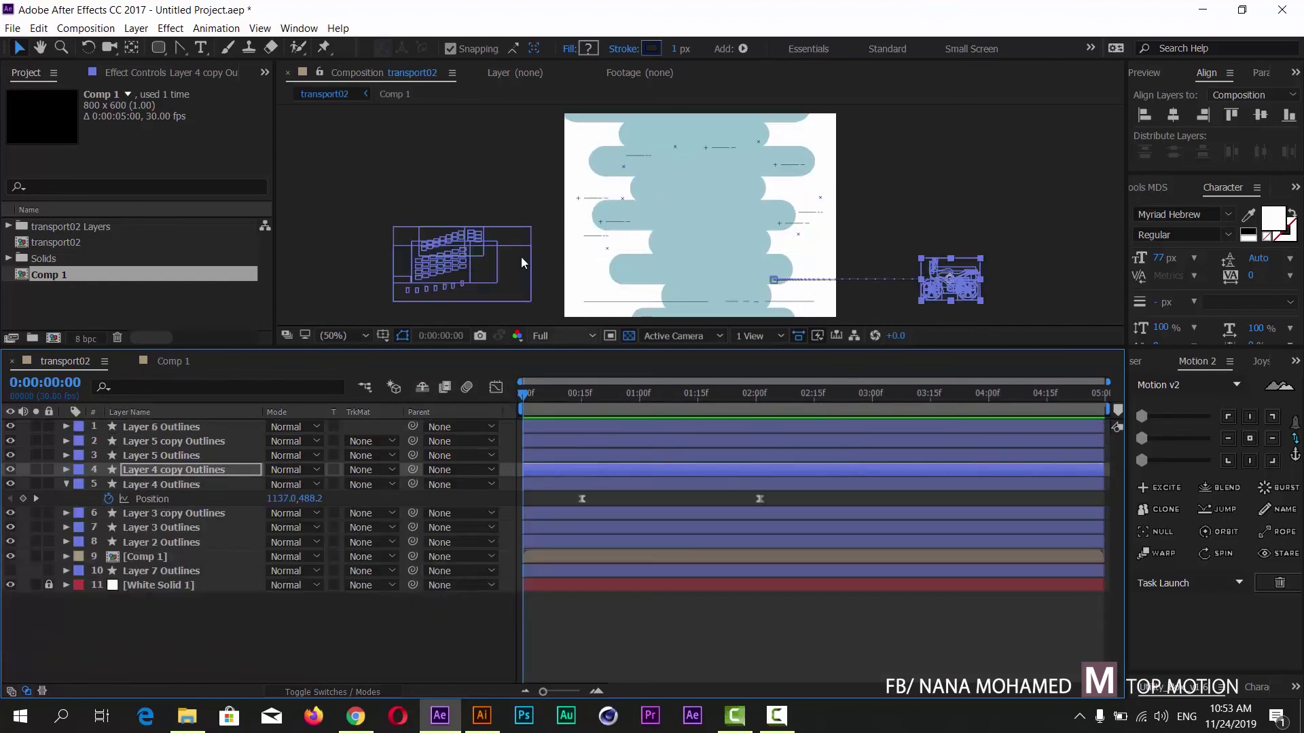
{"action": "left_click_drag", "start_coordinate": [428, 350], "coordinate": [417, 459]}
{"action": "key", "text": "grave"}
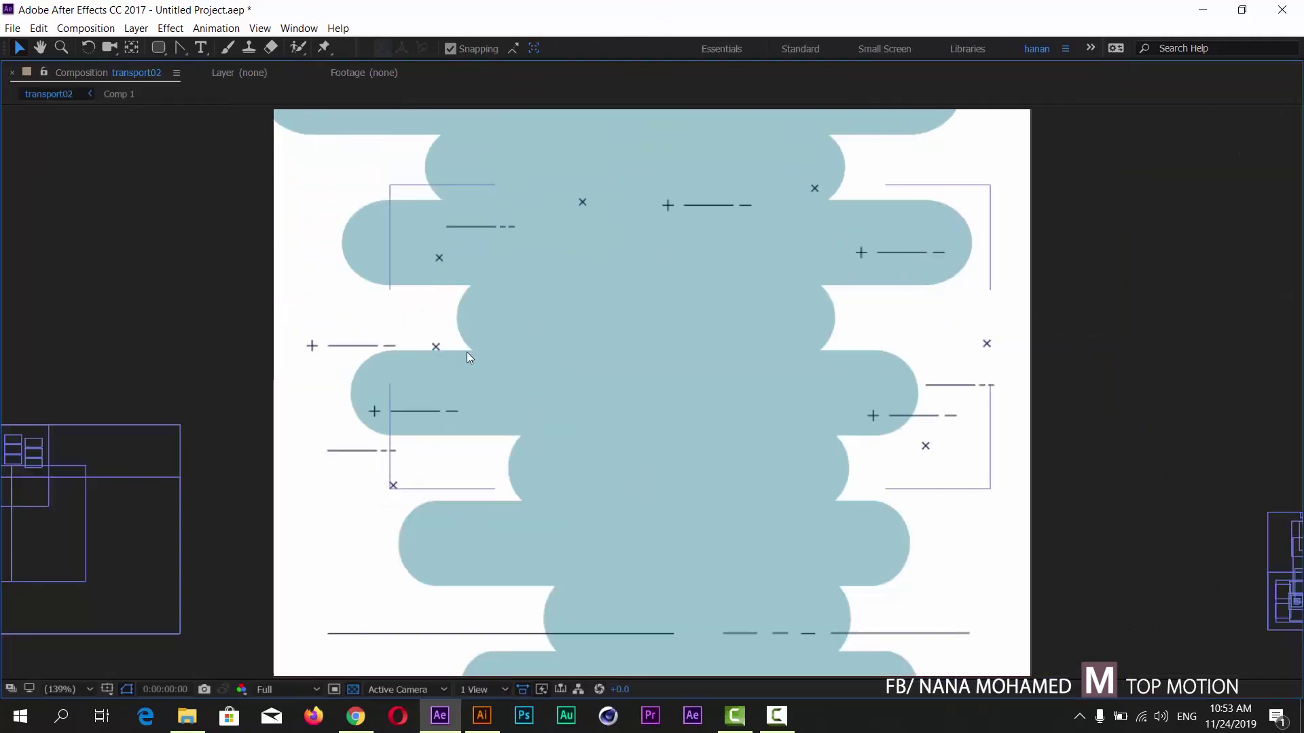
{"action": "key", "text": "space"}
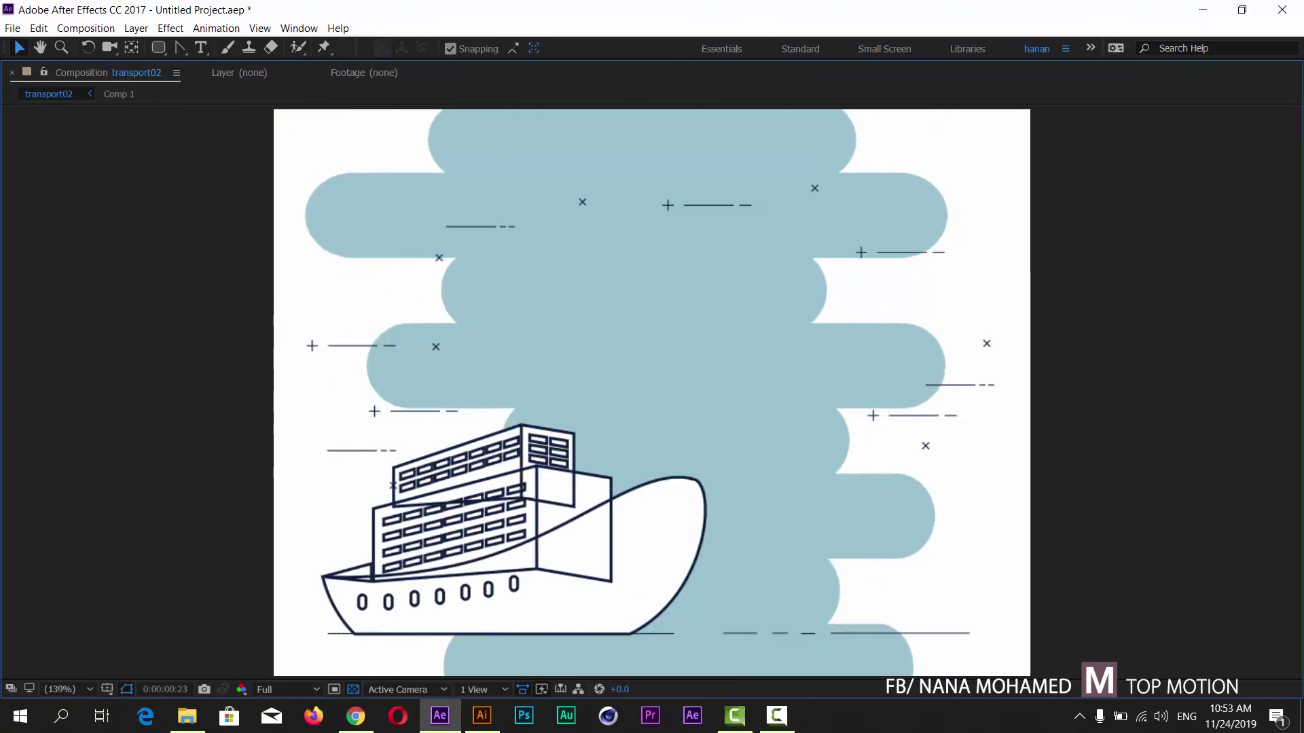